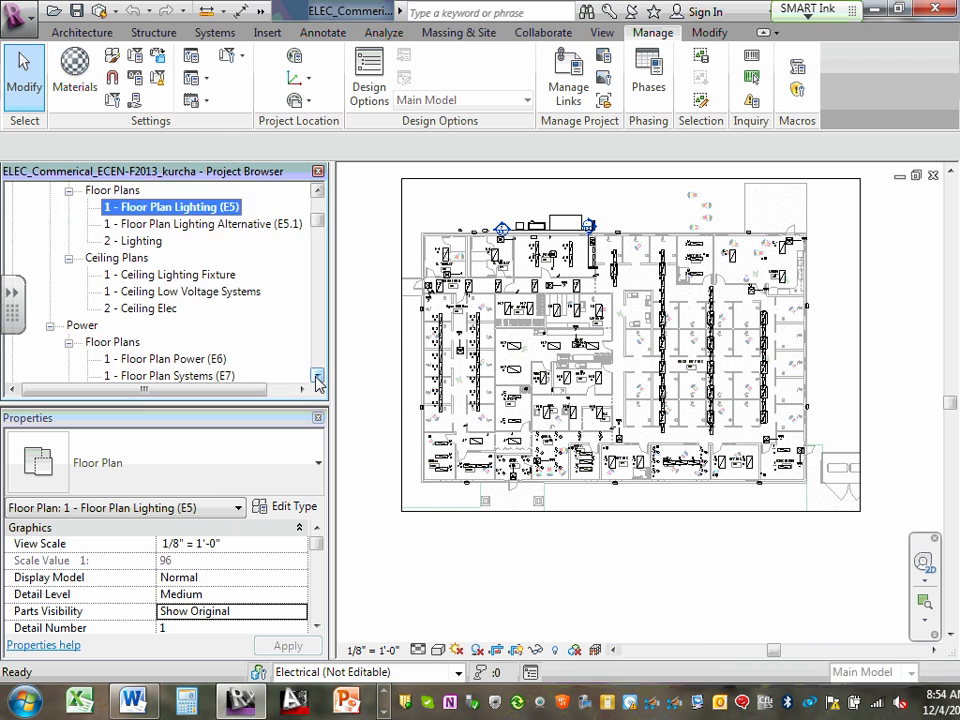
- Open the 1 - Floor Plan Power (E6) floor plan view
{"action": "left_click", "coordinate": [172, 291]}
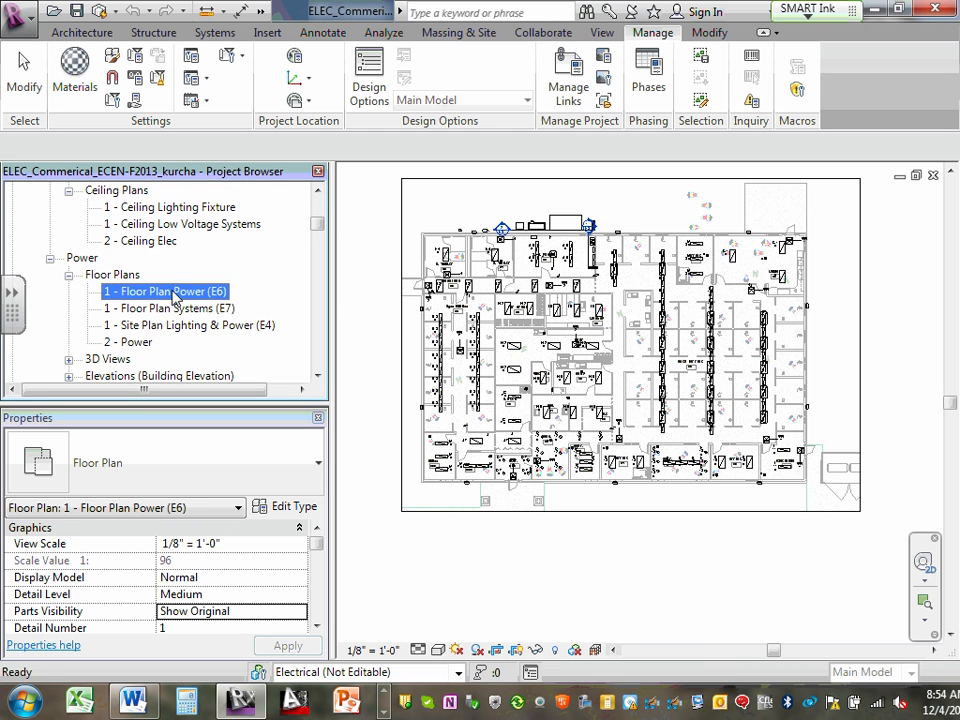
{"action": "double_click", "coordinate": [172, 291]}
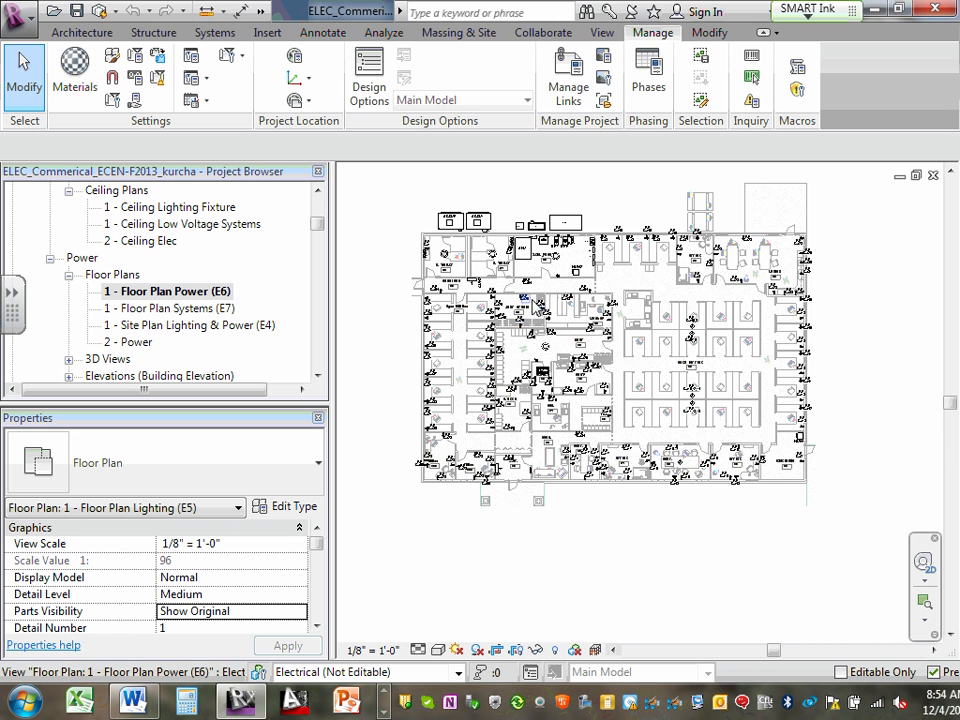
{"action": "scroll", "coordinate": [462, 222], "scroll_direction": "up", "scroll_amount": 3}
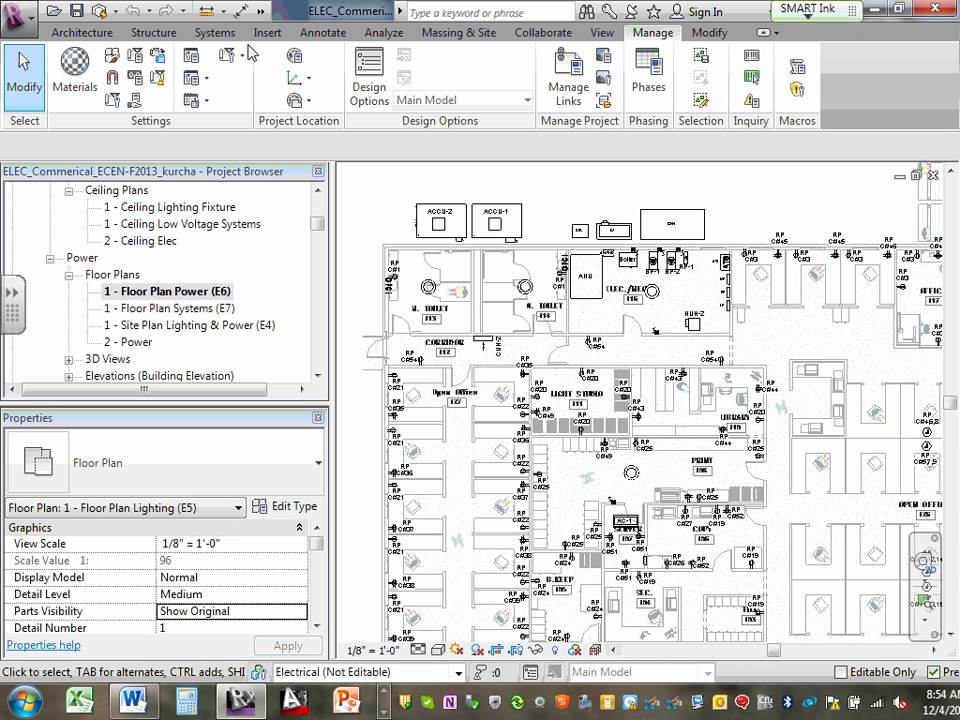
- Create panel schedules for only the LP, MP and RP panels, and dismiss the warning
{"action": "left_click", "coordinate": [384, 33]}
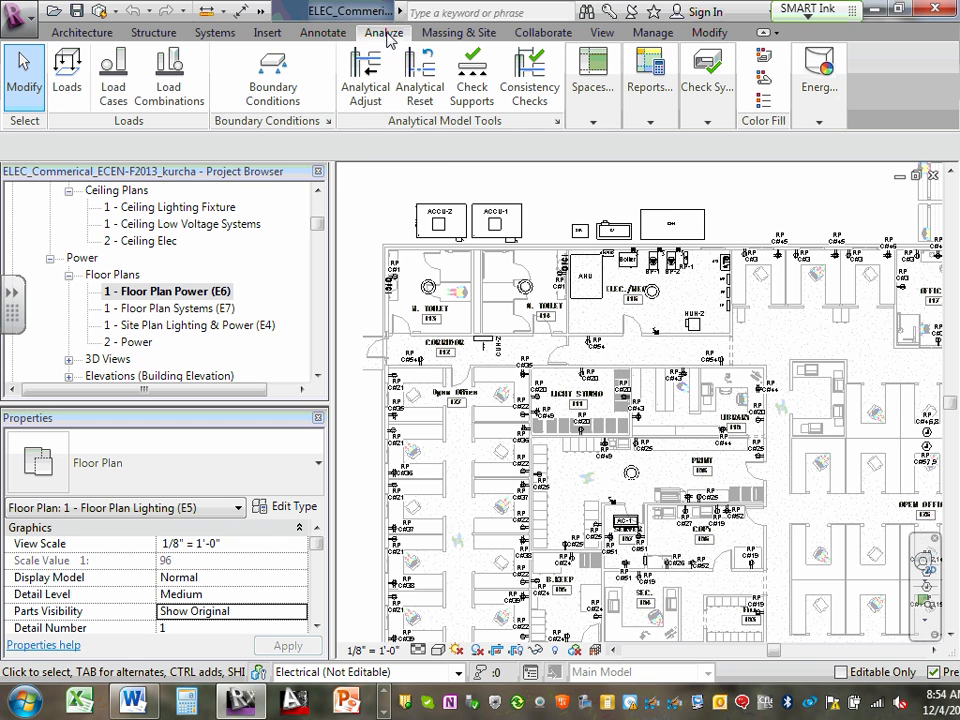
{"action": "left_click", "coordinate": [645, 115]}
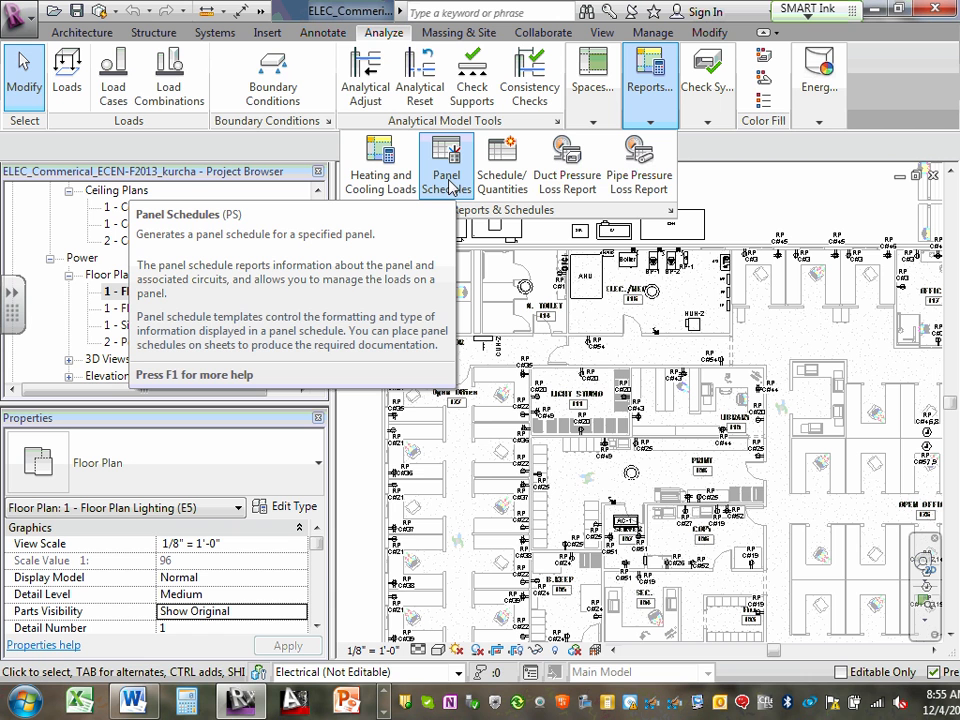
{"action": "left_click", "coordinate": [449, 182]}
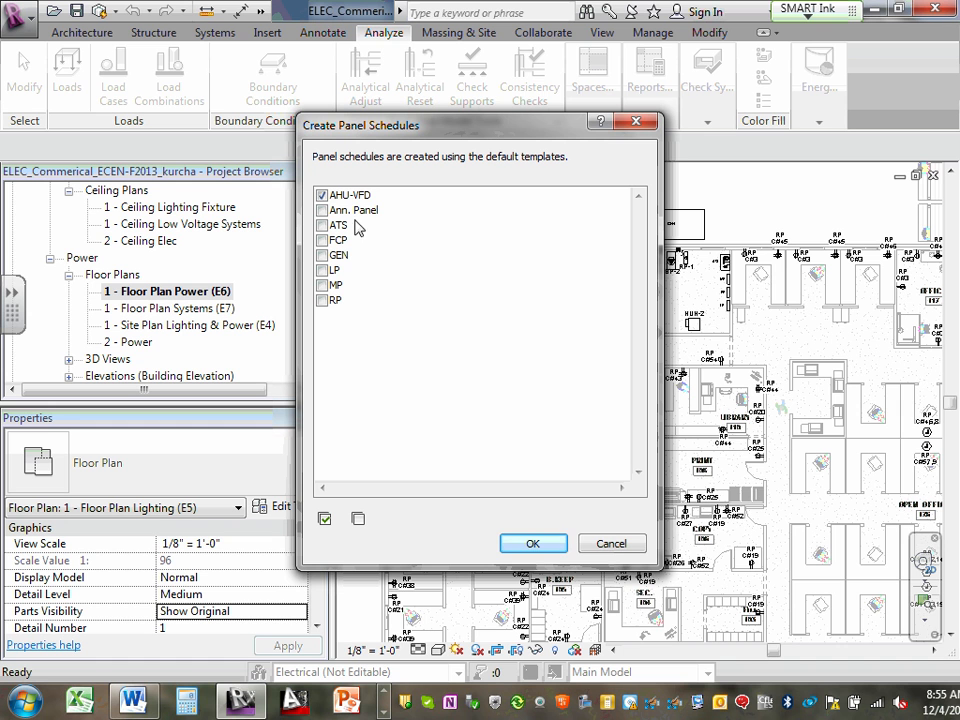
{"action": "left_click", "coordinate": [322, 196]}
{"action": "left_click", "coordinate": [322, 210]}
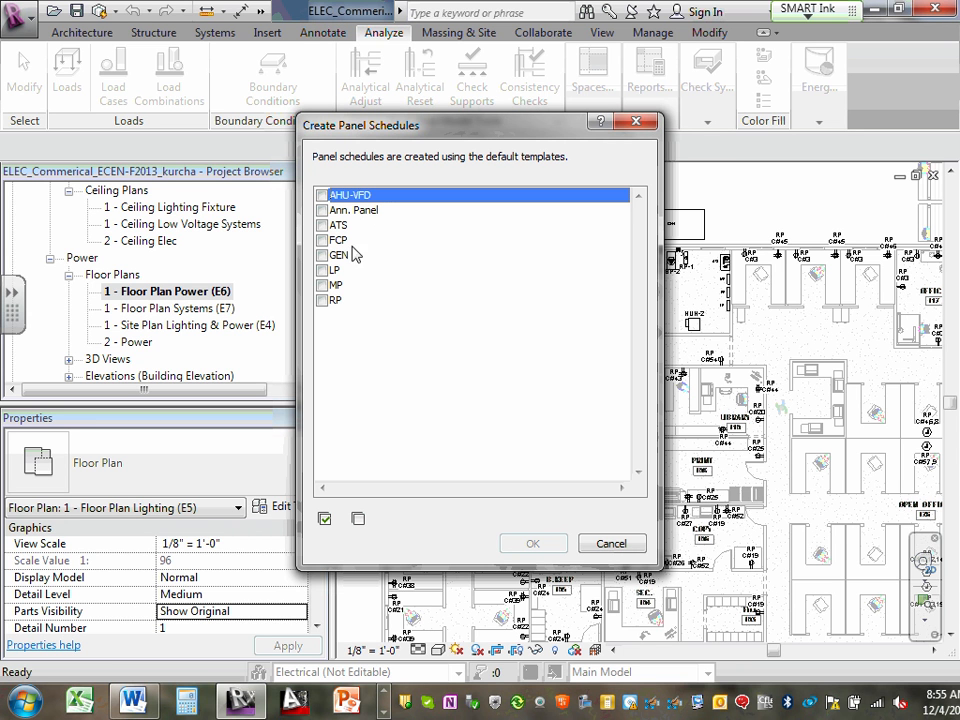
{"action": "left_click", "coordinate": [322, 270]}
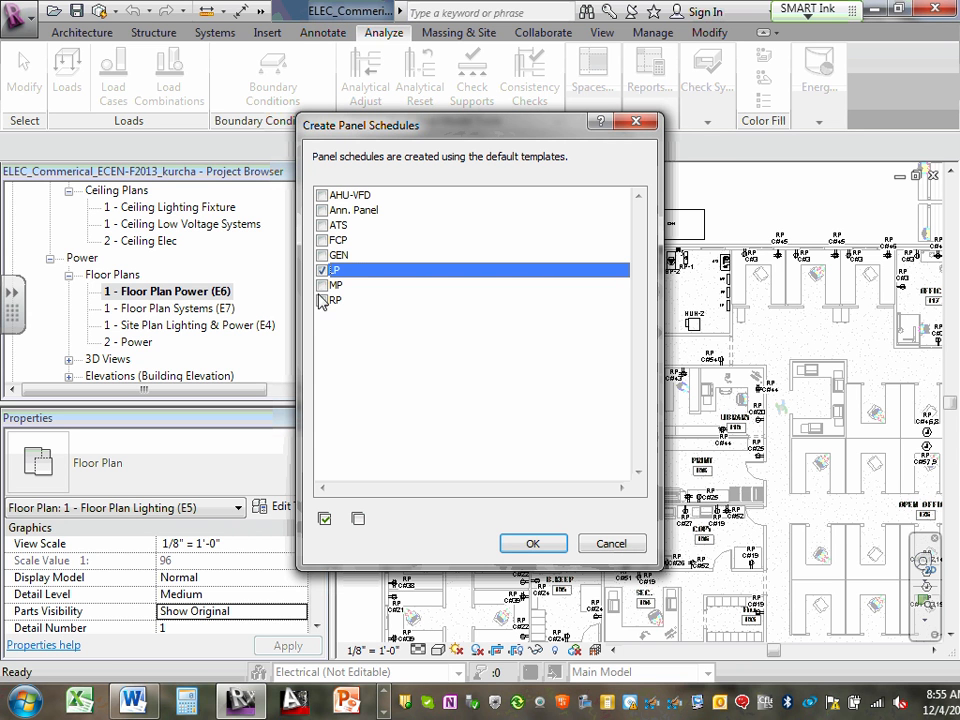
{"action": "left_click", "coordinate": [322, 285]}
{"action": "left_click", "coordinate": [322, 300]}
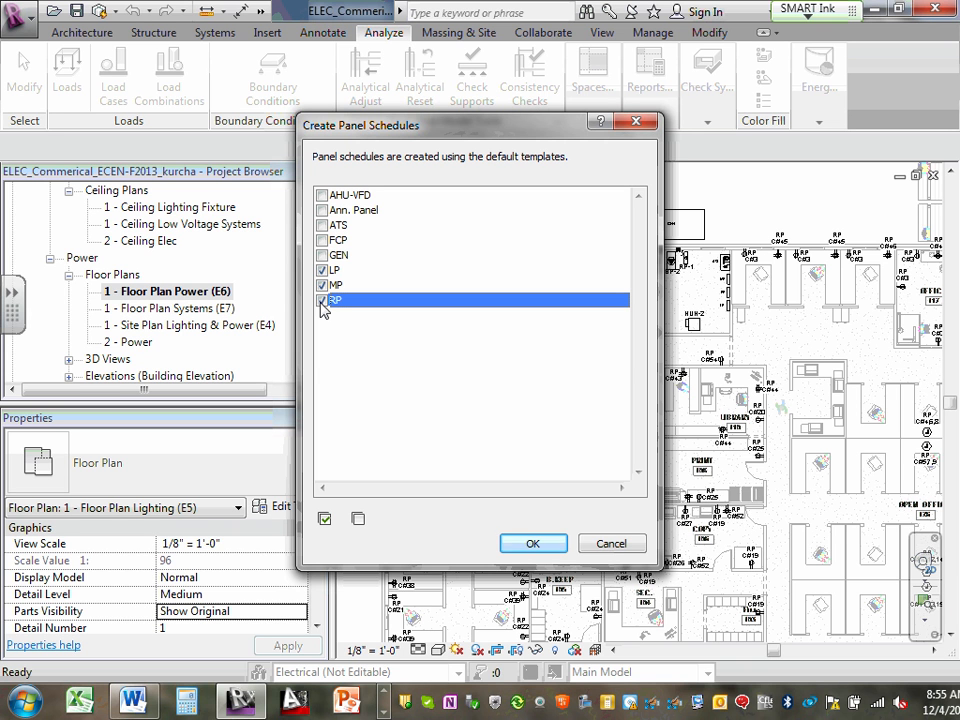
{"action": "left_click", "coordinate": [532, 546]}
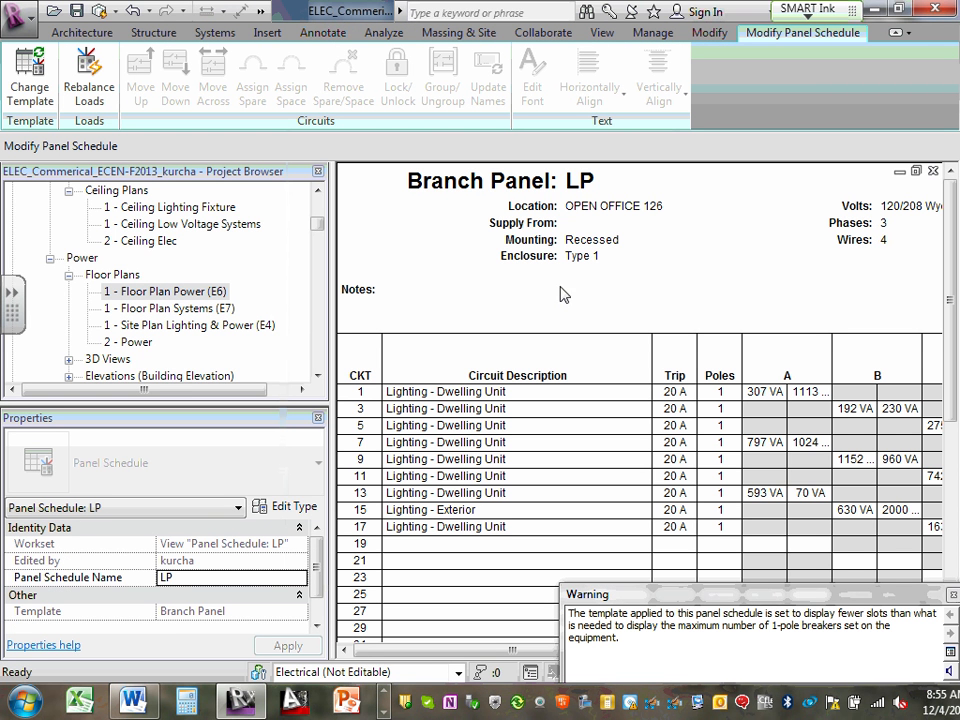
{"action": "left_click", "coordinate": [953, 597]}
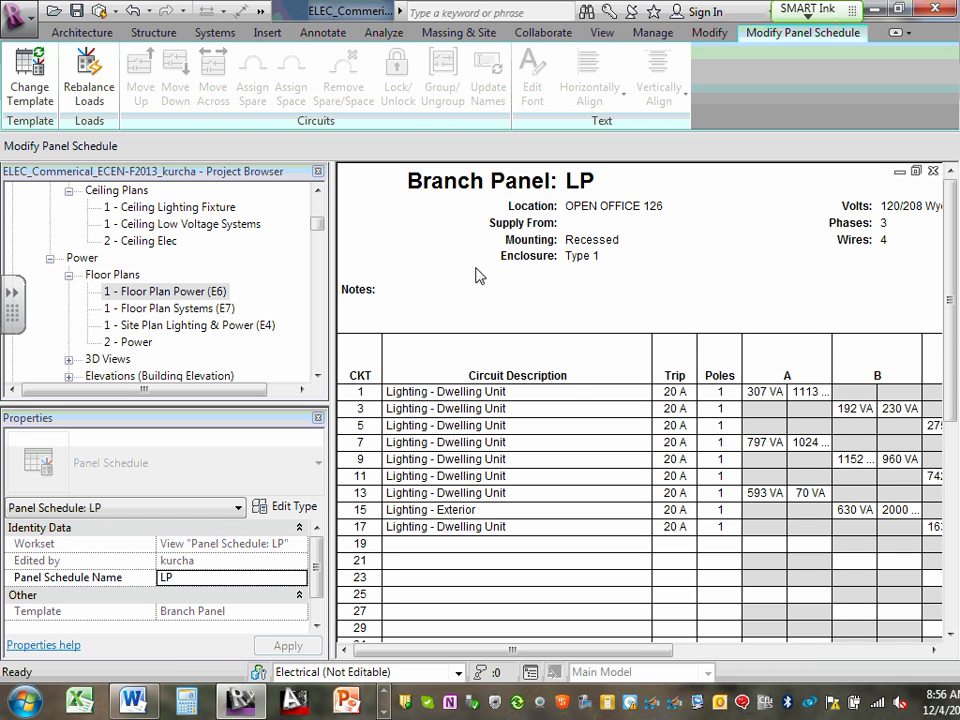
- Collapse the ???, Lighting and Power view groups in the project browser and expand Panel Schedules
{"action": "left_click", "coordinate": [318, 191]}
{"action": "left_click_drag", "start_coordinate": [316, 219], "coordinate": [319, 201]}
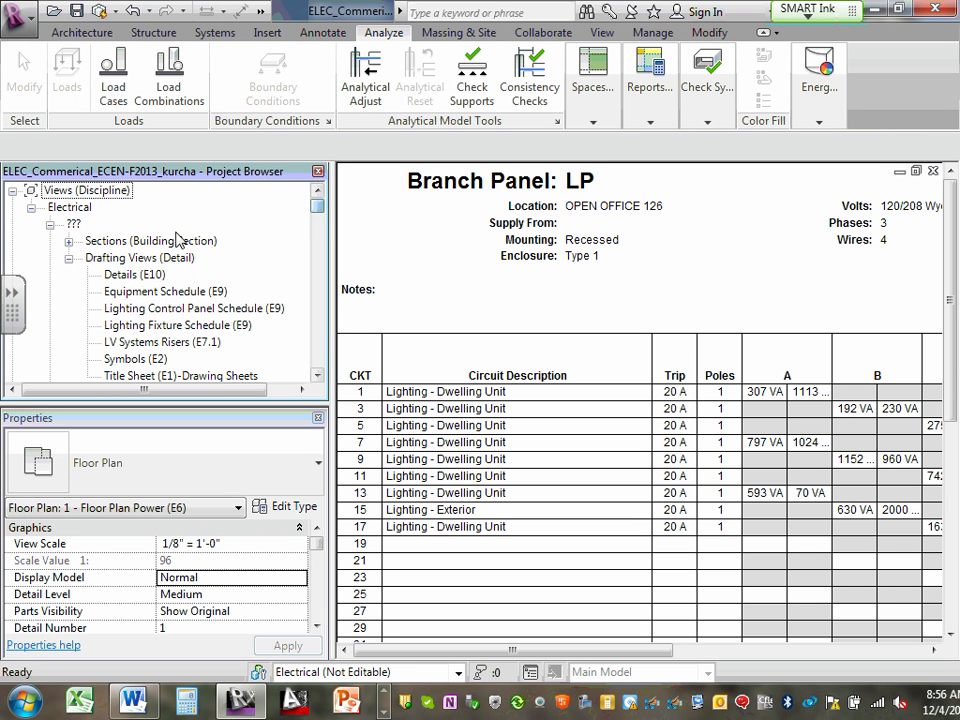
{"action": "left_click", "coordinate": [50, 224]}
{"action": "left_click", "coordinate": [50, 241]}
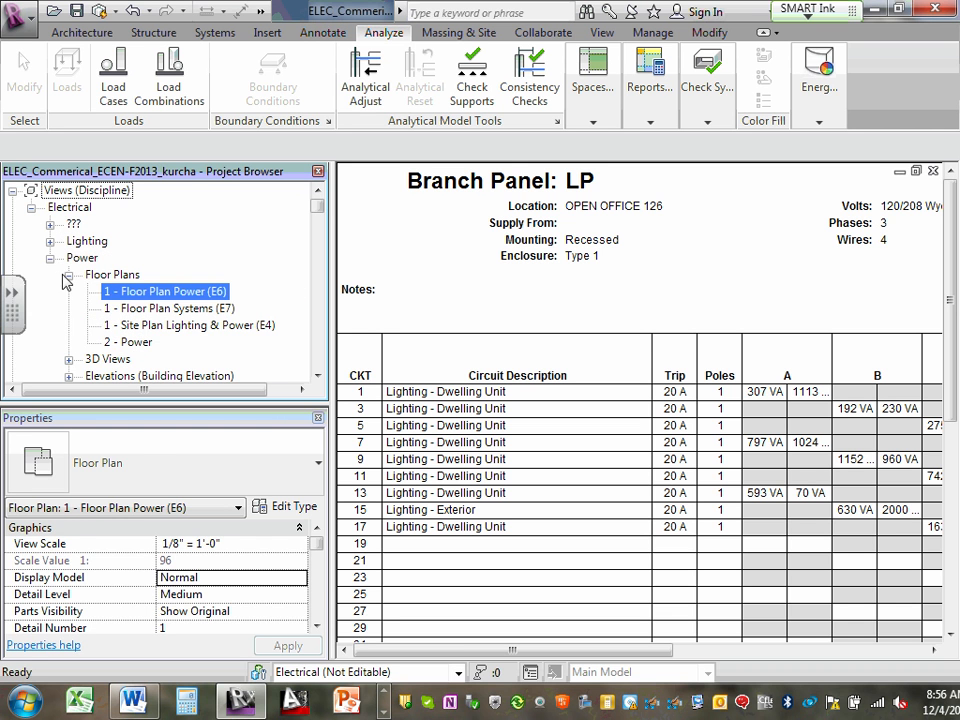
{"action": "left_click", "coordinate": [50, 258]}
{"action": "mouse_move", "coordinate": [10, 300]}
{"action": "left_mouse_down"}
{"action": "mouse_move", "coordinate": [5, 152]}
{"action": "mouse_move", "coordinate": [10, 218]}
{"action": "left_mouse_up"}
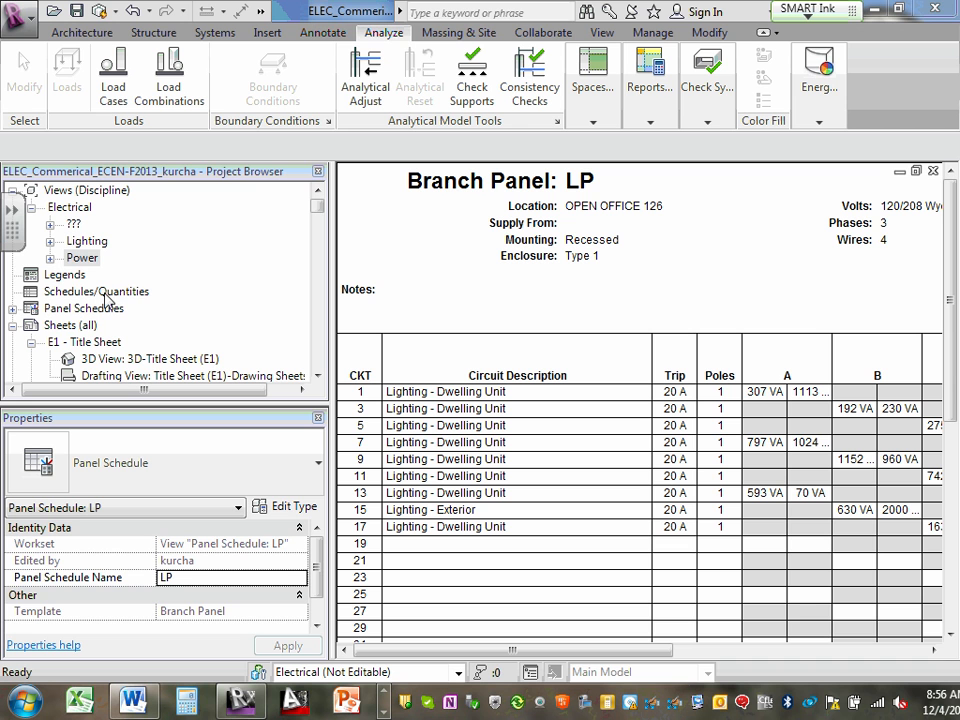
{"action": "left_click", "coordinate": [106, 293]}
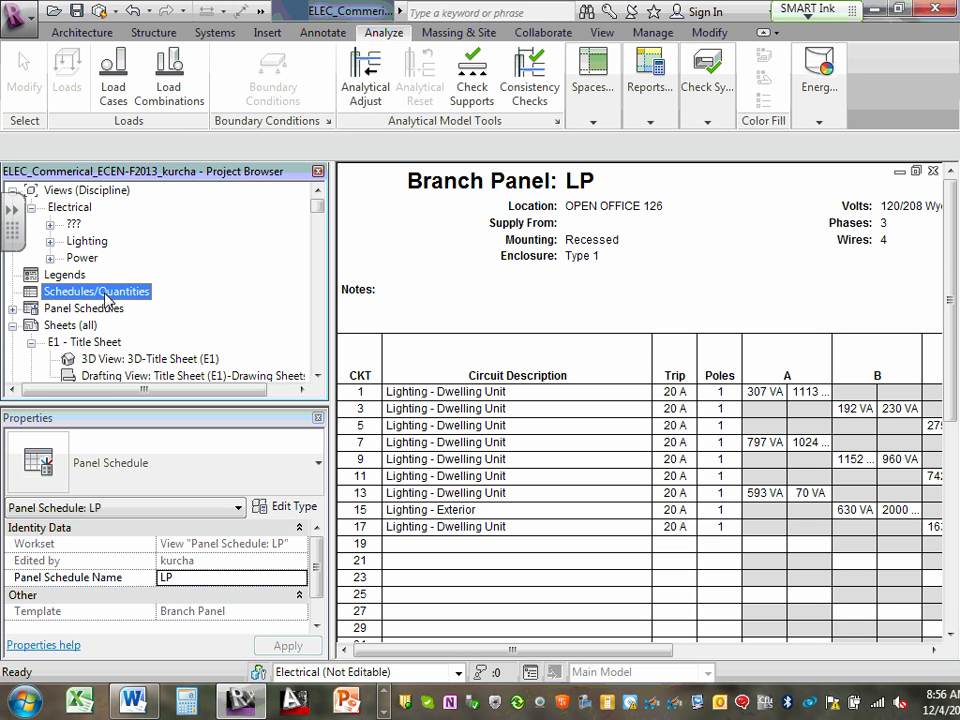
{"action": "left_click", "coordinate": [13, 309]}
{"action": "scroll", "coordinate": [16, 310], "scroll_direction": "down", "scroll_amount": 1}
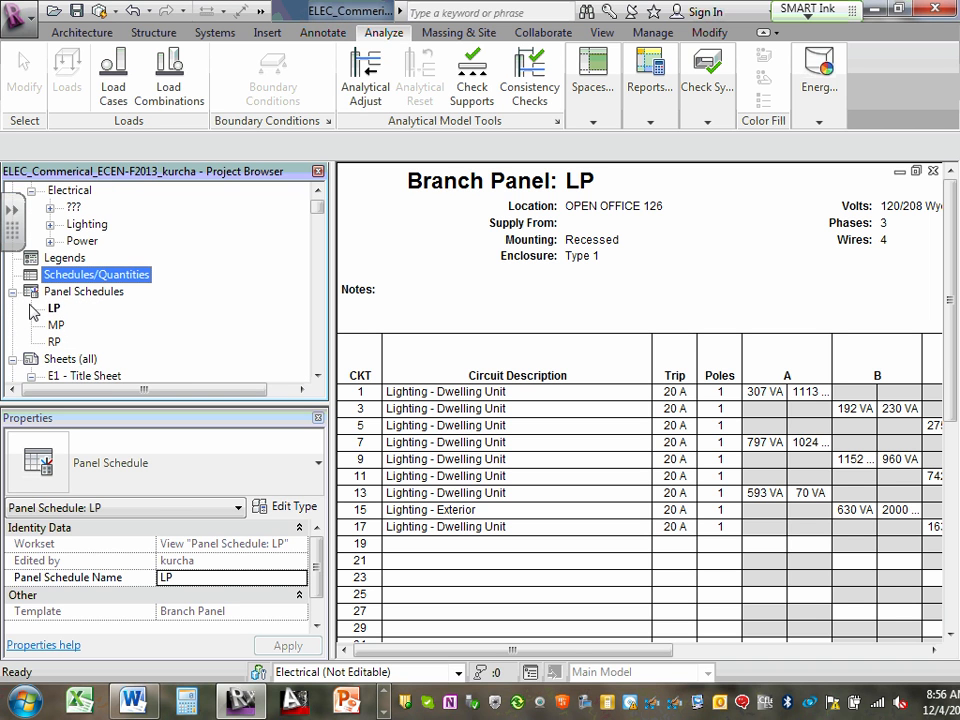
{"action": "scroll", "coordinate": [60, 308], "scroll_direction": "down", "scroll_amount": 1}
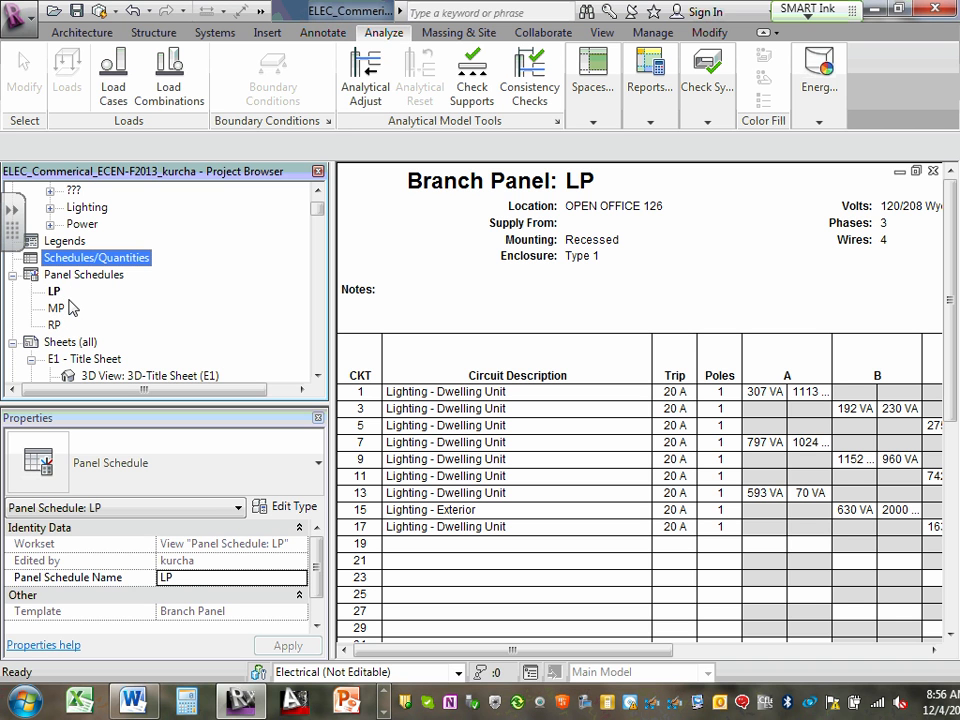
- Select the LP panel schedule, dismiss the e-mail notification and open the MP panel schedule for viewing
{"action": "left_click", "coordinate": [54, 291]}
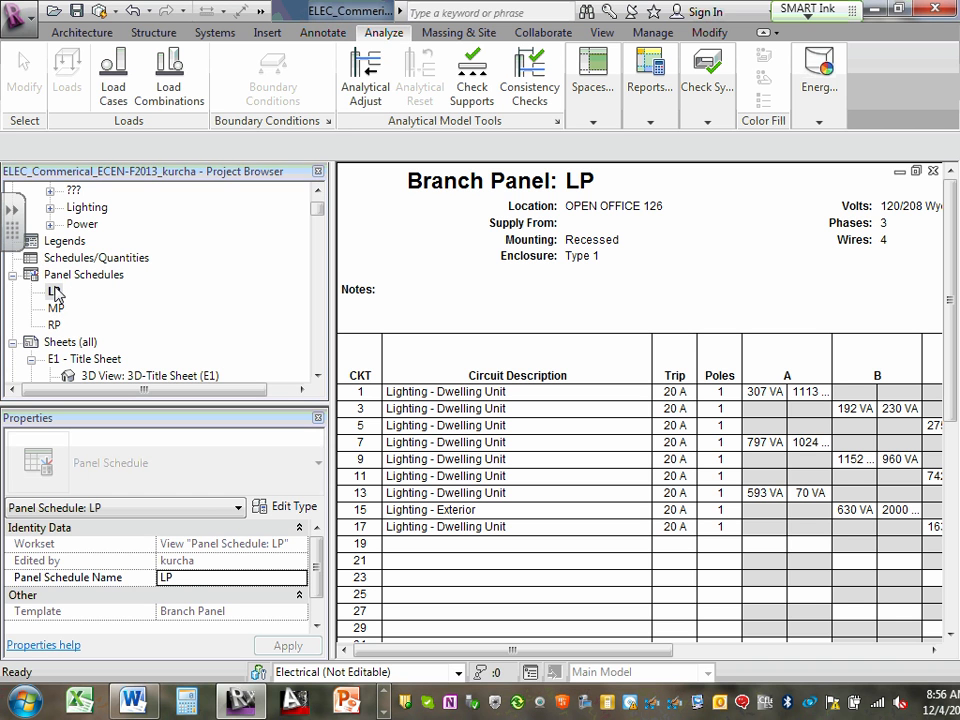
{"action": "left_click", "coordinate": [728, 322]}
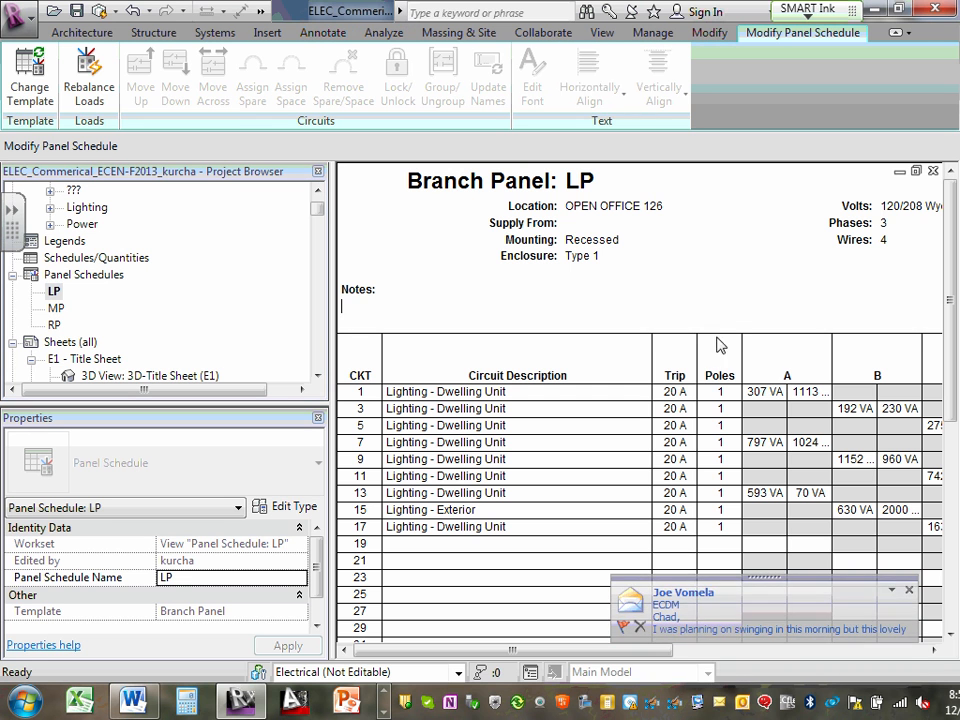
{"action": "left_click", "coordinate": [911, 591]}
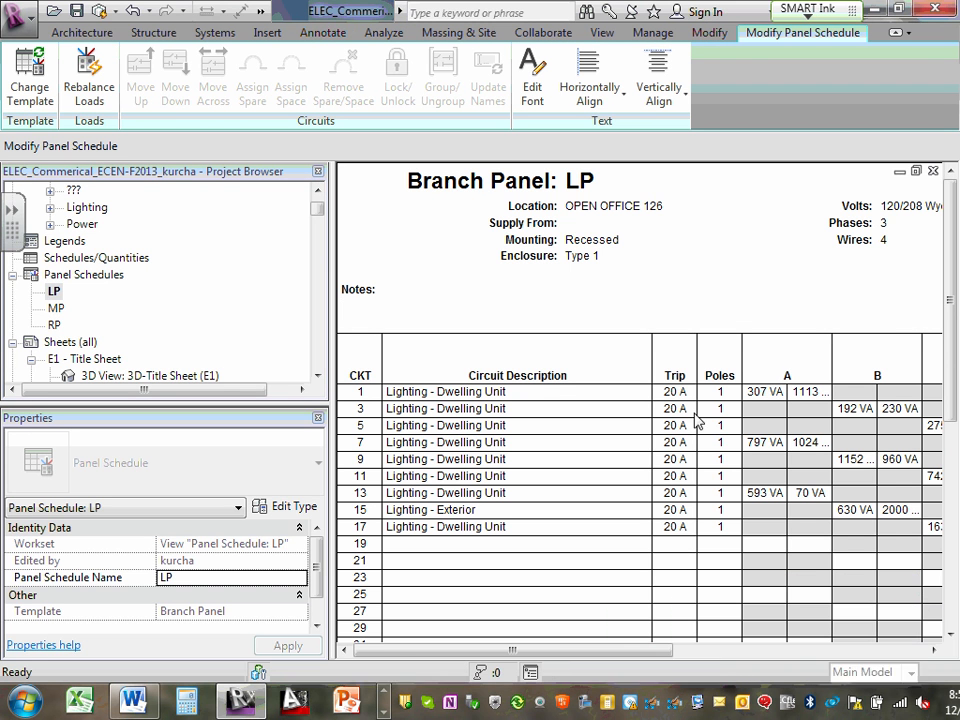
{"action": "double_click", "coordinate": [55, 309]}
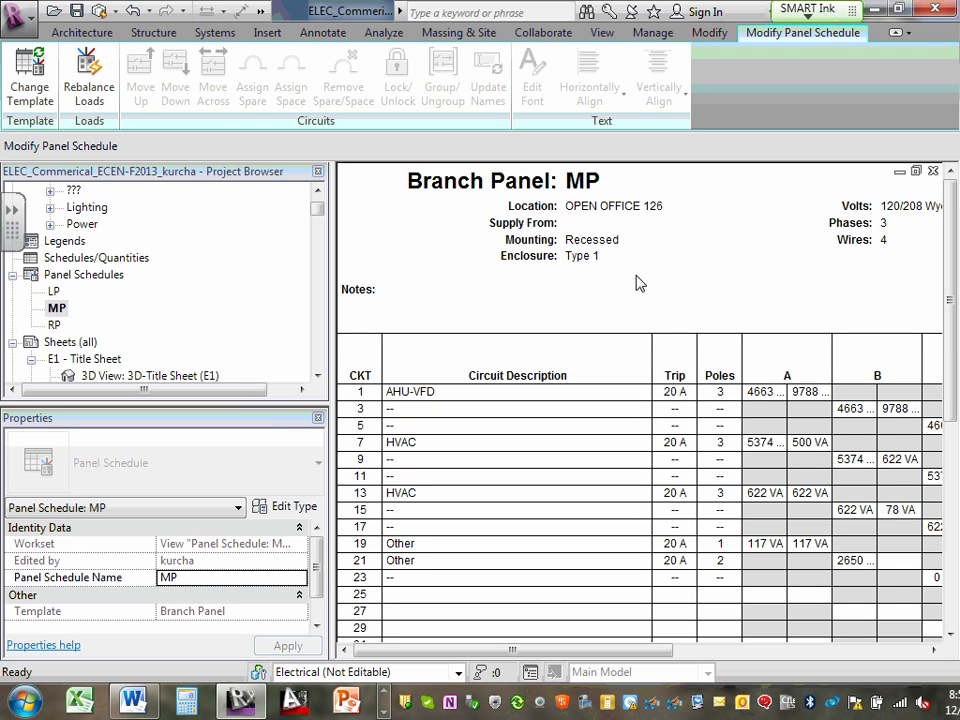
- Open the RP panel schedule and review its circuit descriptions, trips, poles and phase loads on both sides
{"action": "left_click", "coordinate": [55, 325]}
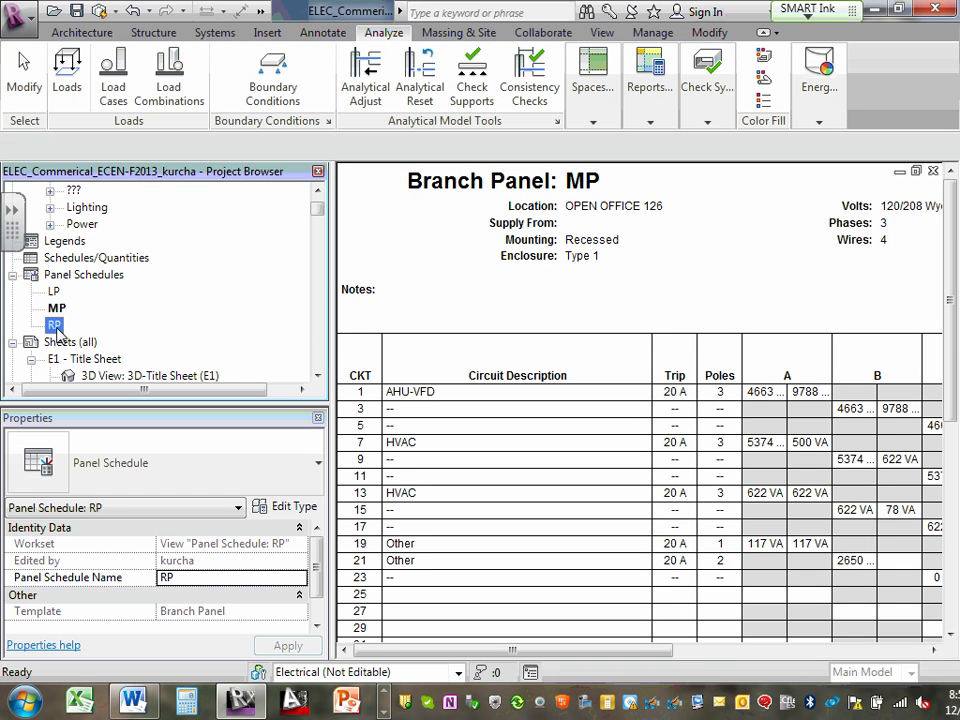
{"action": "double_click", "coordinate": [55, 325]}
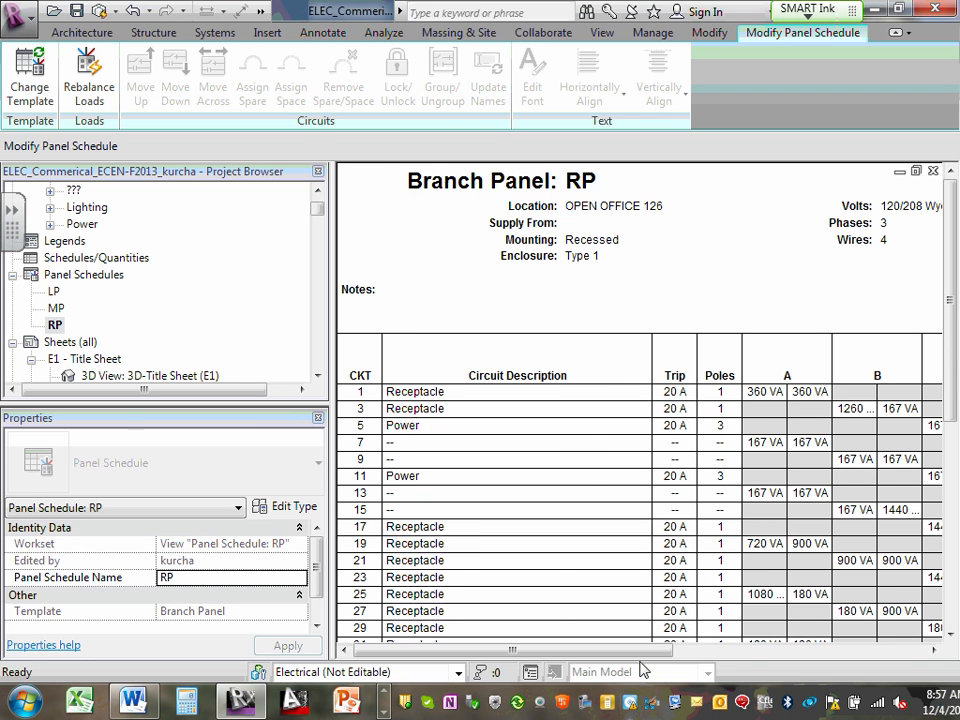
{"action": "left_click_drag", "start_coordinate": [643, 649], "coordinate": [731, 648]}
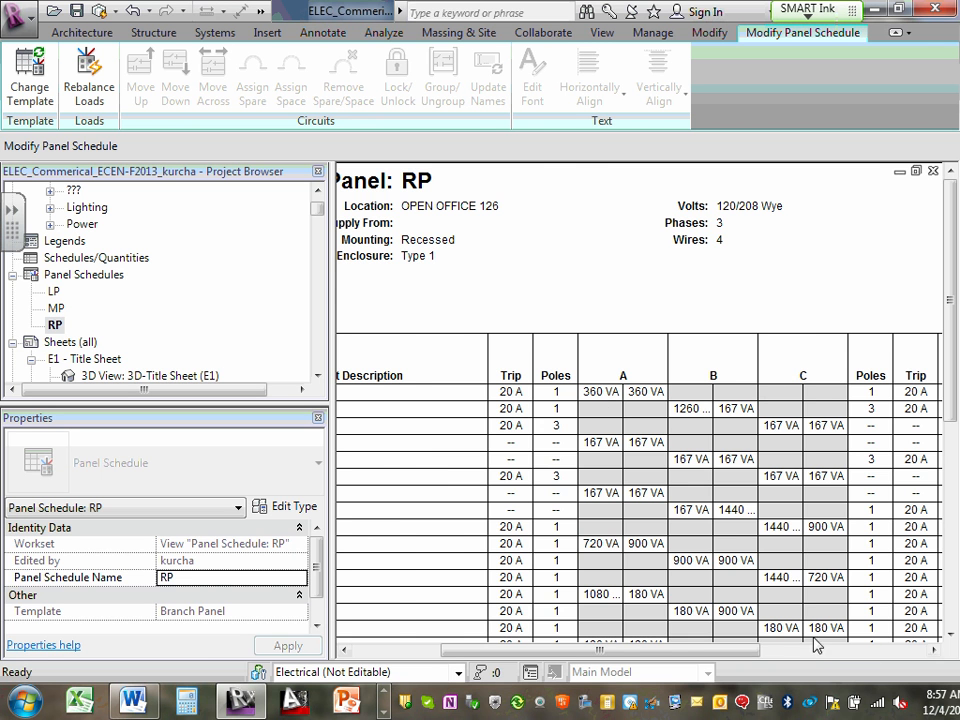
{"action": "left_click_drag", "start_coordinate": [739, 650], "coordinate": [912, 615]}
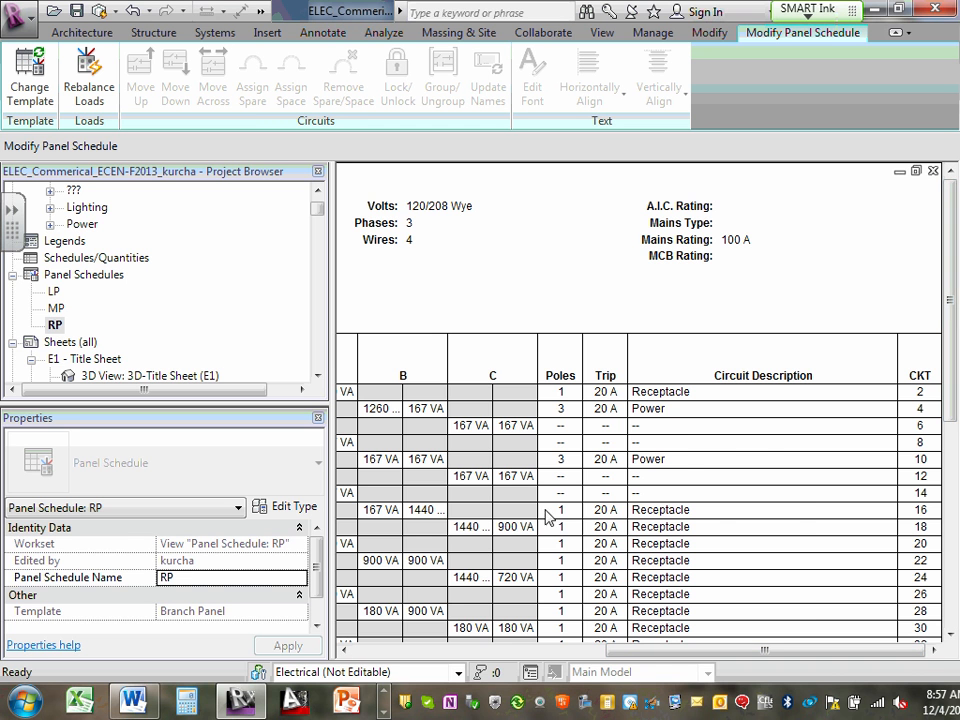
{"action": "left_click_drag", "start_coordinate": [648, 645], "coordinate": [590, 650]}
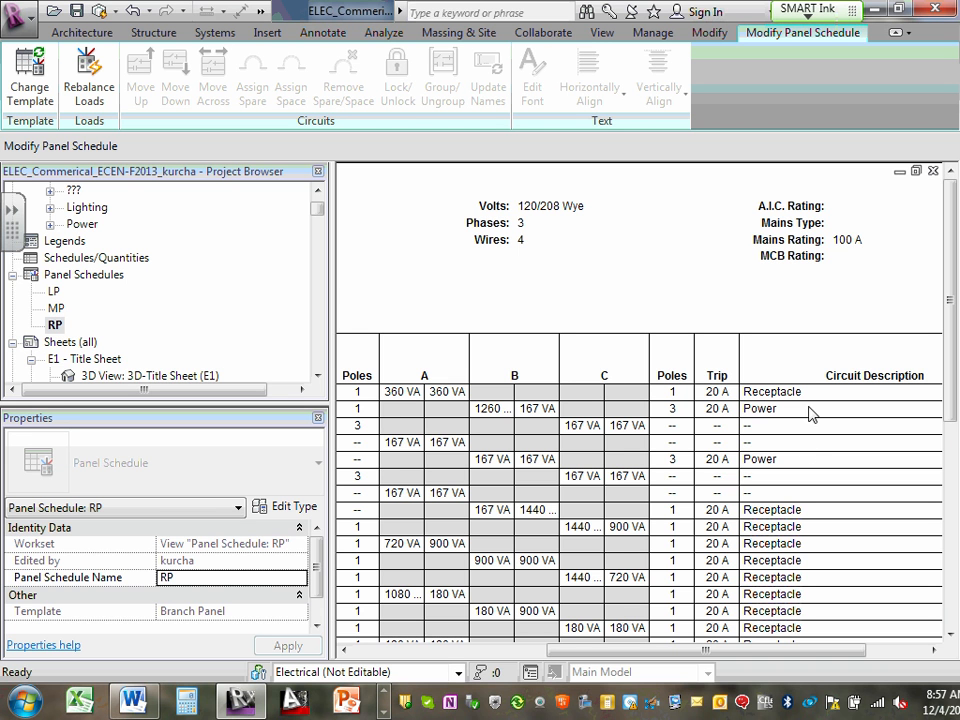
{"action": "left_click_drag", "start_coordinate": [744, 651], "coordinate": [546, 651]}
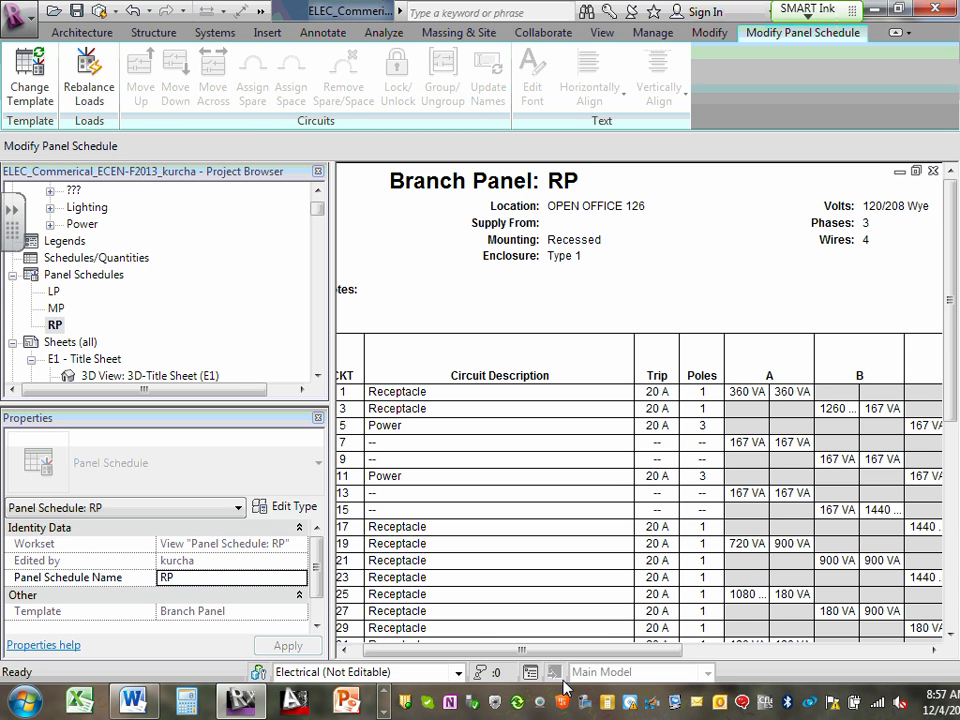
{"action": "left_click", "coordinate": [408, 392]}
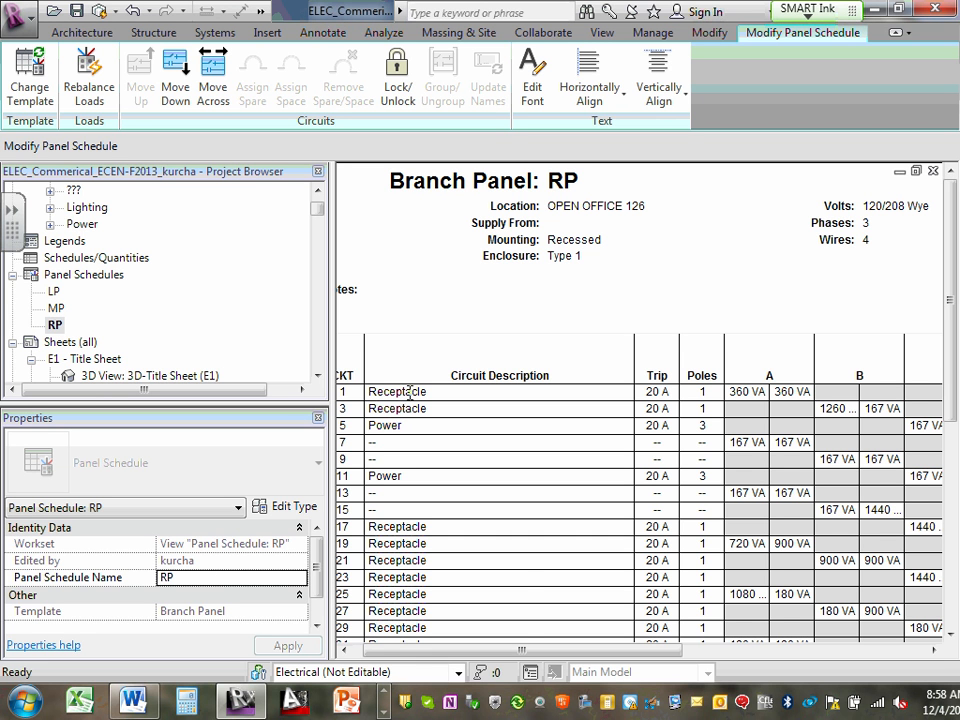
- Set the A.I.C. Rating in the RP panel schedule header to 35KA
{"action": "left_click_drag", "start_coordinate": [557, 650], "coordinate": [752, 615]}
{"action": "left_click", "coordinate": [800, 212]}
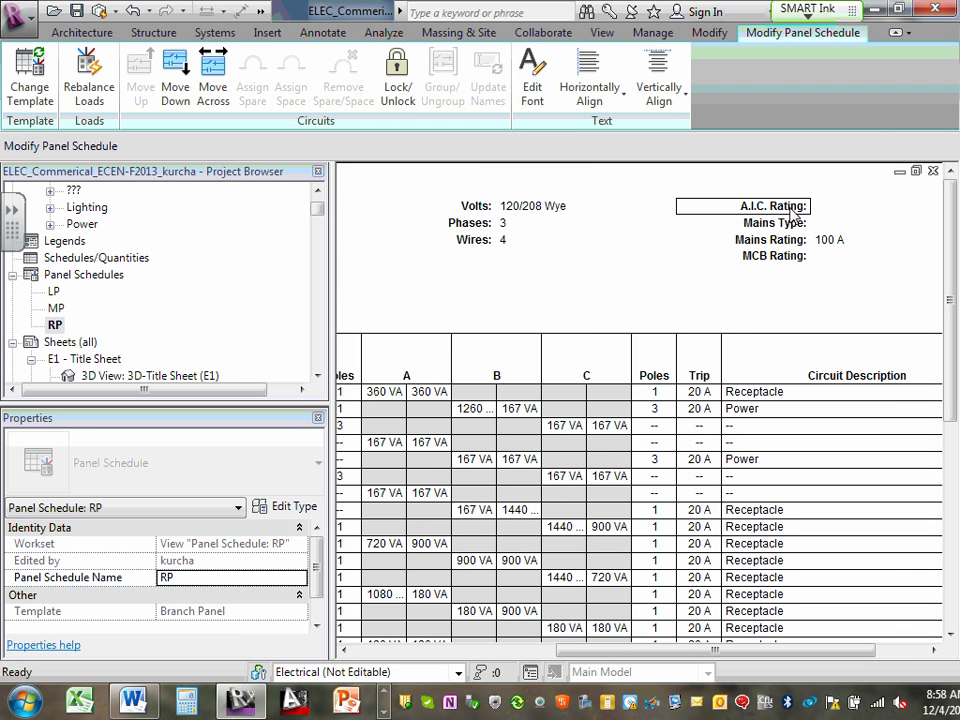
{"action": "left_click", "coordinate": [805, 212]}
{"action": "left_click", "coordinate": [814, 206]}
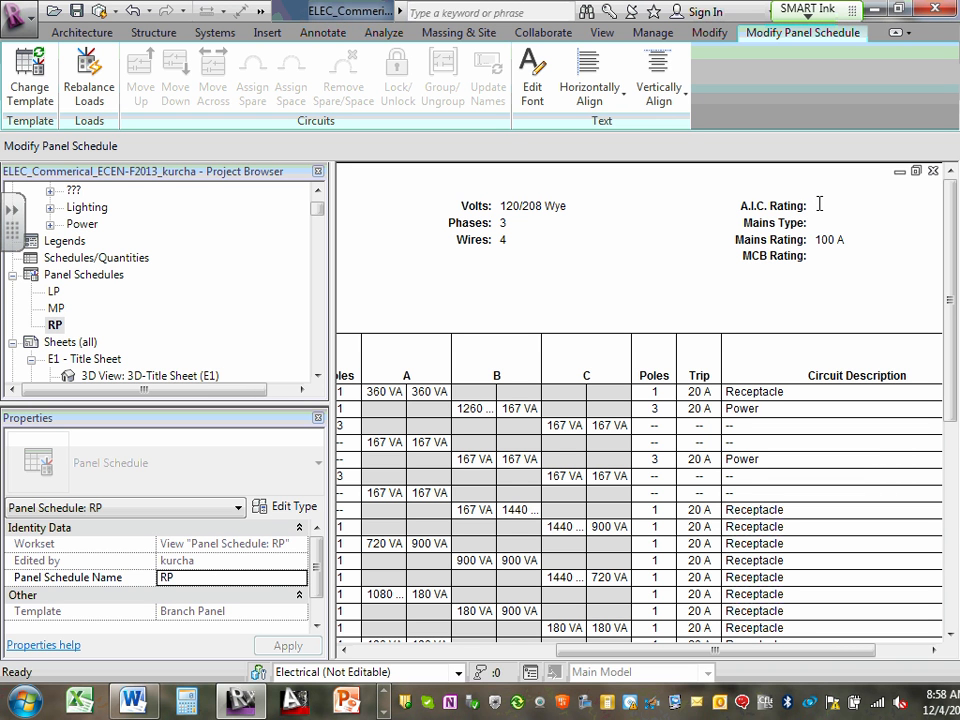
{"action": "type", "text": "35KA"}
{"action": "left_click", "coordinate": [806, 228]}
{"action": "left_click", "coordinate": [816, 226]}
{"action": "type", "text": "MLO"}
{"action": "left_click", "coordinate": [829, 240]}
{"action": "left_click", "coordinate": [604, 385]}
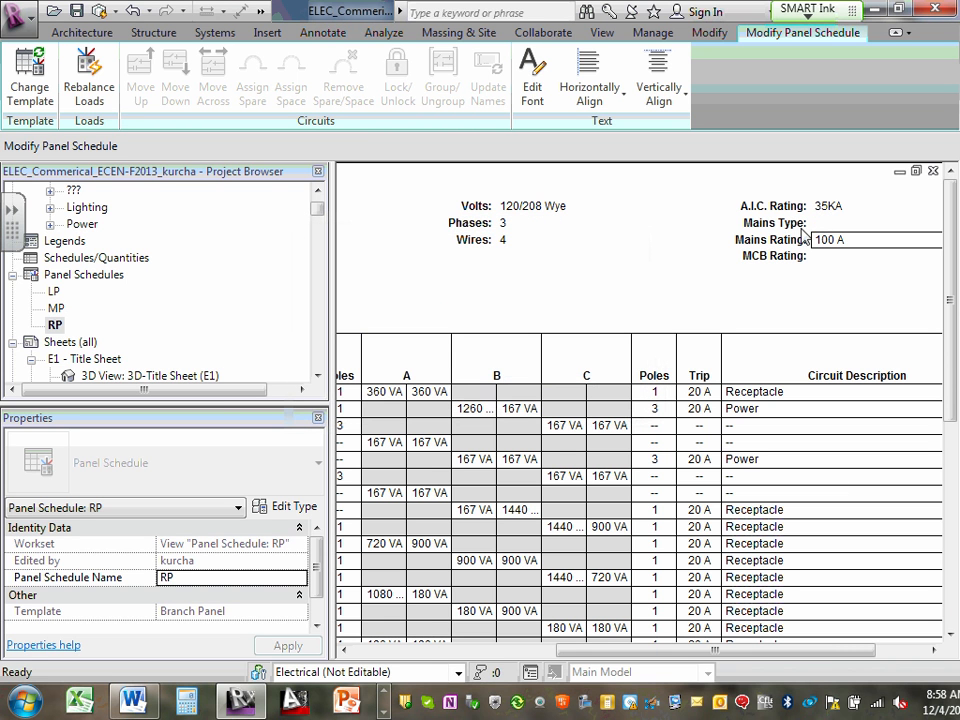
- Set the Mains Type of the RP panel schedule to MLO and accept applying it to all elements of that type
{"action": "left_click", "coordinate": [829, 223]}
{"action": "left_click", "coordinate": [827, 223]}
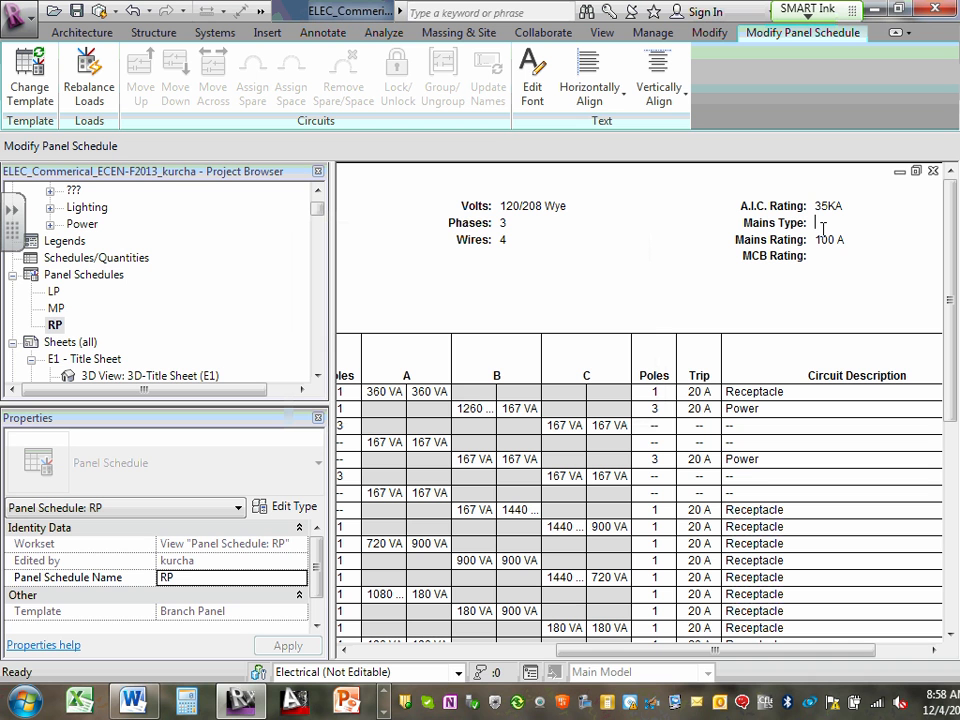
{"action": "type", "text": "MLO"}
{"action": "left_click", "coordinate": [771, 241]}
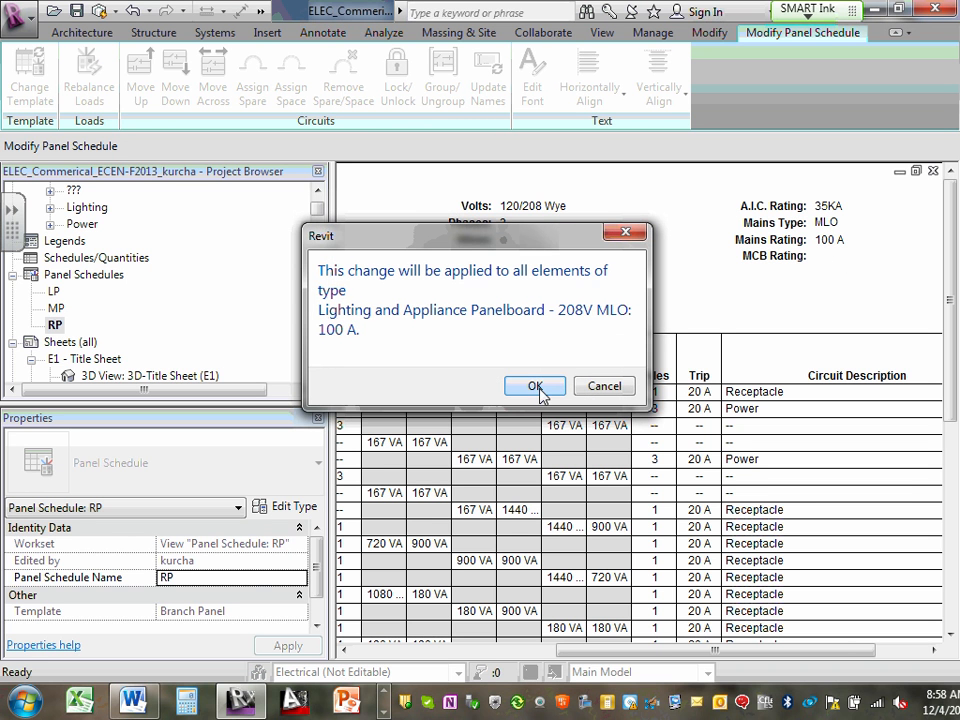
{"action": "left_click", "coordinate": [537, 391]}
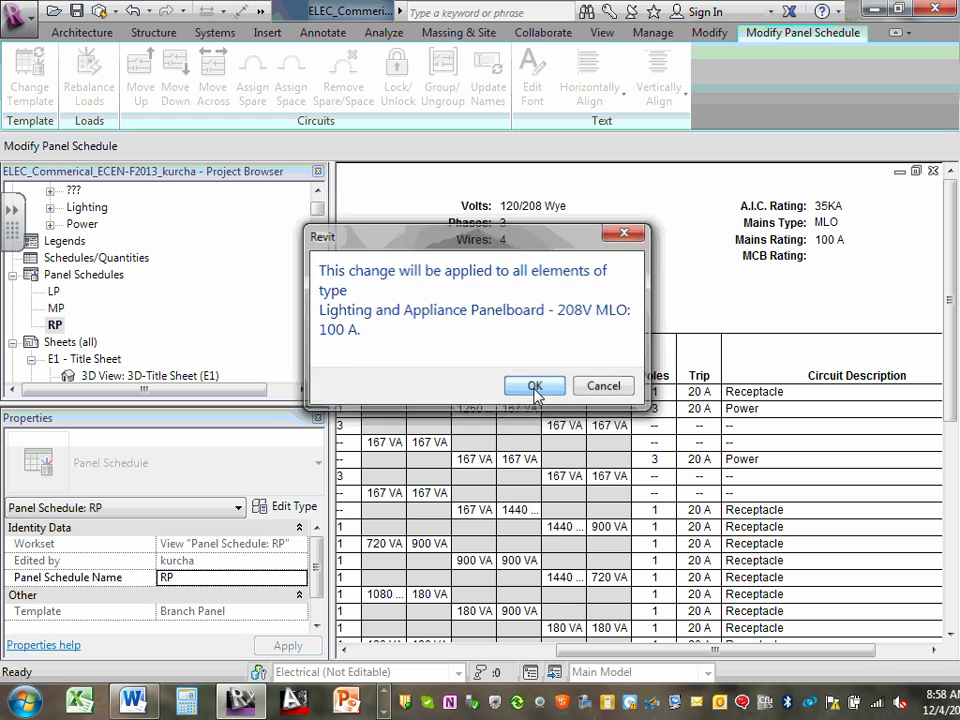
{"action": "left_click", "coordinate": [815, 256]}
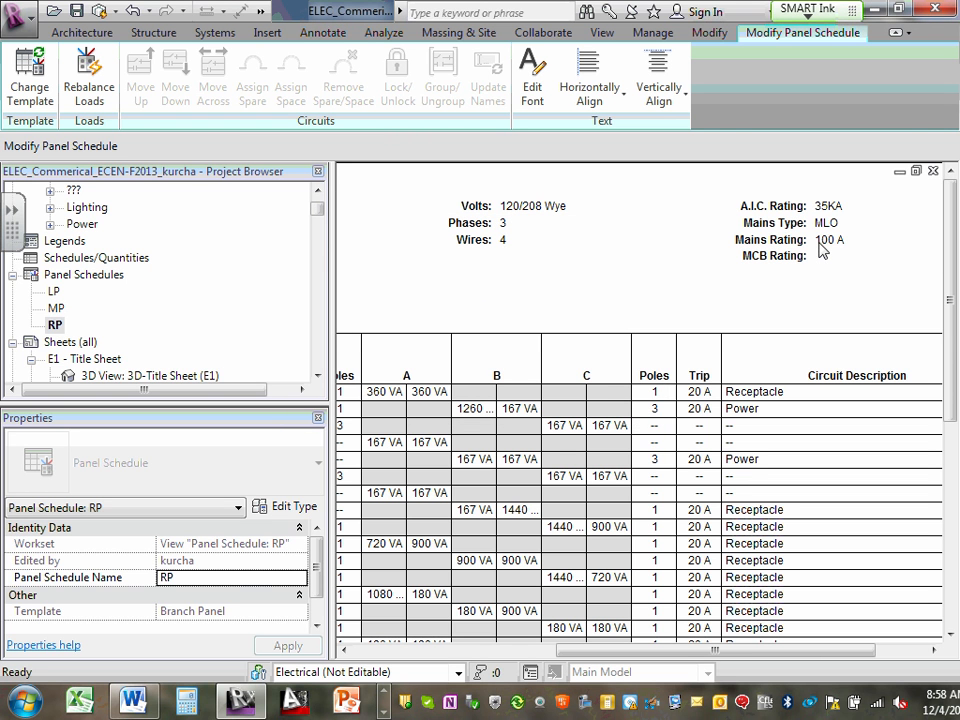
- Set the Mains Rating in the RP panel schedule header to 125 A
{"action": "left_click", "coordinate": [821, 241]}
{"action": "double_click", "coordinate": [822, 242]}
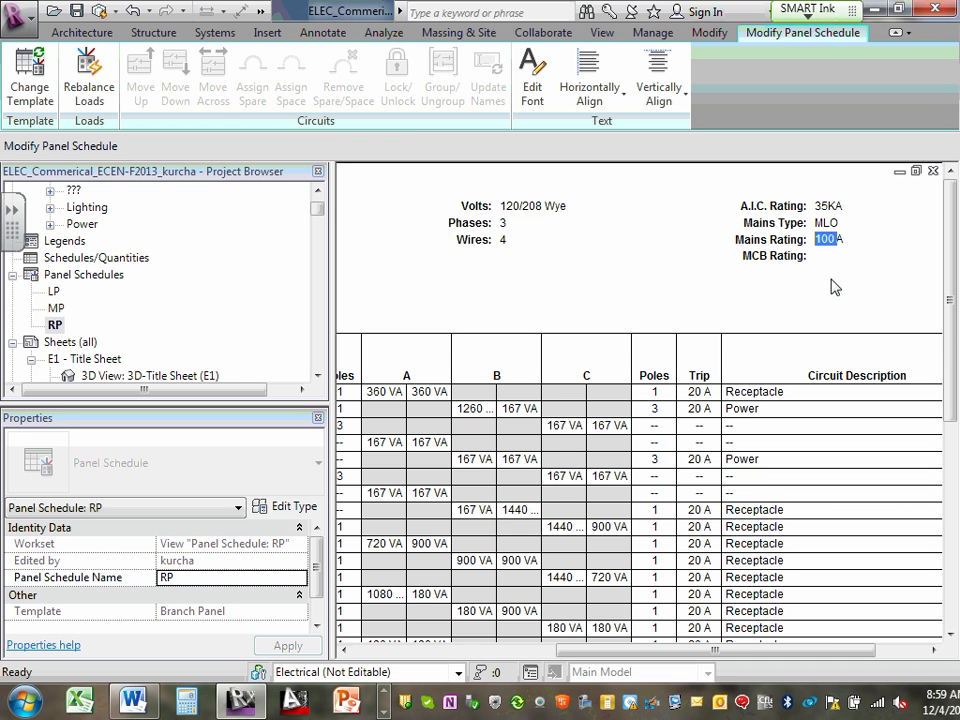
{"action": "type", "text": "125"}
{"action": "left_click", "coordinate": [803, 256]}
- Try to set the MCB Rating in the RP panel schedule header to "----", accepting the change for all elements of the type
{"action": "left_click", "coordinate": [817, 258]}
{"action": "left_click", "coordinate": [838, 242]}
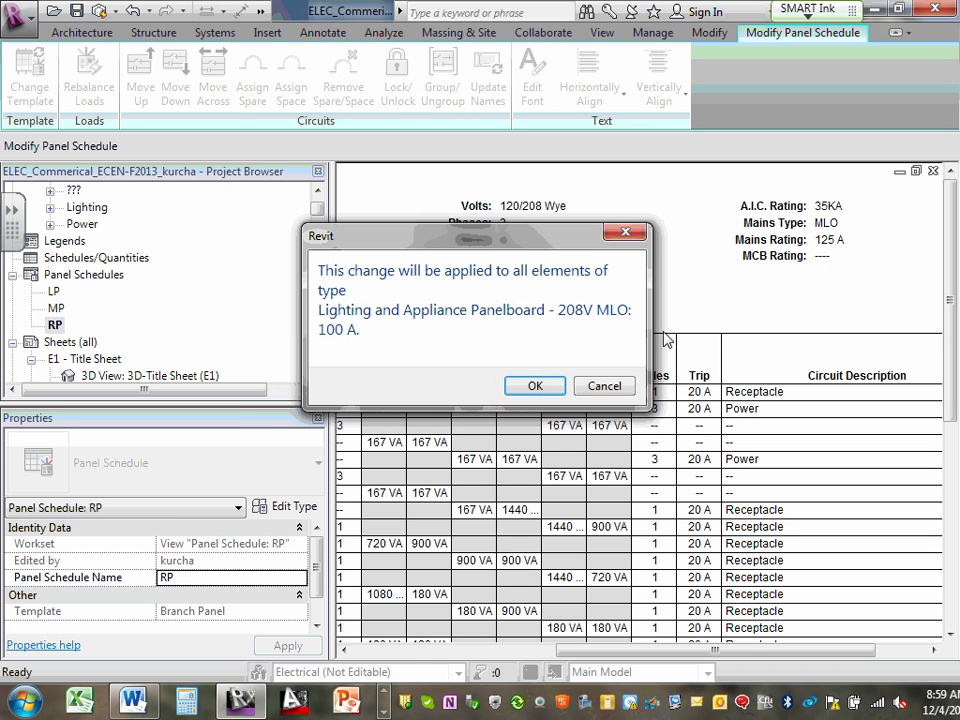
{"action": "left_click", "coordinate": [535, 386]}
{"action": "left_click", "coordinate": [608, 364]}
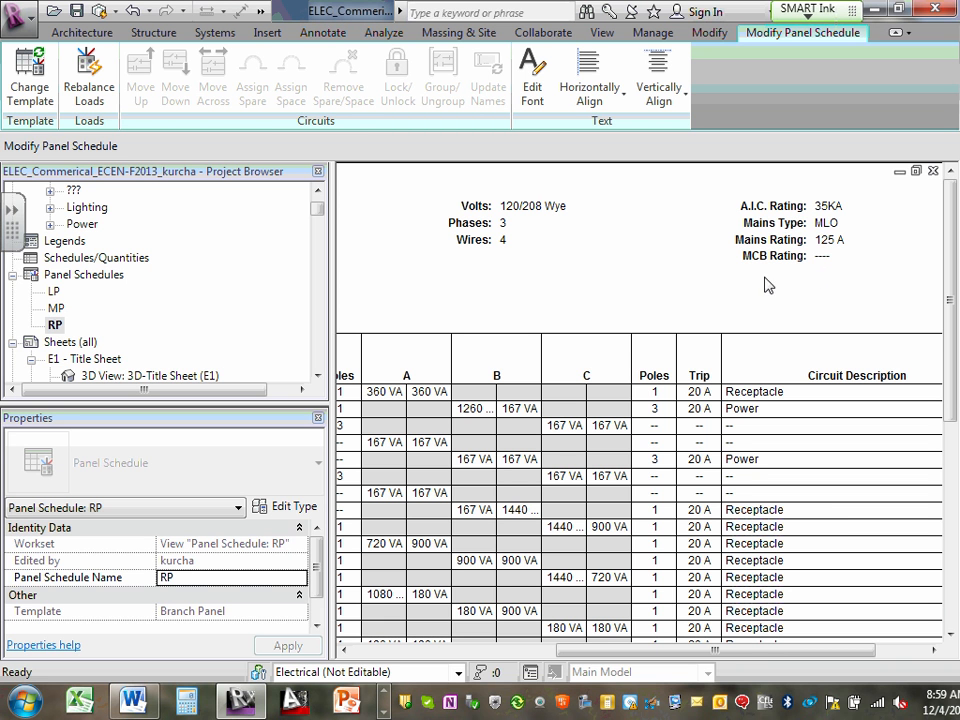
- Examine the Supply From and Notes fields and the circuit 1 description in the RP panel schedule
{"action": "left_click_drag", "start_coordinate": [780, 651], "coordinate": [553, 681]}
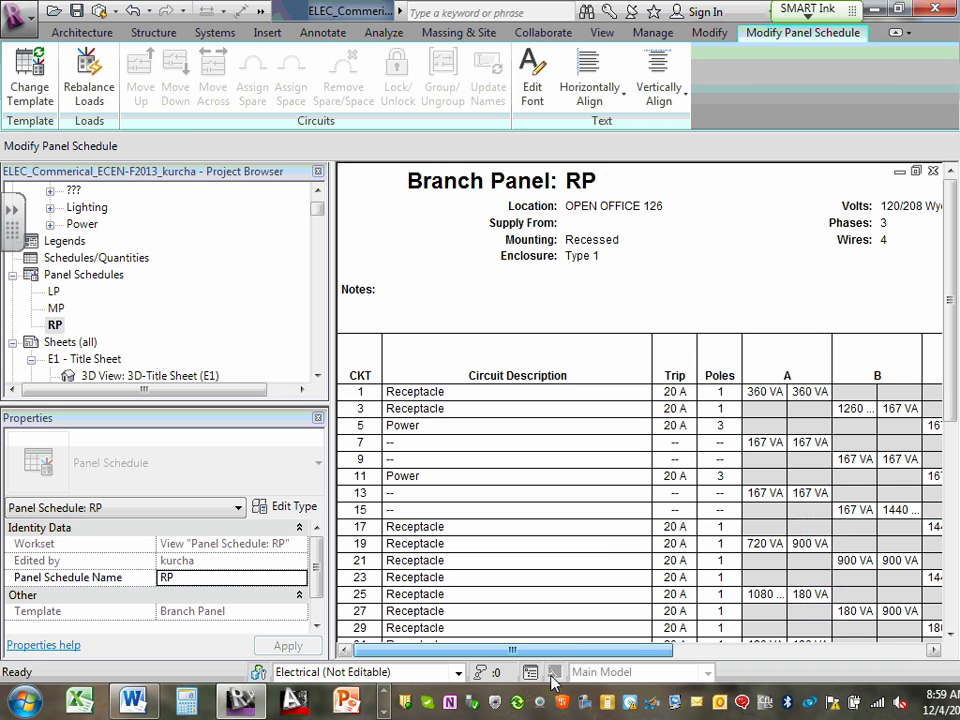
{"action": "left_click", "coordinate": [577, 222]}
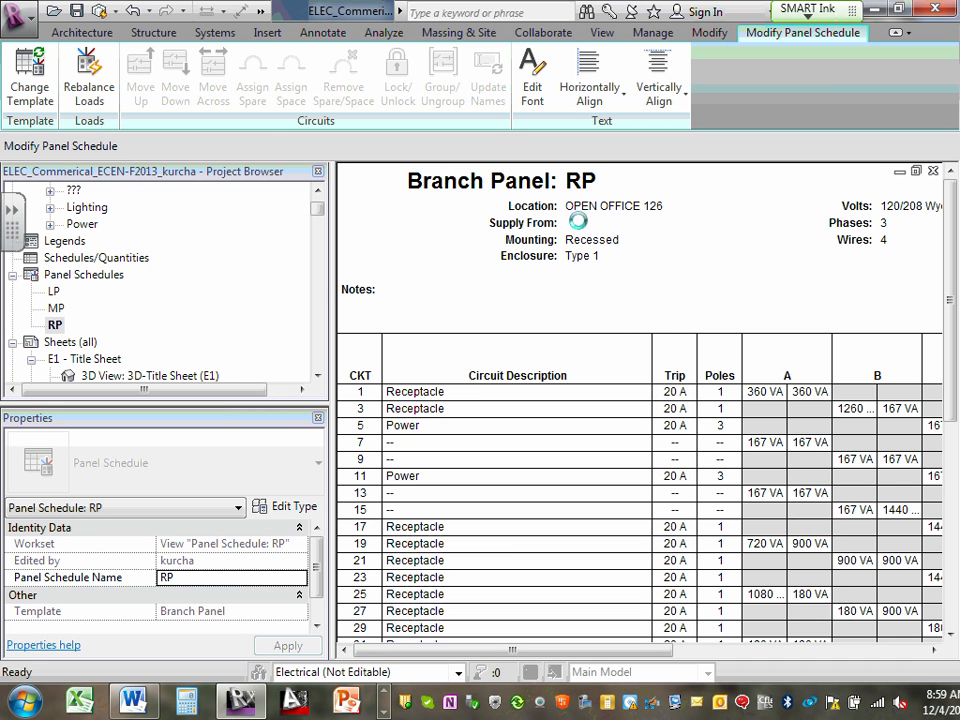
{"action": "left_click", "coordinate": [612, 325]}
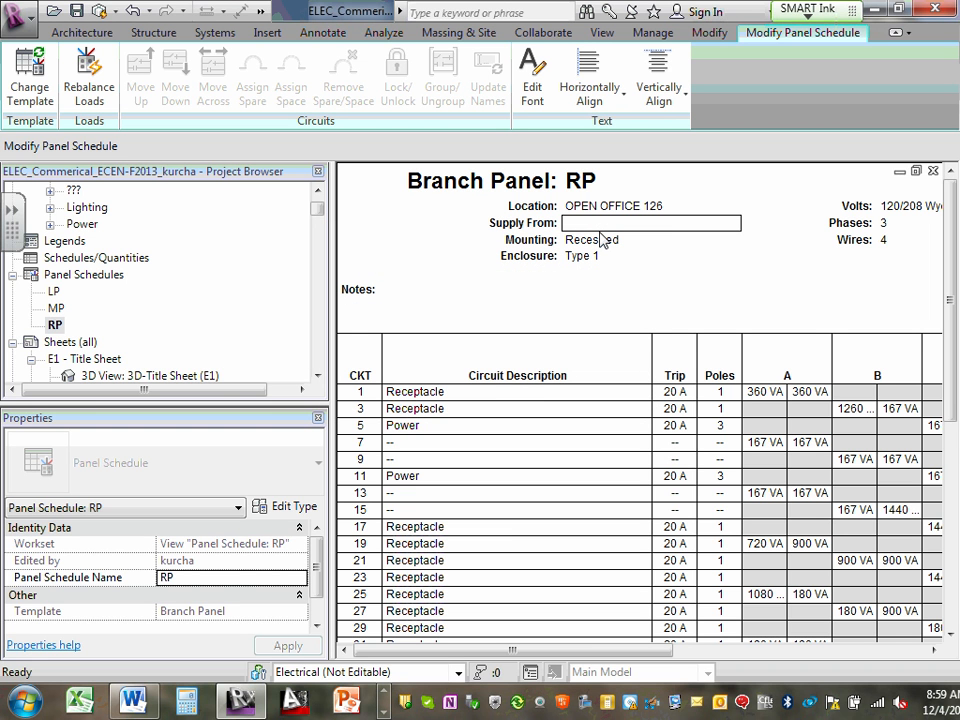
{"action": "left_click", "coordinate": [590, 290]}
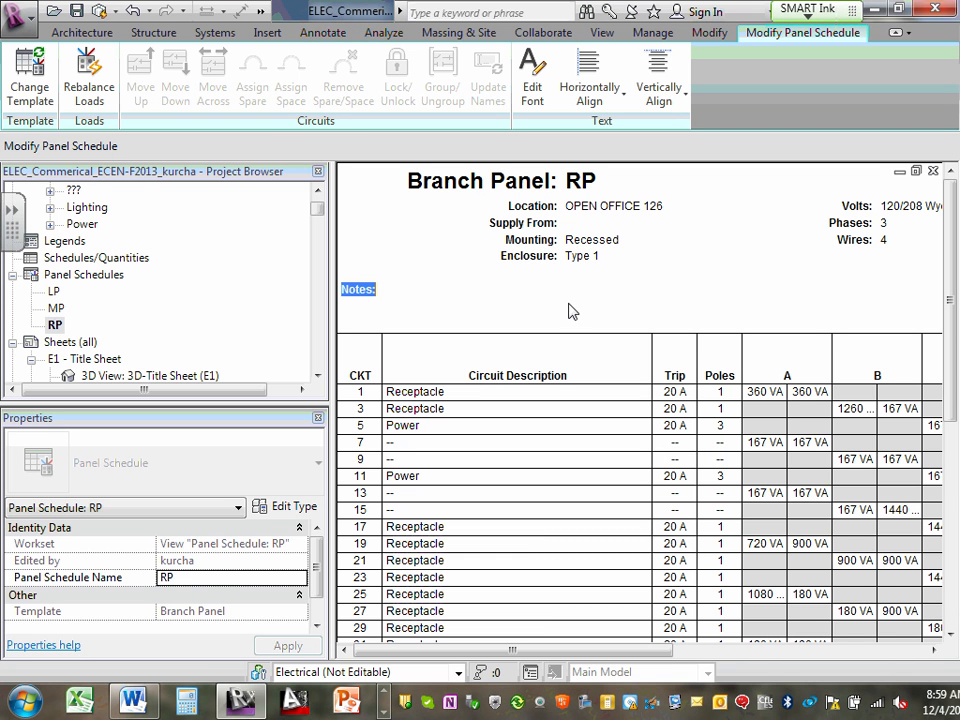
{"action": "left_click", "coordinate": [499, 401]}
{"action": "left_click", "coordinate": [499, 399]}
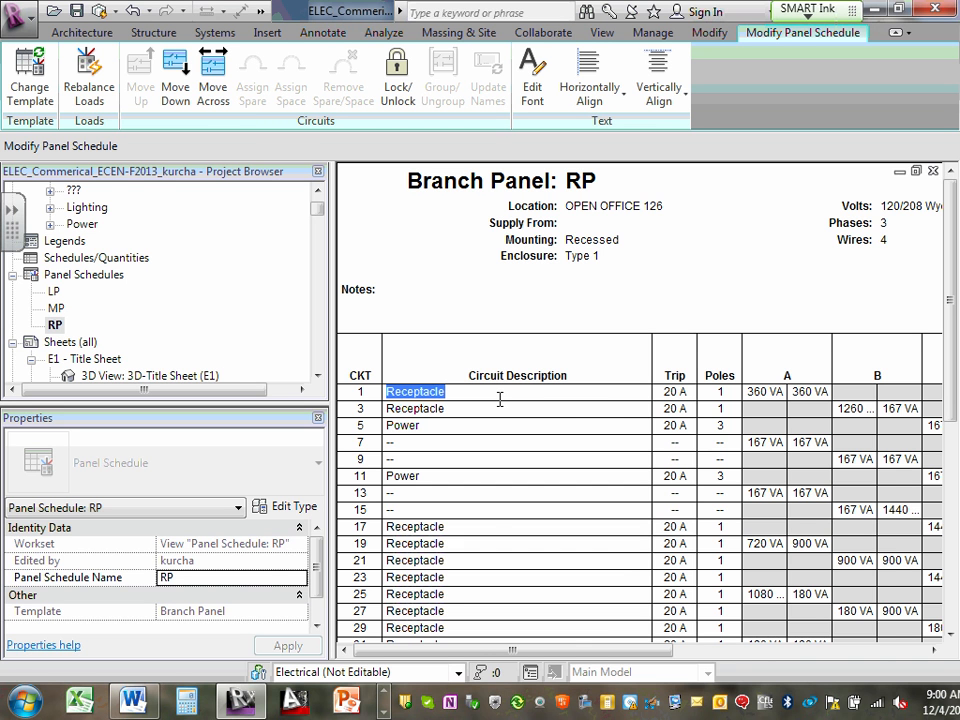
- Try to enter "-----" as the MCB Rating of the RP panel schedule, then cancel applying the change to the type
{"action": "left_click_drag", "start_coordinate": [615, 650], "coordinate": [920, 628]}
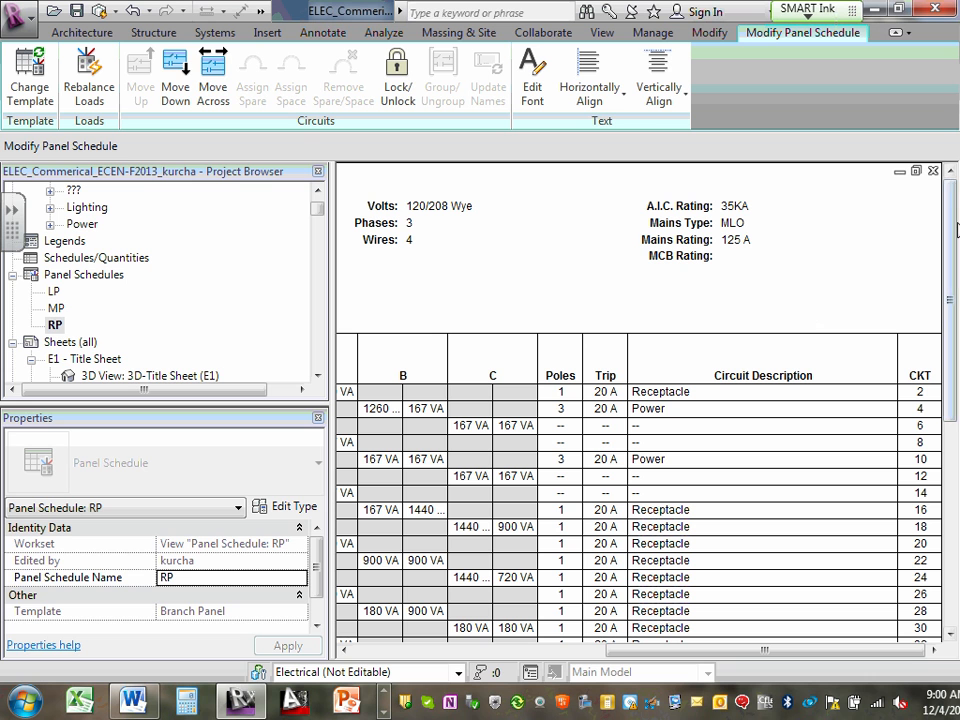
{"action": "left_click", "coordinate": [722, 256]}
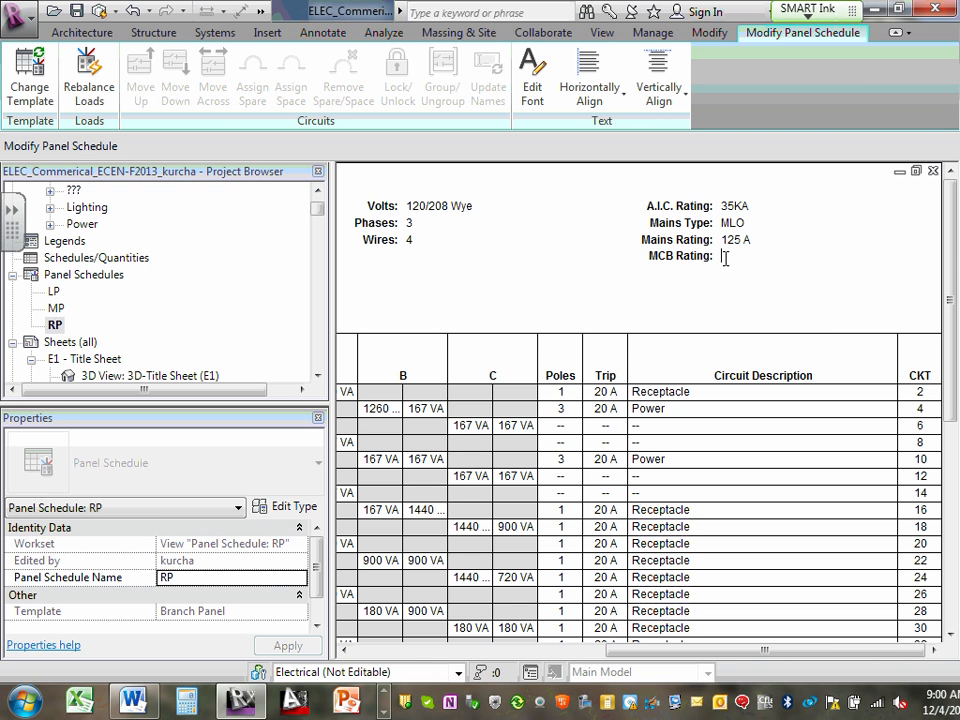
{"action": "type", "text": "-----"}
{"action": "left_click", "coordinate": [733, 240]}
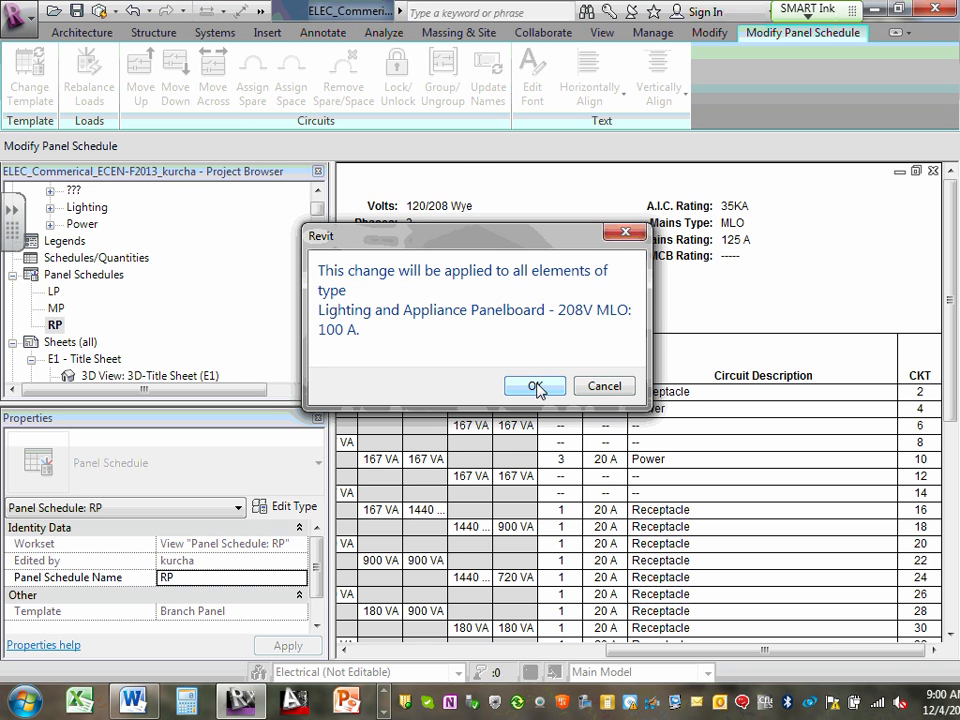
{"action": "left_click", "coordinate": [537, 388]}
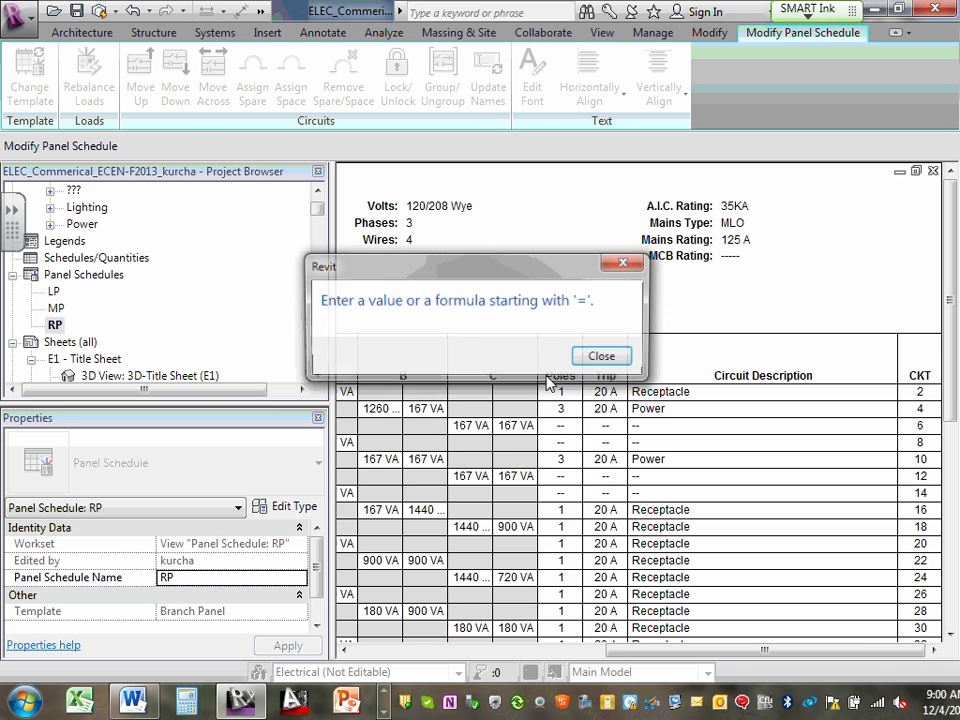
{"action": "left_click", "coordinate": [605, 356]}
{"action": "left_click", "coordinate": [597, 260]}
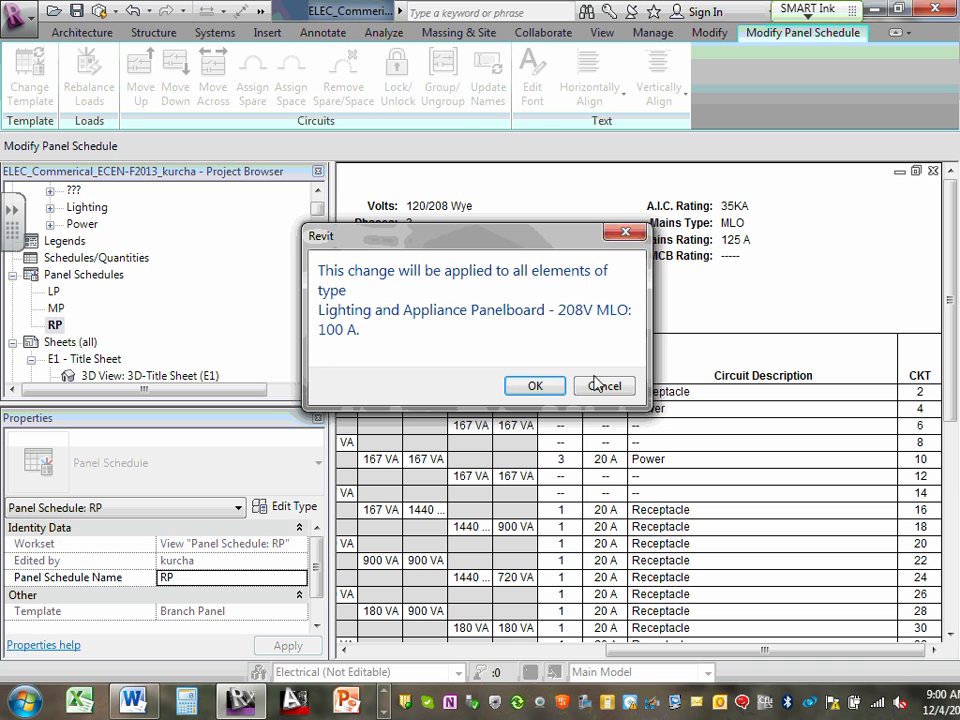
{"action": "left_click", "coordinate": [615, 390]}
{"action": "left_click", "coordinate": [700, 408]}
{"action": "left_click", "coordinate": [700, 408]}
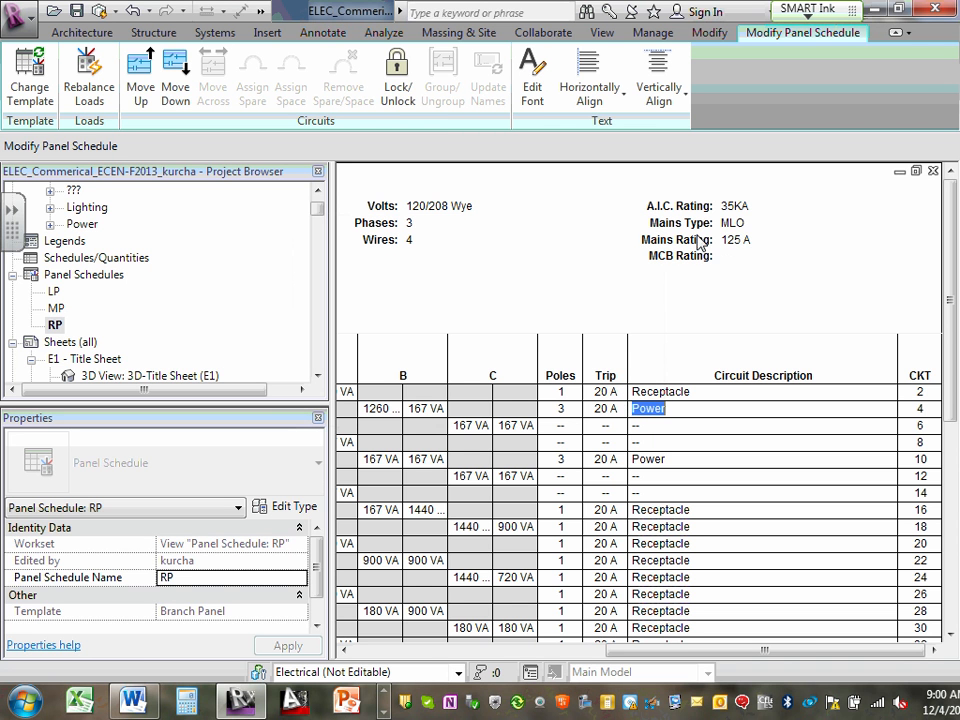
{"action": "left_click", "coordinate": [728, 258]}
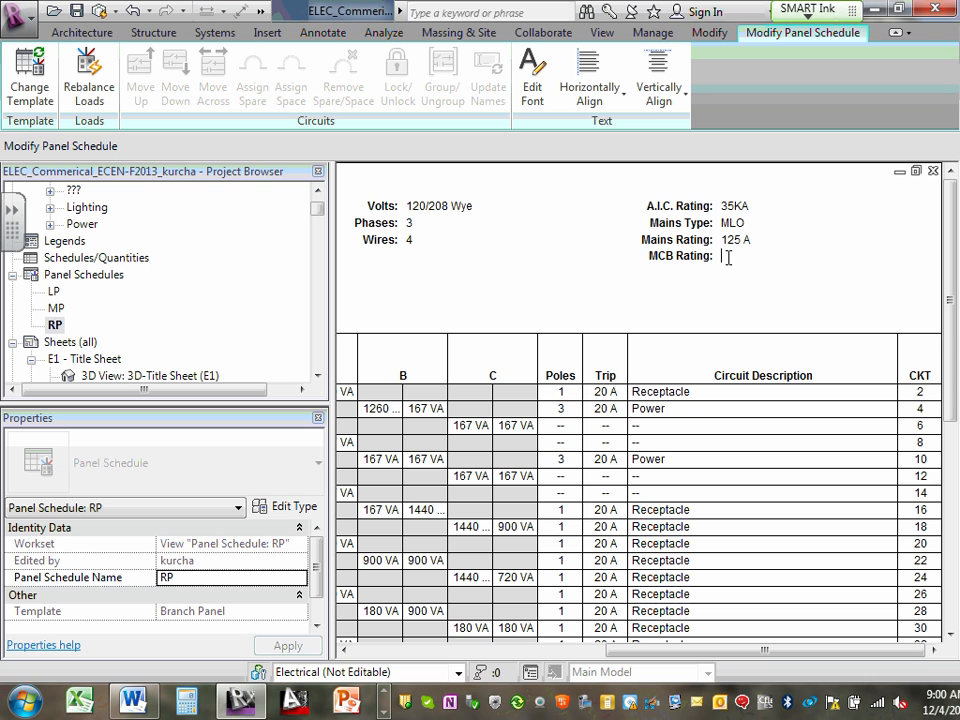
{"action": "double_click", "coordinate": [603, 260]}
{"action": "left_click", "coordinate": [601, 301]}
{"action": "left_click", "coordinate": [545, 236]}
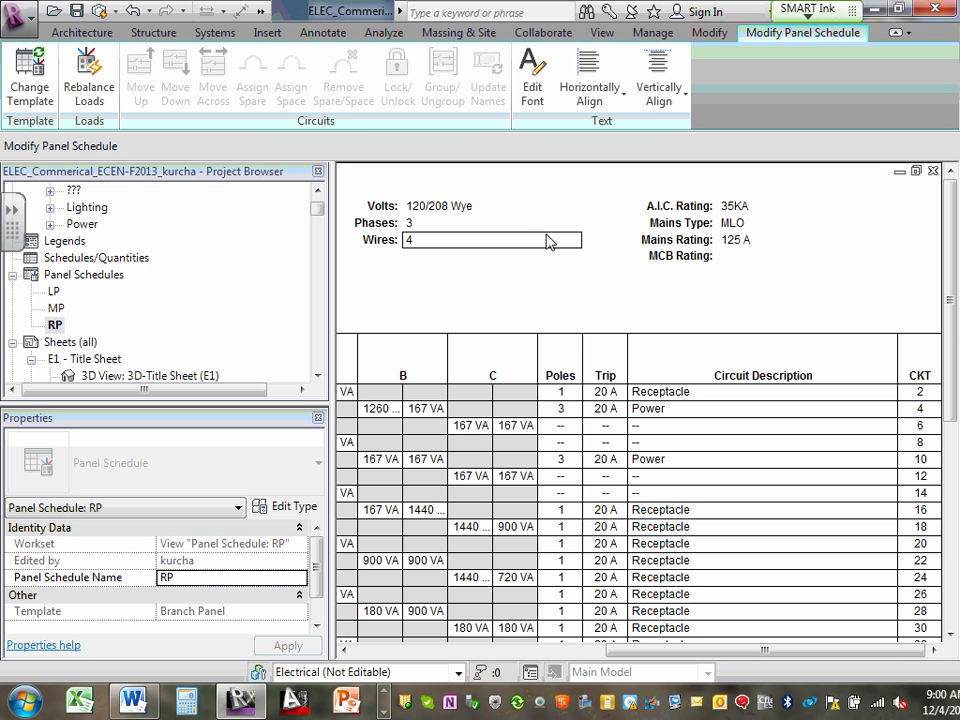
{"action": "left_click", "coordinate": [708, 300]}
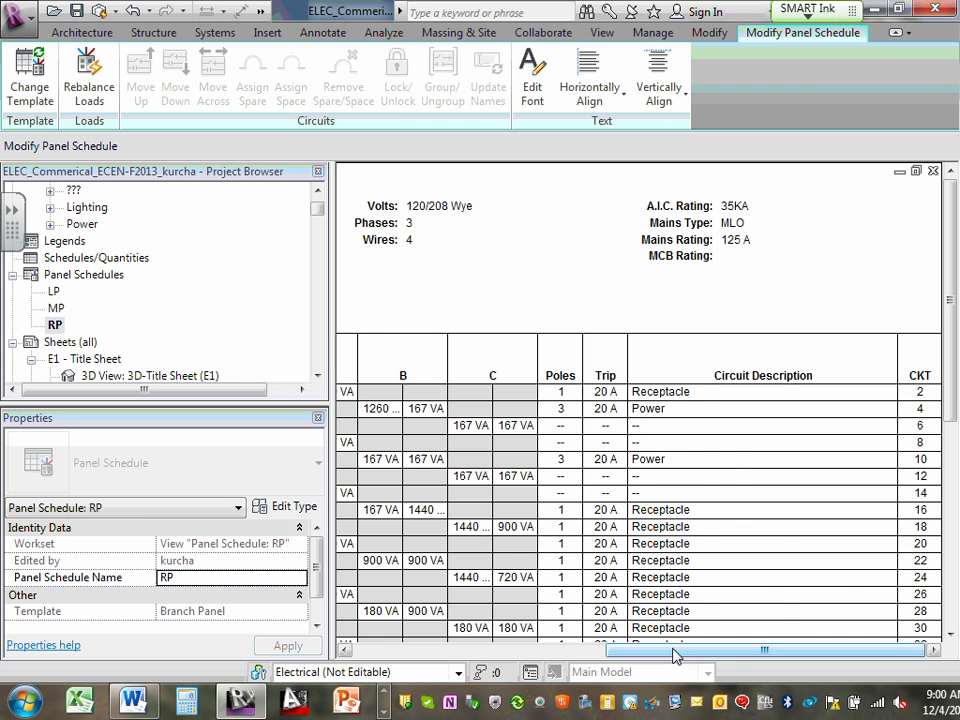
- Check the circuit 1 description in the RP schedule, then open the 1 - Floor Plan Power (E6) view
{"action": "left_click_drag", "start_coordinate": [677, 652], "coordinate": [353, 675]}
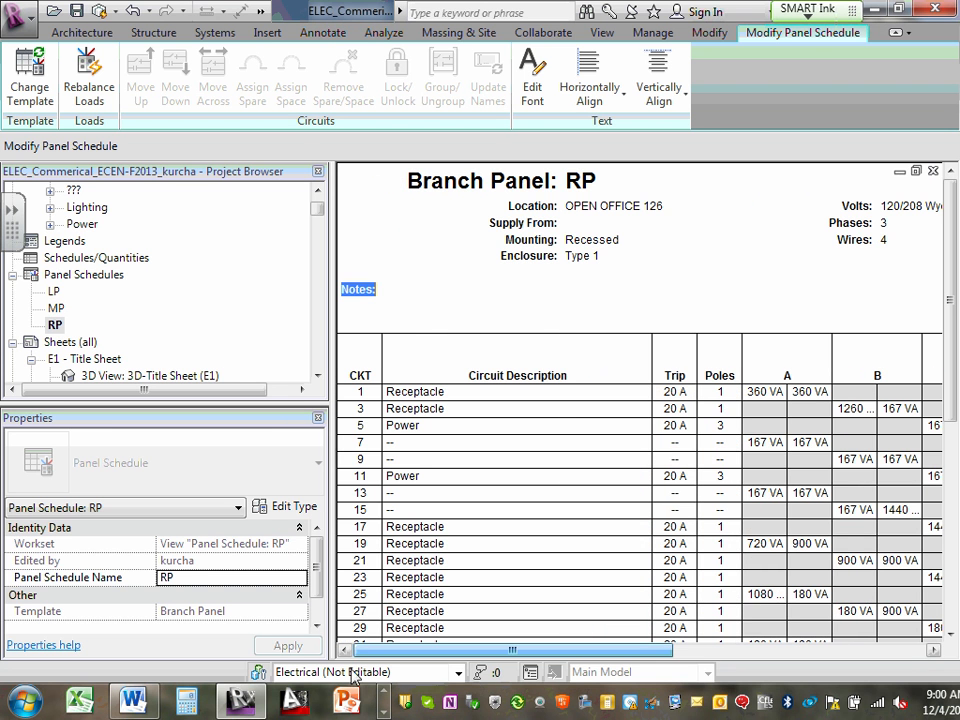
{"action": "left_click", "coordinate": [413, 391]}
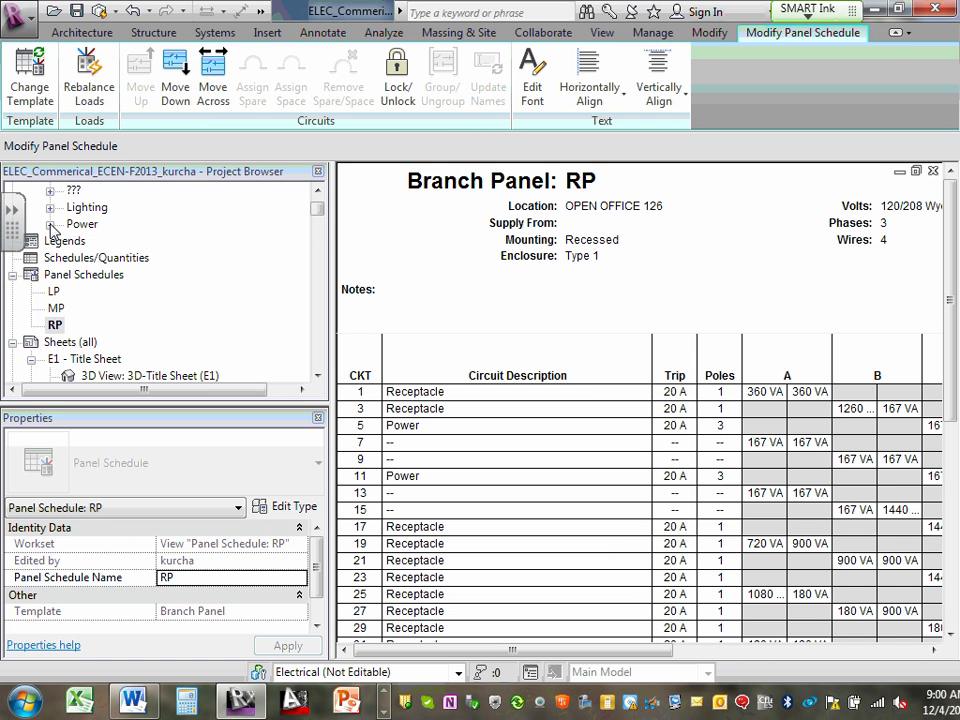
{"action": "left_click", "coordinate": [50, 225]}
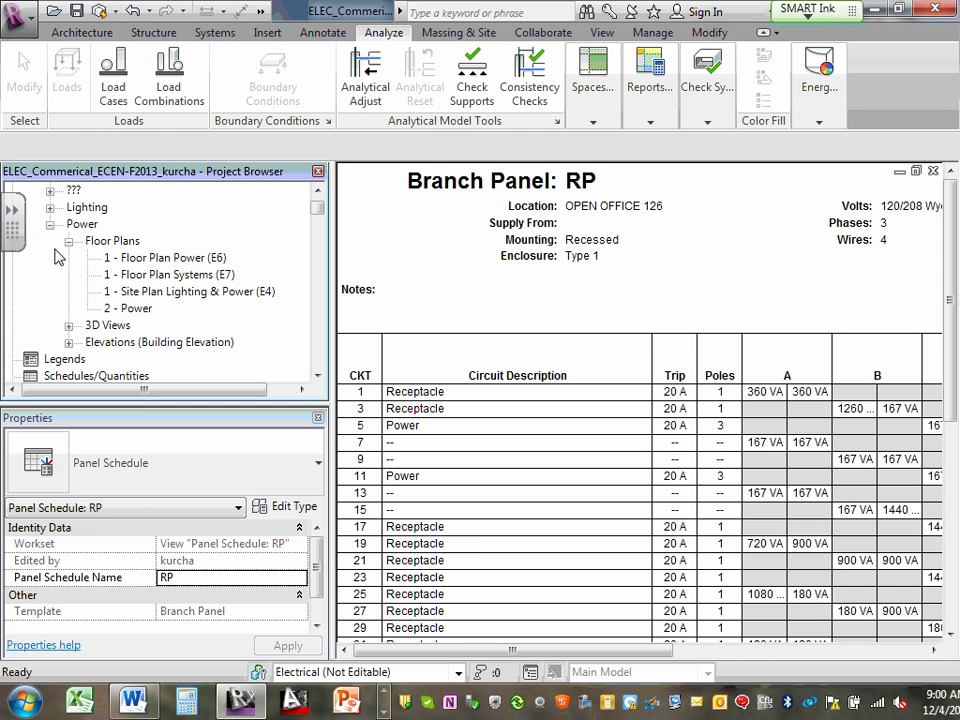
{"action": "left_click", "coordinate": [170, 261]}
{"action": "double_click", "coordinate": [170, 261]}
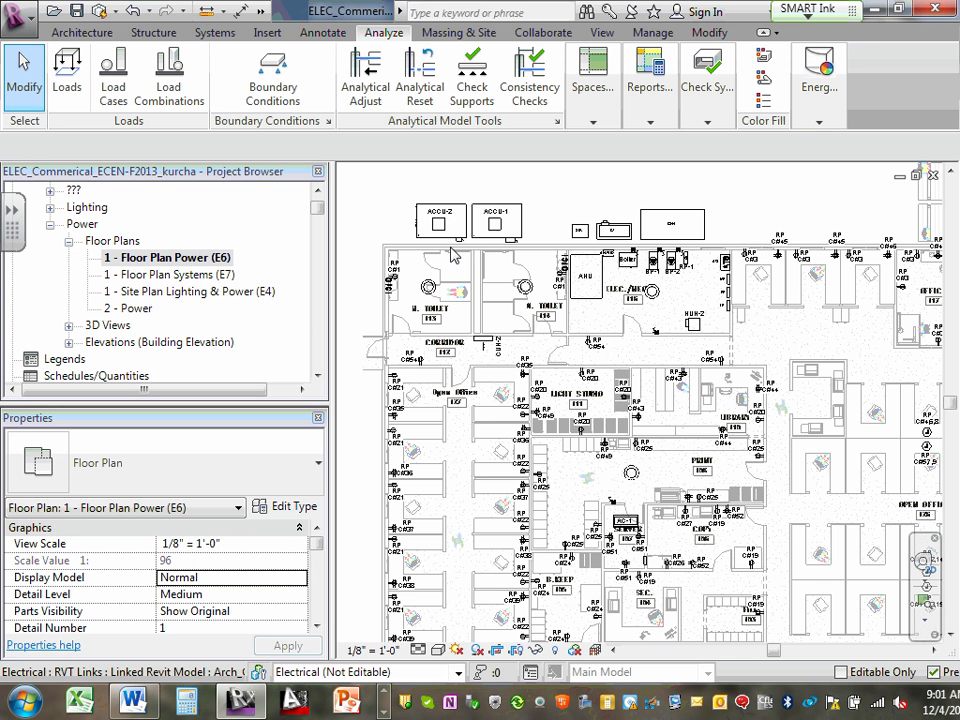
- Select the GFCI duplex receptacle on circuit 1 in M. Toilet 113 and review its instance properties, including the circuit and electrical data
{"action": "scroll", "coordinate": [405, 270], "scroll_direction": "up", "scroll_amount": 5}
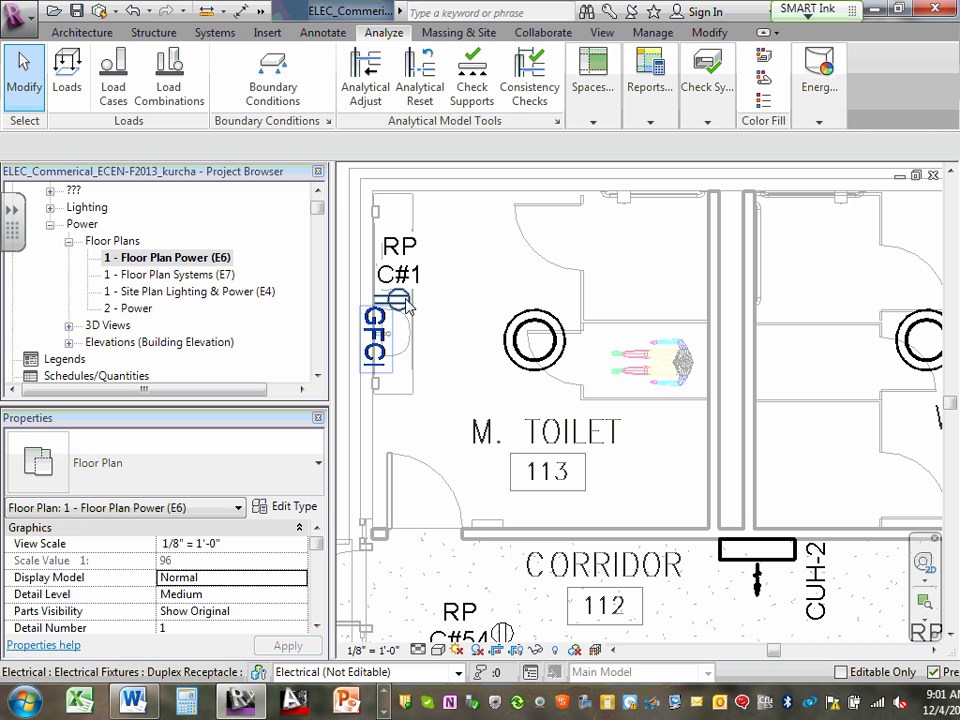
{"action": "left_click", "coordinate": [406, 302]}
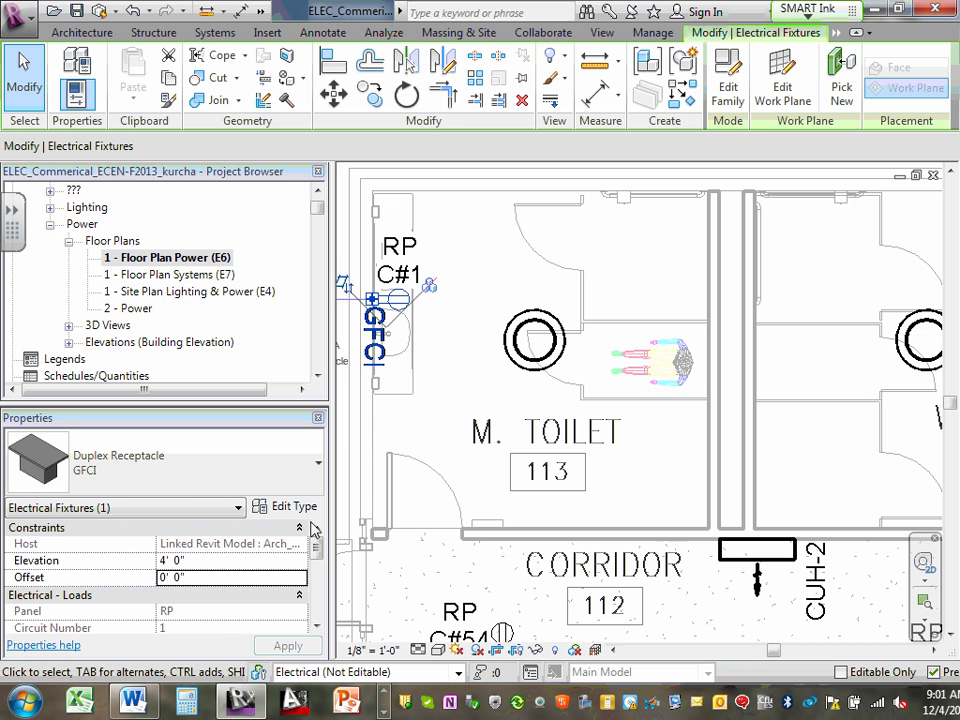
{"action": "scroll", "coordinate": [318, 563], "scroll_direction": "down", "scroll_amount": 3}
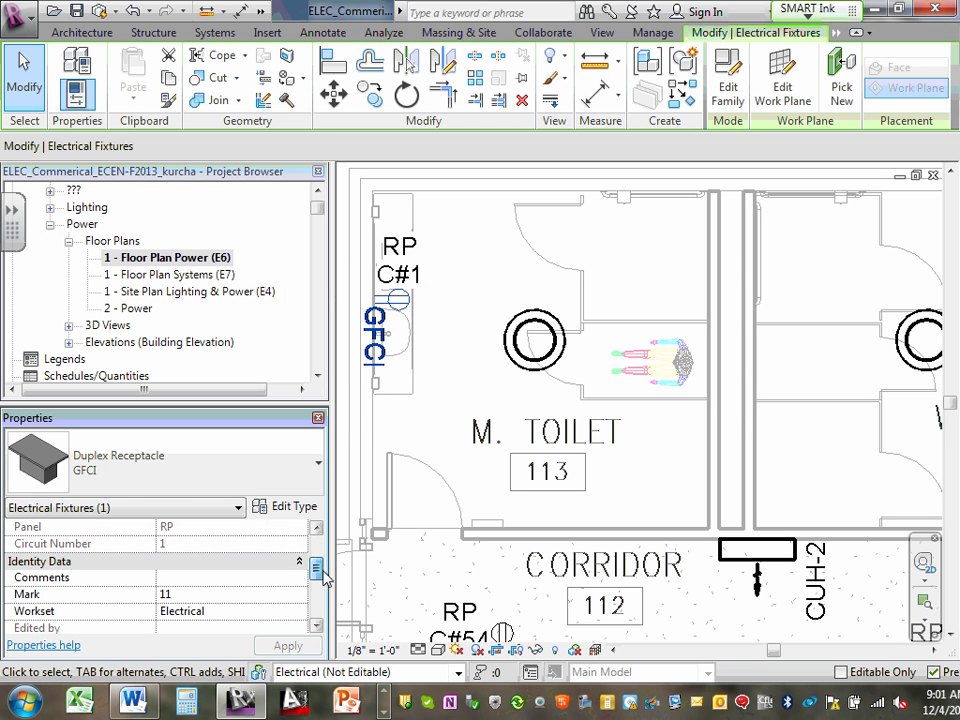
{"action": "mouse_move", "coordinate": [316, 570]}
{"action": "left_mouse_down"}
{"action": "mouse_move", "coordinate": [323, 561]}
{"action": "mouse_move", "coordinate": [327, 604]}
{"action": "mouse_move", "coordinate": [328, 557]}
{"action": "left_mouse_up"}
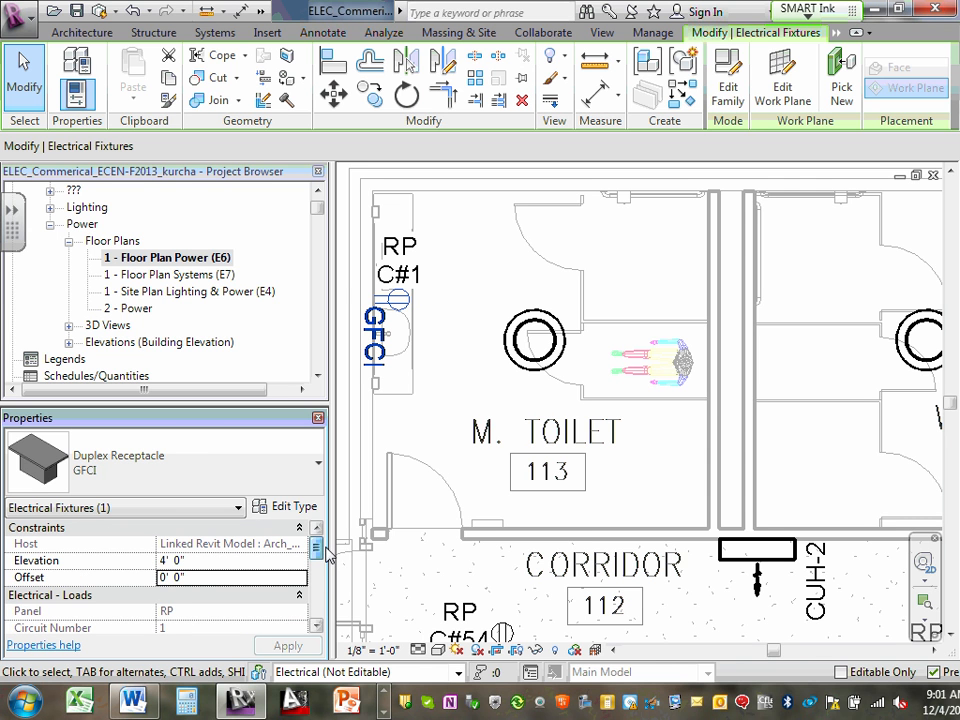
{"action": "left_click", "coordinate": [446, 301]}
{"action": "left_click", "coordinate": [410, 303]}
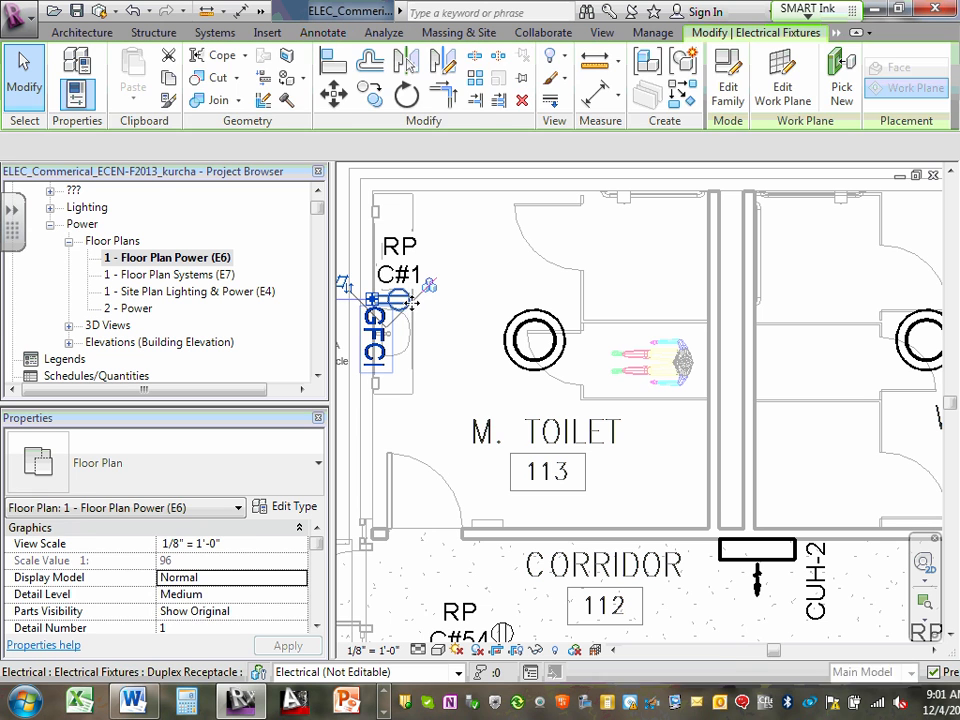
{"action": "left_click", "coordinate": [440, 330]}
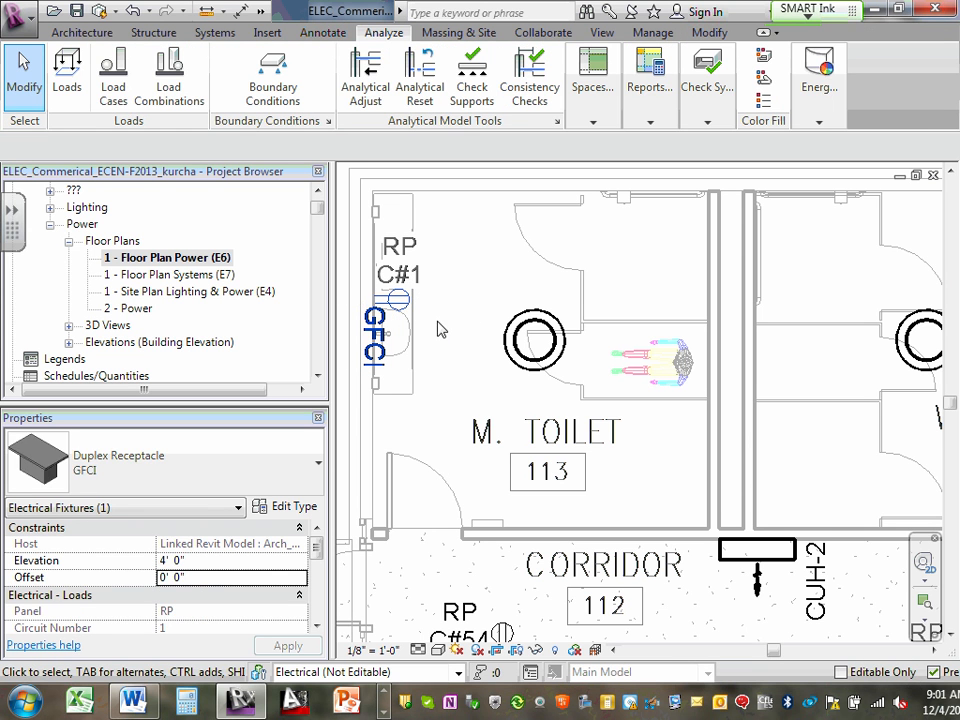
{"action": "left_click", "coordinate": [410, 303]}
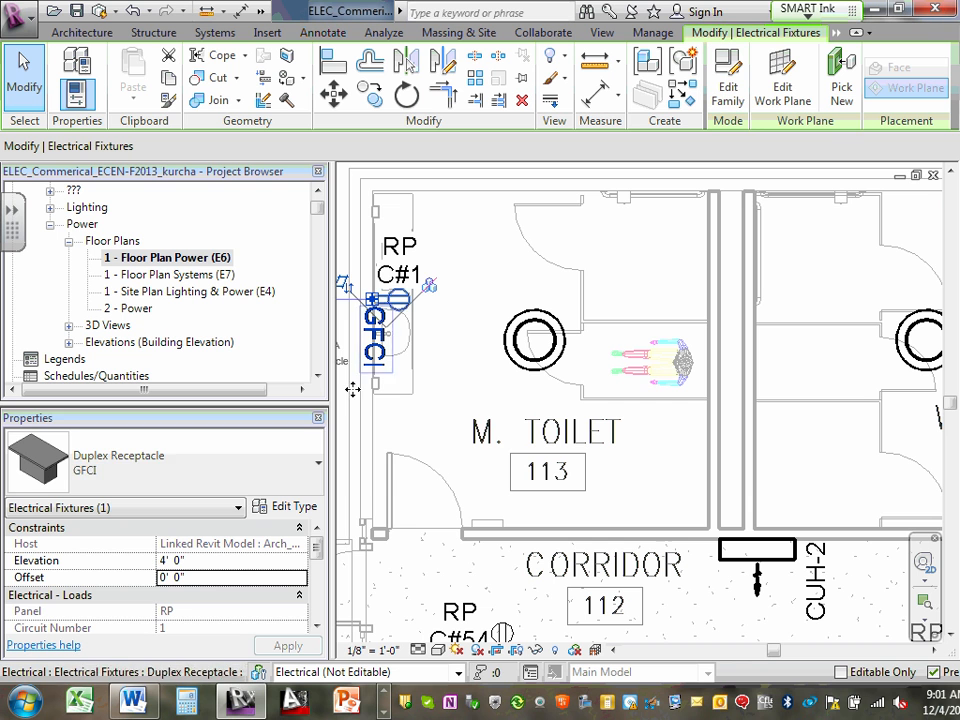
{"action": "scroll", "coordinate": [320, 553], "scroll_direction": "down", "scroll_amount": 1}
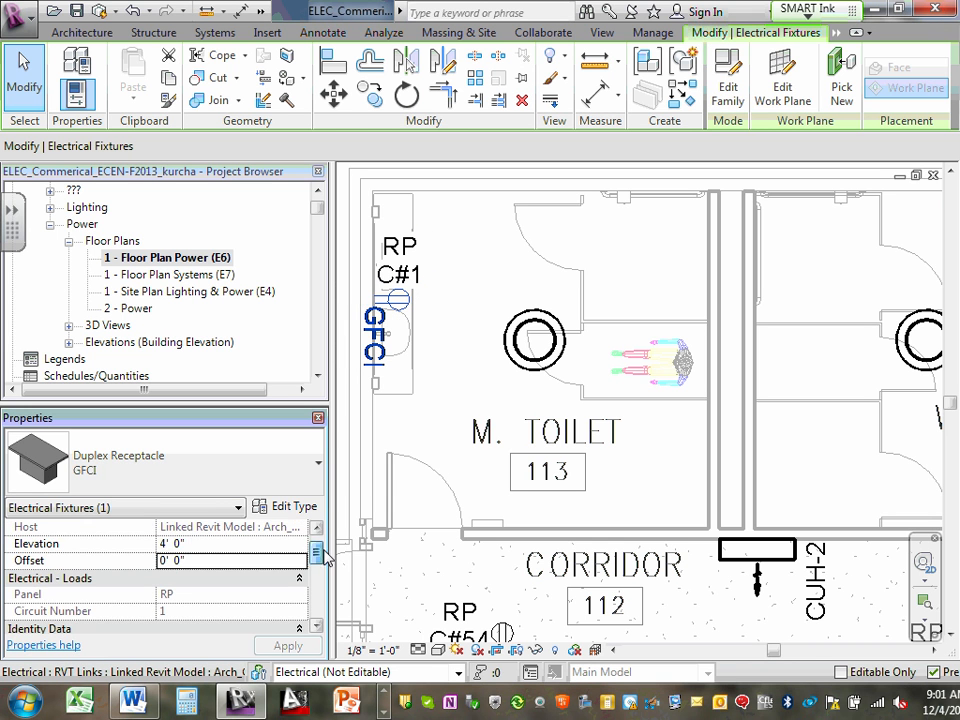
{"action": "scroll", "coordinate": [327, 563], "scroll_direction": "down", "scroll_amount": 4}
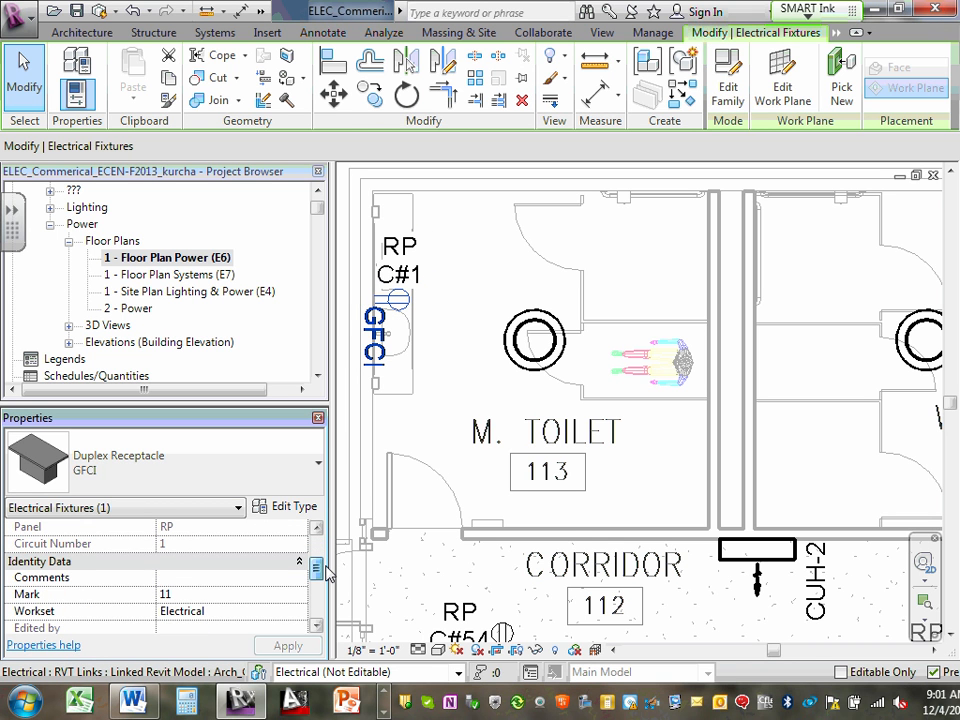
{"action": "scroll", "coordinate": [327, 573], "scroll_direction": "down", "scroll_amount": 6}
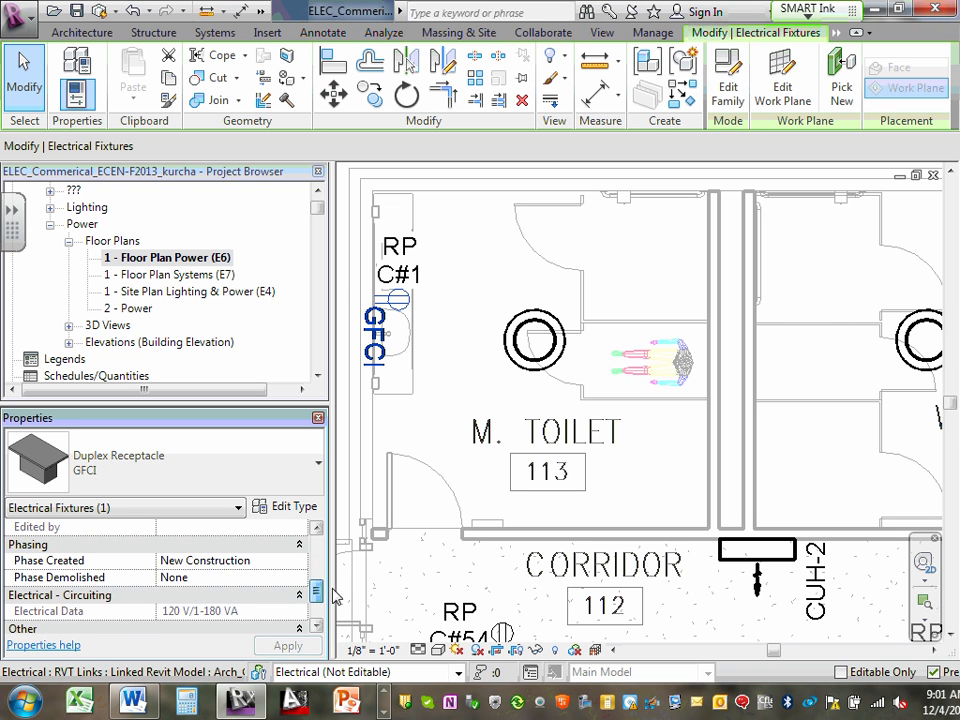
{"action": "scroll", "coordinate": [335, 600], "scroll_direction": "down", "scroll_amount": 3}
{"action": "scroll", "coordinate": [343, 614], "scroll_direction": "up", "scroll_amount": 12}
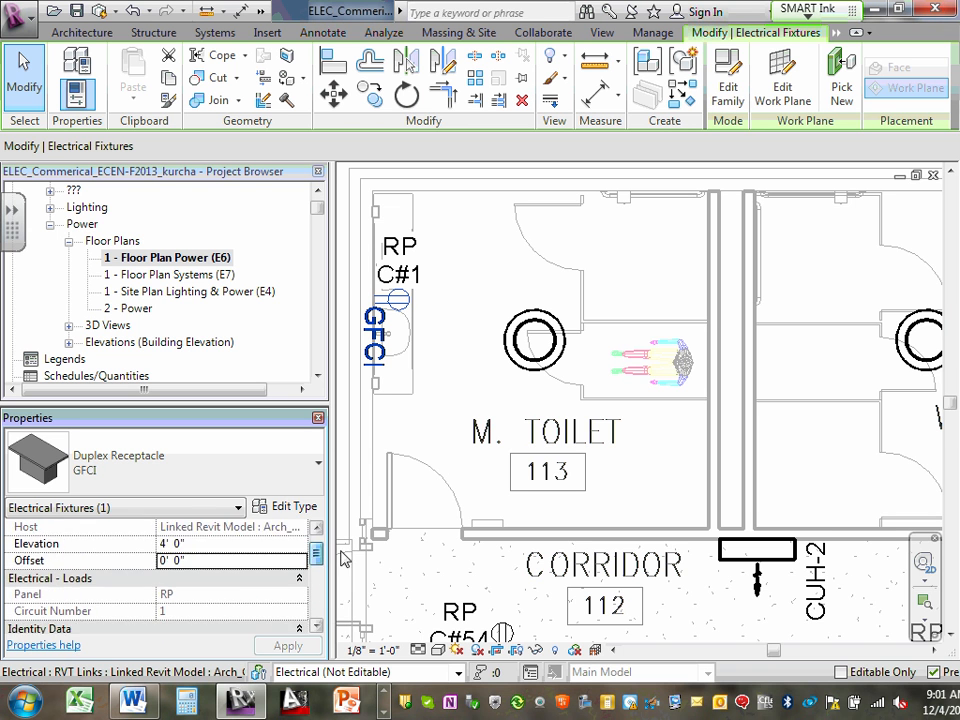
- Inspect the GFCI receptacle's type properties, including its Load Classification, then close them without changes and deselect the receptacle
{"action": "left_click", "coordinate": [295, 507]}
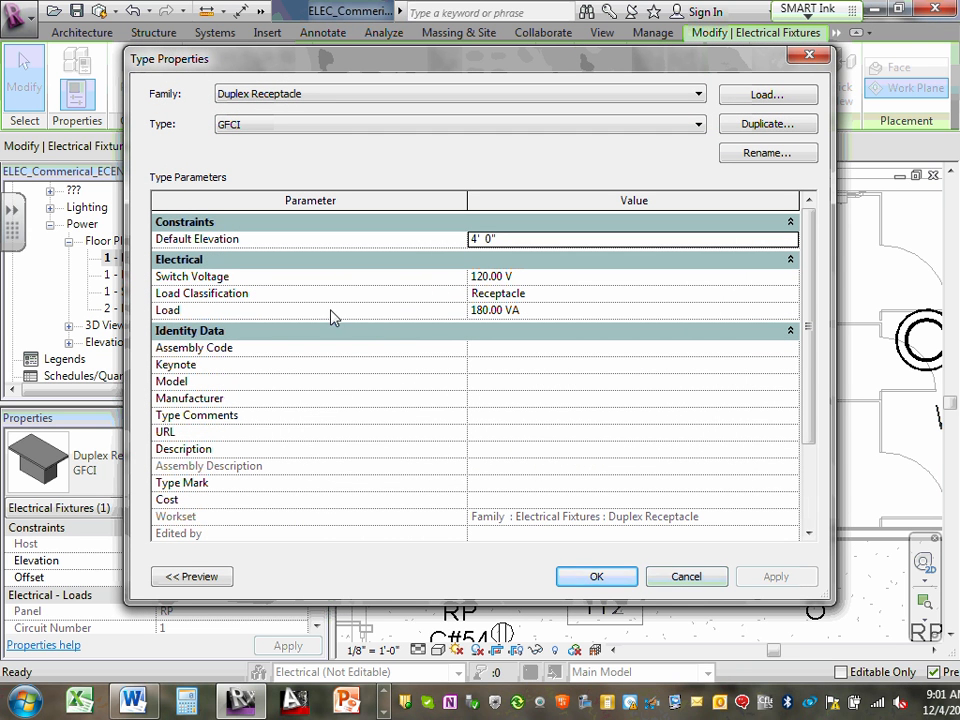
{"action": "left_click", "coordinate": [510, 295]}
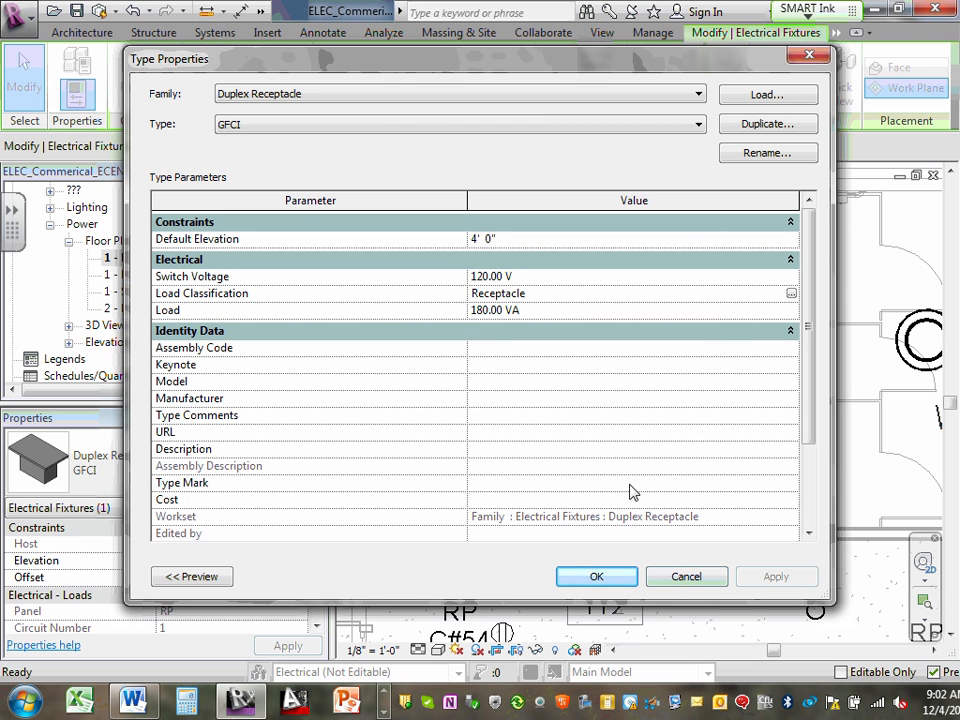
{"action": "left_click", "coordinate": [685, 578]}
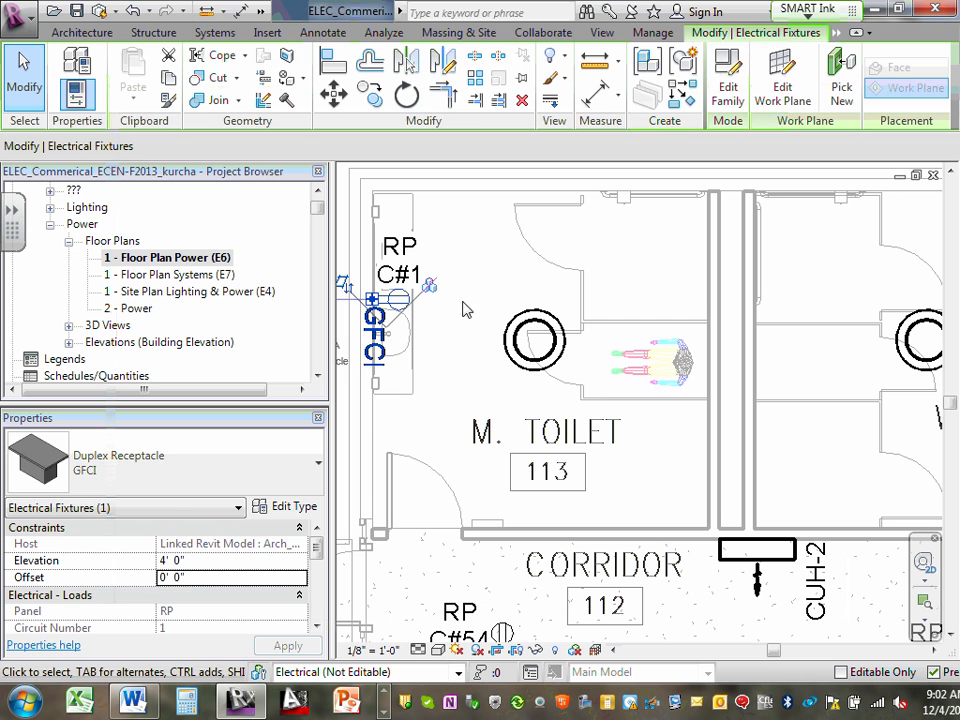
{"action": "left_click", "coordinate": [463, 302]}
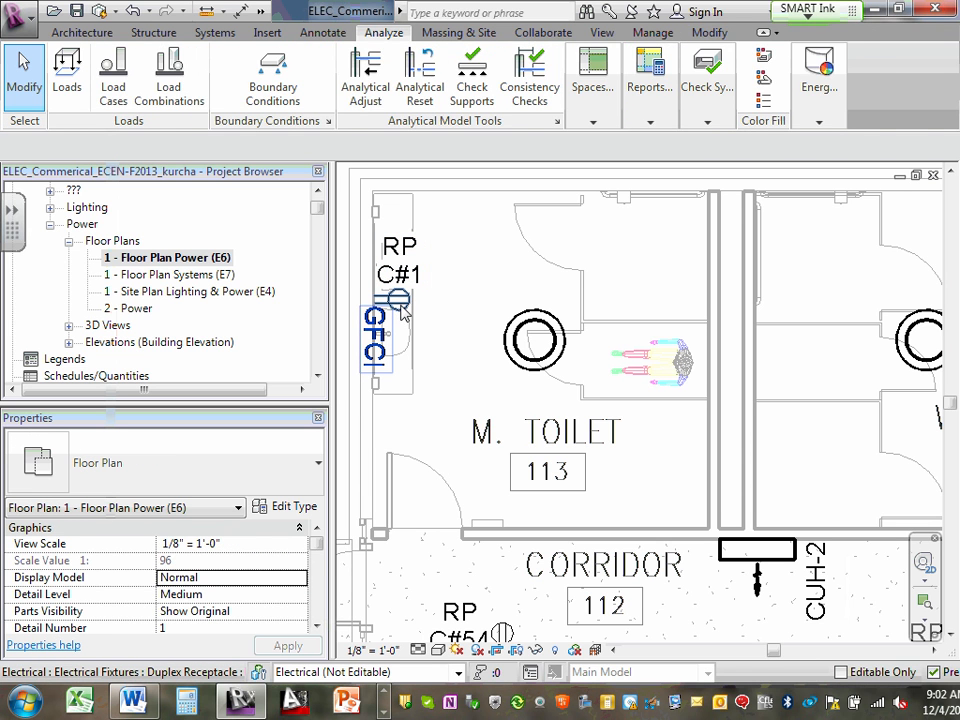
- Select the GFCI receptacle on circuit 1 in M. Toilet 113, review its elevation, panel and circuit properties, and deselect it
{"action": "left_click", "coordinate": [401, 306]}
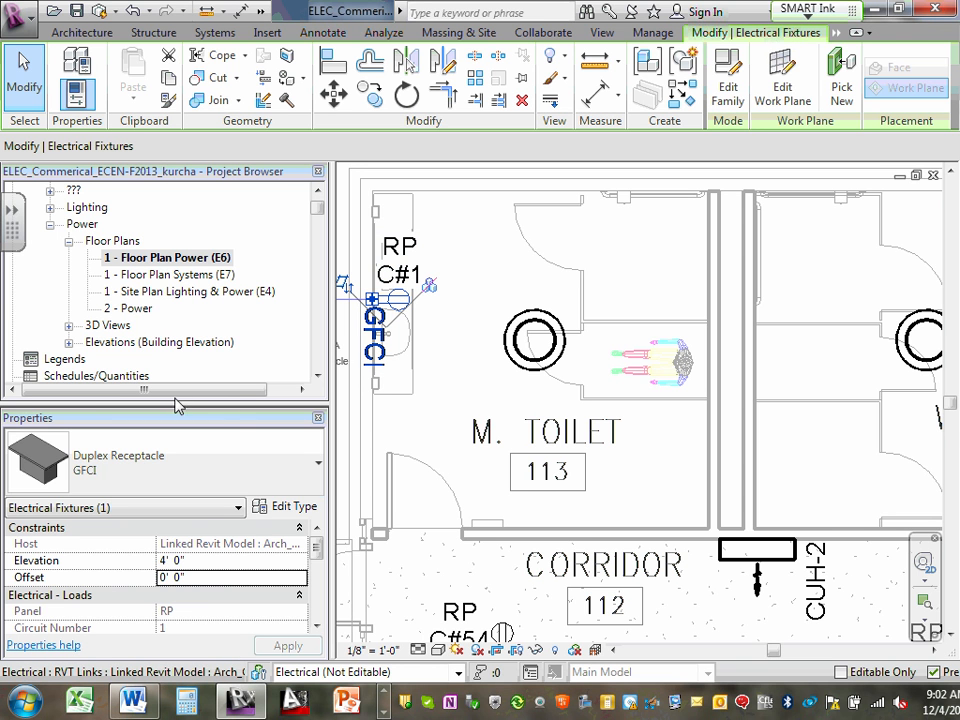
{"action": "left_click", "coordinate": [306, 549]}
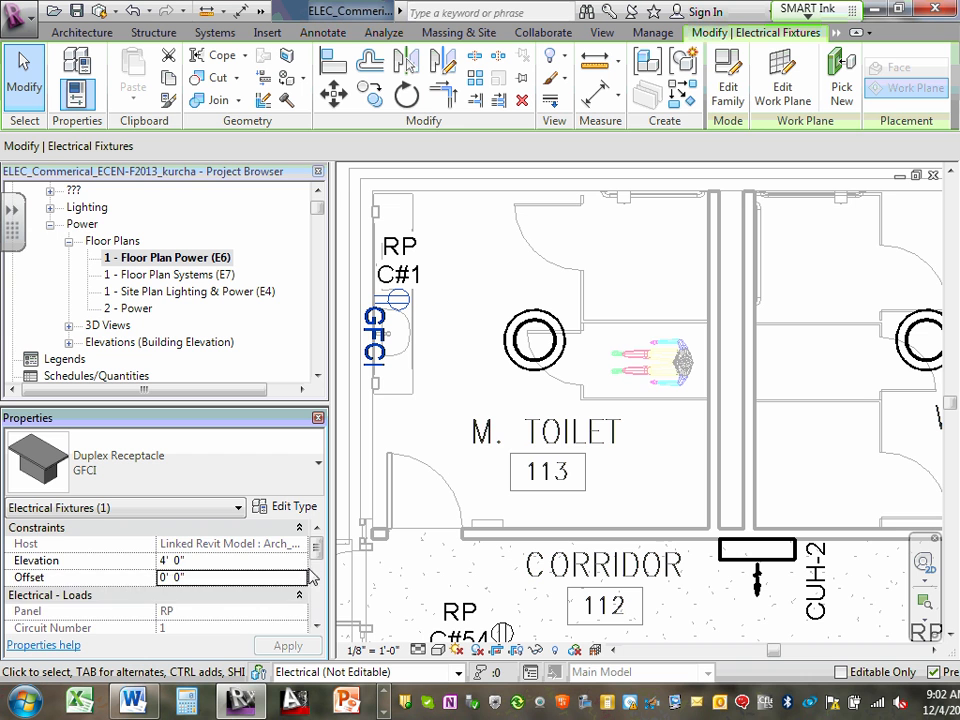
{"action": "mouse_move", "coordinate": [315, 552]}
{"action": "left_mouse_down"}
{"action": "mouse_move", "coordinate": [340, 615]}
{"action": "mouse_move", "coordinate": [323, 566]}
{"action": "left_mouse_up"}
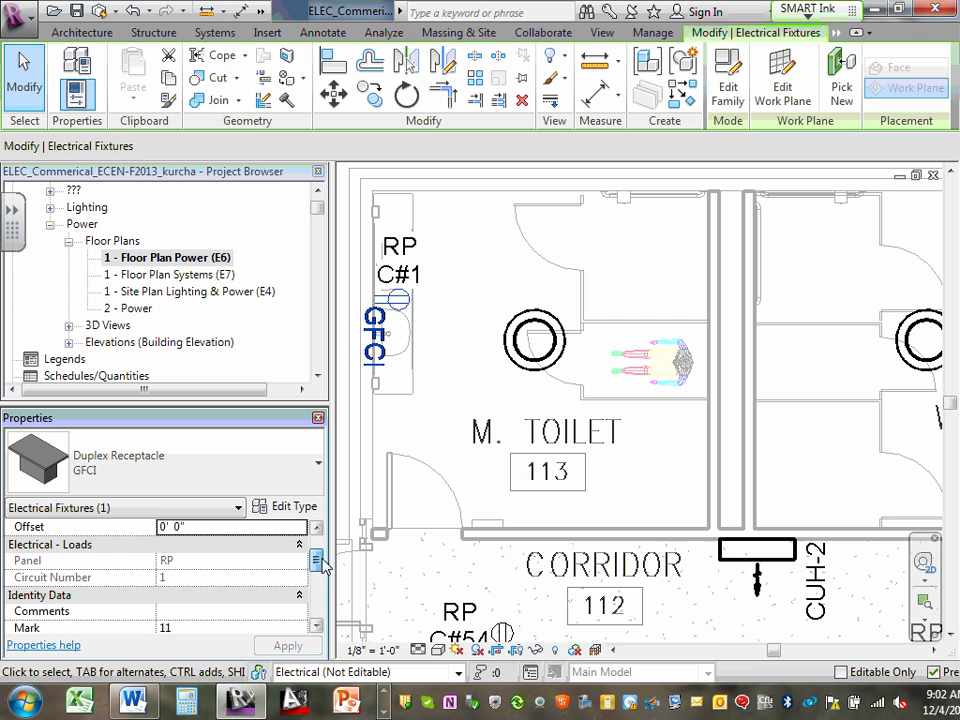
{"action": "left_click", "coordinate": [437, 421]}
{"action": "scroll", "coordinate": [476, 407], "scroll_direction": "down", "scroll_amount": 2}
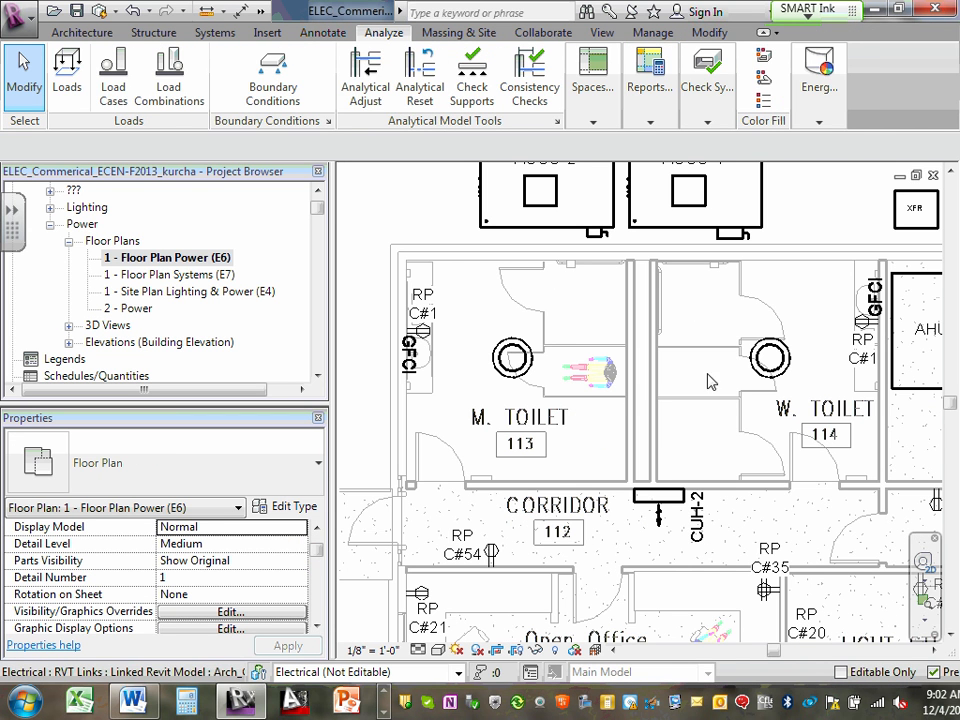
- Inspect the type properties of the linked architectural model, then close them without changes and deselect the link
{"action": "left_click", "coordinate": [583, 278]}
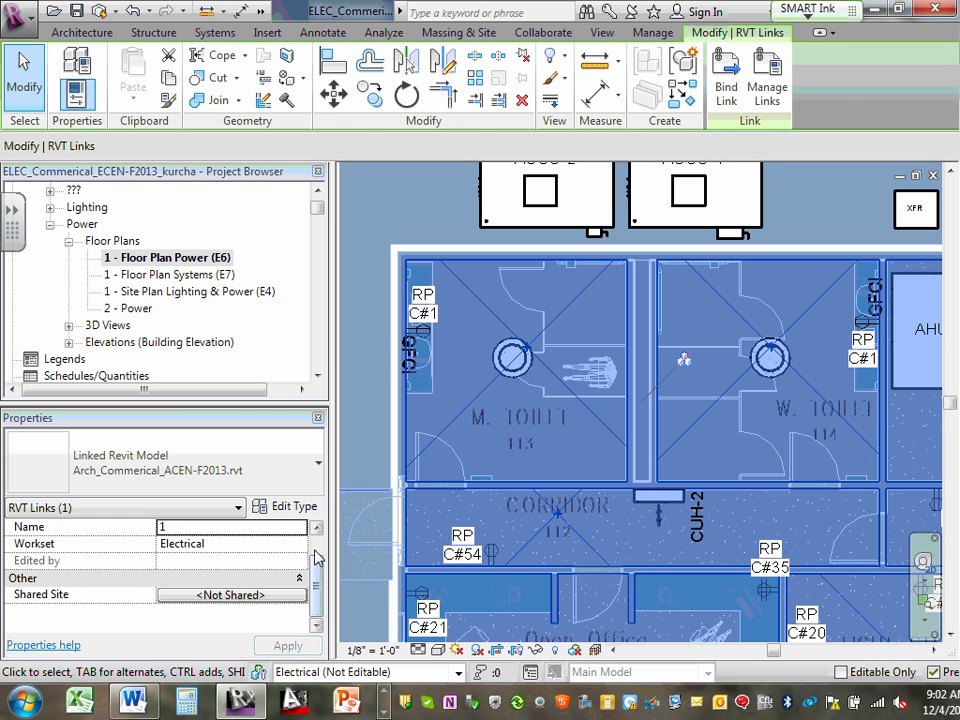
{"action": "left_click", "coordinate": [296, 507]}
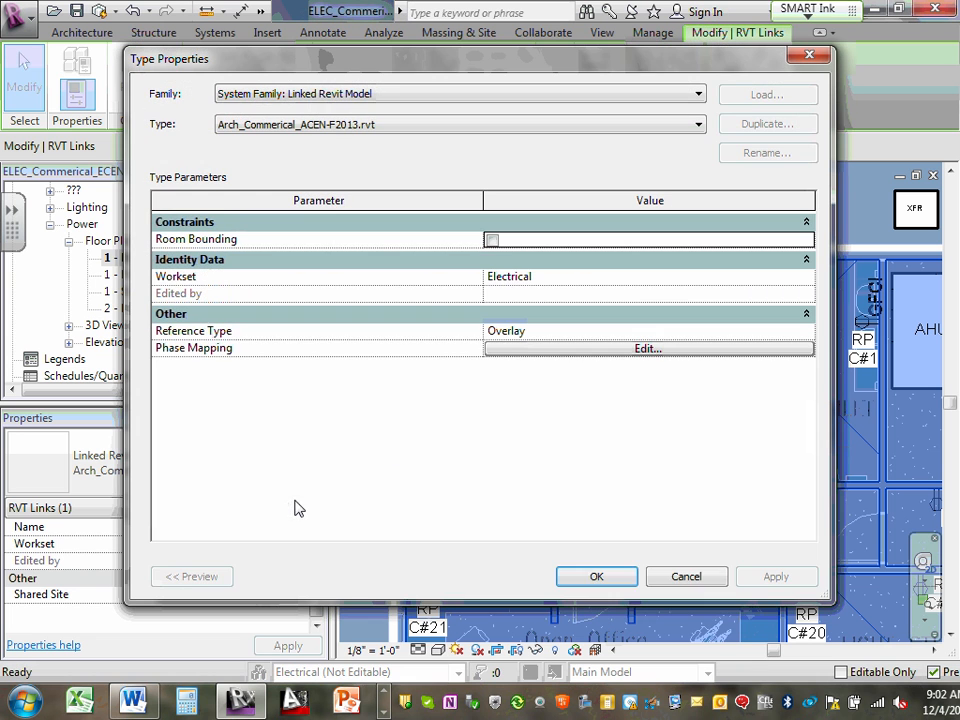
{"action": "left_click", "coordinate": [686, 577]}
{"action": "key", "text": "Escape"}
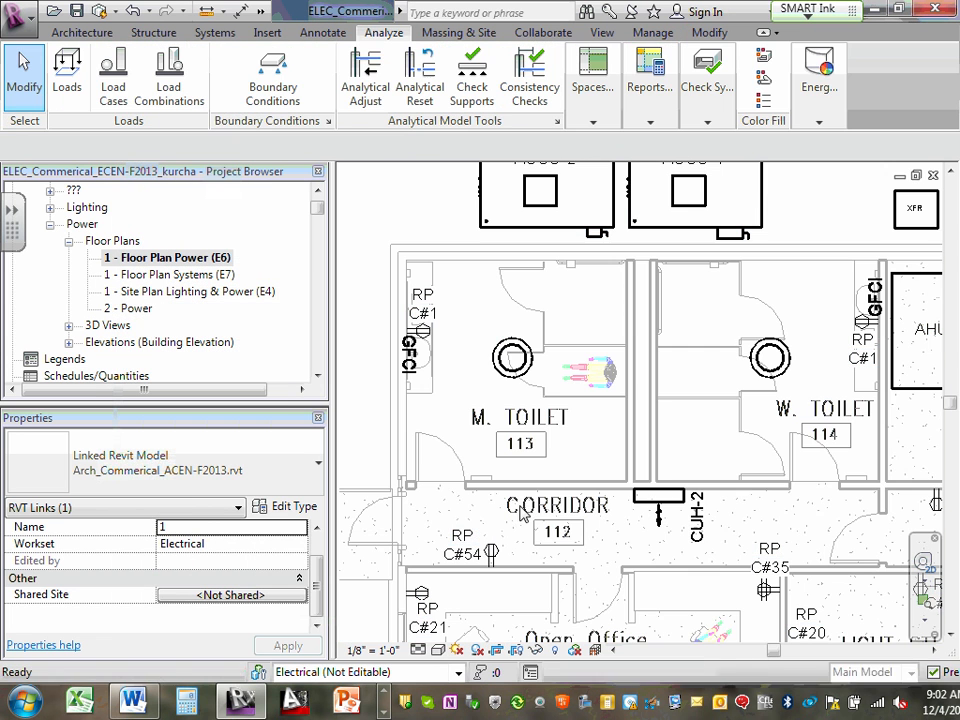
- Check the Identity Data of the M. Toilet 113 GFCI receptacle, including its Comments field, and deselect it
{"action": "scroll", "coordinate": [410, 322], "scroll_direction": "up", "scroll_amount": 2}
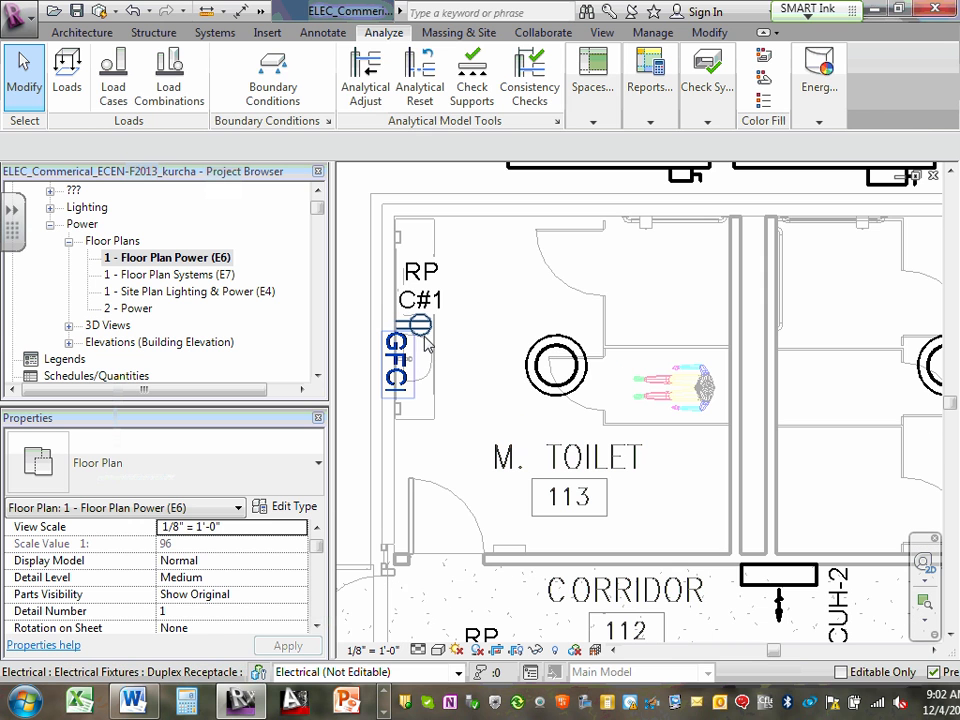
{"action": "left_click", "coordinate": [420, 323]}
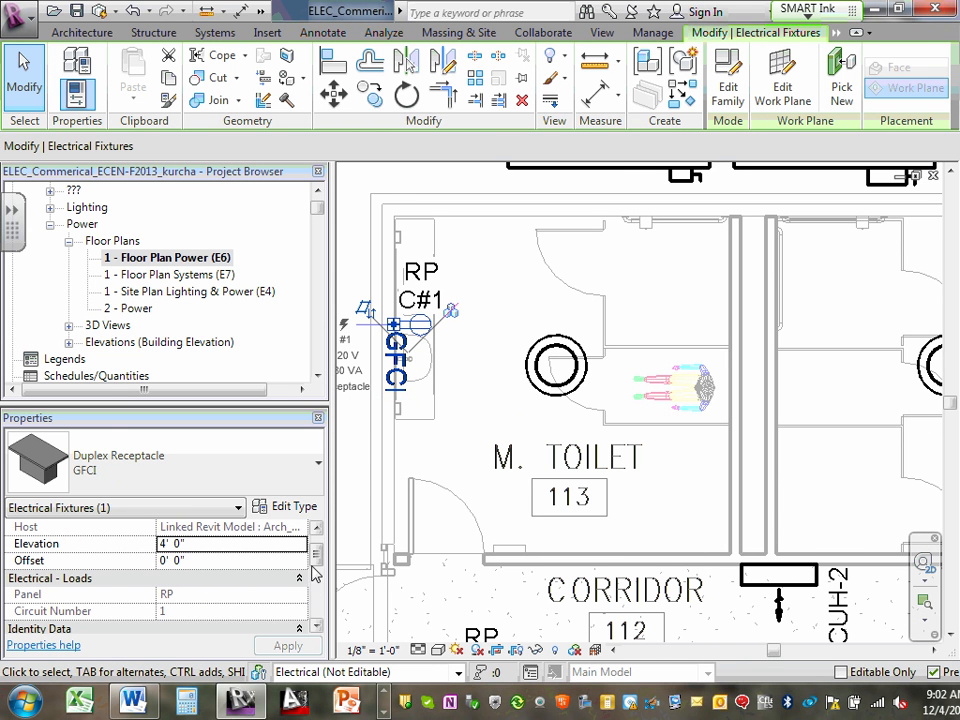
{"action": "left_click_drag", "start_coordinate": [310, 553], "coordinate": [322, 580]}
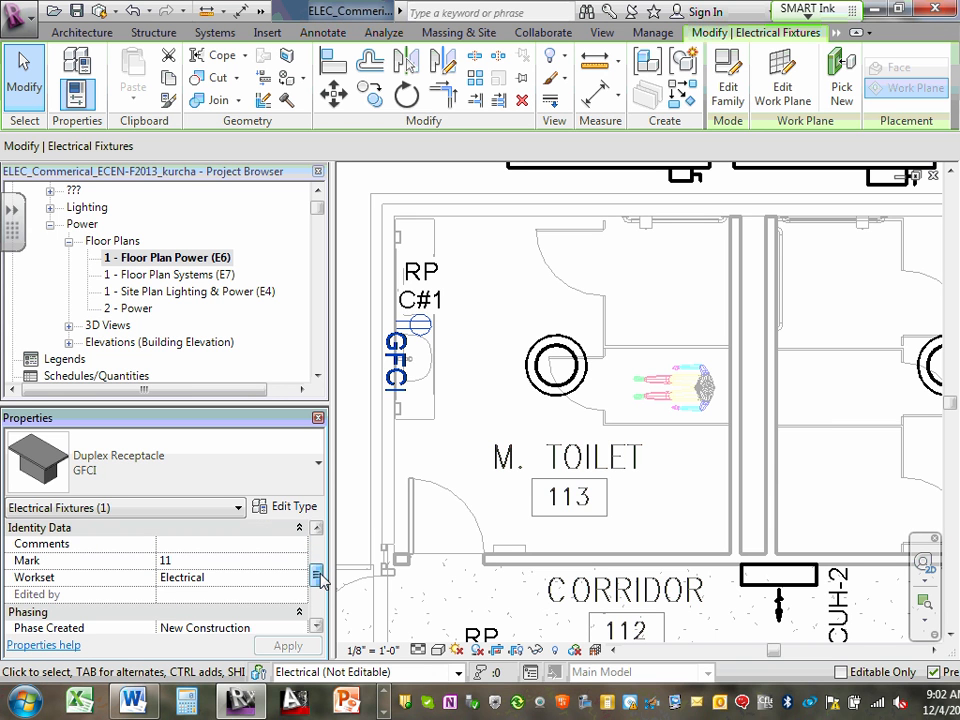
{"action": "left_click", "coordinate": [199, 545]}
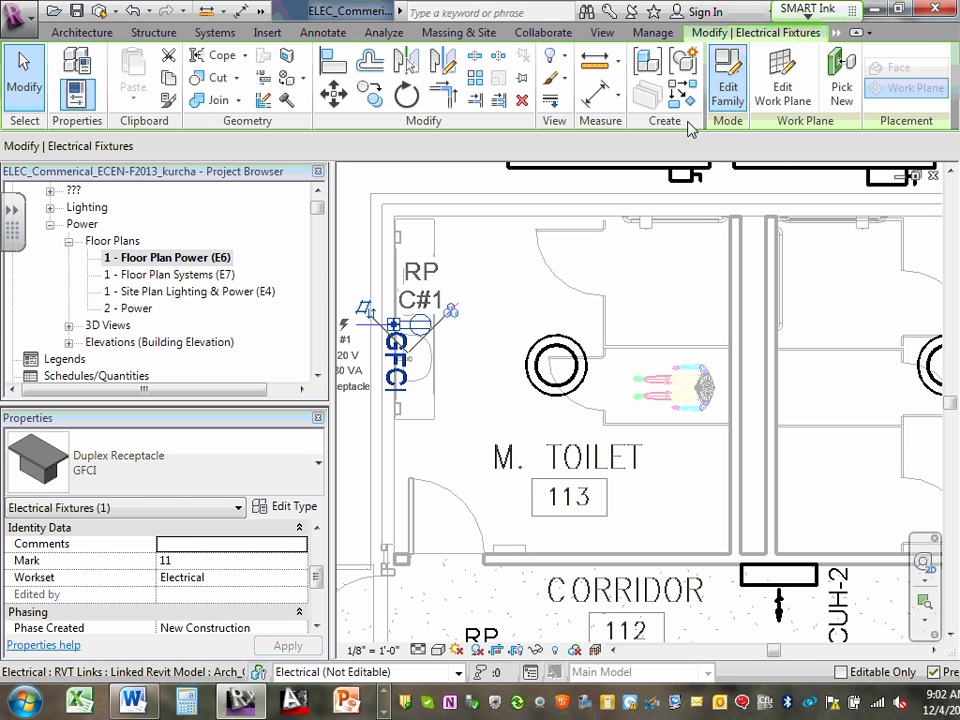
{"action": "left_click", "coordinate": [497, 296]}
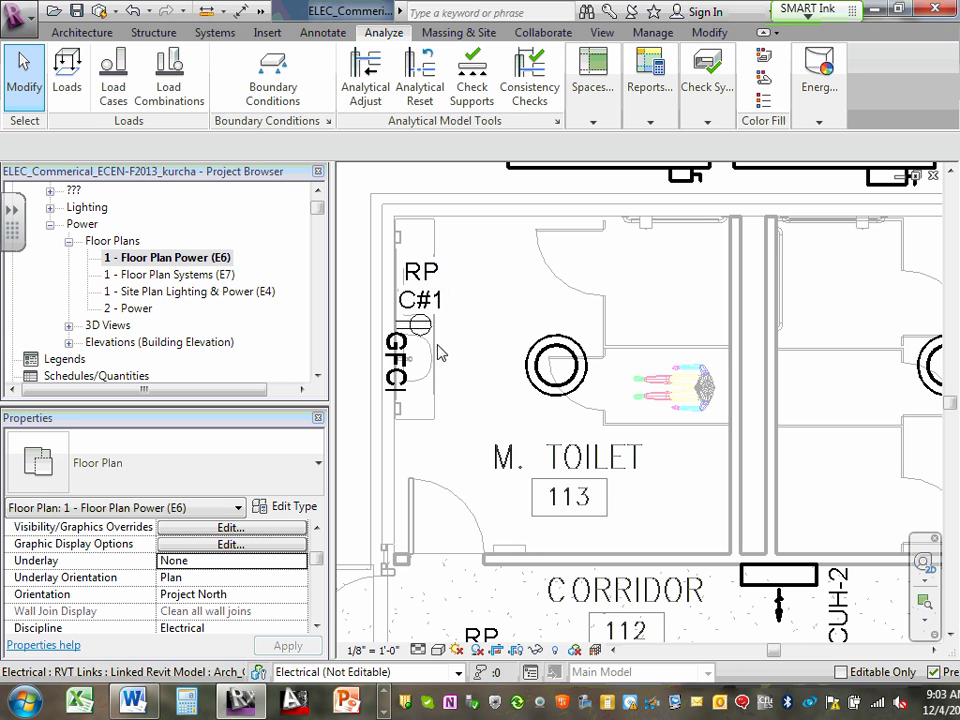
- Compare the properties of the M. Toilet GFCI receptacle with the circuit 54 receptacle in Corridor 112, then clear the selection
{"action": "left_click", "coordinate": [430, 335]}
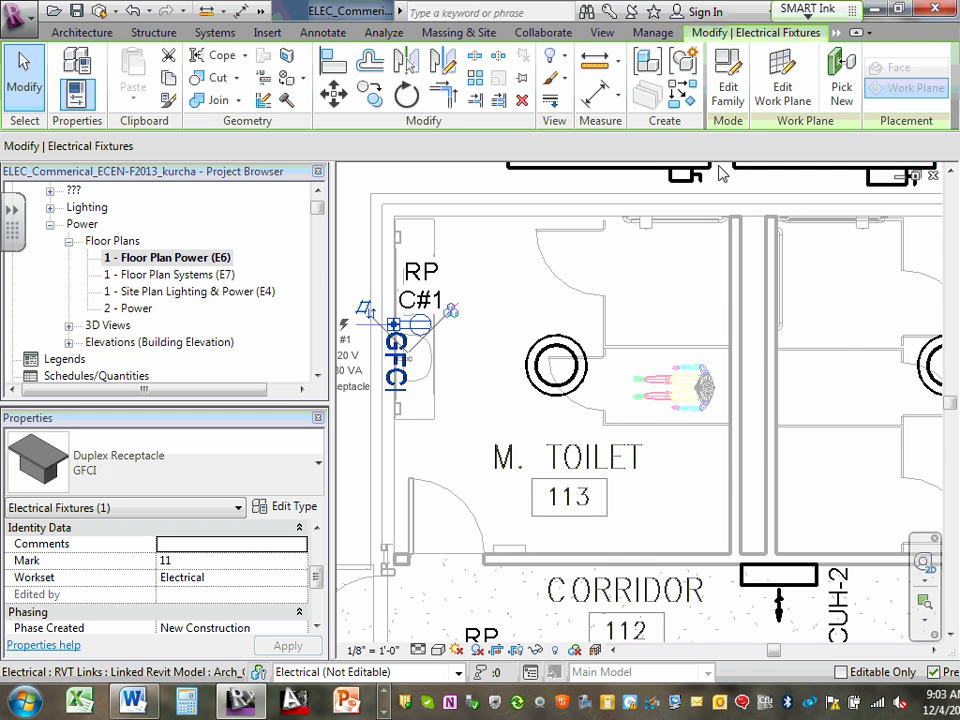
{"action": "scroll", "coordinate": [748, 165], "scroll_direction": "down", "scroll_amount": 5}
{"action": "scroll", "coordinate": [645, 375], "scroll_direction": "up", "scroll_amount": 3}
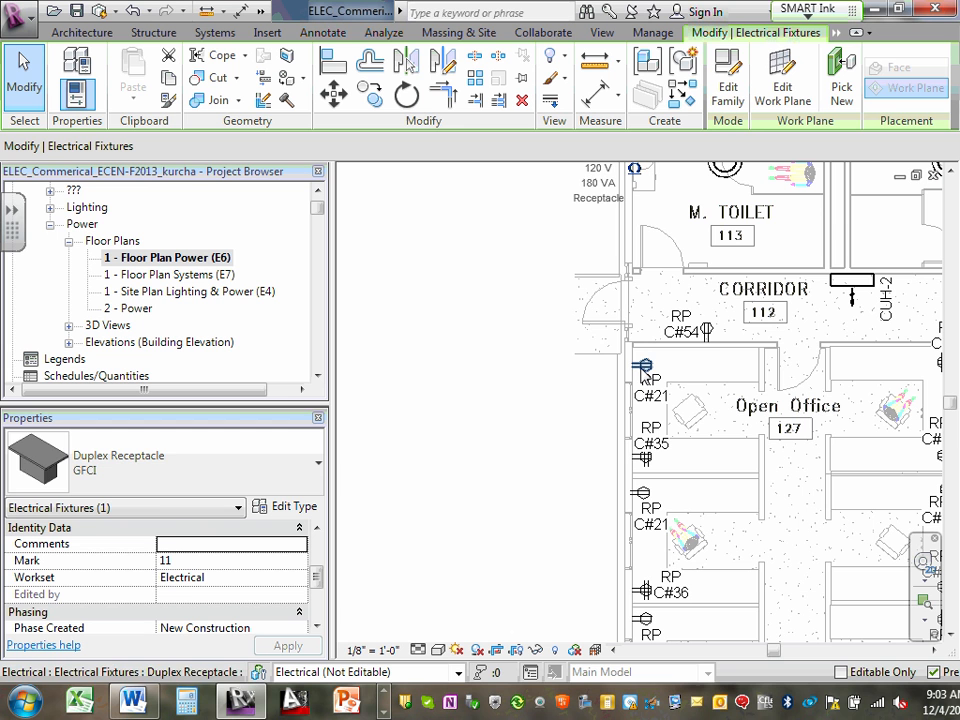
{"action": "left_click", "coordinate": [707, 333]}
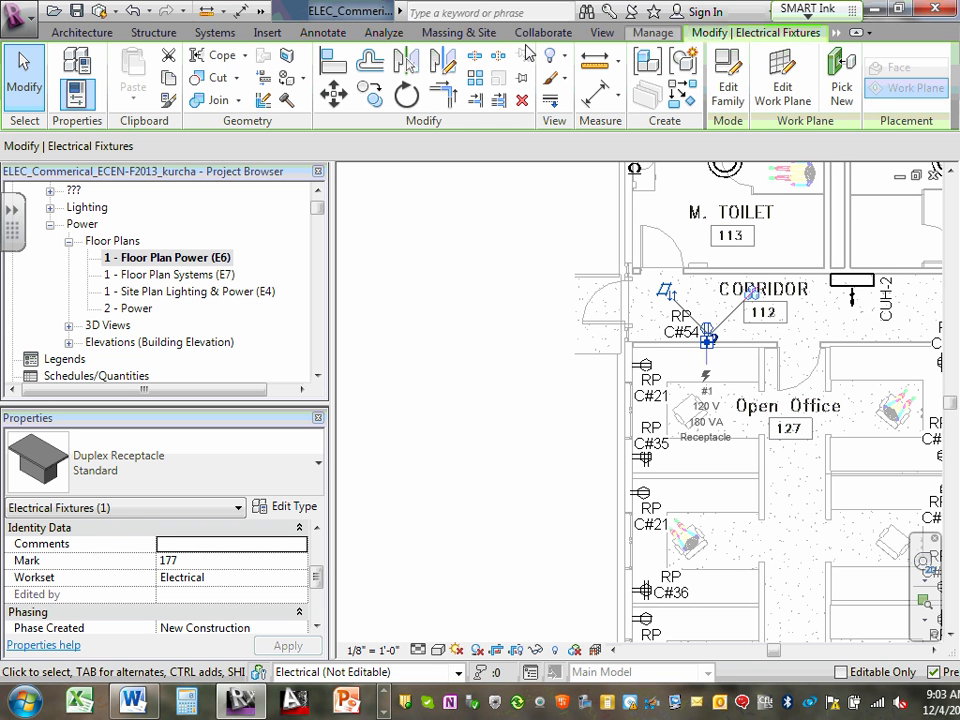
{"action": "left_click", "coordinate": [217, 33]}
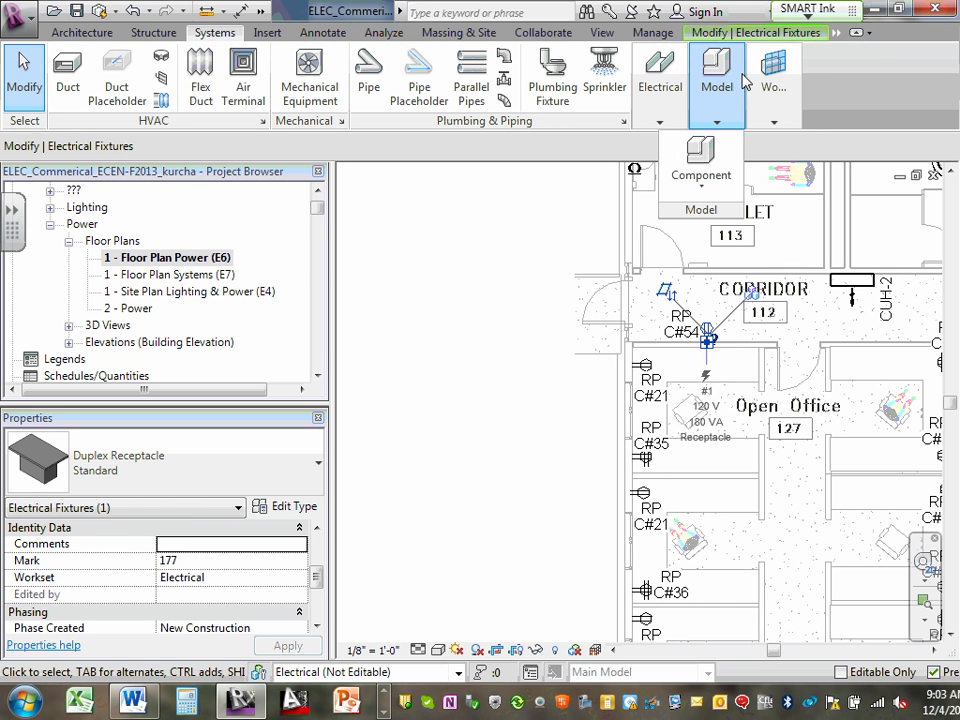
{"action": "key", "text": "Escape"}
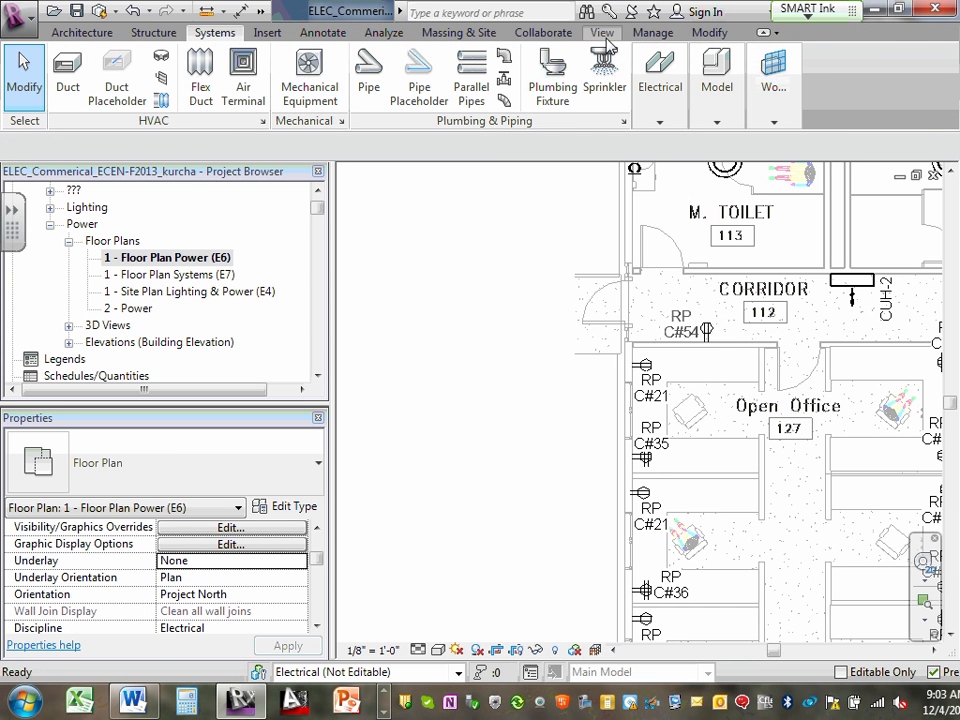
- Turn on the System Browser in the user interface
{"action": "left_click", "coordinate": [603, 34]}
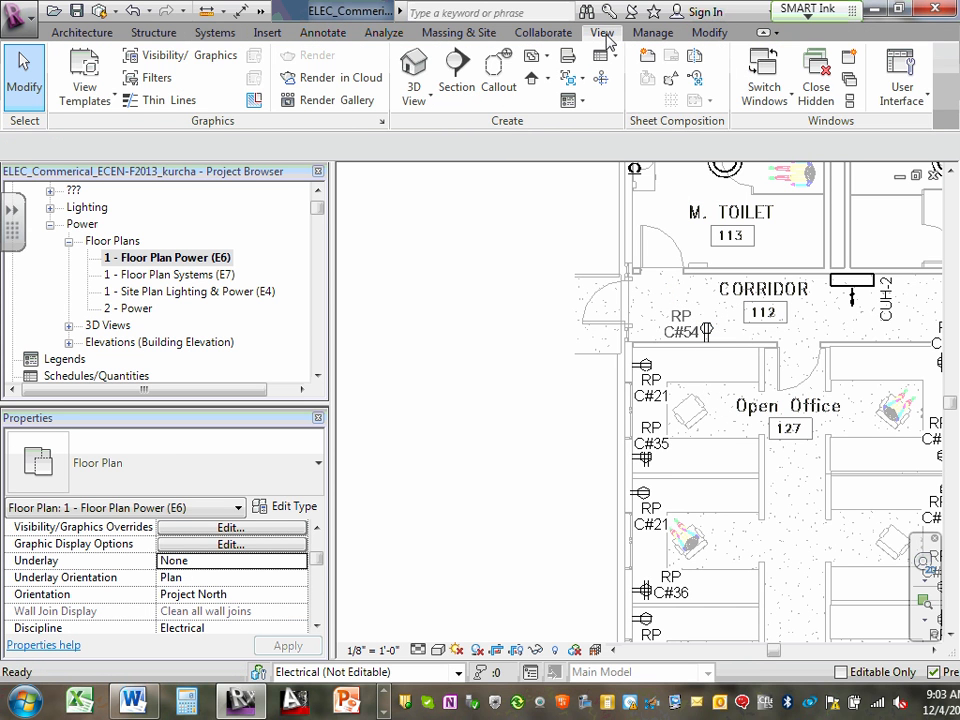
{"action": "left_click", "coordinate": [922, 100]}
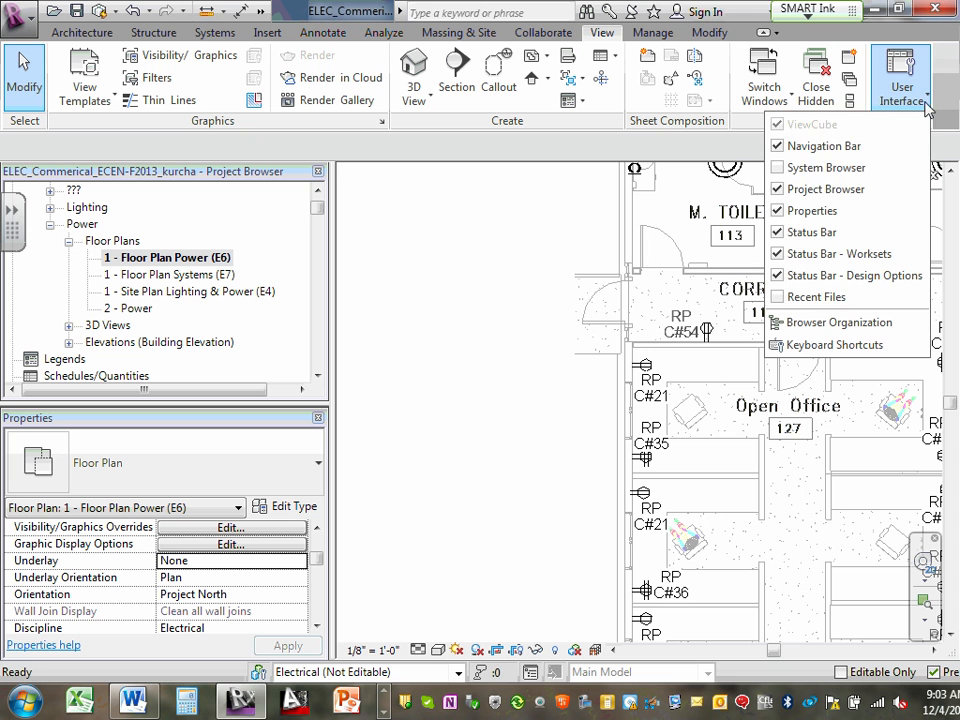
{"action": "left_click", "coordinate": [787, 170]}
{"action": "left_click", "coordinate": [575, 245]}
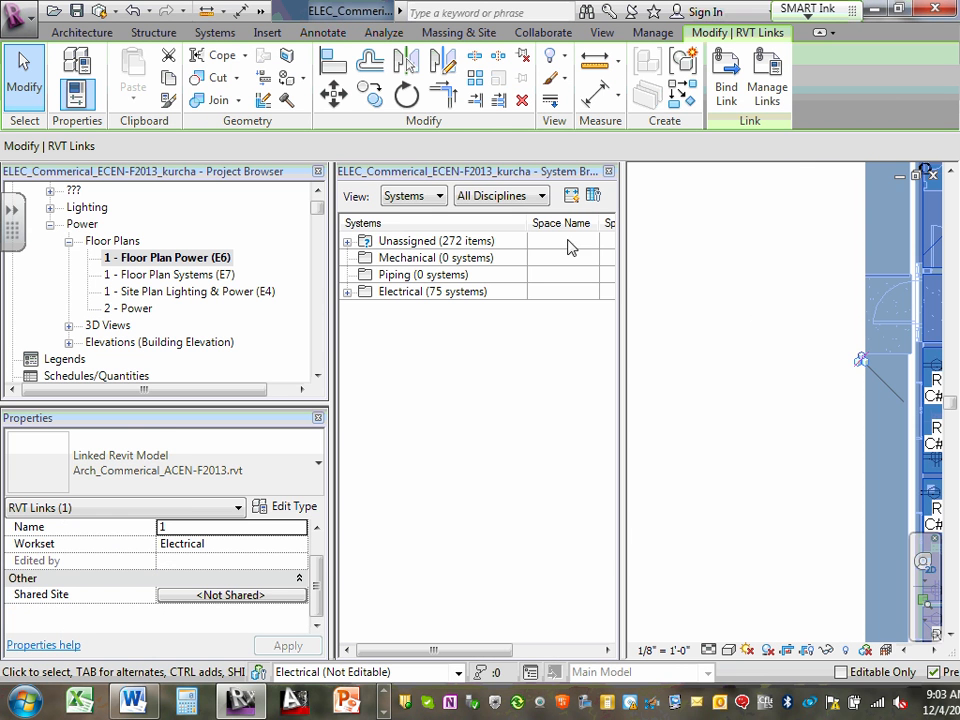
- Expand the Electrical systems in the System Browser down to the power circuits of panel RP
{"action": "left_click", "coordinate": [347, 292]}
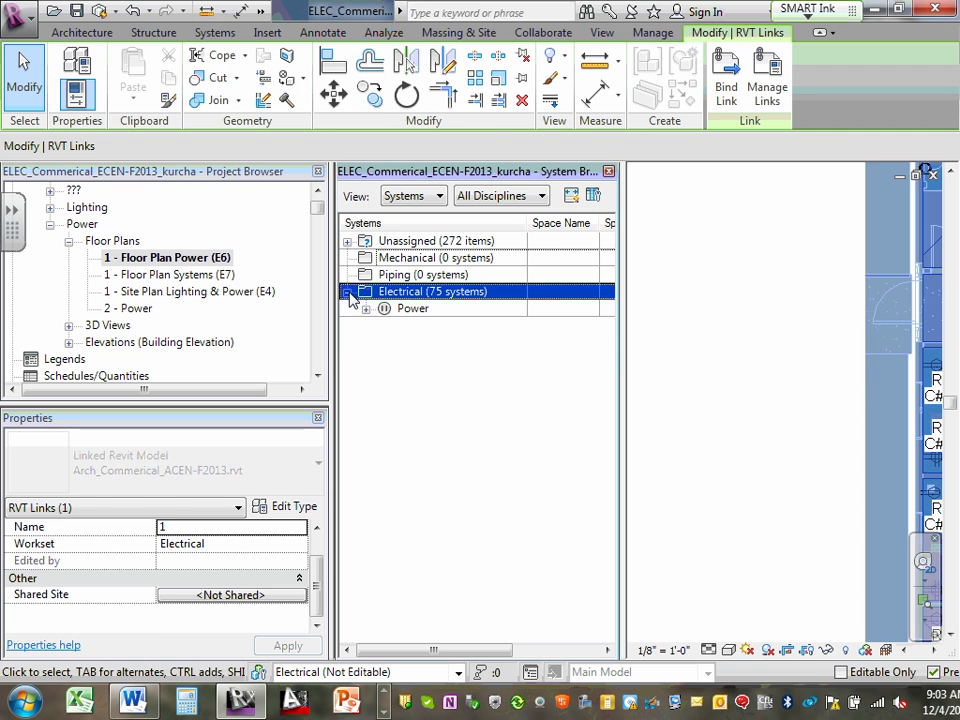
{"action": "left_click", "coordinate": [364, 317]}
{"action": "left_click", "coordinate": [366, 310]}
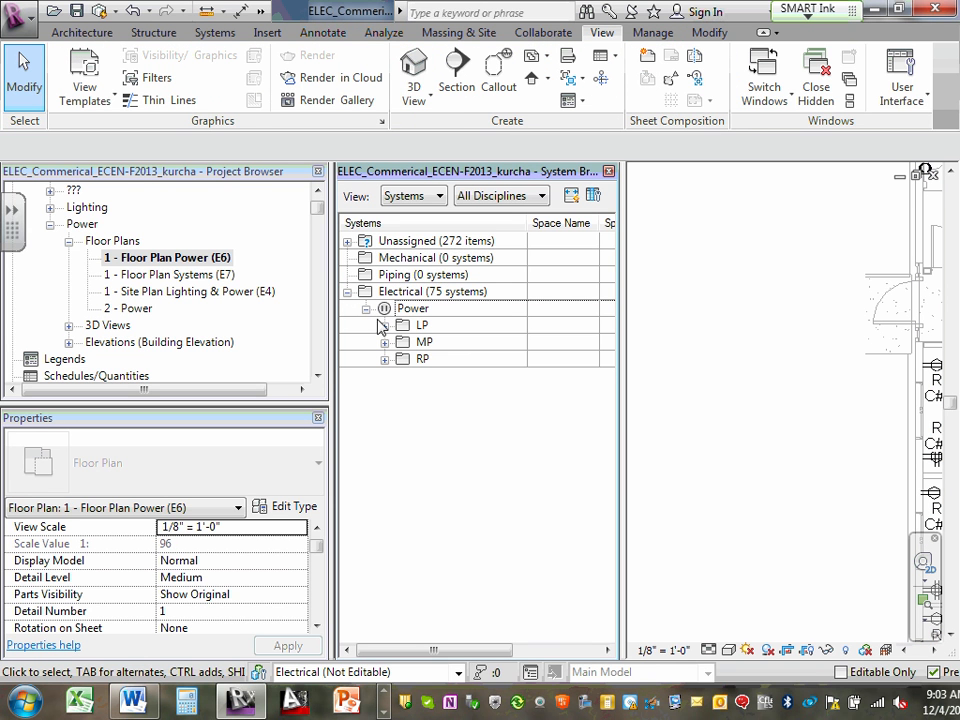
{"action": "left_click", "coordinate": [386, 359]}
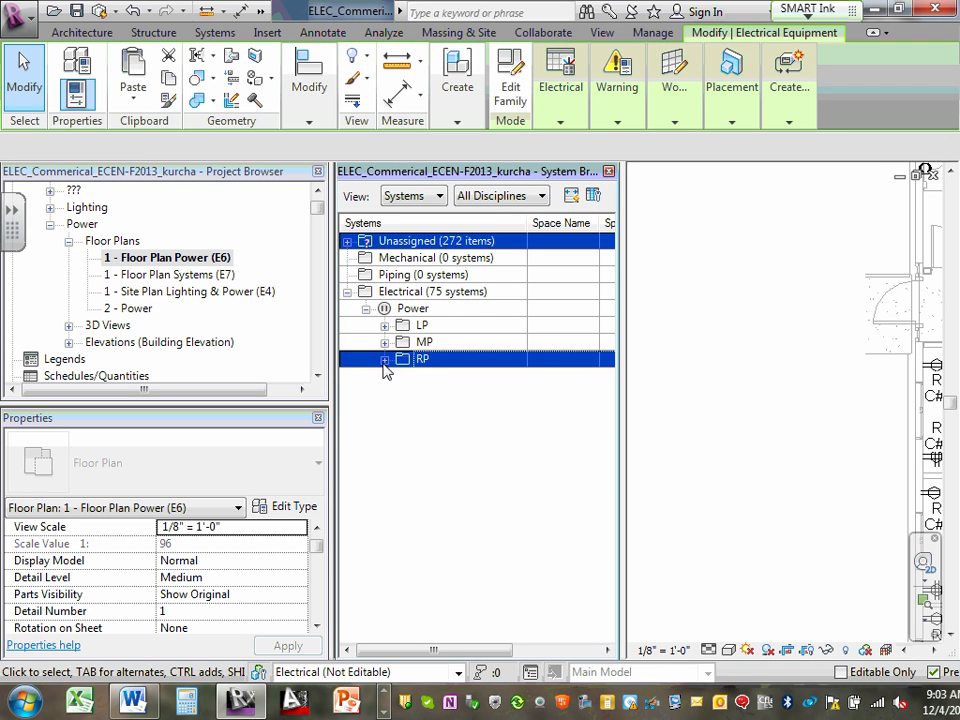
{"action": "left_click", "coordinate": [390, 358]}
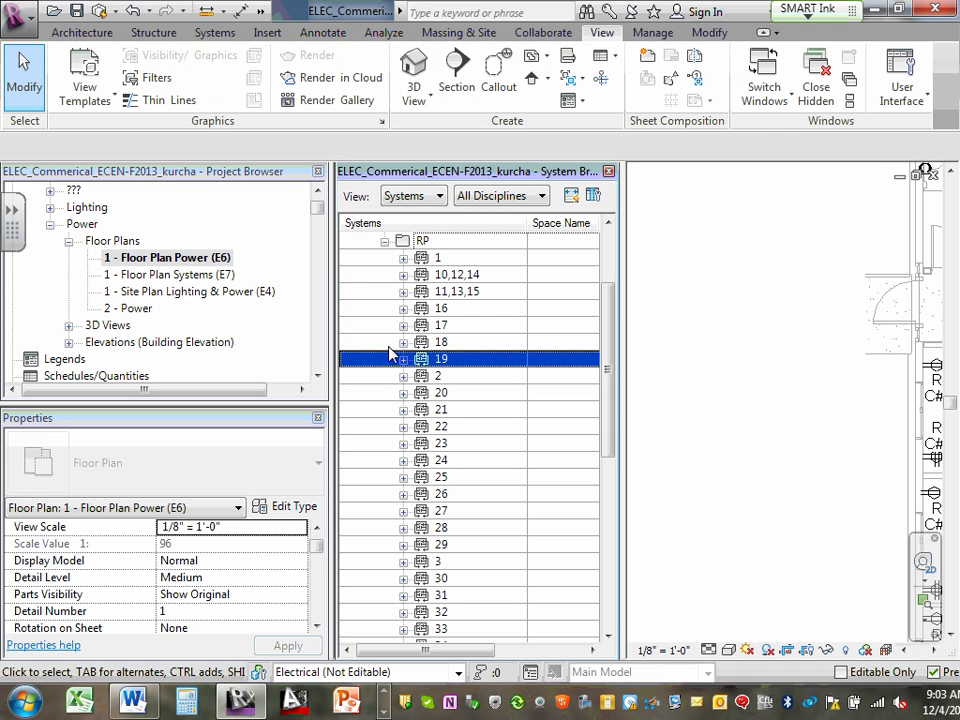
- Select RP circuit 1, expand its connected receptacles, and locate the circuit at M. Toilet 113 in the floor plan
{"action": "left_click", "coordinate": [437, 260]}
{"action": "left_click", "coordinate": [403, 258]}
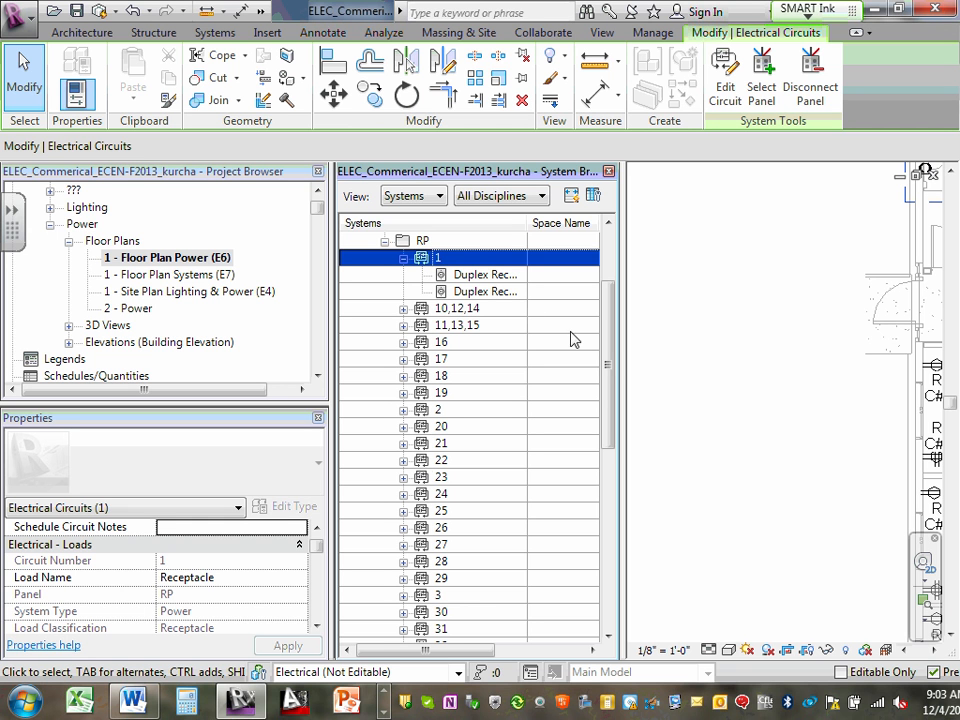
{"action": "left_click", "coordinate": [932, 651]}
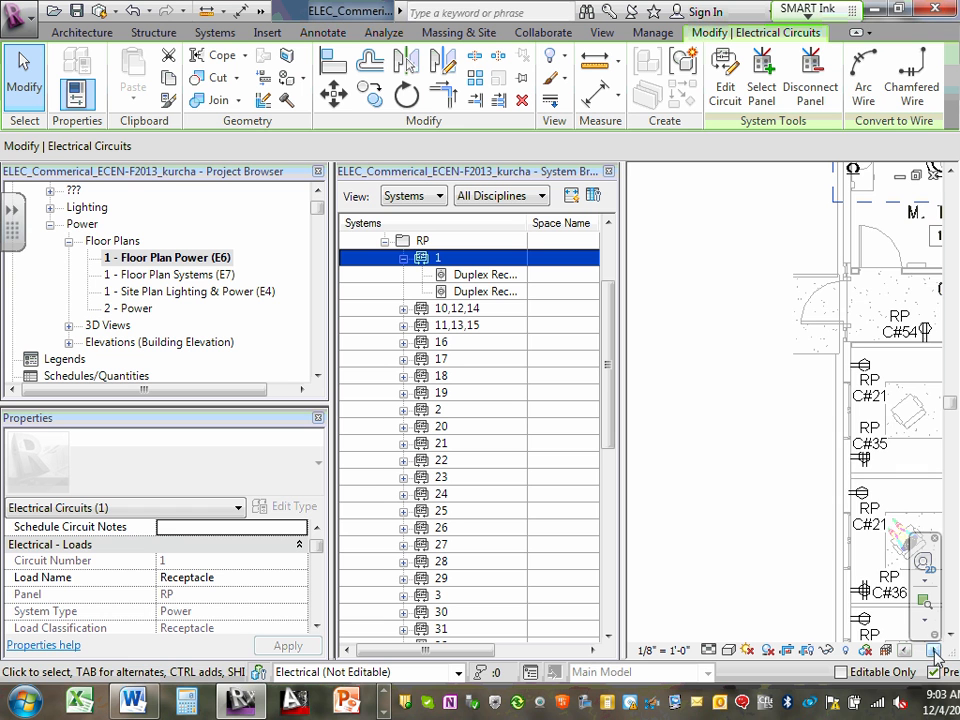
{"action": "left_click", "coordinate": [932, 651]}
{"action": "left_click", "coordinate": [932, 651]}
{"action": "left_click", "coordinate": [932, 651]}
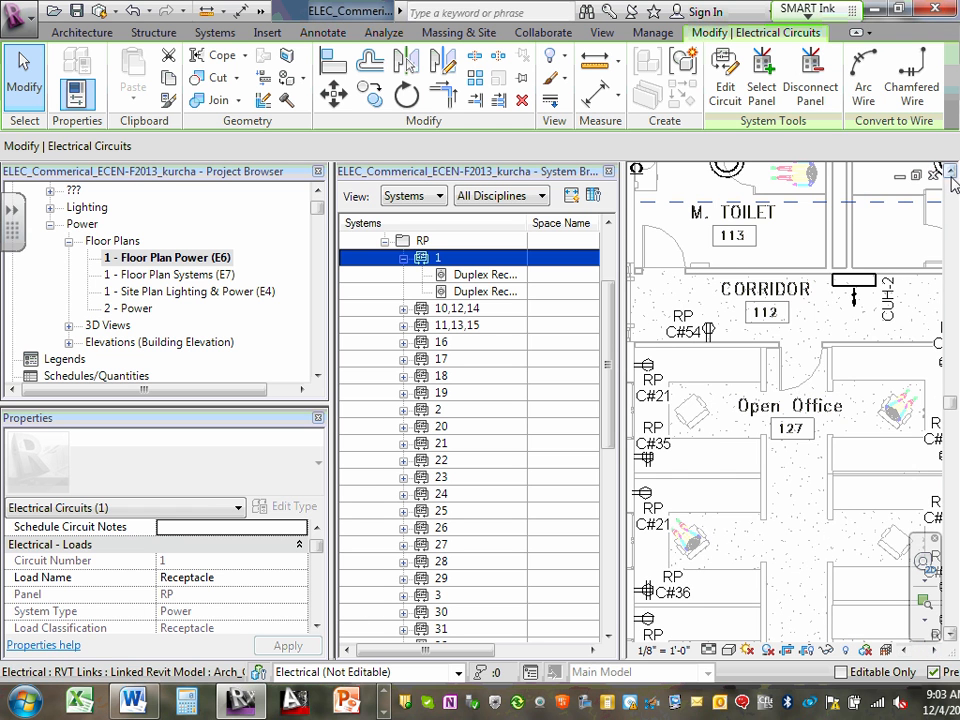
{"action": "left_click", "coordinate": [951, 172]}
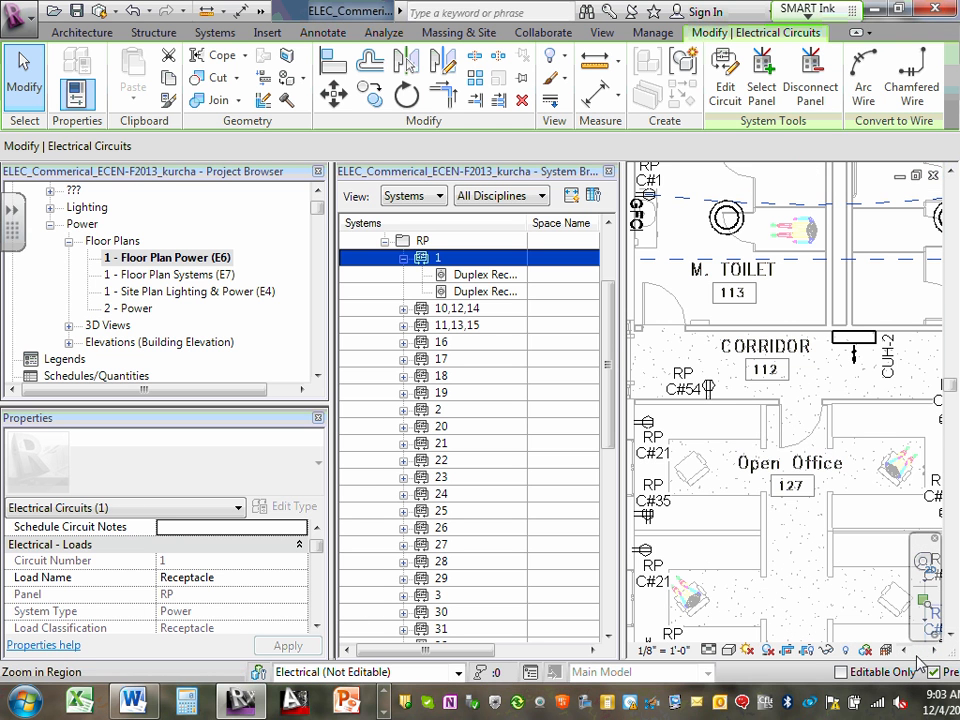
{"action": "left_click", "coordinate": [907, 651]}
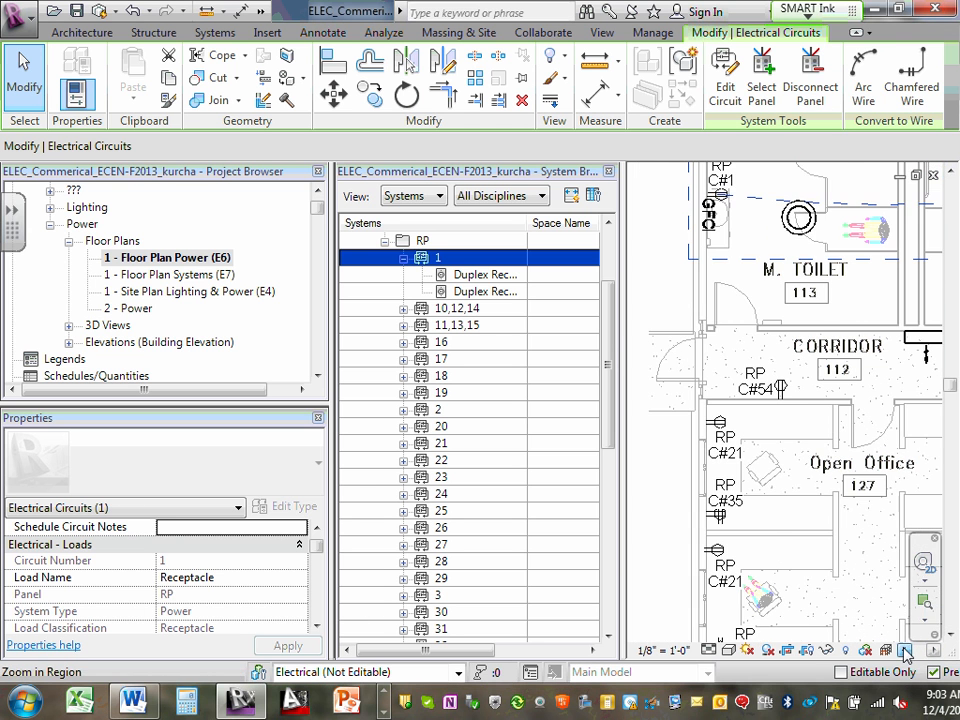
{"action": "left_click", "coordinate": [951, 172]}
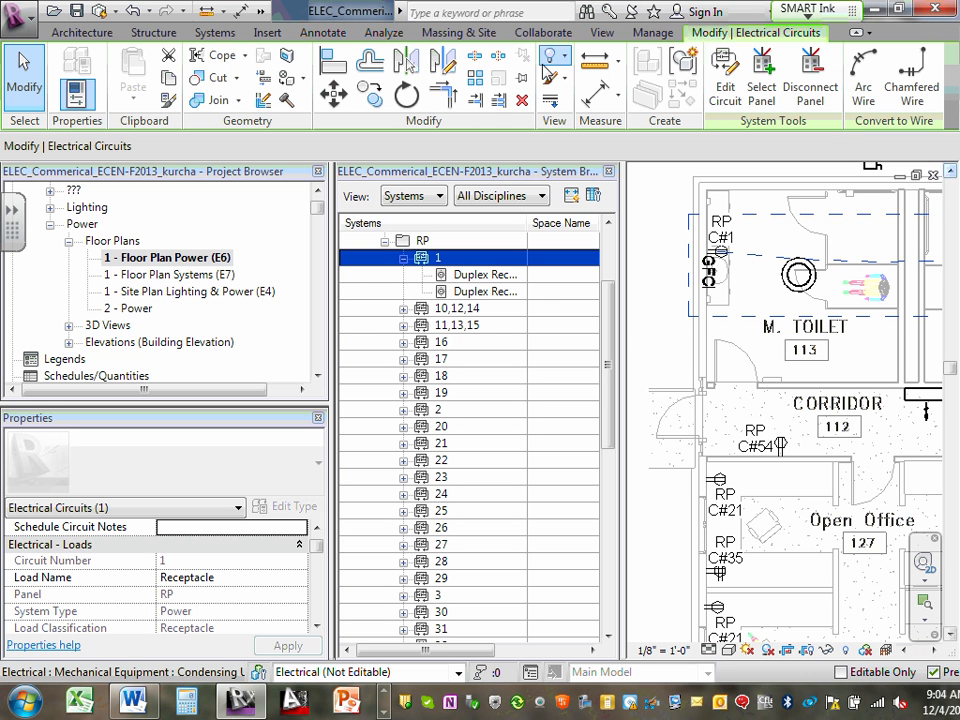
- Turn the System Browser off and back on
{"action": "left_click", "coordinate": [605, 38]}
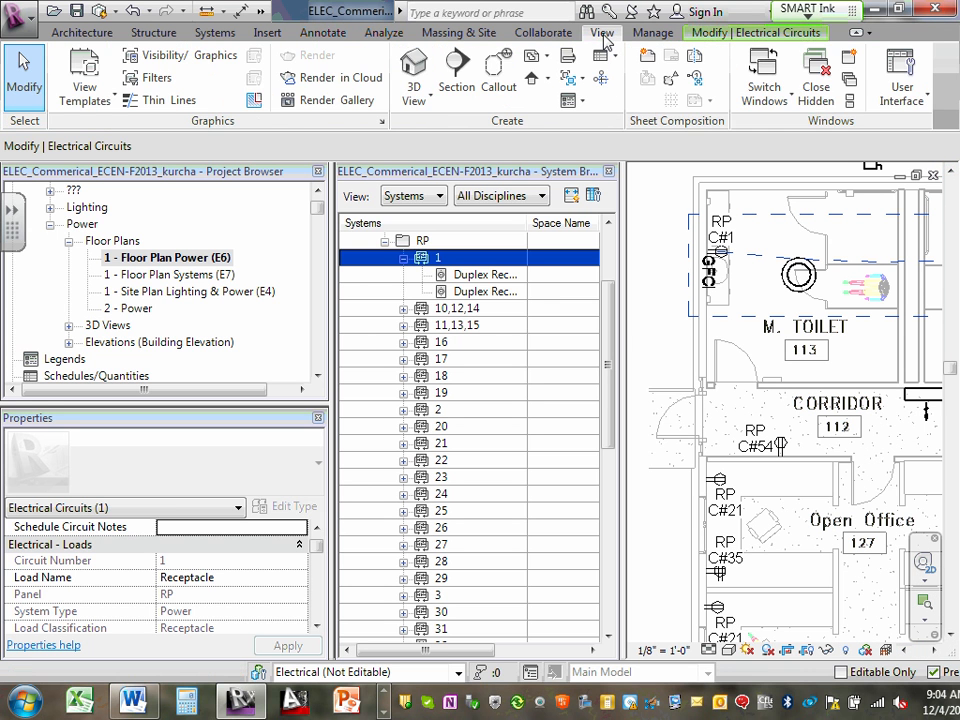
{"action": "left_click", "coordinate": [926, 100]}
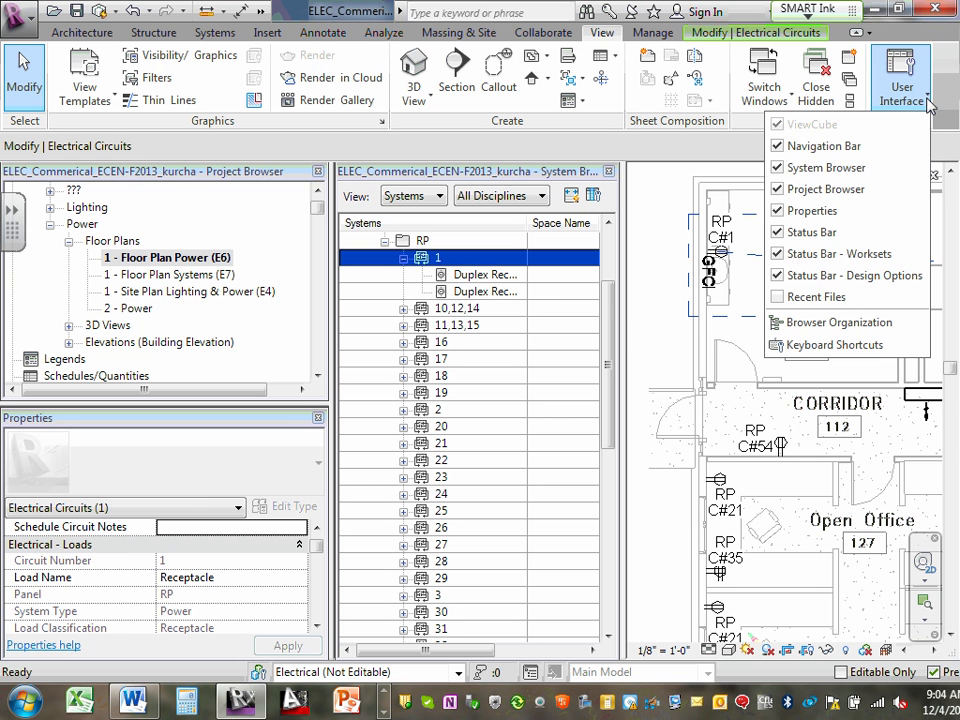
{"action": "left_click", "coordinate": [780, 169]}
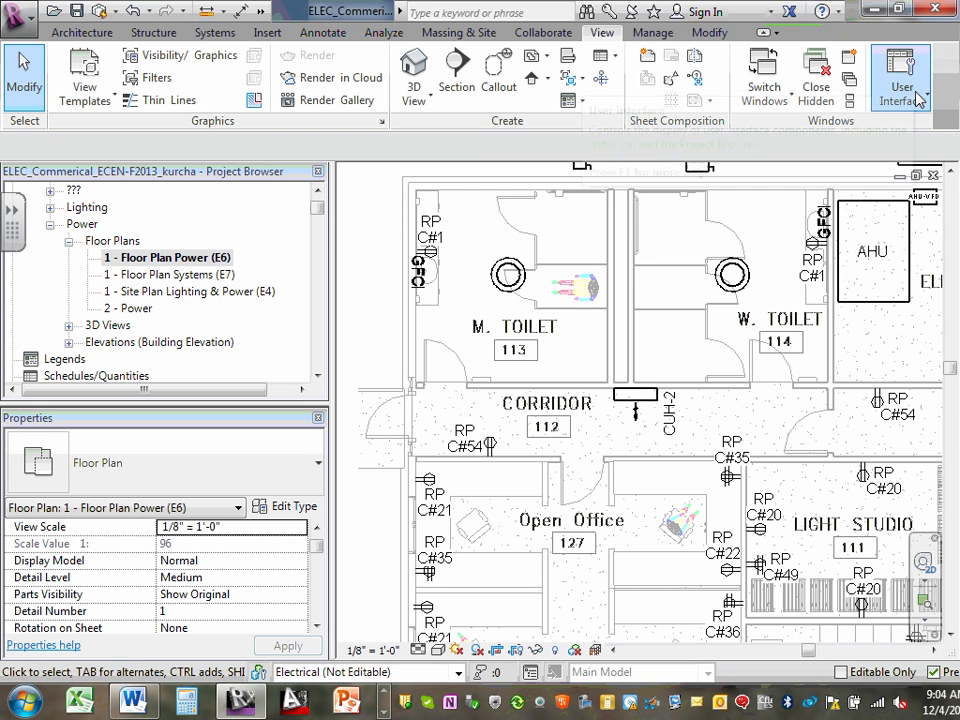
{"action": "left_click", "coordinate": [929, 104]}
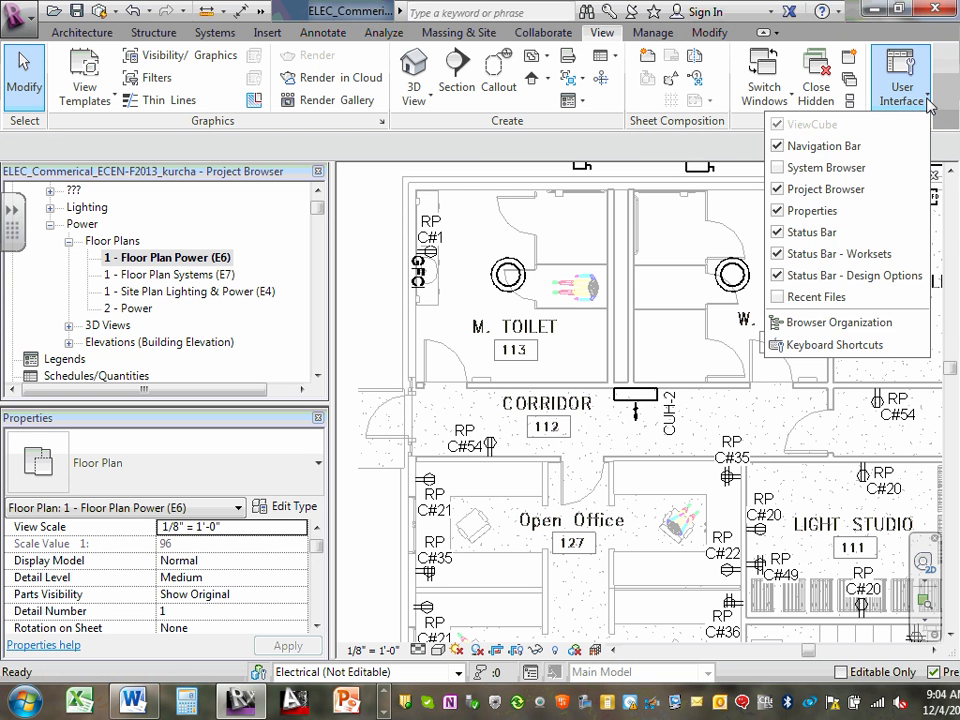
{"action": "left_click", "coordinate": [782, 170]}
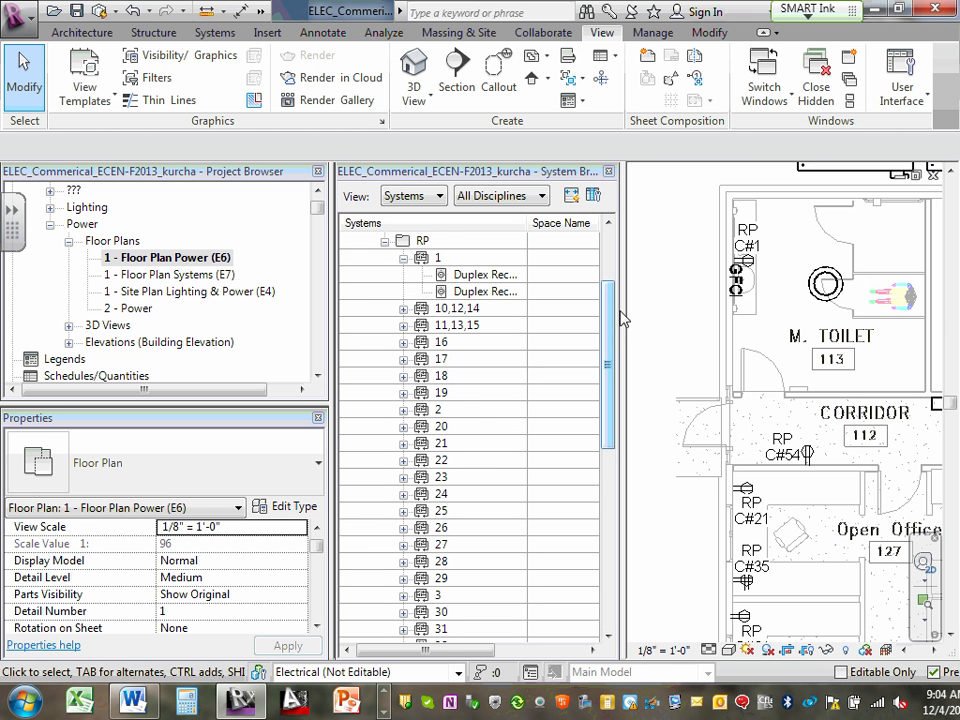
- Select circuit 1 of panel RP in the System Browser and trace it across the floor plan to W. Toilet 114
{"action": "mouse_move", "coordinate": [611, 319]}
{"action": "left_mouse_down"}
{"action": "mouse_move", "coordinate": [599, 272]}
{"action": "mouse_move", "coordinate": [605, 246]}
{"action": "left_mouse_up"}
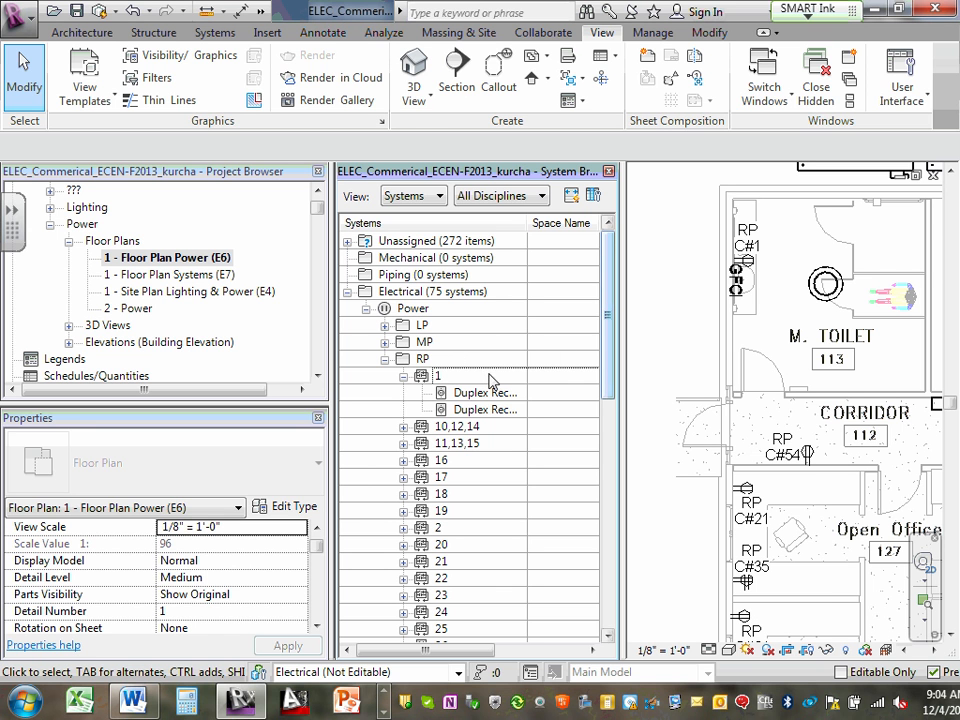
{"action": "left_click", "coordinate": [450, 377]}
{"action": "left_click_drag", "start_coordinate": [604, 309], "coordinate": [606, 364]}
{"action": "left_click", "coordinate": [216, 580]}
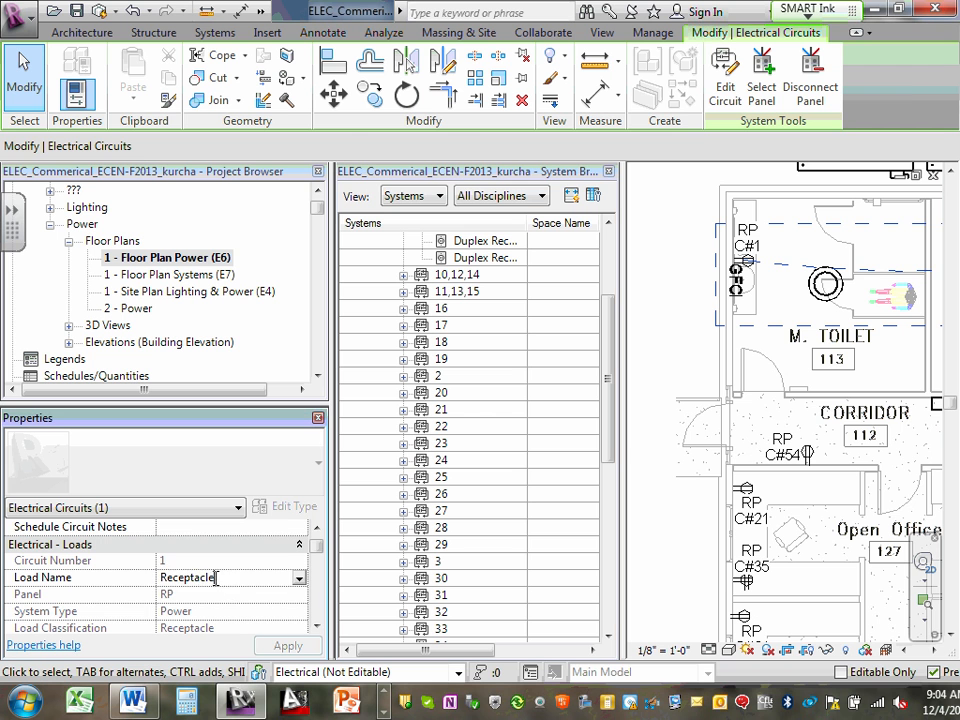
{"action": "left_click_drag", "start_coordinate": [229, 578], "coordinate": [135, 578]}
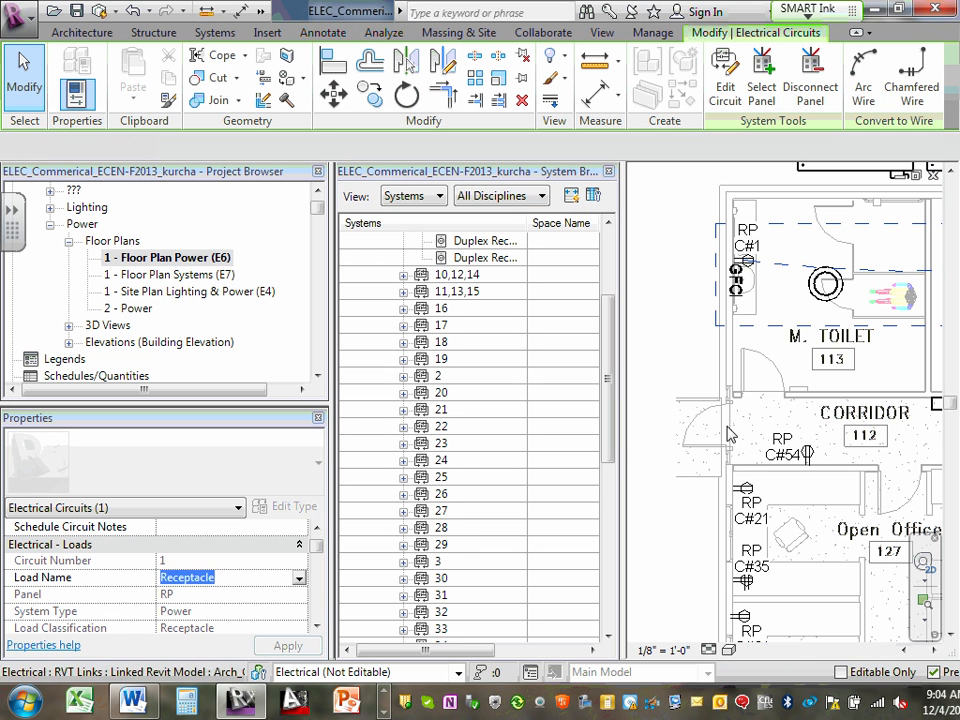
{"action": "left_click", "coordinate": [934, 651]}
{"action": "left_click", "coordinate": [934, 651]}
{"action": "left_click", "coordinate": [934, 651]}
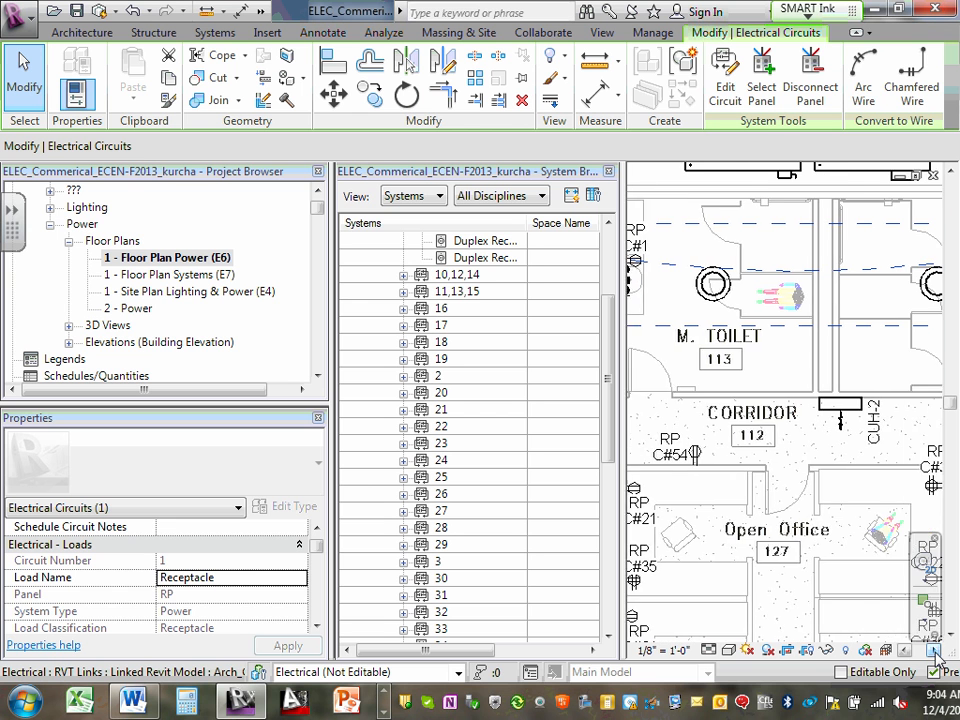
{"action": "left_click", "coordinate": [934, 651]}
{"action": "left_click", "coordinate": [934, 651]}
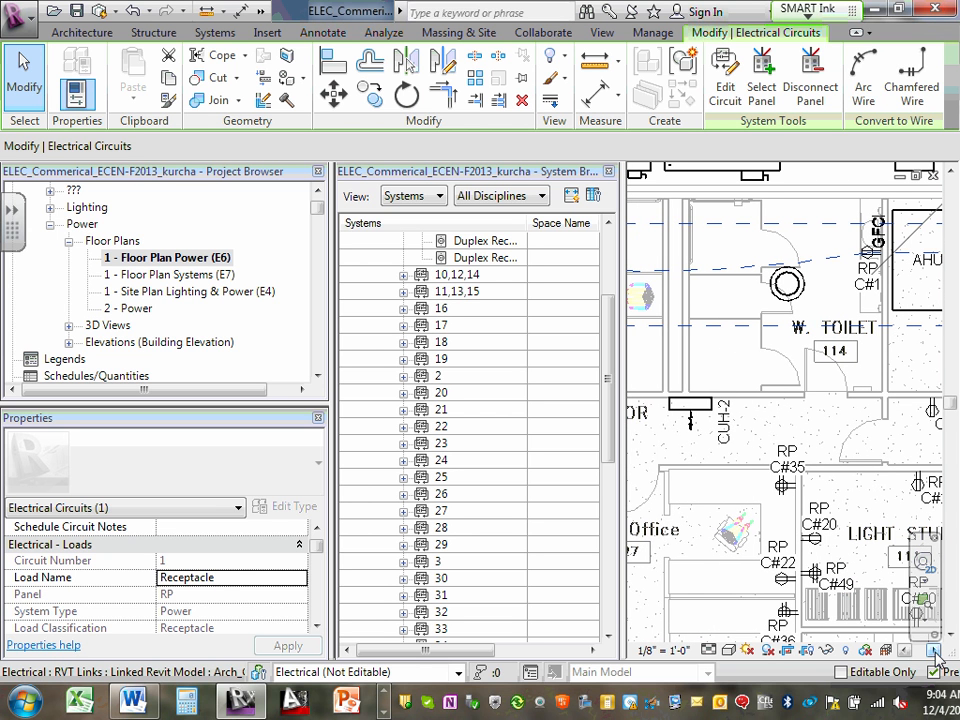
{"action": "left_click", "coordinate": [935, 651]}
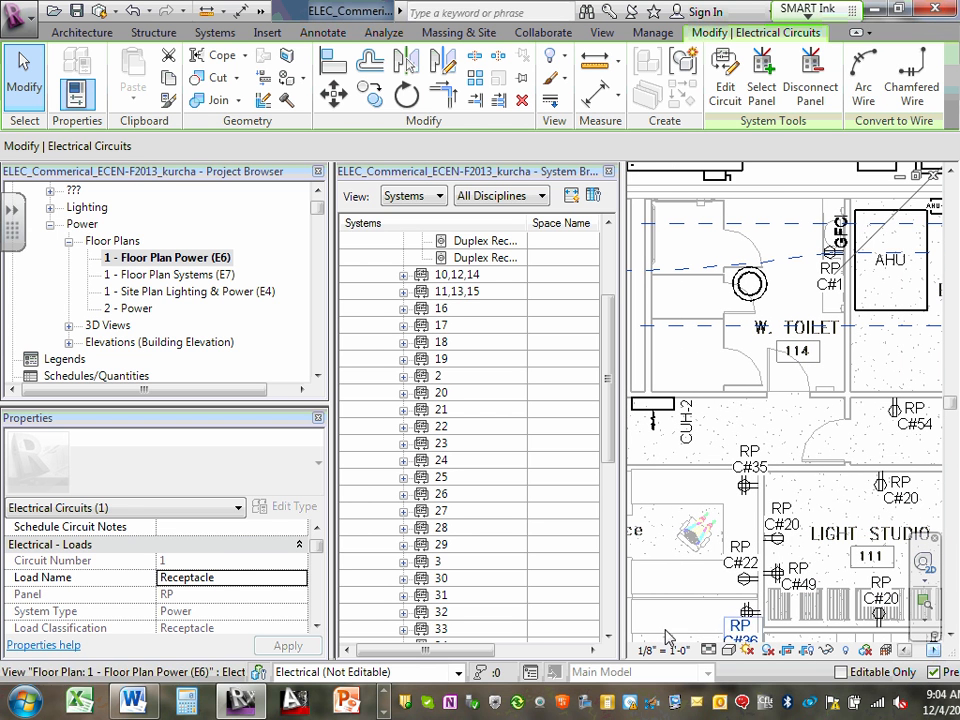
- Set the load name of RP circuit 1 to R113&R114 and apply it
{"action": "left_click", "coordinate": [222, 580]}
{"action": "left_click_drag", "start_coordinate": [285, 576], "coordinate": [90, 578]}
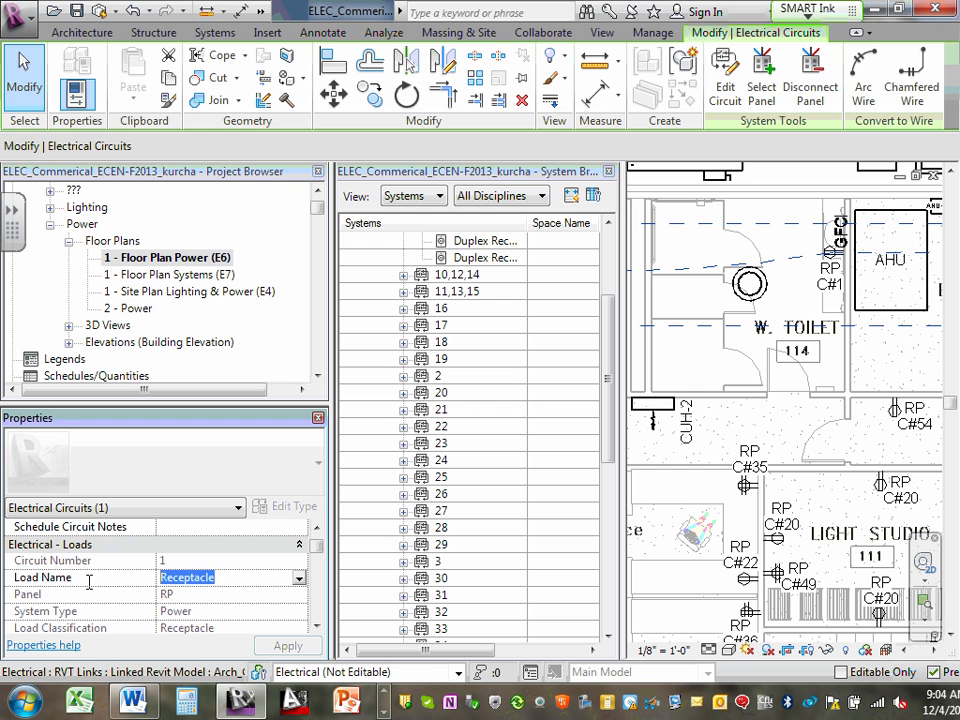
{"action": "type", "text": "R"}
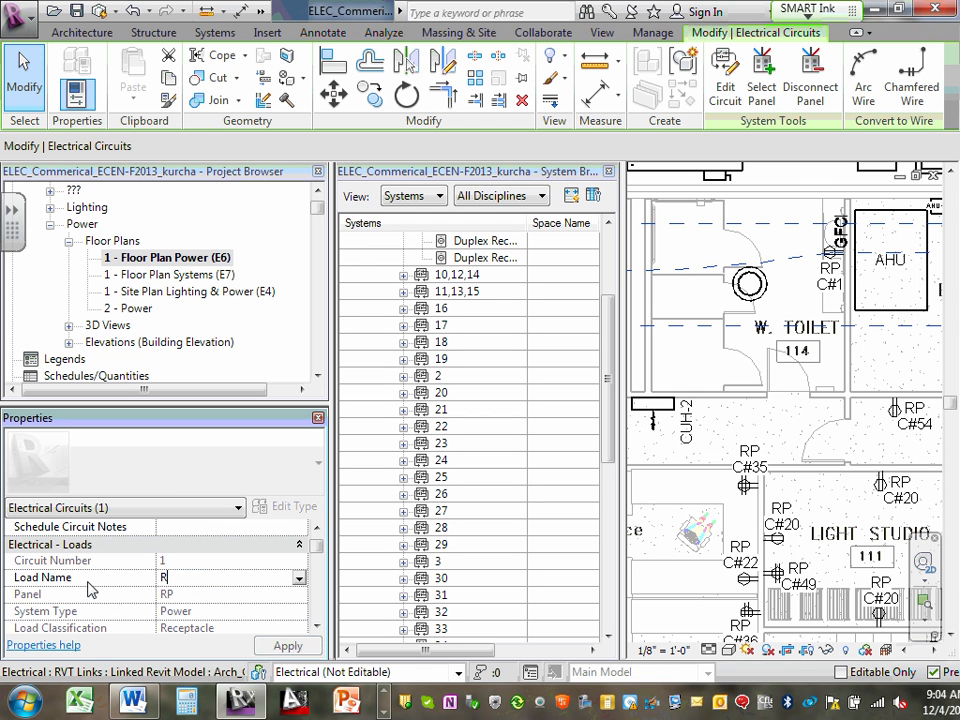
{"action": "type", "text": "113&"}
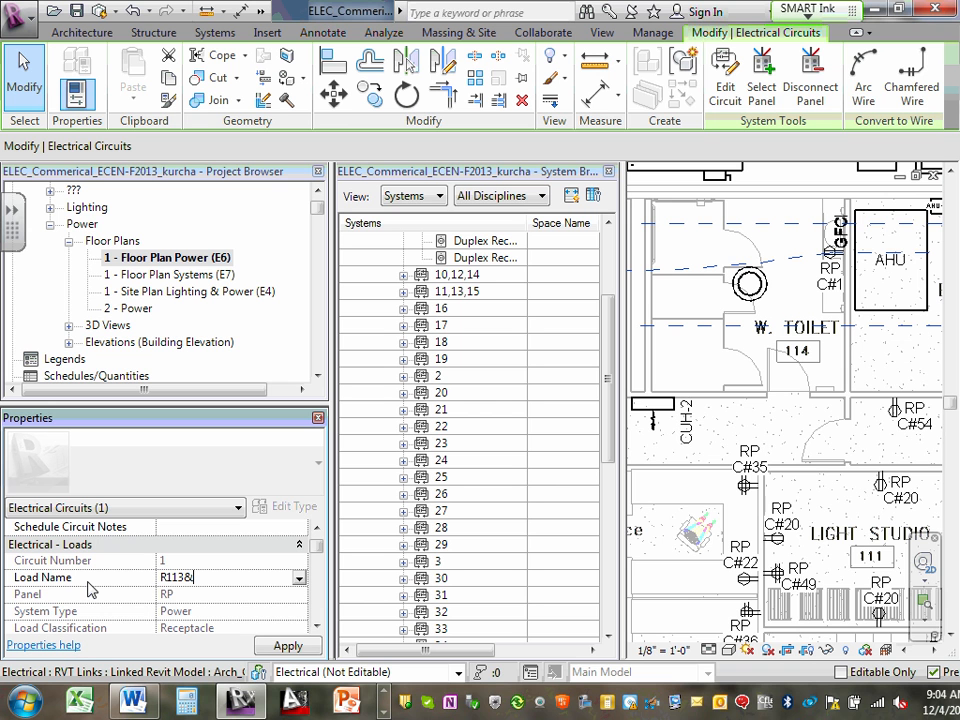
{"action": "type", "text": "R114"}
{"action": "left_click", "coordinate": [272, 646]}
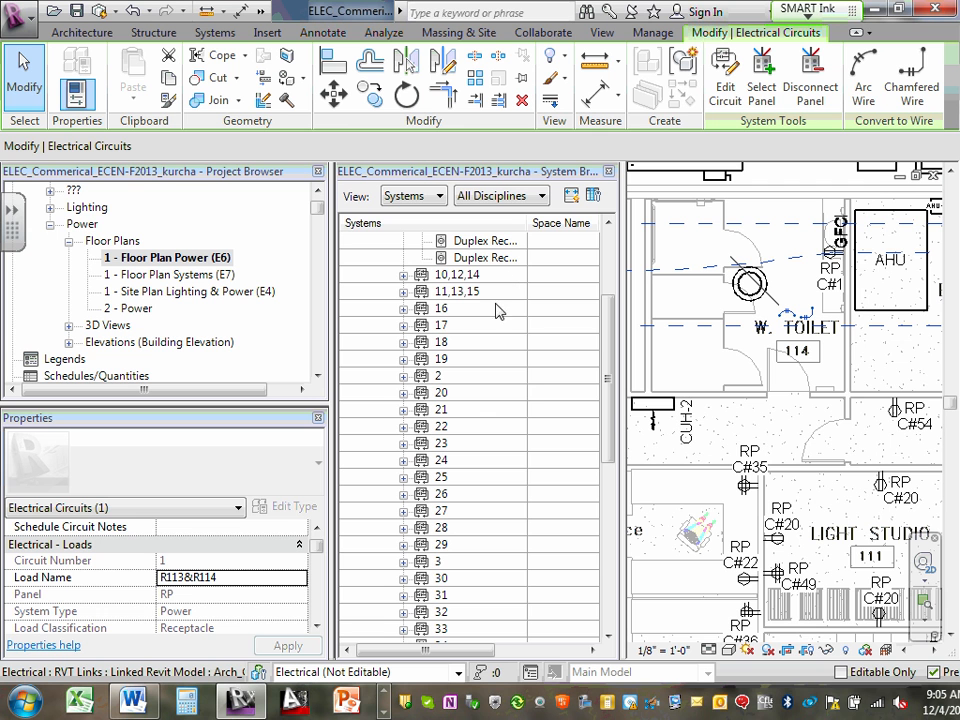
- Open the RP panel schedule to check the description of circuit 1
{"action": "left_click", "coordinate": [540, 395]}
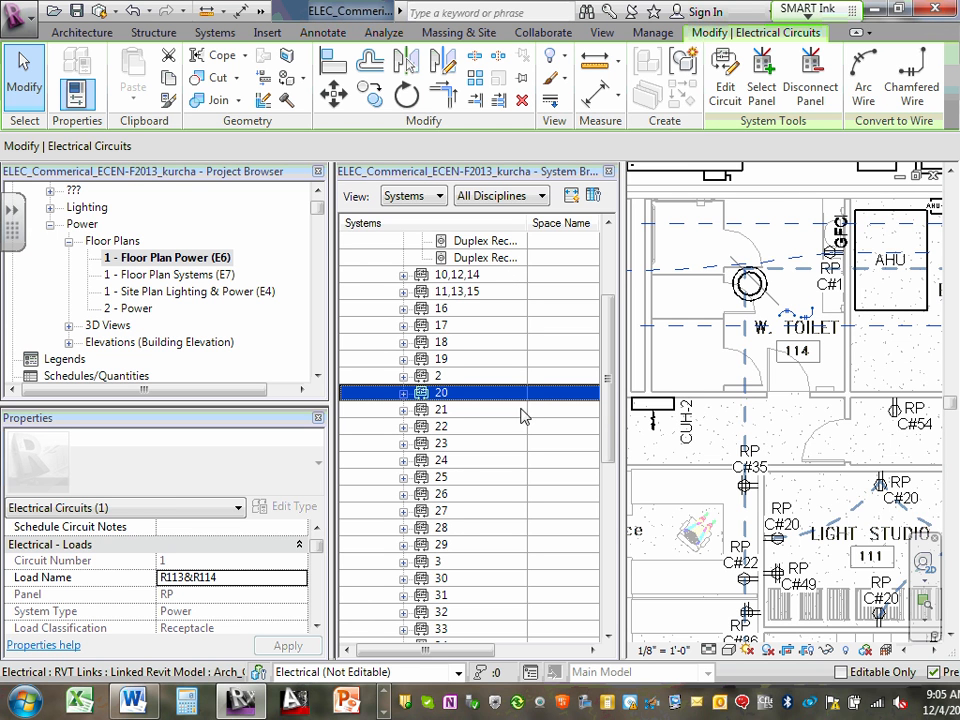
{"action": "left_click", "coordinate": [521, 410]}
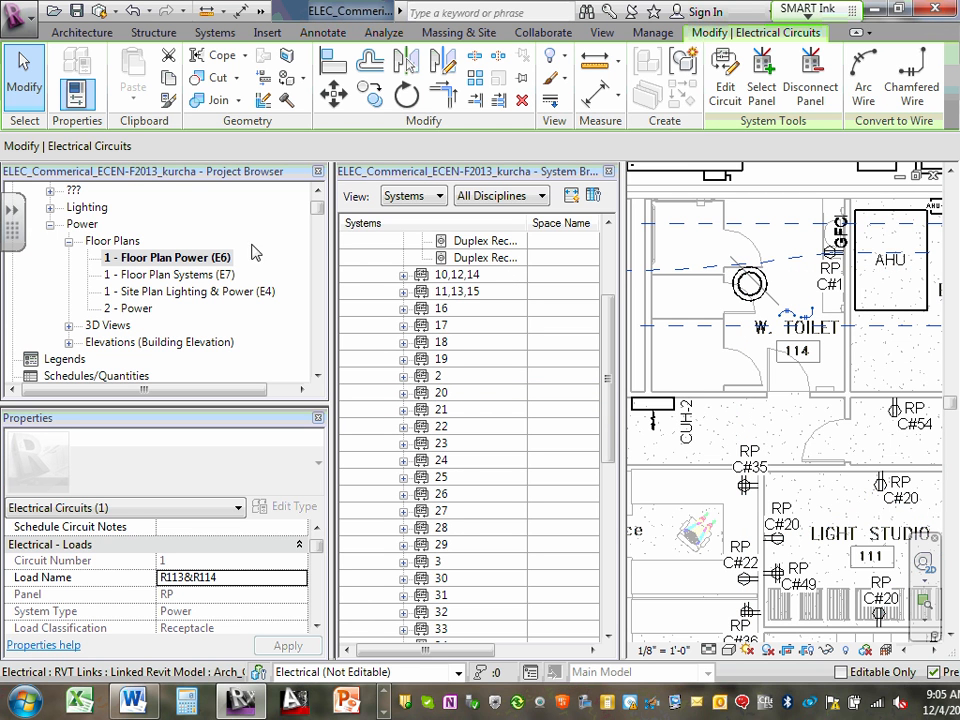
{"action": "left_click", "coordinate": [325, 237]}
{"action": "mouse_move", "coordinate": [325, 237]}
{"action": "left_mouse_down"}
{"action": "mouse_move", "coordinate": [325, 248]}
{"action": "mouse_move", "coordinate": [325, 212]}
{"action": "mouse_move", "coordinate": [324, 220]}
{"action": "left_mouse_up"}
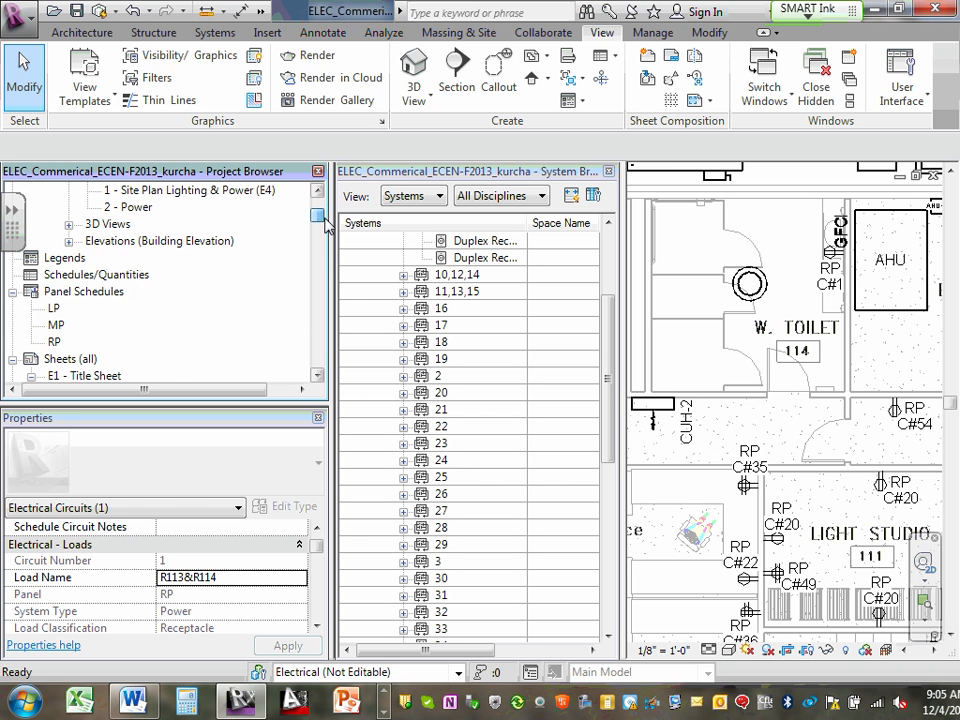
{"action": "double_click", "coordinate": [53, 342]}
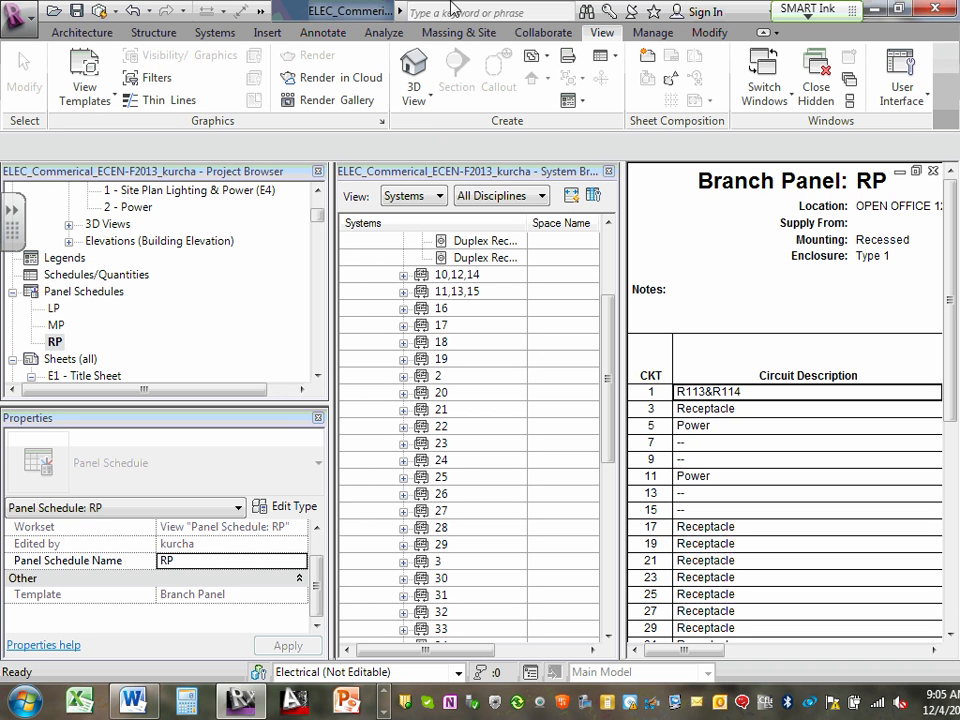
- Review the System Browser display option, and inspect RP circuit 1 and its first duplex receptacle in the systems tree
{"action": "left_click", "coordinate": [929, 100]}
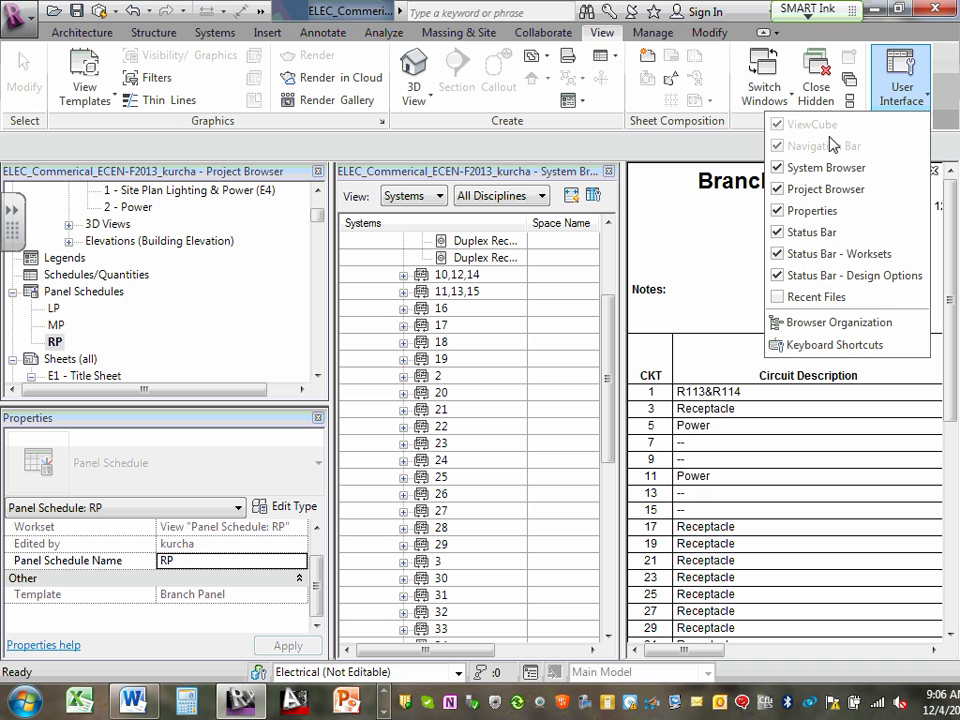
{"action": "left_click", "coordinate": [664, 148]}
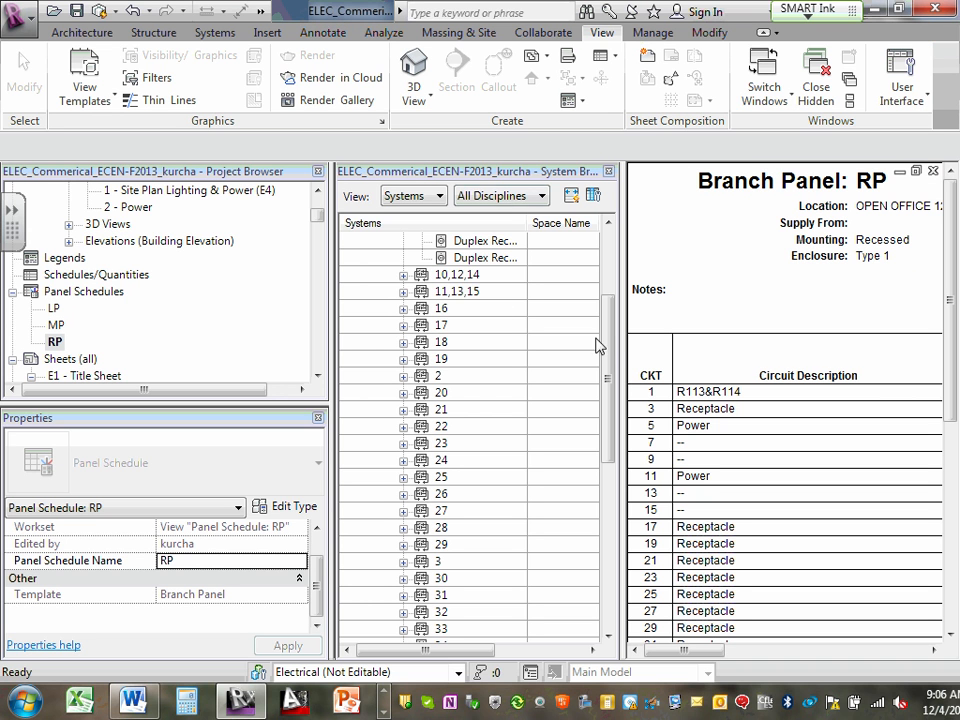
{"action": "left_click_drag", "start_coordinate": [615, 341], "coordinate": [604, 290]}
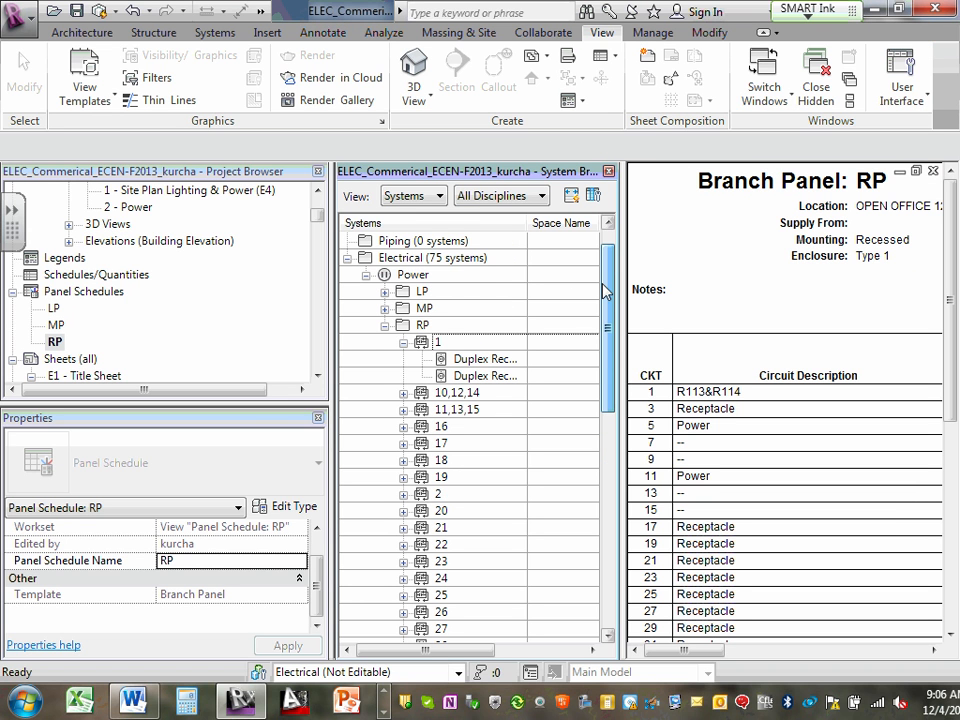
{"action": "left_click", "coordinate": [457, 348]}
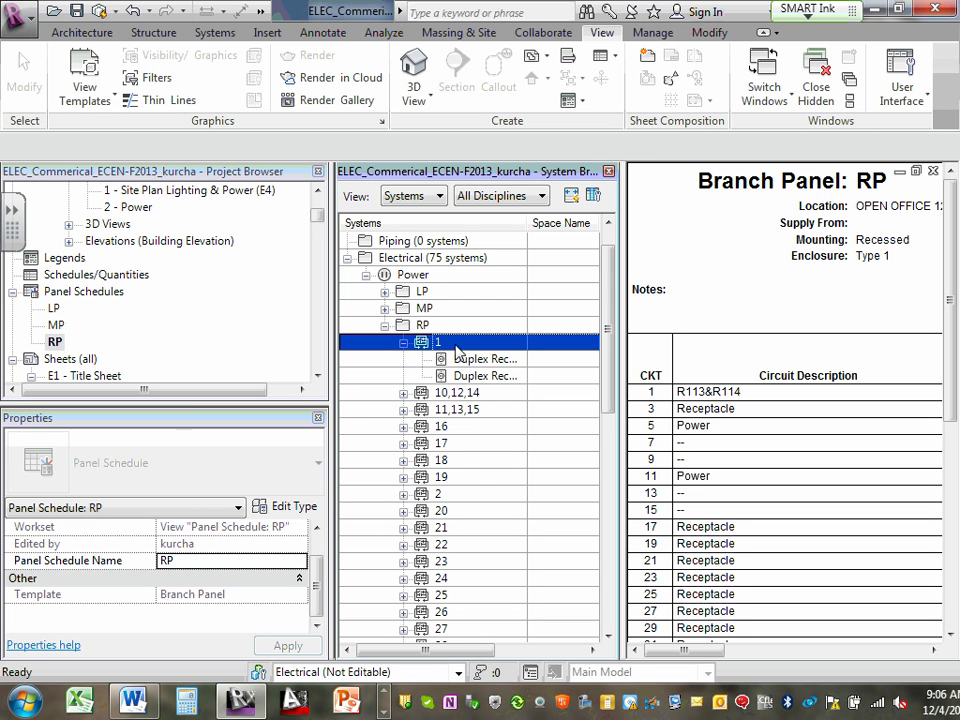
{"action": "left_click", "coordinate": [466, 359]}
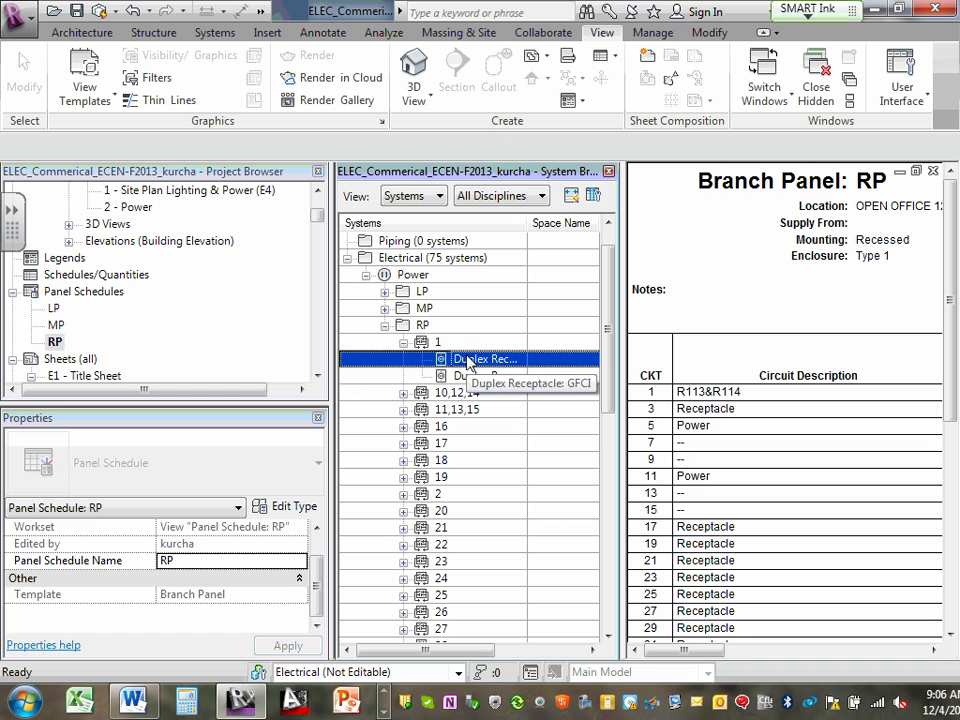
{"action": "left_click", "coordinate": [455, 347]}
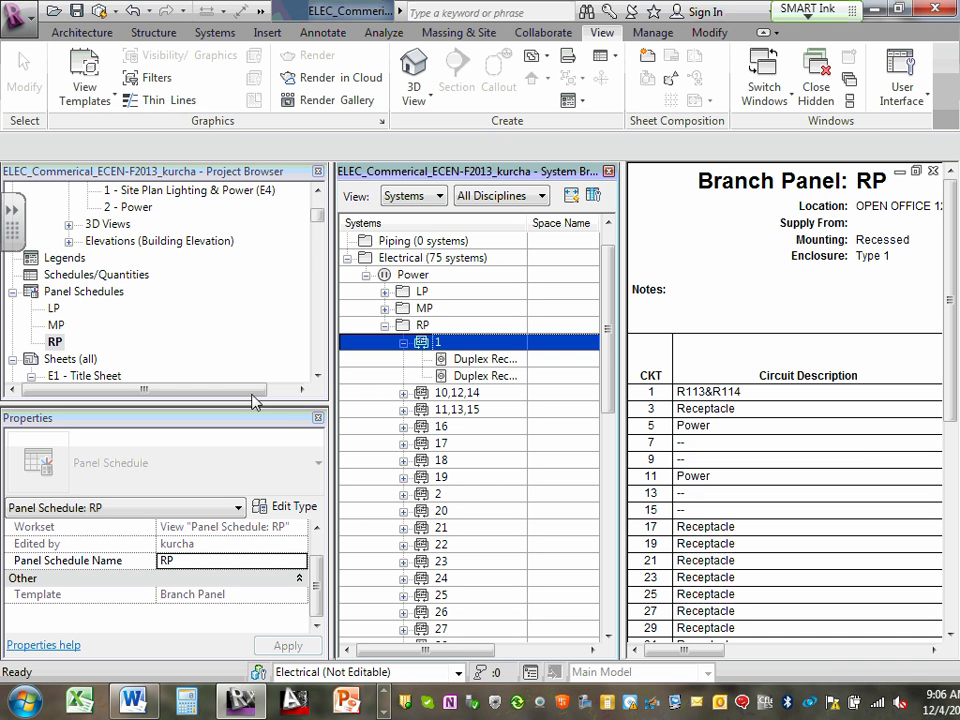
- Reopen the 1 - Floor Plan Power (E6) view and select RP circuit 1
{"action": "left_click_drag", "start_coordinate": [316, 214], "coordinate": [316, 198]}
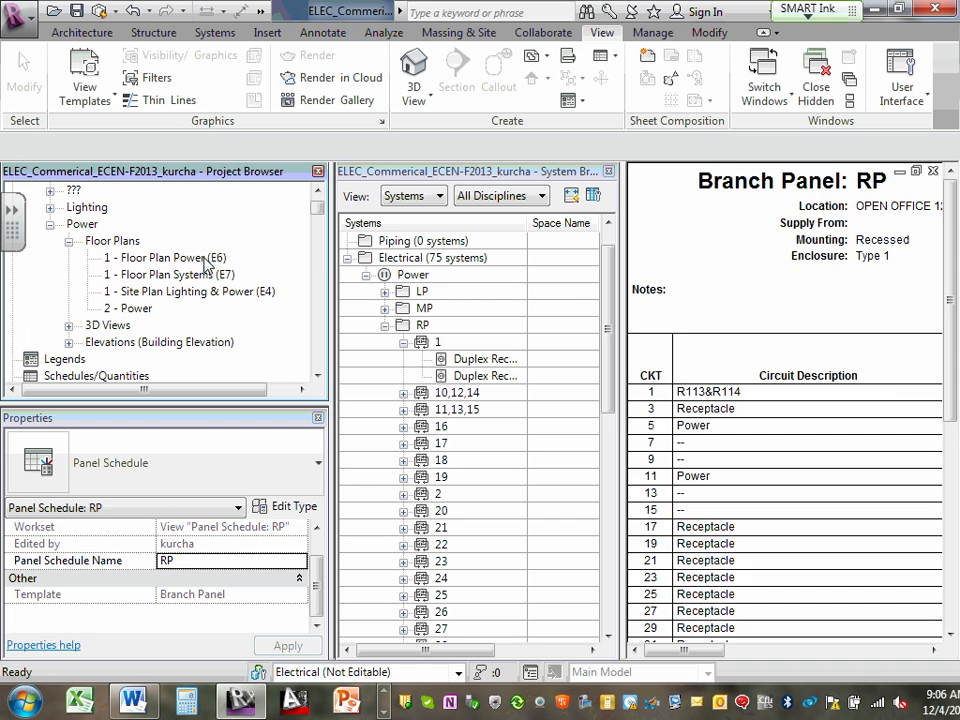
{"action": "double_click", "coordinate": [190, 258]}
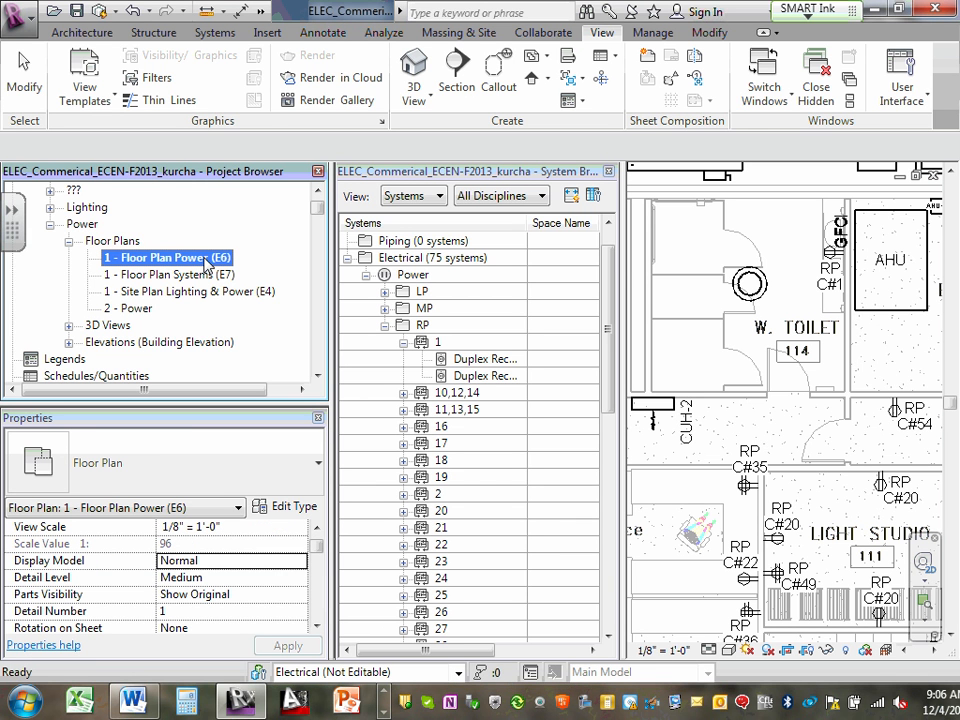
{"action": "left_click", "coordinate": [425, 342]}
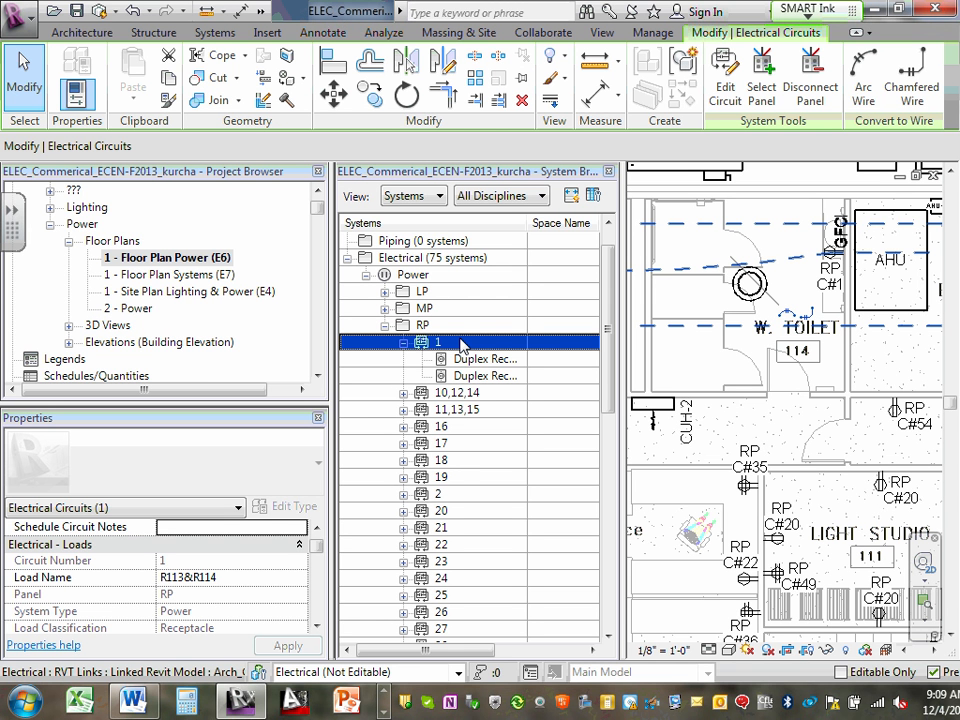
- Expand panel LP and its circuit 1 in the System Browser to list the connected light fixtures
{"action": "left_click", "coordinate": [385, 292]}
{"action": "left_click", "coordinate": [404, 309]}
{"action": "left_click", "coordinate": [404, 309]}
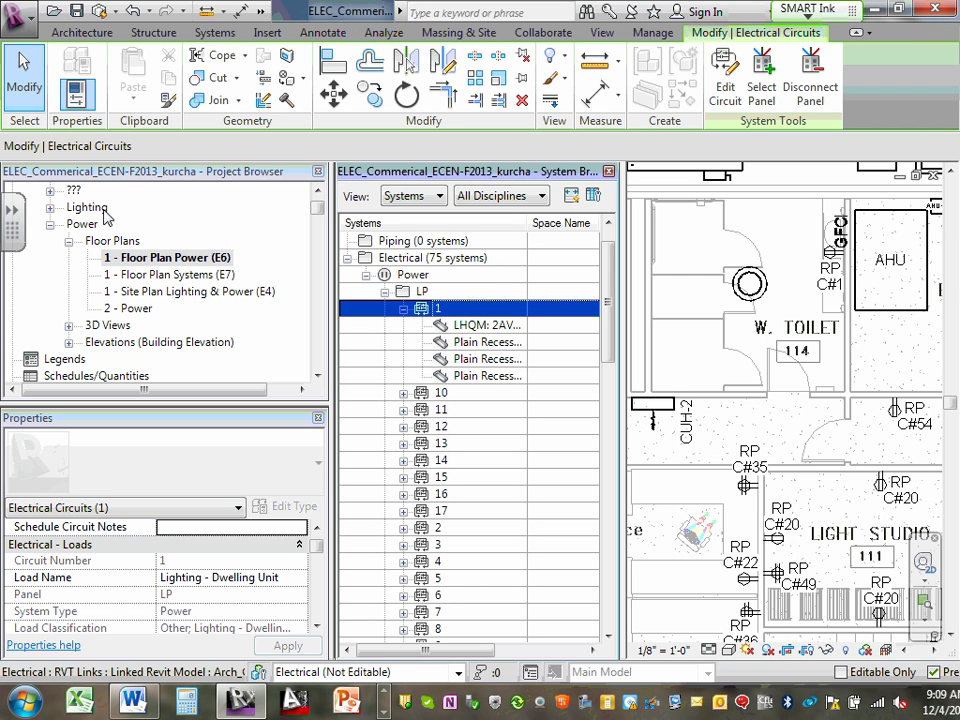
- Open the 1 - Floor Plan Lighting (E5) view and select LP circuit 1
{"action": "left_click", "coordinate": [50, 207]}
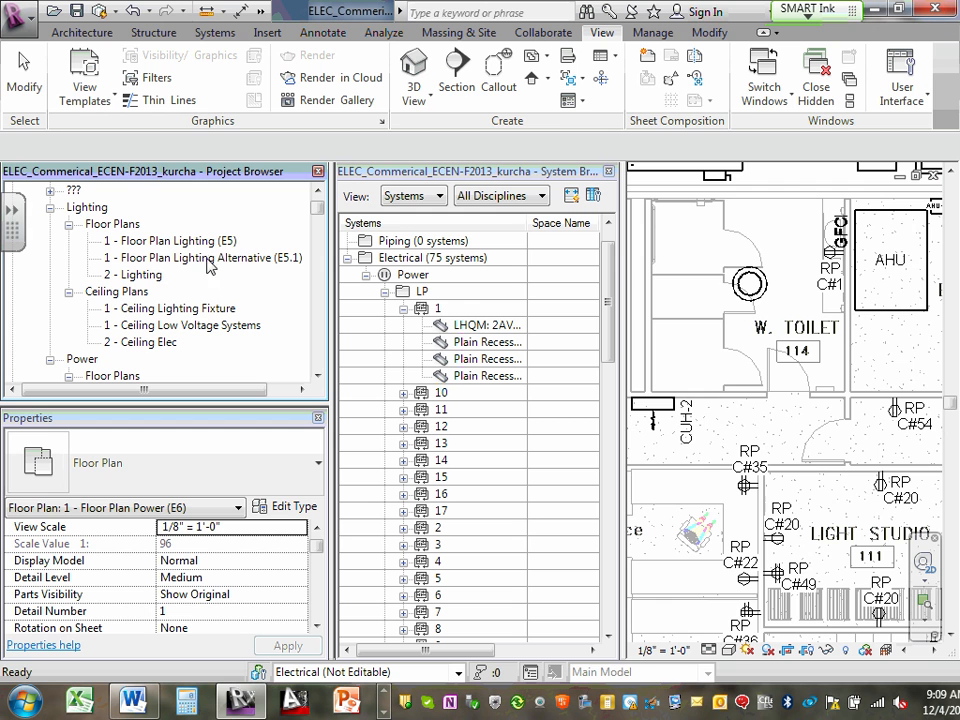
{"action": "double_click", "coordinate": [165, 241]}
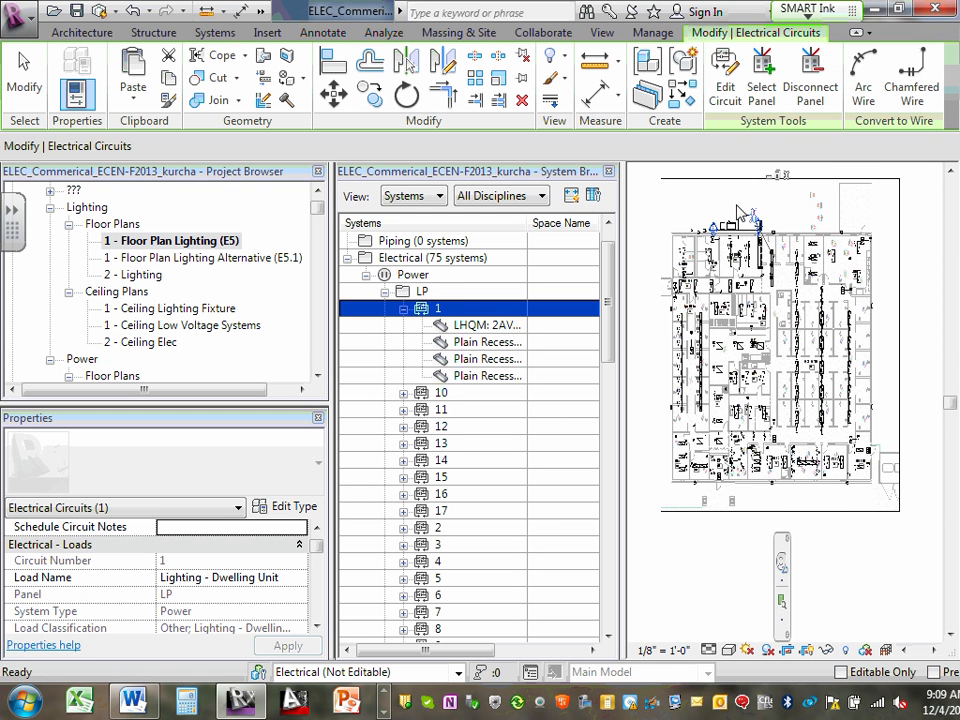
{"action": "left_click", "coordinate": [449, 309]}
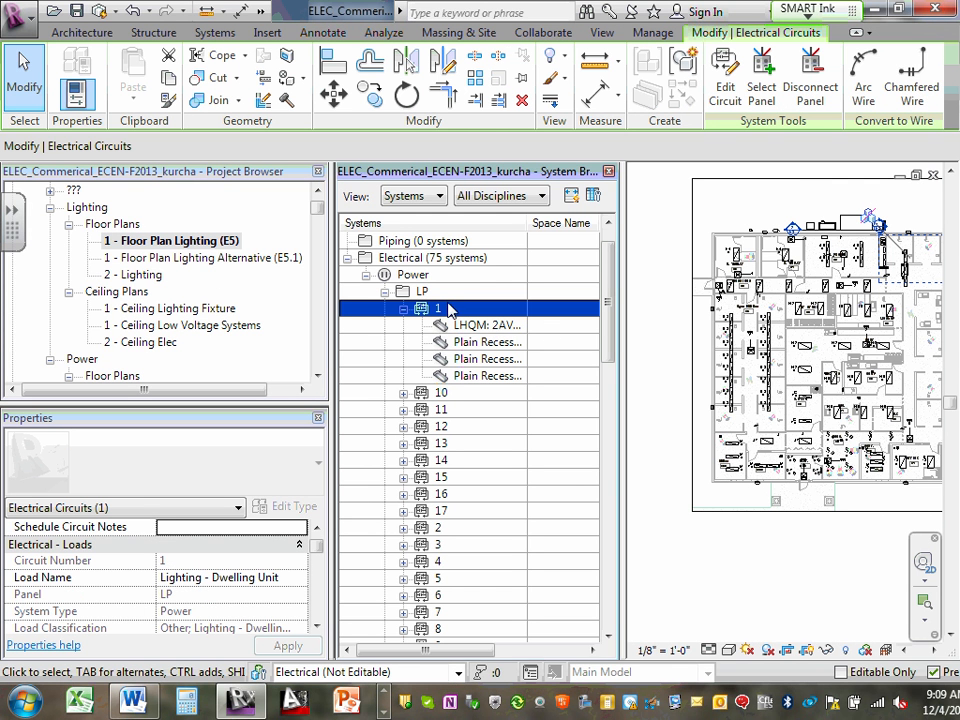
- Examine the wiring path of LP circuit 1 on the lighting plan, following its fixtures through the lounge and the adjoining office
{"action": "left_click", "coordinate": [932, 652]}
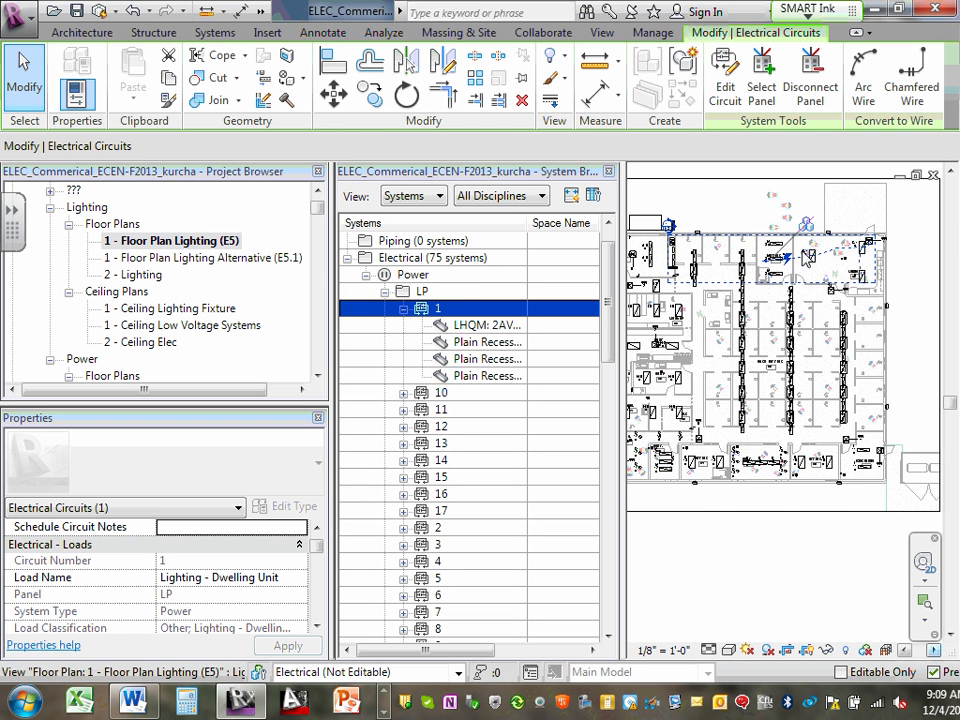
{"action": "scroll", "coordinate": [808, 258], "scroll_direction": "up", "scroll_amount": 4}
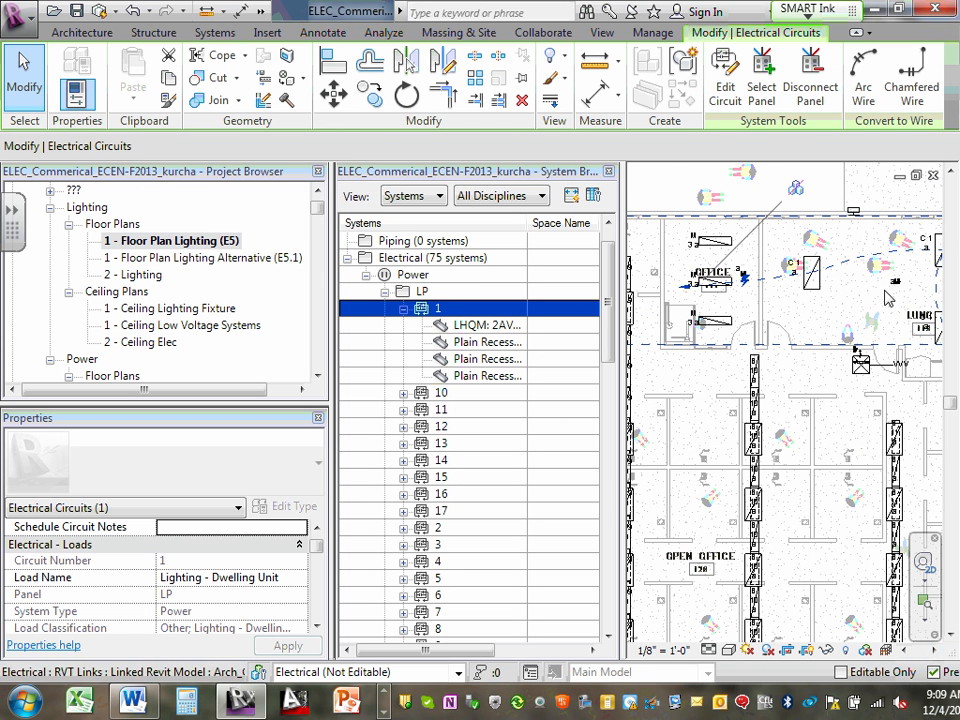
{"action": "scroll", "coordinate": [866, 296], "scroll_direction": "up", "scroll_amount": 3}
{"action": "scroll", "coordinate": [866, 298], "scroll_direction": "down", "scroll_amount": 4}
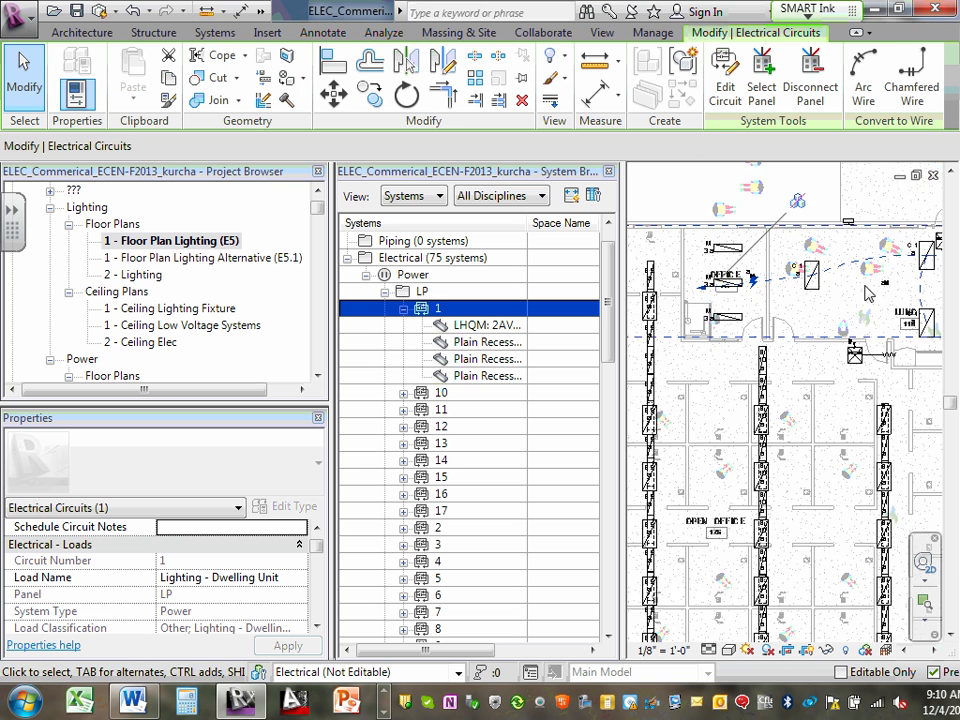
{"action": "scroll", "coordinate": [866, 292], "scroll_direction": "up", "scroll_amount": 4}
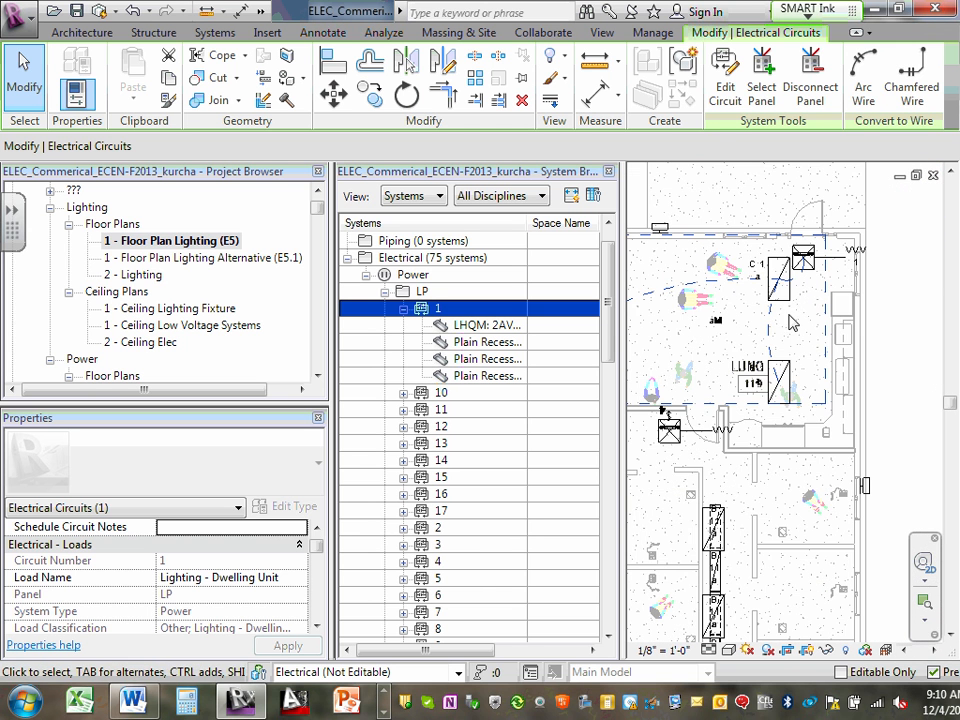
{"action": "scroll", "coordinate": [716, 370], "scroll_direction": "up", "scroll_amount": 3}
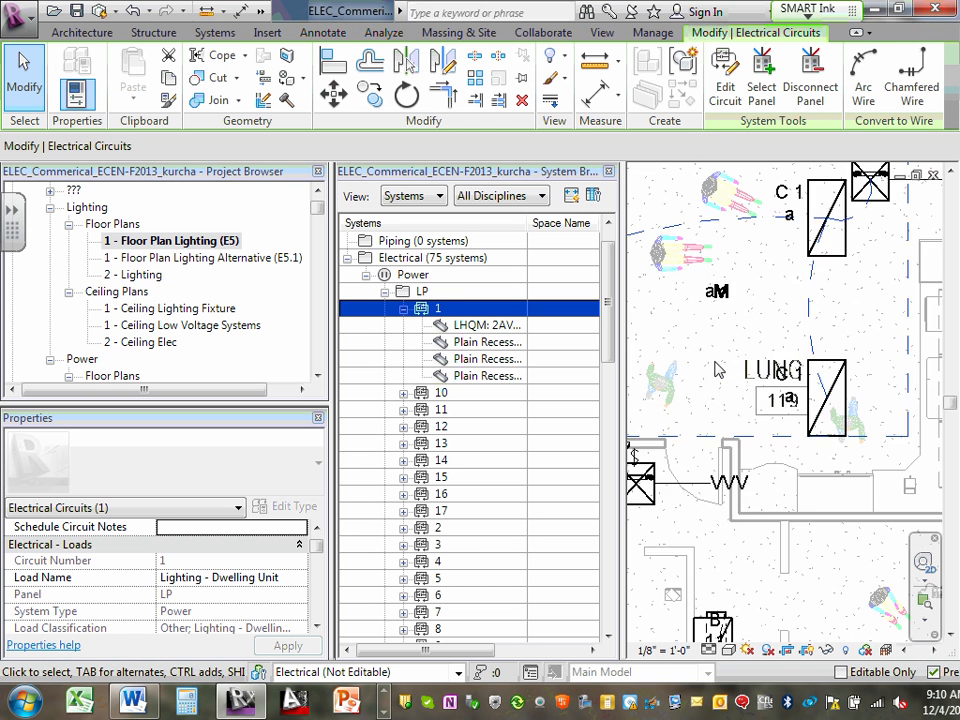
{"action": "scroll", "coordinate": [716, 370], "scroll_direction": "down", "scroll_amount": 5}
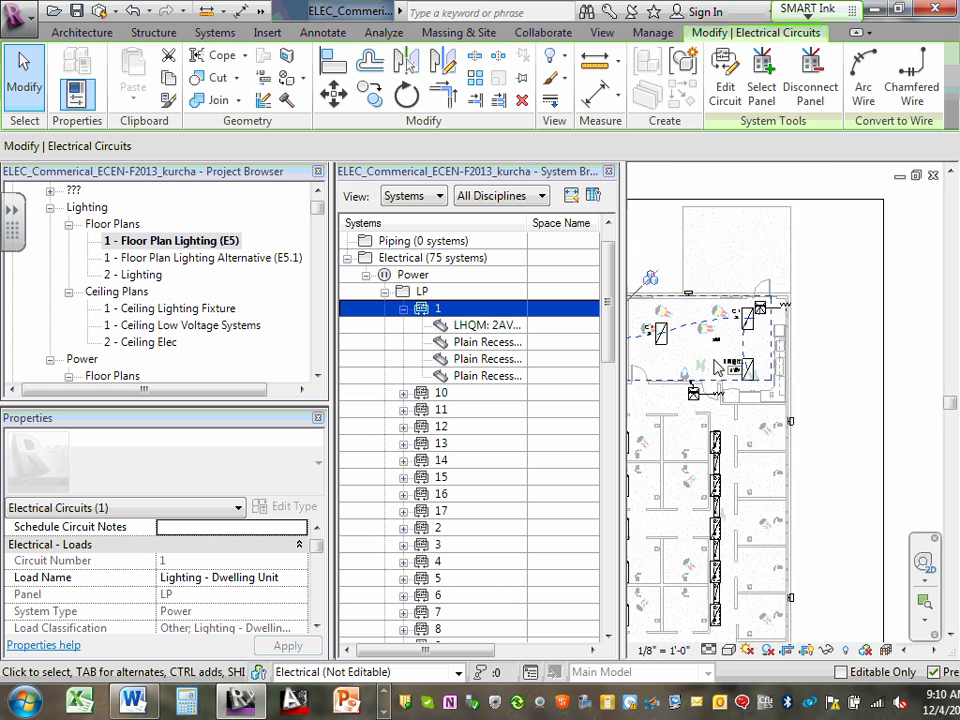
{"action": "mouse_move", "coordinate": [815, 335]}
{"action": "middle_mouse_down"}
{"action": "mouse_move", "coordinate": [830, 328]}
{"action": "mouse_move", "coordinate": [800, 334]}
{"action": "middle_mouse_up"}
{"action": "scroll", "coordinate": [790, 336], "scroll_direction": "up", "scroll_amount": 5}
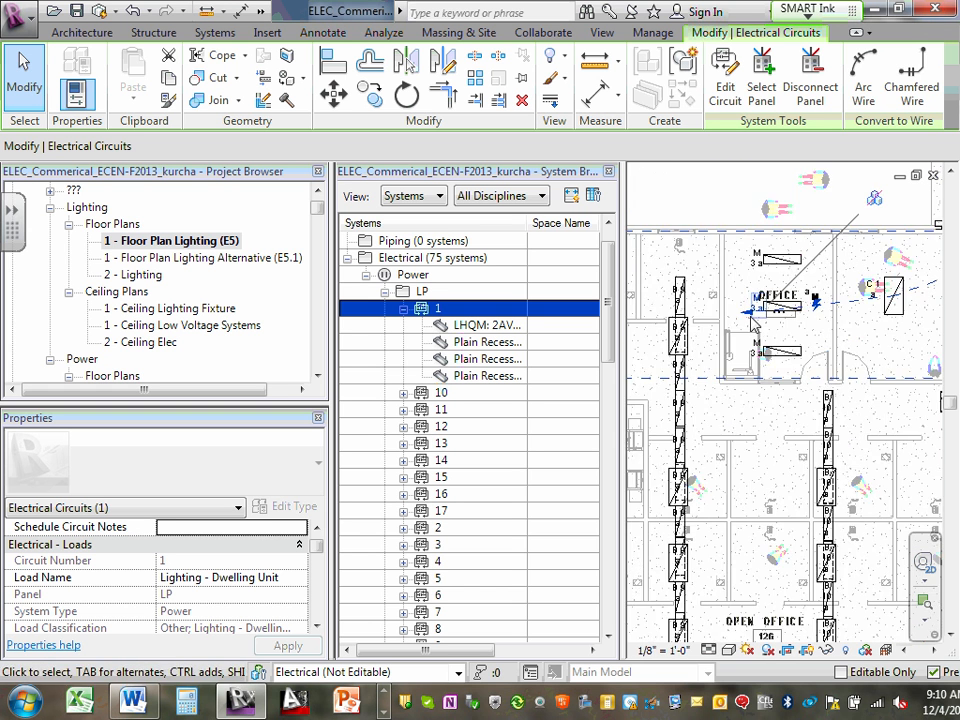
- Move the middle 1x4 recessed lighting fixture in the office upward on the plan, clear of the room number tag
{"action": "scroll", "coordinate": [800, 320], "scroll_direction": "up", "scroll_amount": 5}
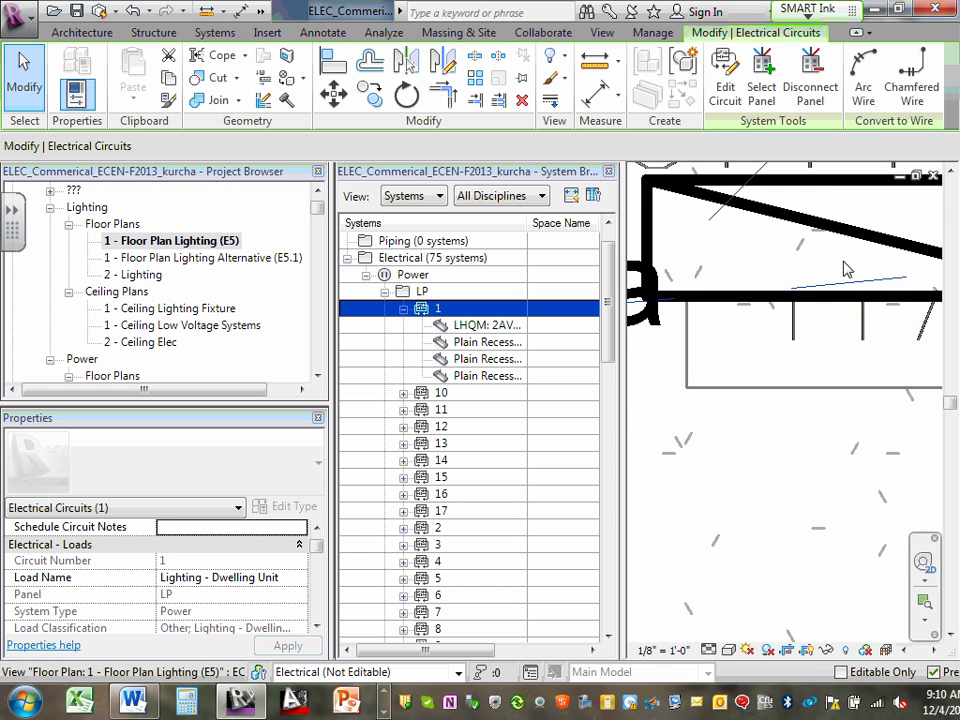
{"action": "scroll", "coordinate": [848, 285], "scroll_direction": "down", "scroll_amount": 3}
{"action": "scroll", "coordinate": [851, 303], "scroll_direction": "down", "scroll_amount": 2}
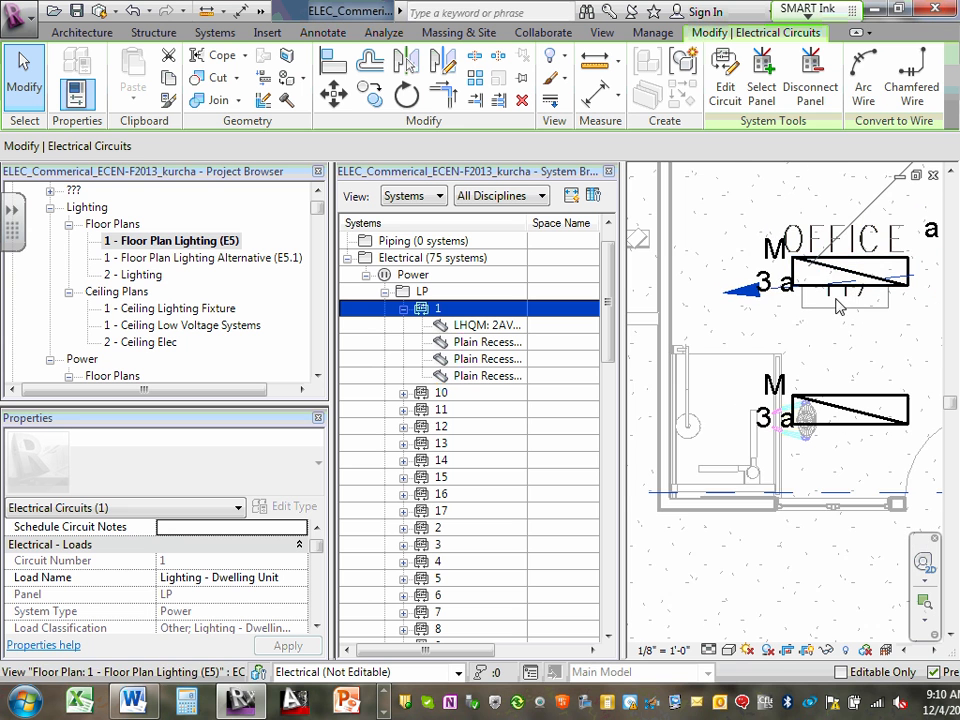
{"action": "middle_click_drag", "start_coordinate": [881, 334], "coordinate": [786, 322]}
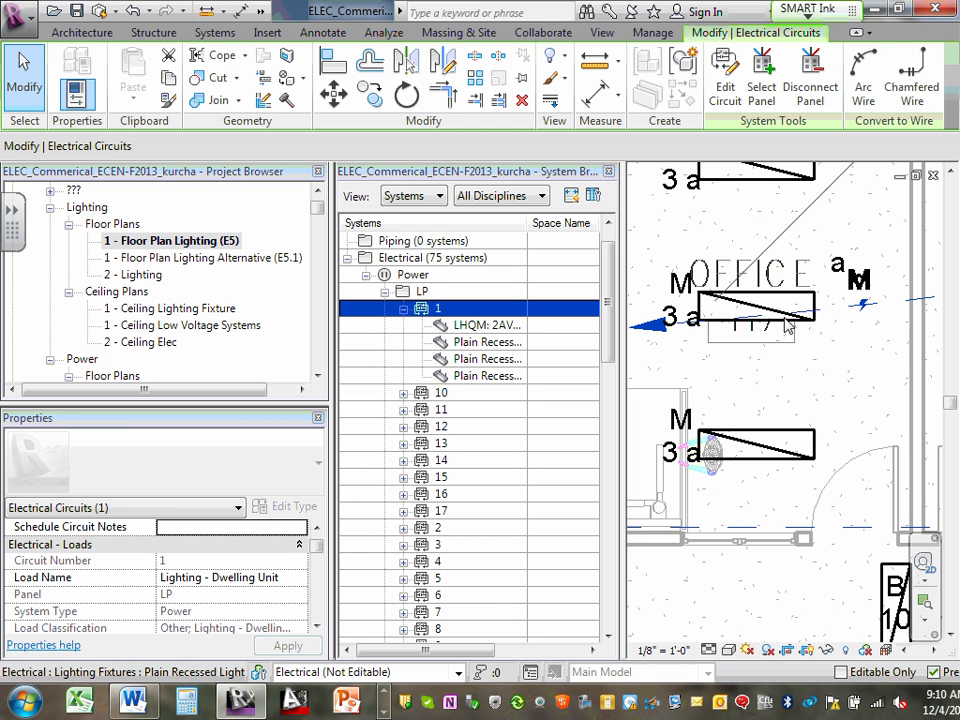
{"action": "left_click", "coordinate": [775, 312]}
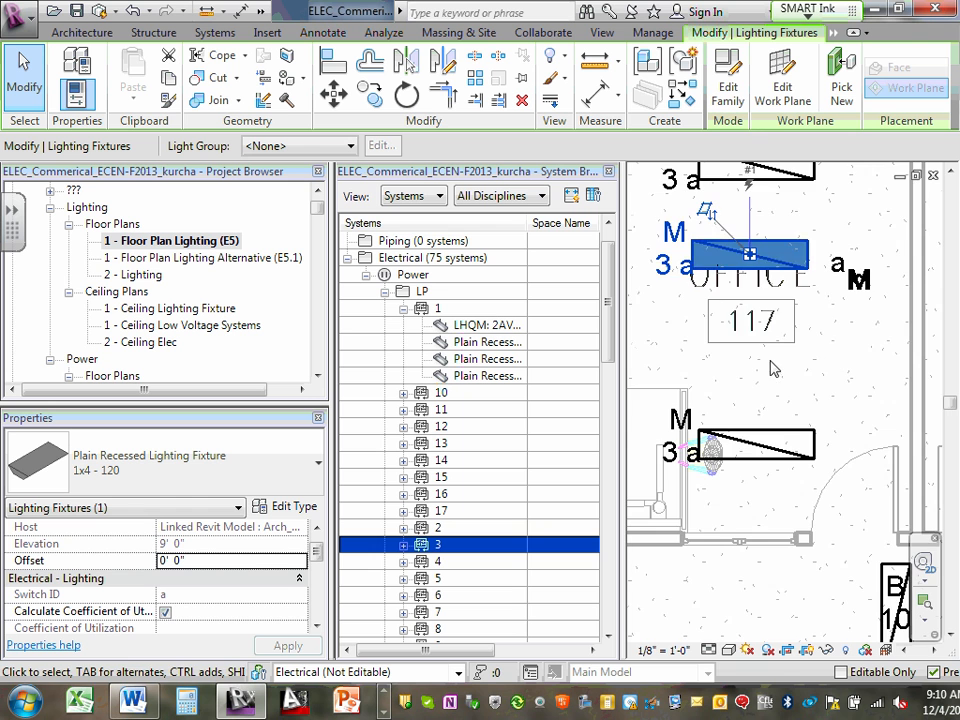
- Check the room number tag of the lounge served by LP circuit 1
{"action": "scroll", "coordinate": [776, 368], "scroll_direction": "down", "scroll_amount": 3}
{"action": "scroll", "coordinate": [770, 370], "scroll_direction": "down", "scroll_amount": 3}
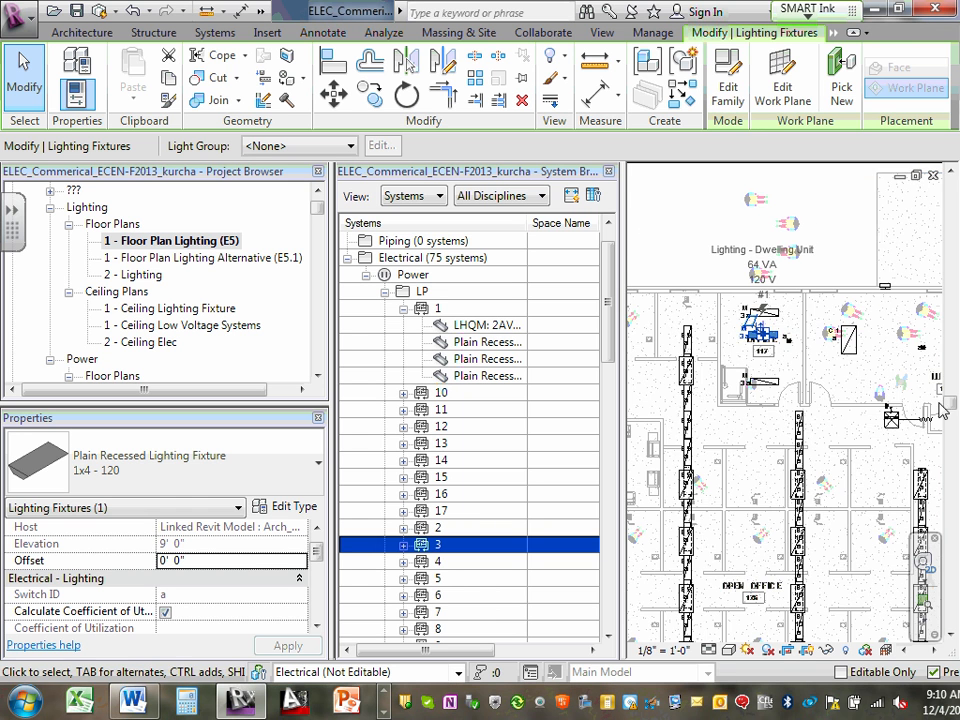
{"action": "scroll", "coordinate": [945, 405], "scroll_direction": "down", "scroll_amount": 2}
{"action": "scroll", "coordinate": [950, 400], "scroll_direction": "up", "scroll_amount": 5}
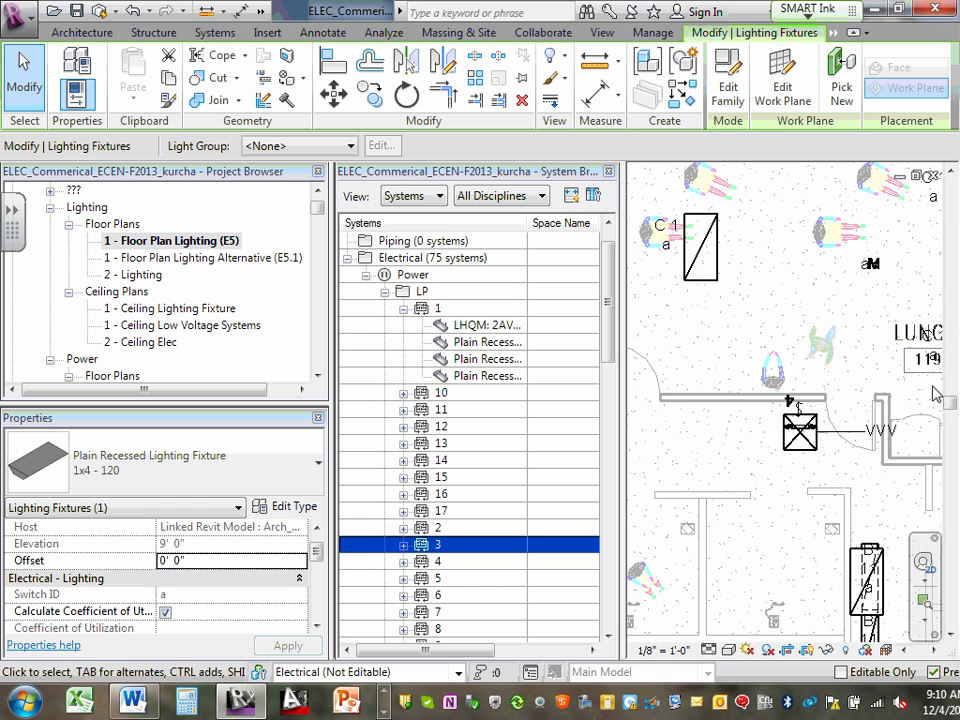
{"action": "scroll", "coordinate": [926, 395], "scroll_direction": "up", "scroll_amount": 4}
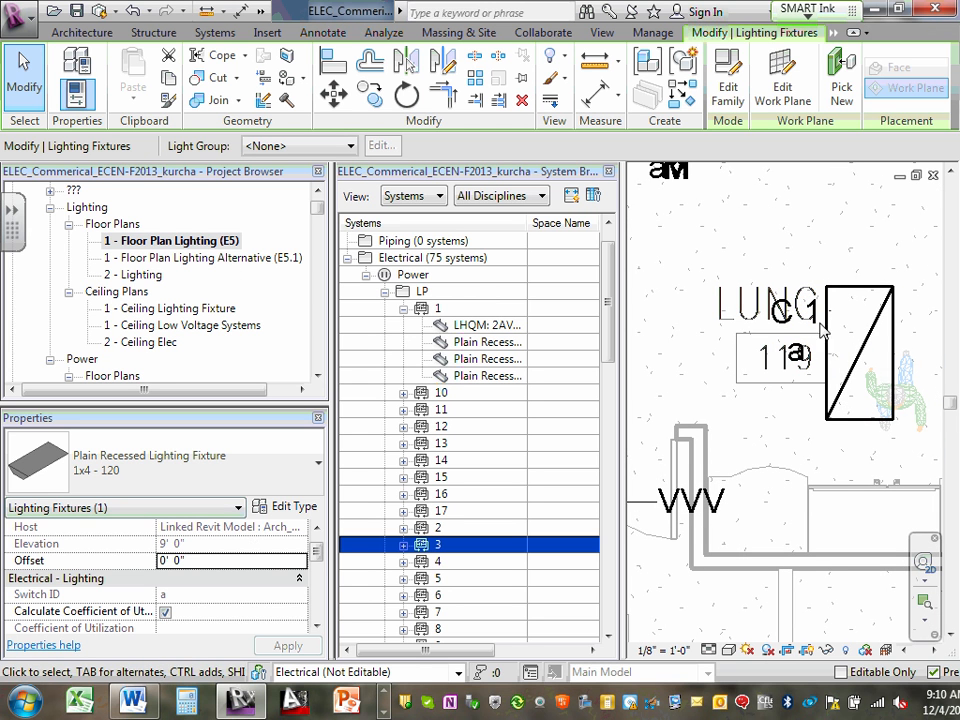
- Collapse and reselect LP circuit 1 in the System Browser, and set its load name to R117&R119
{"action": "double_click", "coordinate": [438, 309]}
{"action": "scroll", "coordinate": [531, 328], "scroll_direction": "down", "scroll_amount": 2}
{"action": "left_click", "coordinate": [531, 328], "text": "ctrl"}
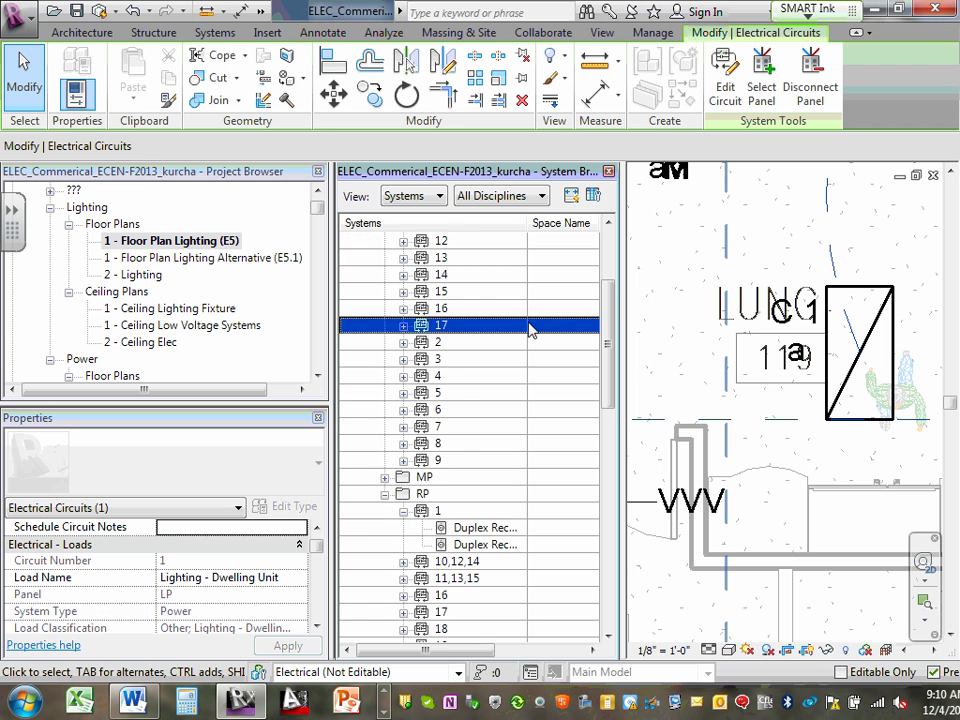
{"action": "scroll", "coordinate": [510, 328], "scroll_direction": "up", "scroll_amount": 2}
{"action": "scroll", "coordinate": [470, 340], "scroll_direction": "up", "scroll_amount": 1}
{"action": "left_click", "coordinate": [350, 443], "text": "ctrl"}
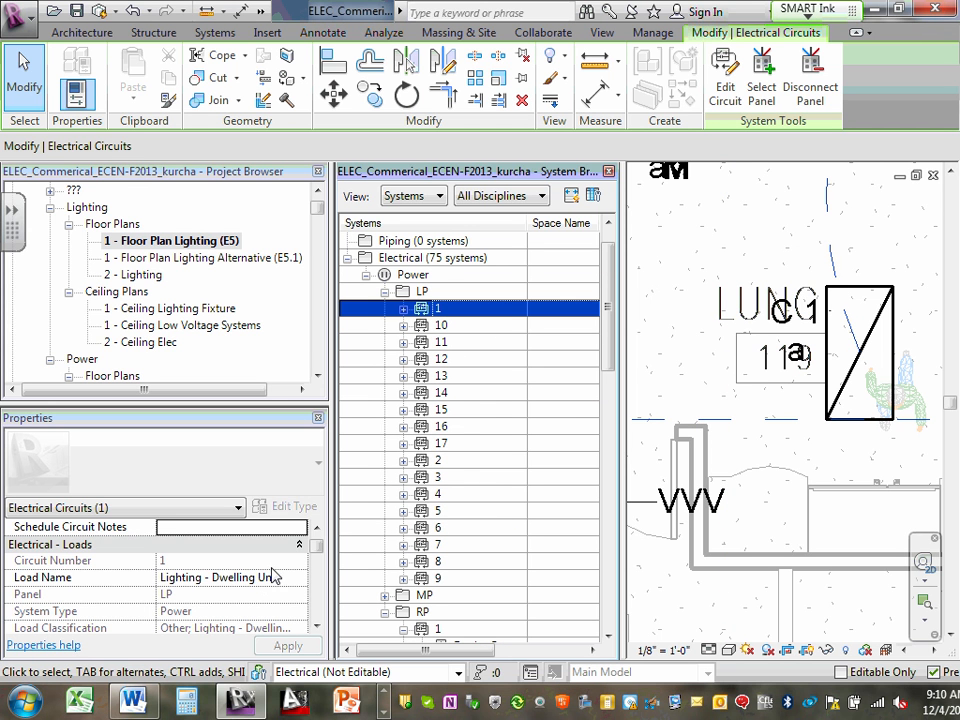
{"action": "left_click", "coordinate": [304, 584]}
{"action": "left_click_drag", "start_coordinate": [293, 577], "coordinate": [153, 591]}
{"action": "type", "text": "R117"}
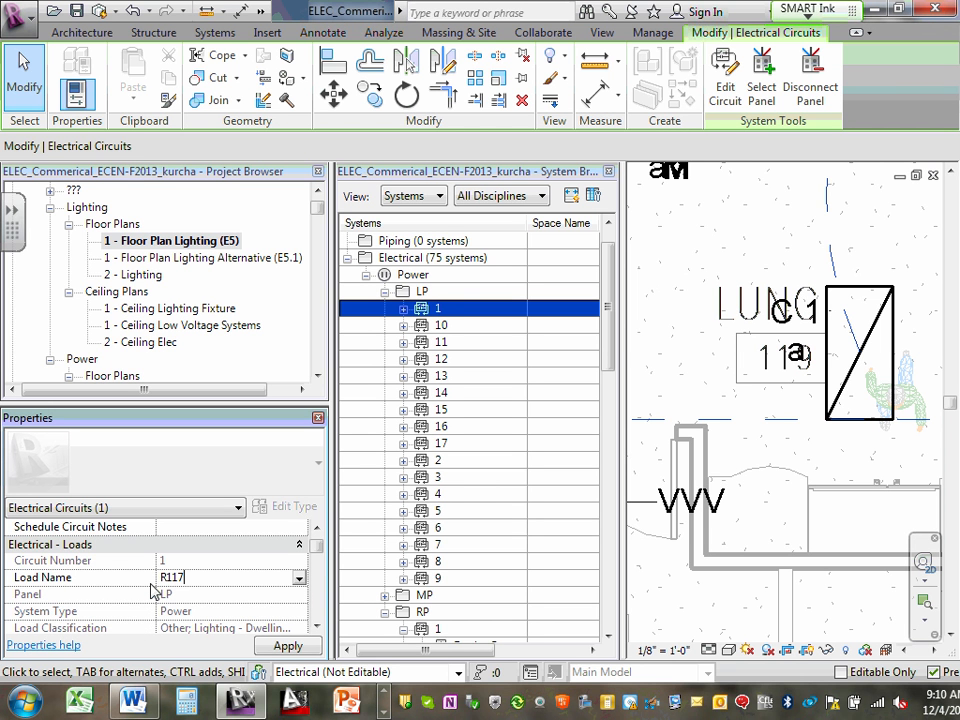
{"action": "type", "text": "&R119"}
{"action": "left_click", "coordinate": [303, 646]}
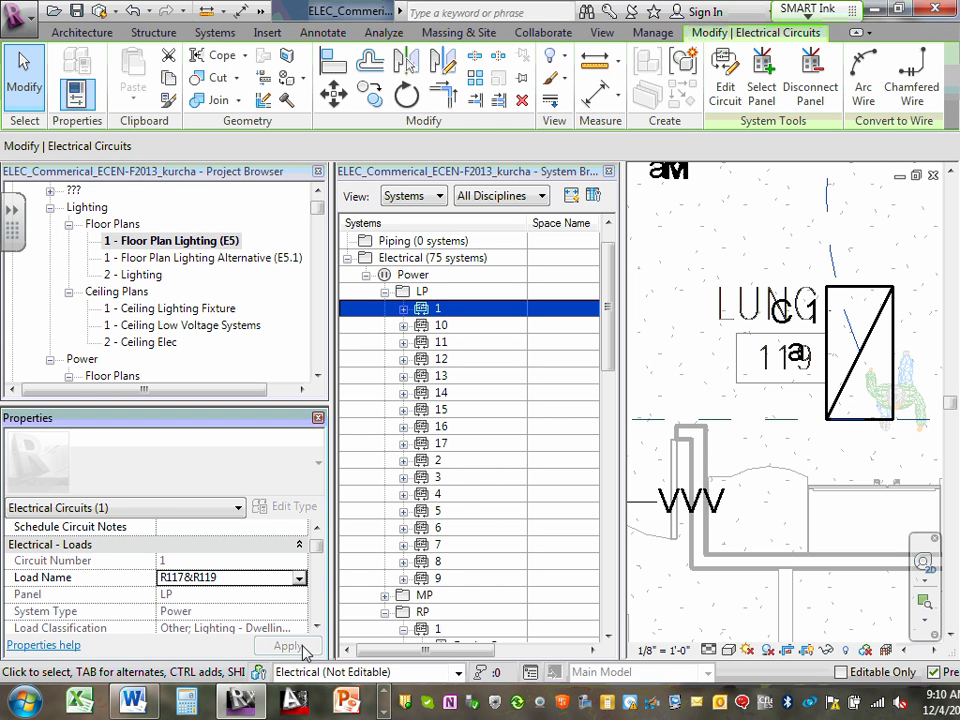
- Collapse panel LP and expand panel MP in the System Browser to list the MP circuits
{"action": "scroll", "coordinate": [681, 360], "scroll_direction": "down", "scroll_amount": 5}
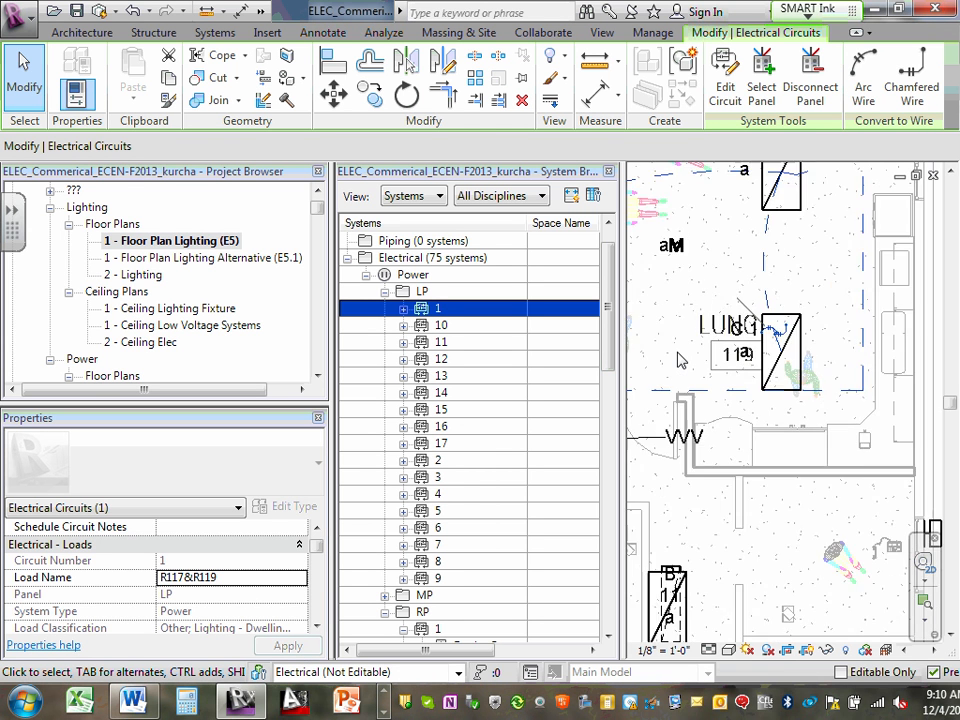
{"action": "scroll", "coordinate": [690, 380], "scroll_direction": "down", "scroll_amount": 3}
{"action": "middle_click_drag", "start_coordinate": [735, 403], "coordinate": [862, 372]}
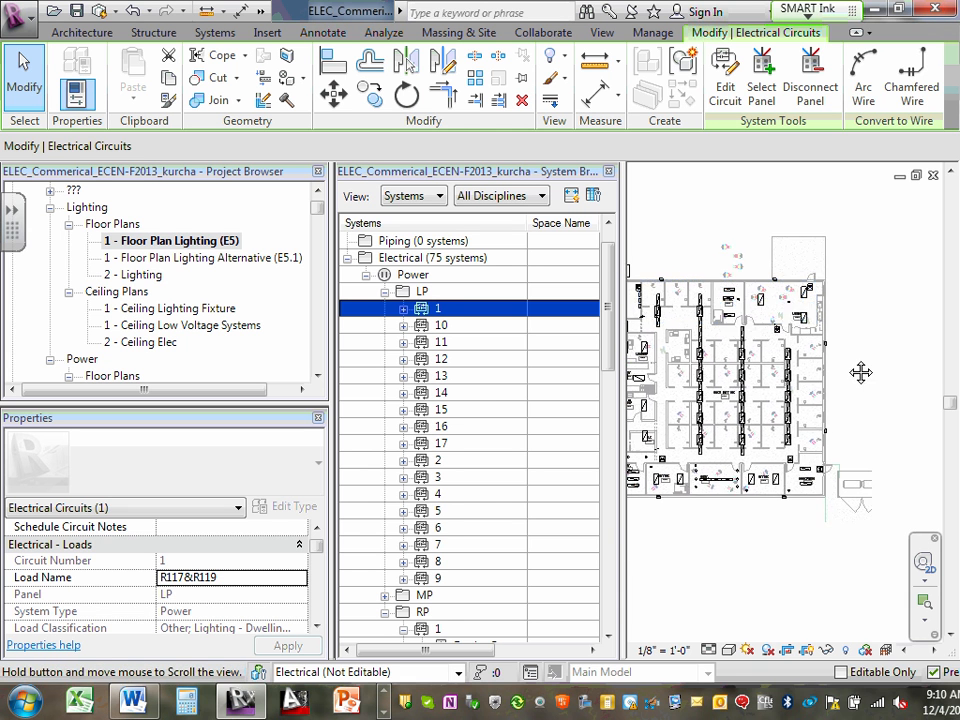
{"action": "left_click", "coordinate": [384, 292]}
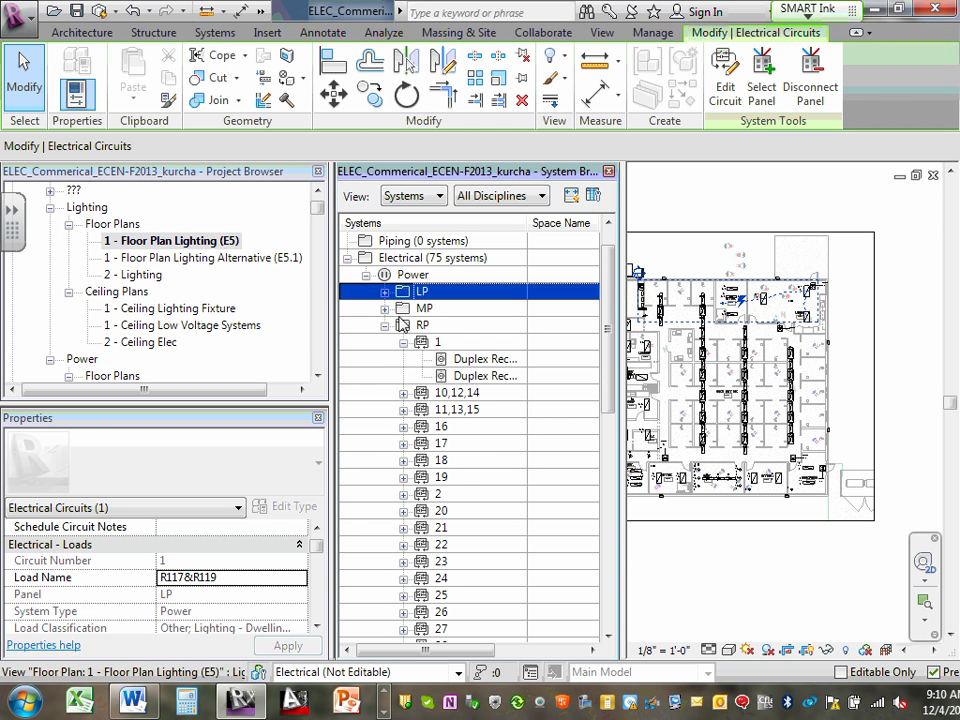
{"action": "left_click", "coordinate": [385, 309]}
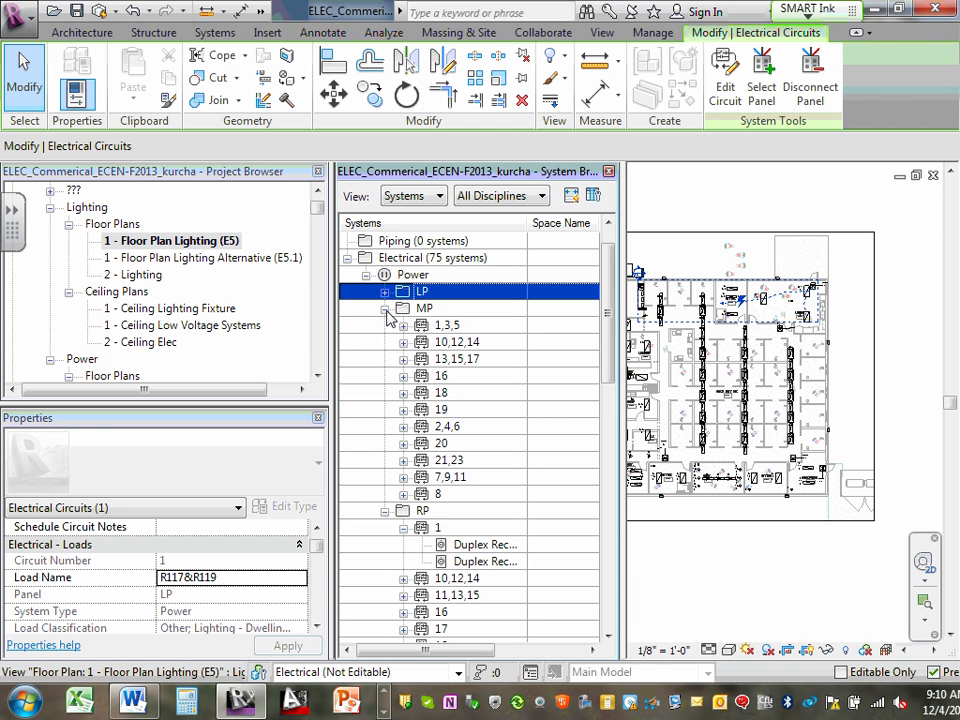
{"action": "left_click", "coordinate": [345, 343], "text": "ctrl"}
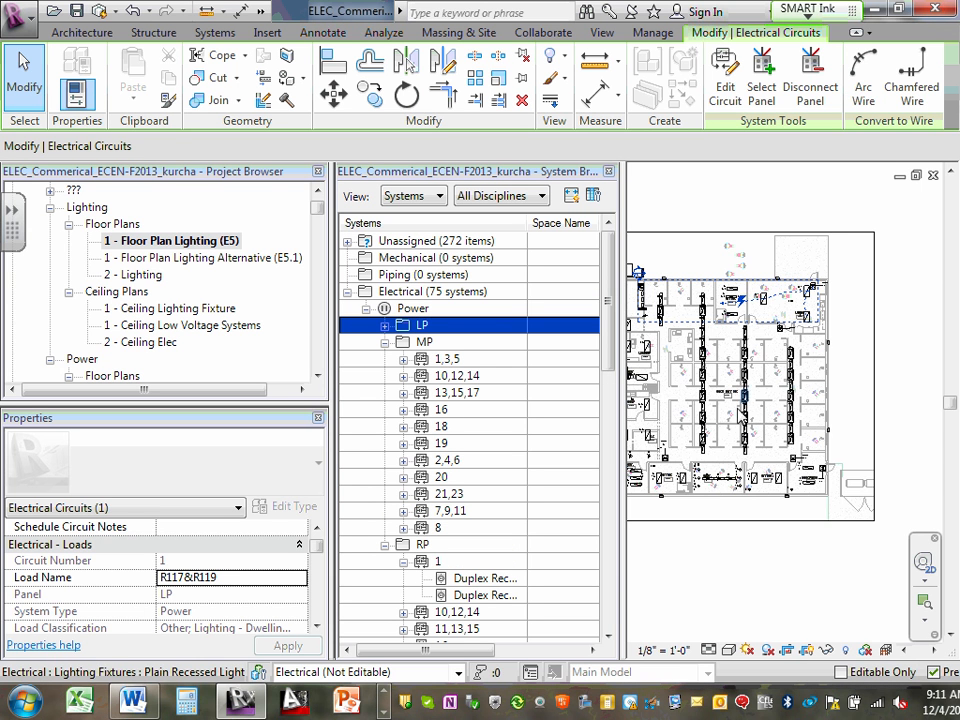
{"action": "scroll", "coordinate": [741, 416], "scroll_direction": "up", "scroll_amount": 6}
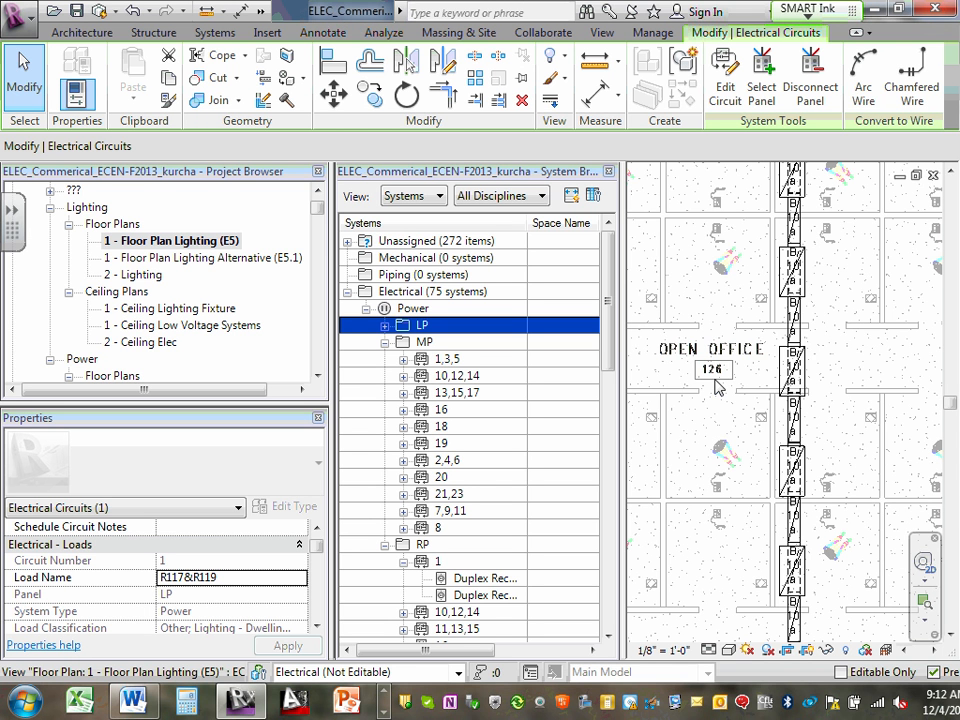
- Inspect the load name of MP circuit 1,3,5 and expand its branch down to the connected AHU-VFD equipment
{"action": "left_click", "coordinate": [448, 362]}
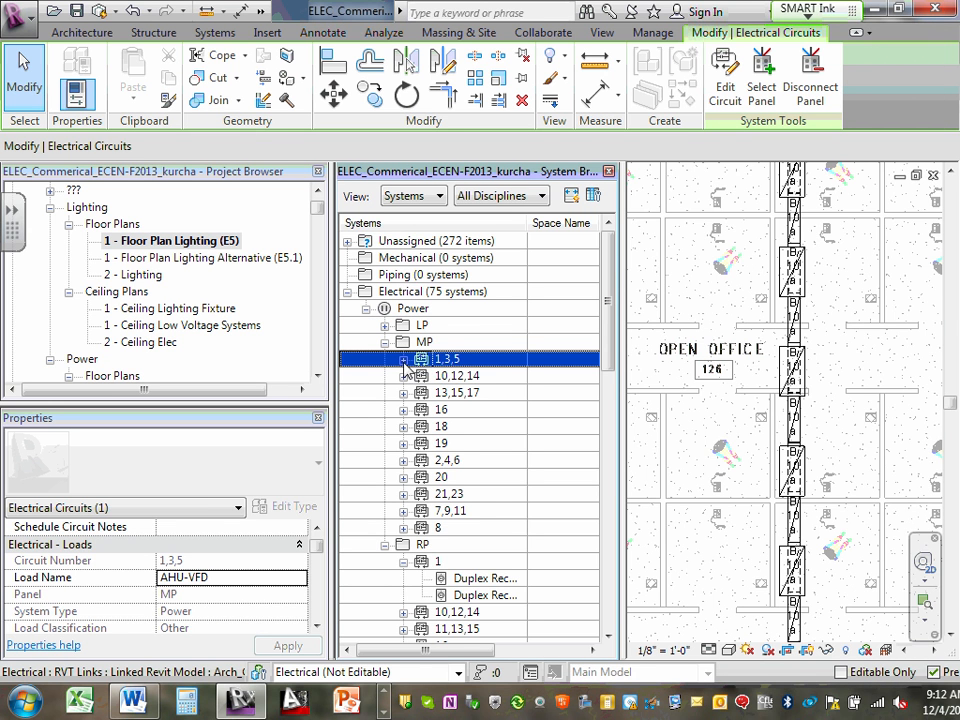
{"action": "left_click", "coordinate": [403, 360]}
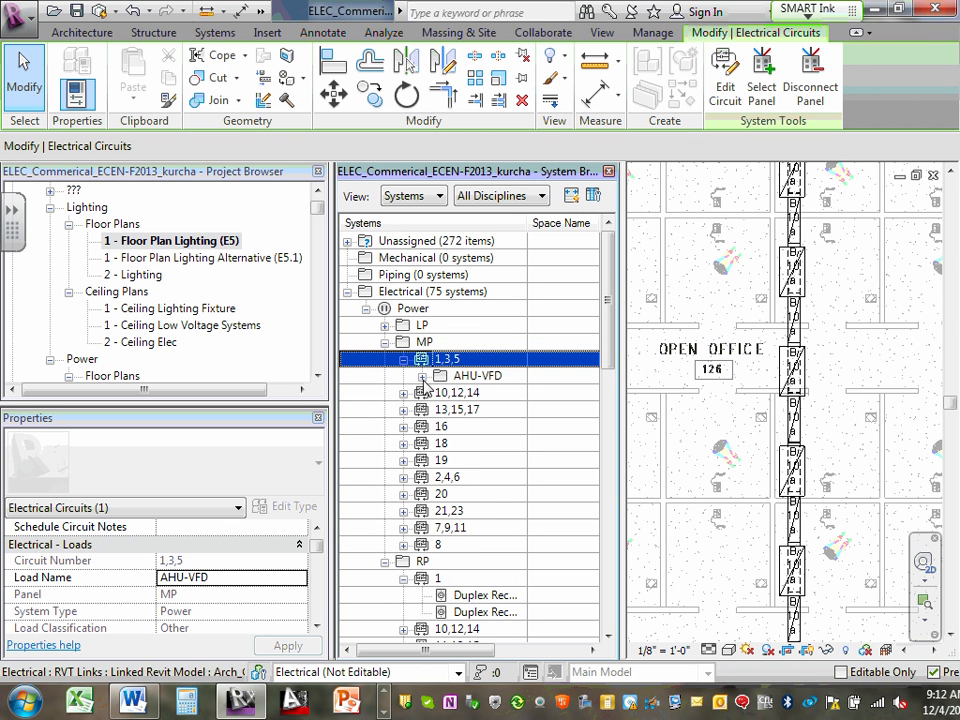
{"action": "left_click", "coordinate": [422, 377]}
{"action": "left_click", "coordinate": [452, 375]}
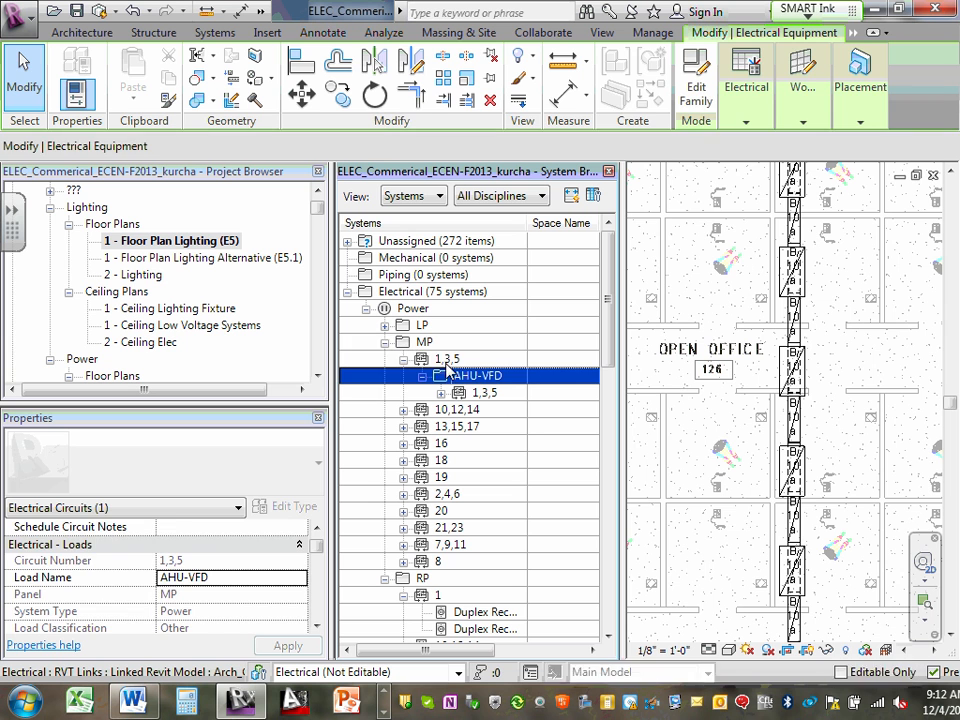
{"action": "left_click", "coordinate": [447, 359]}
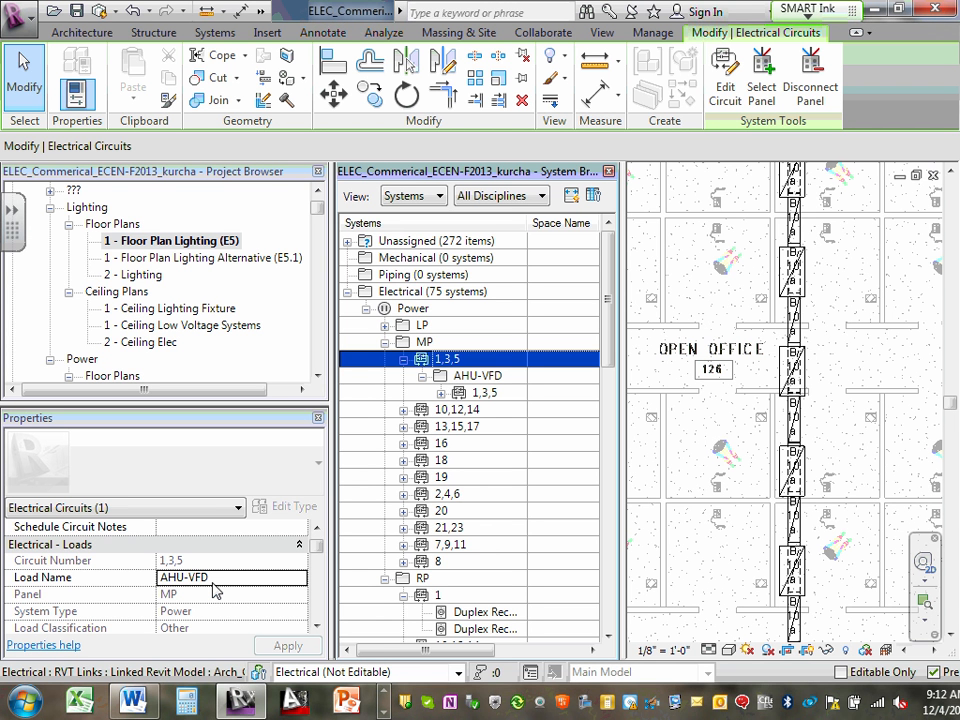
- Expand and select MP circuit 10,12,14 to check its connected equipment and load name
{"action": "left_click", "coordinate": [404, 411], "text": "ctrl"}
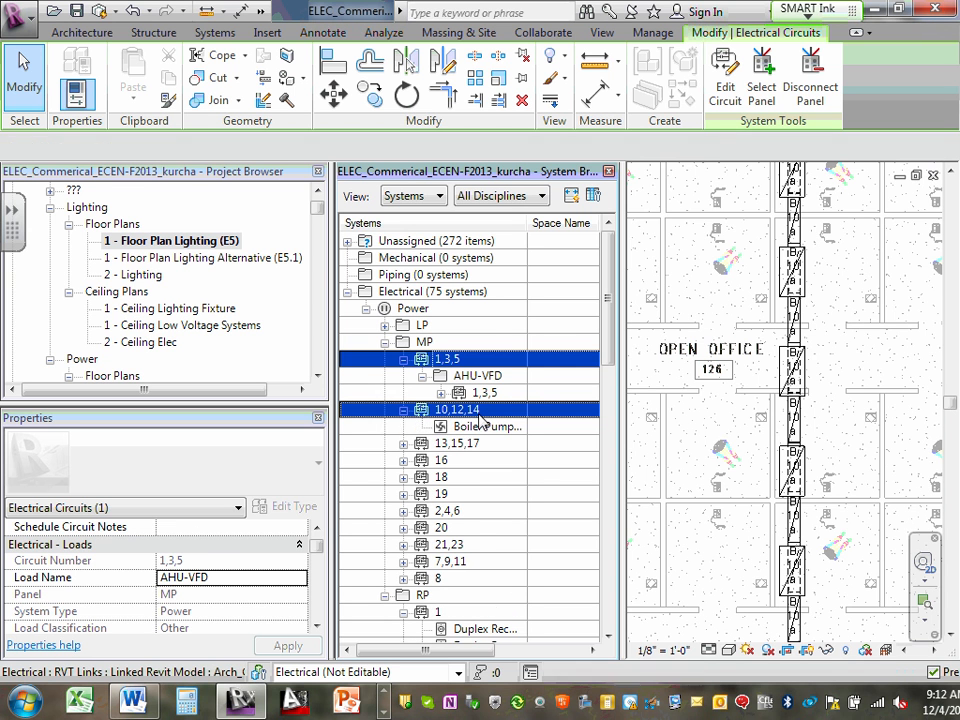
{"action": "left_click", "coordinate": [404, 411]}
{"action": "left_click", "coordinate": [404, 411]}
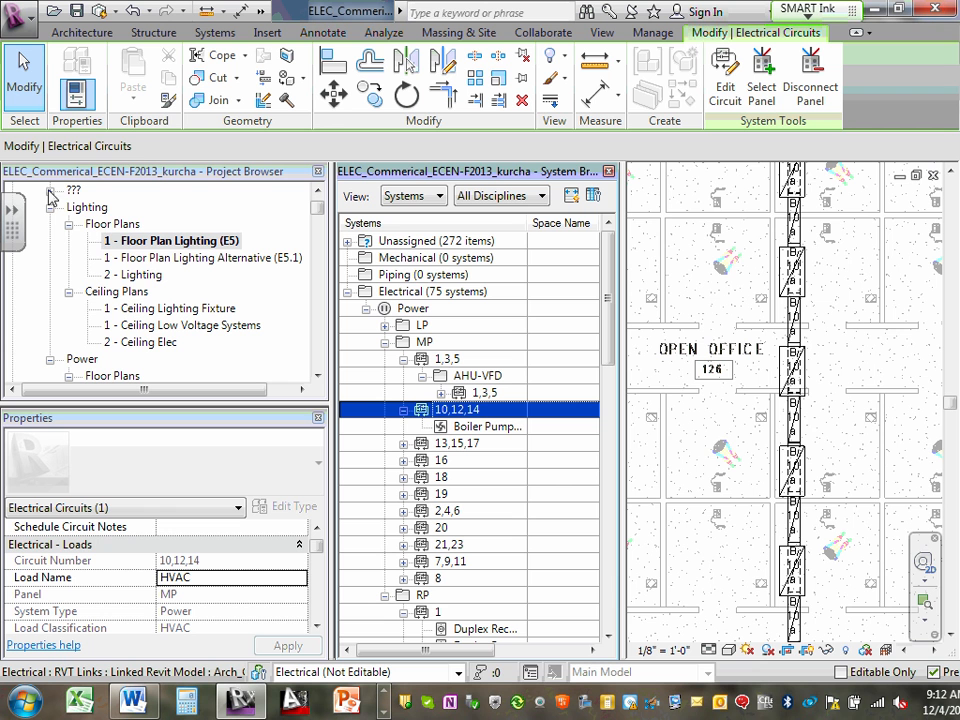
- Open the 1 - Floor Plan Power (E6) view, reselect MP circuit 10,12,14 and locate its boiler pump in room 116
{"action": "left_click", "coordinate": [317, 375]}
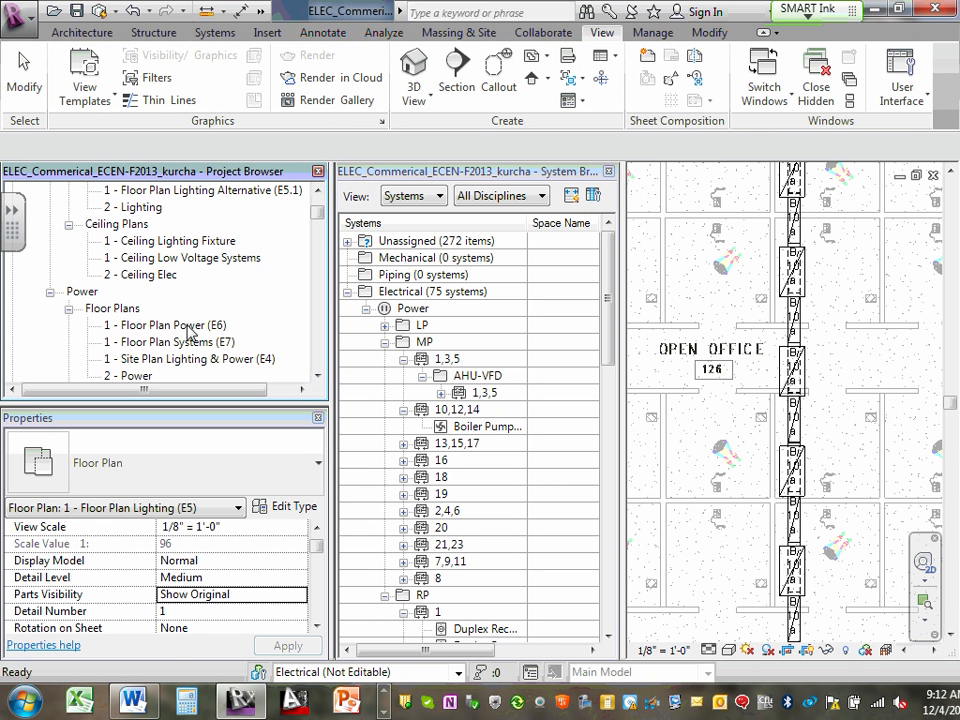
{"action": "double_click", "coordinate": [185, 325]}
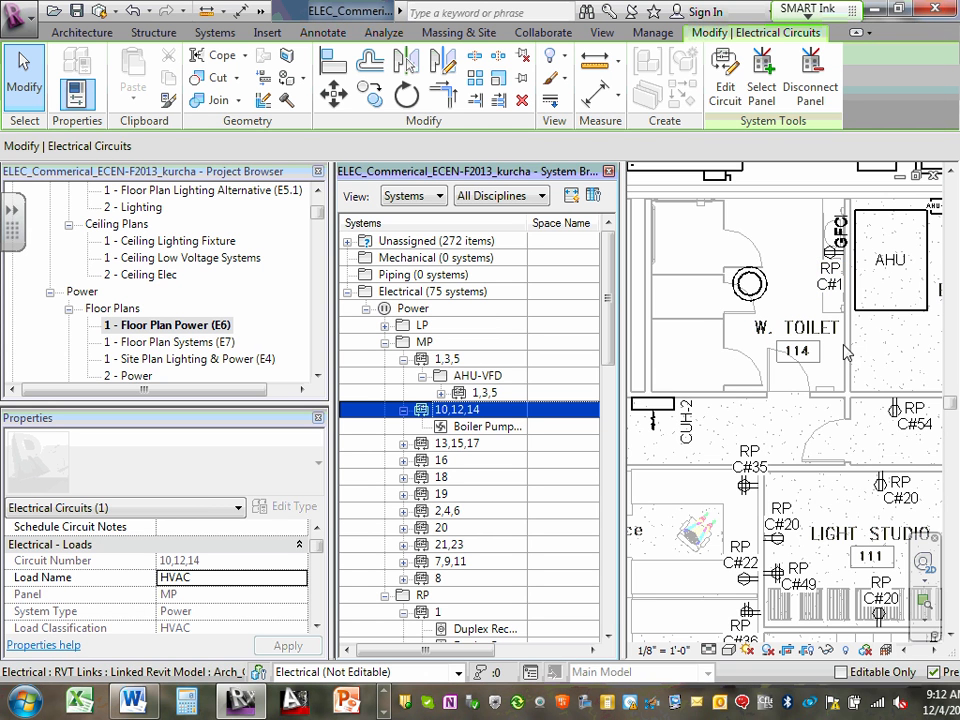
{"action": "scroll", "coordinate": [888, 358], "scroll_direction": "down", "scroll_amount": 5}
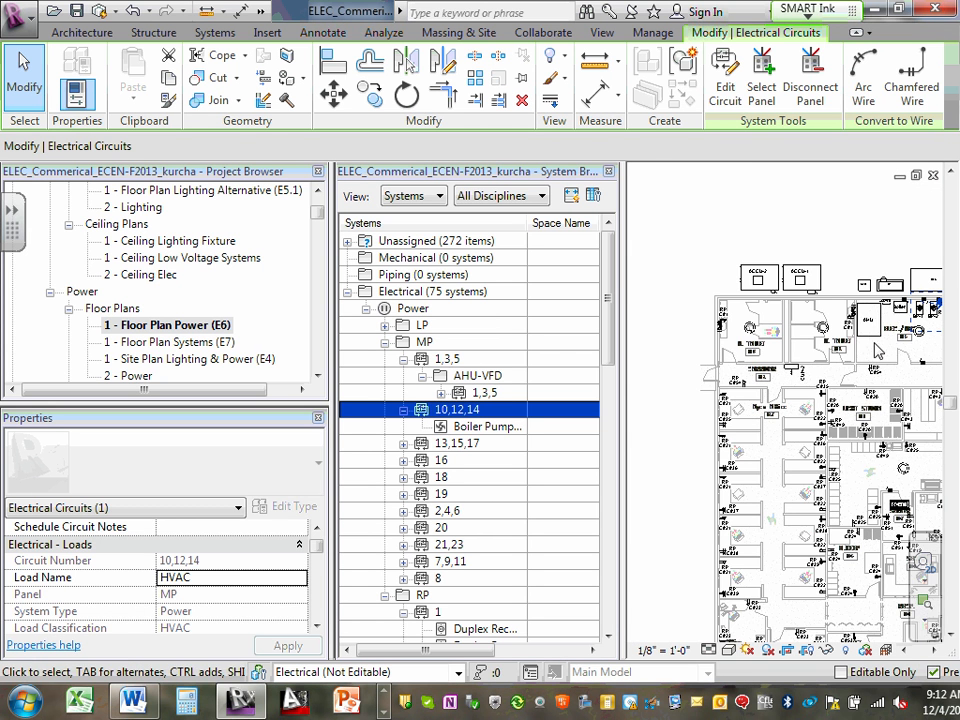
{"action": "middle_click_drag", "start_coordinate": [888, 358], "coordinate": [746, 372]}
{"action": "scroll", "coordinate": [788, 318], "scroll_direction": "up", "scroll_amount": 5}
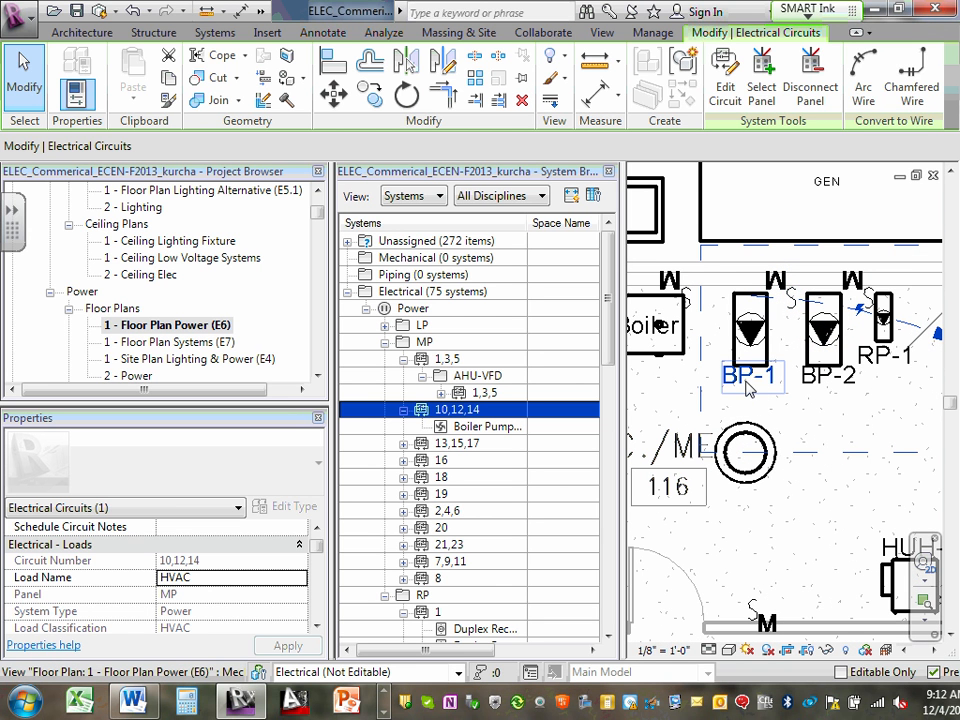
{"action": "scroll", "coordinate": [761, 358], "scroll_direction": "down", "scroll_amount": 4}
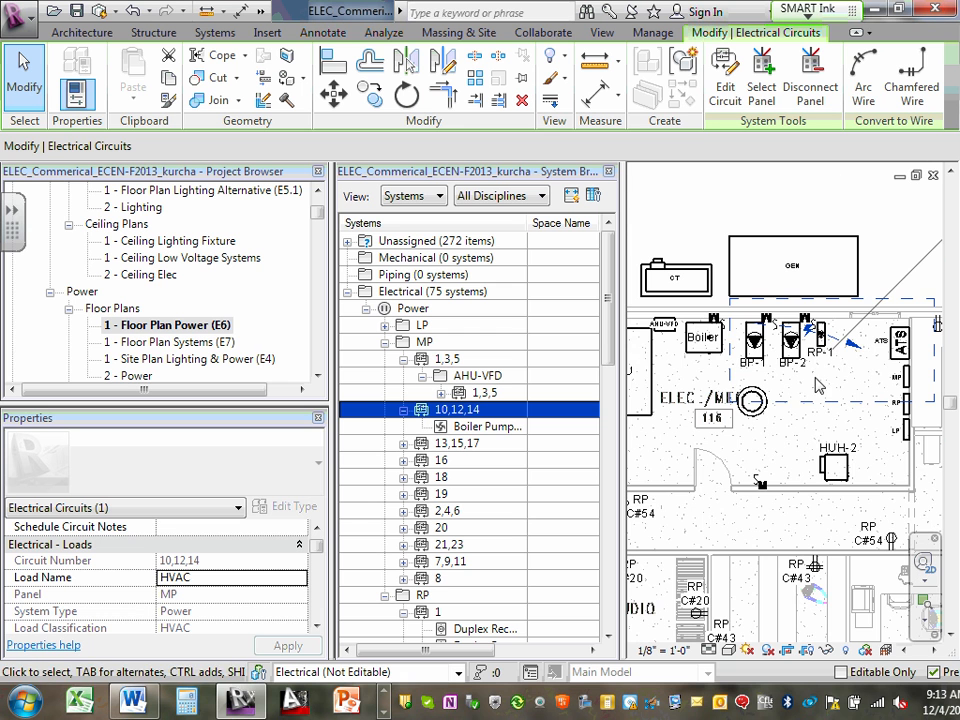
- Set the load name of MP circuit 10,12,14 to BP-1 and apply the change
{"action": "left_click", "coordinate": [172, 577]}
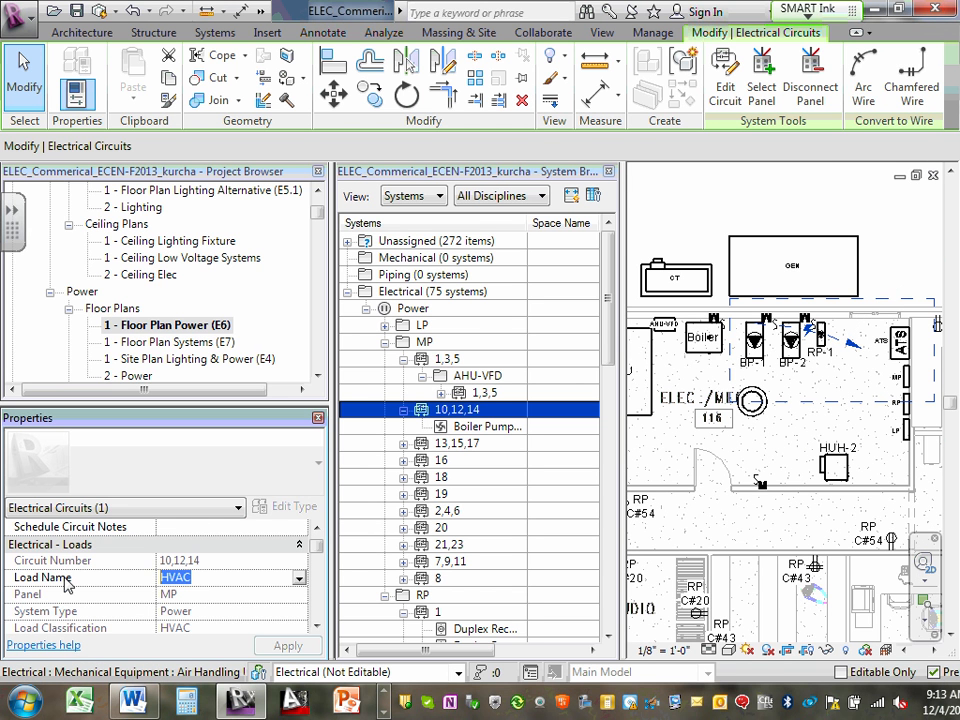
{"action": "type", "text": "Bp-1"}
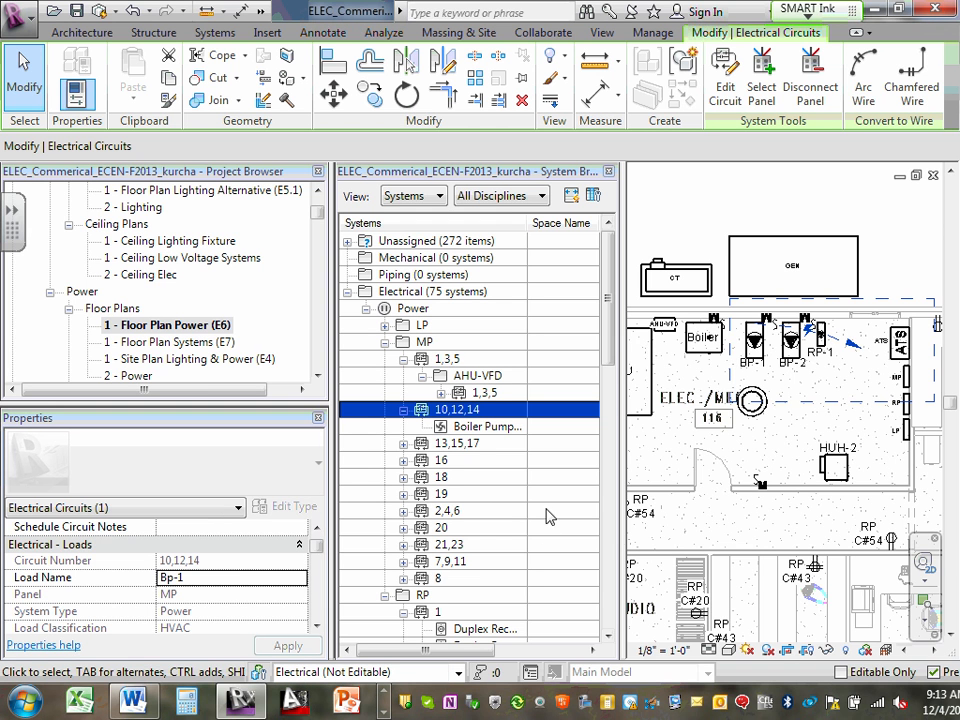
{"action": "left_click", "coordinate": [466, 445], "text": "ctrl"}
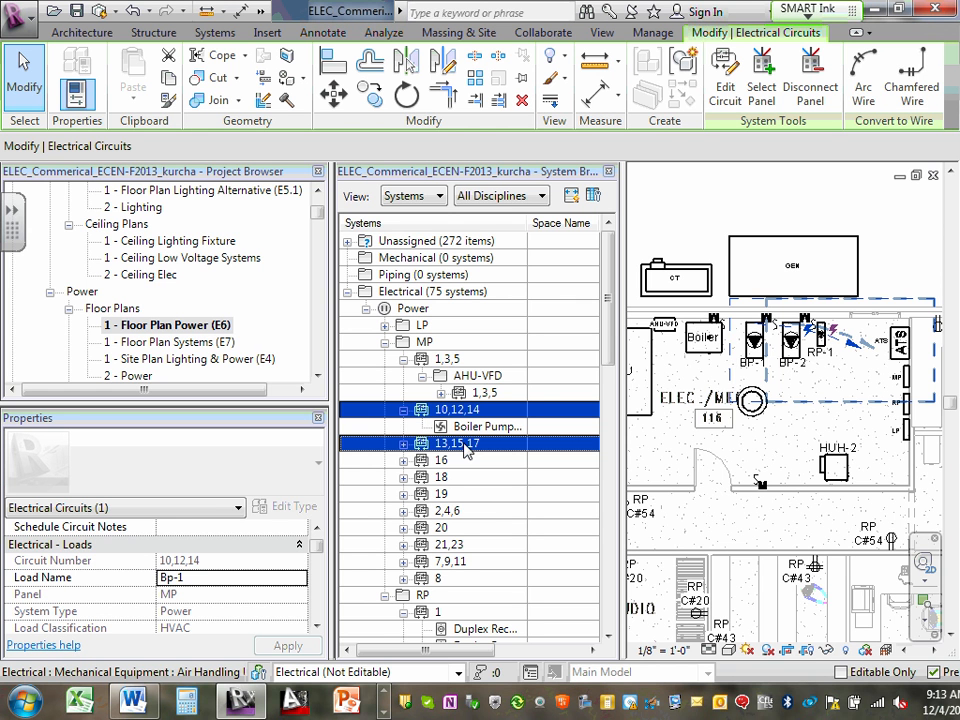
{"action": "left_click", "coordinate": [466, 445], "text": "ctrl"}
{"action": "left_click", "coordinate": [170, 578]}
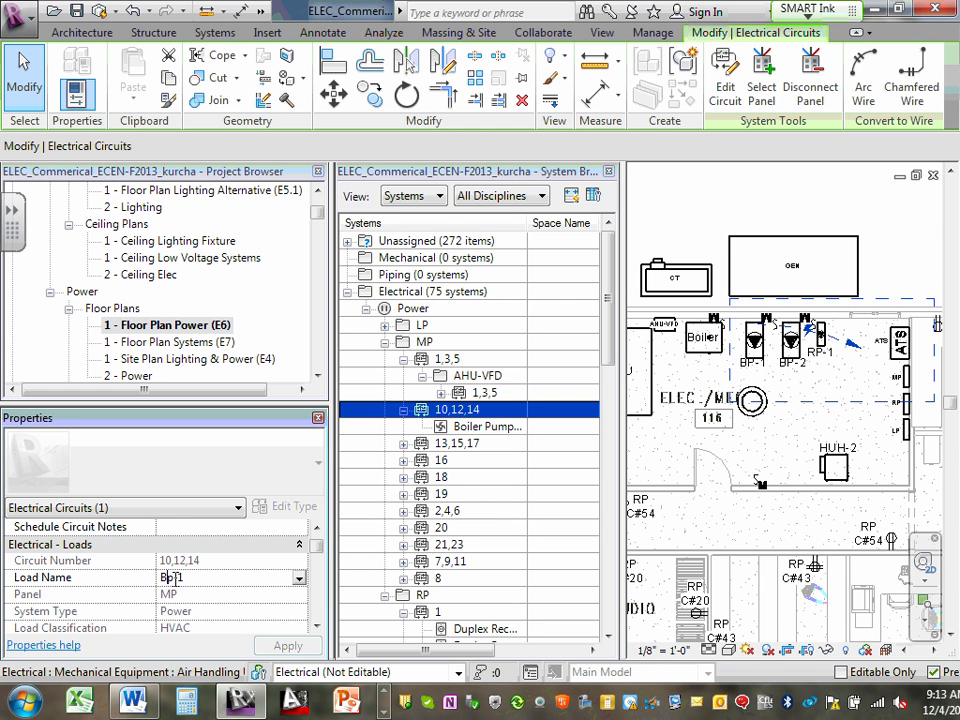
{"action": "left_click_drag", "start_coordinate": [171, 578], "coordinate": [166, 578]}
{"action": "type", "text": "P"}
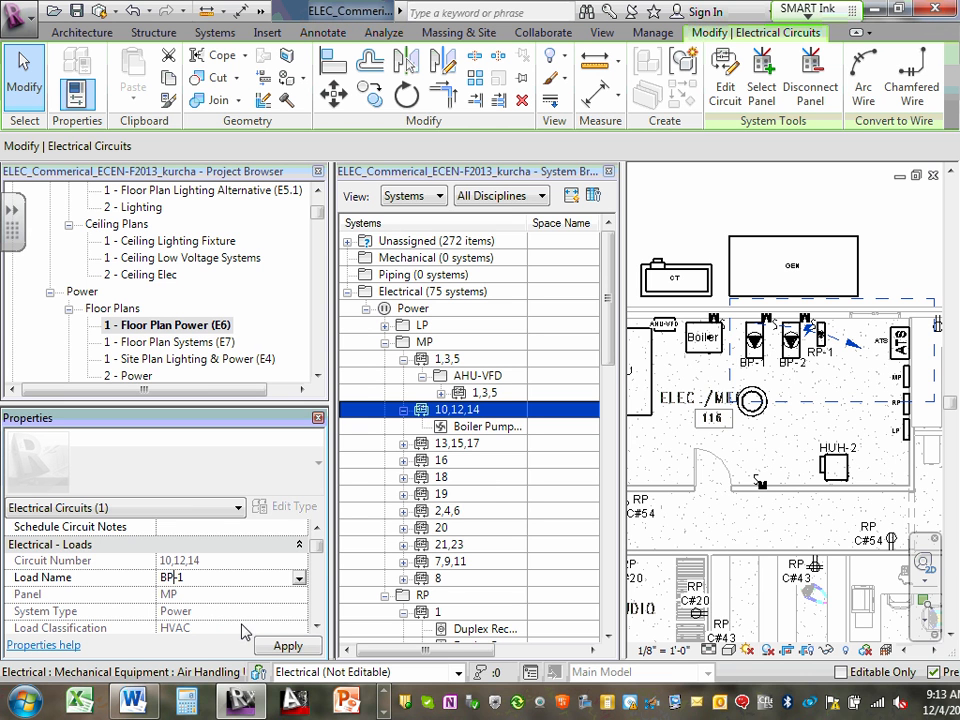
{"action": "left_click", "coordinate": [286, 646]}
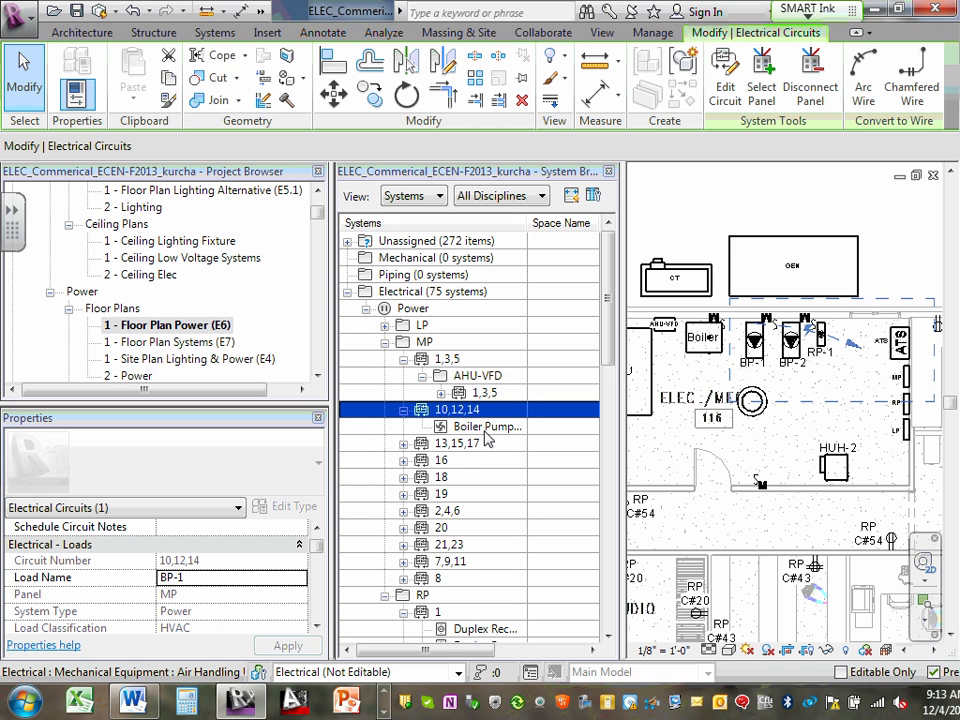
- Expand MP circuit 13,15,17 to see its boiler pump, and set the circuit's load name to BP-2
{"action": "left_click", "coordinate": [404, 444]}
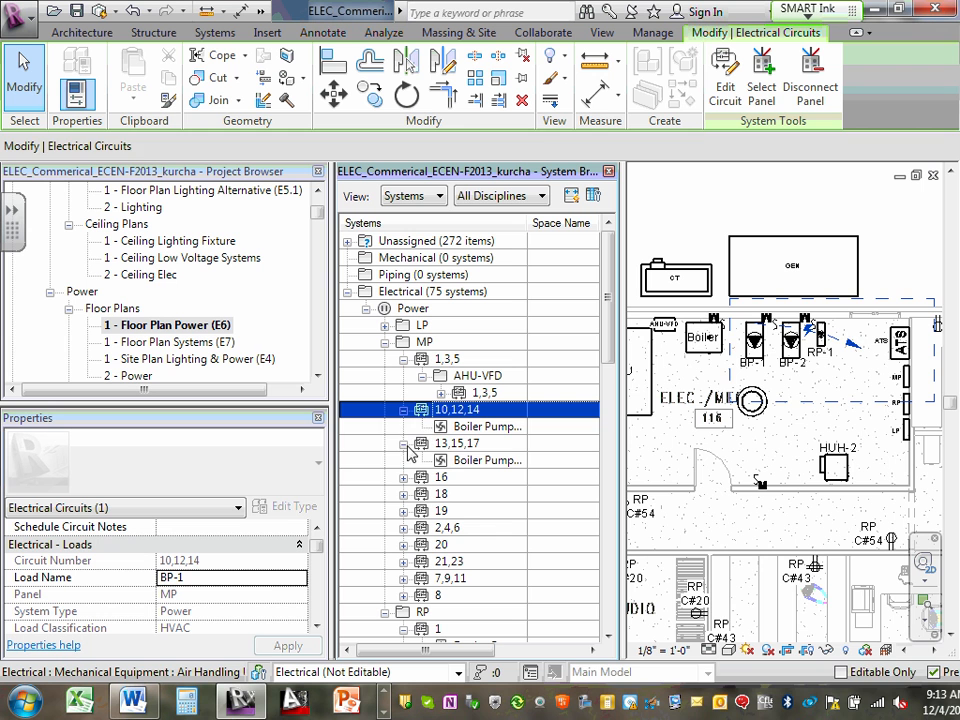
{"action": "left_click", "coordinate": [459, 446]}
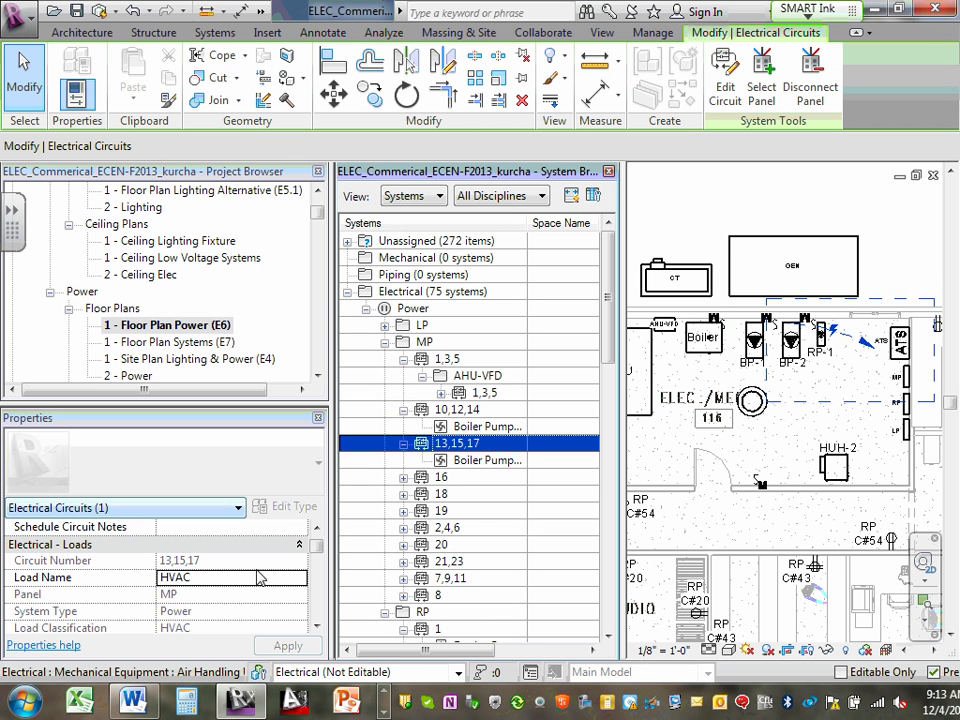
{"action": "left_click", "coordinate": [225, 577]}
{"action": "left_click_drag", "start_coordinate": [210, 578], "coordinate": [106, 580]}
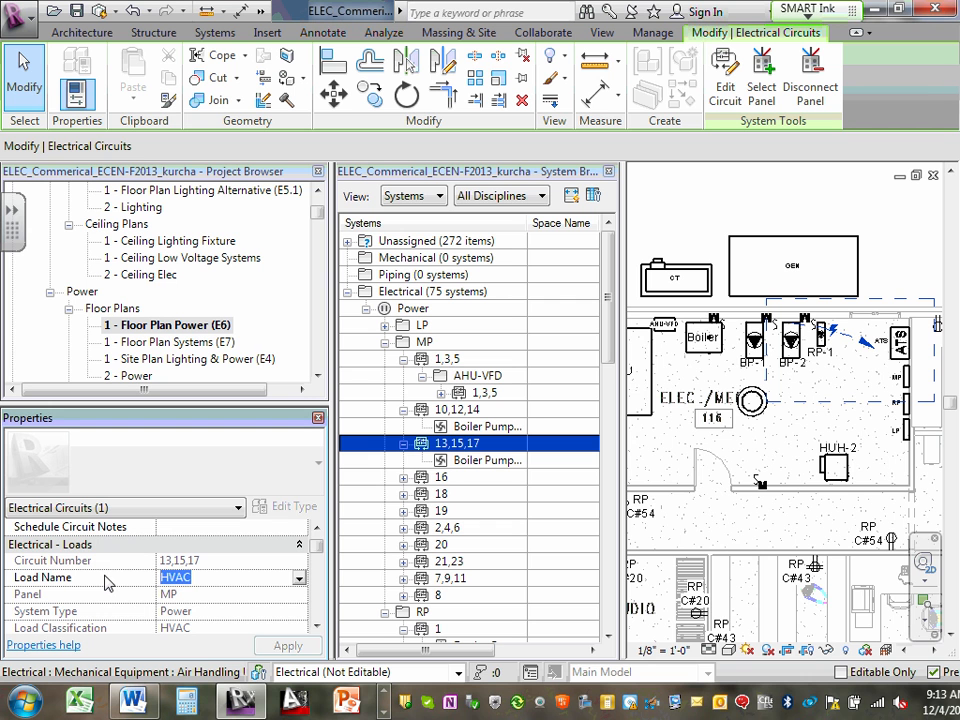
{"action": "type", "text": "BP-2"}
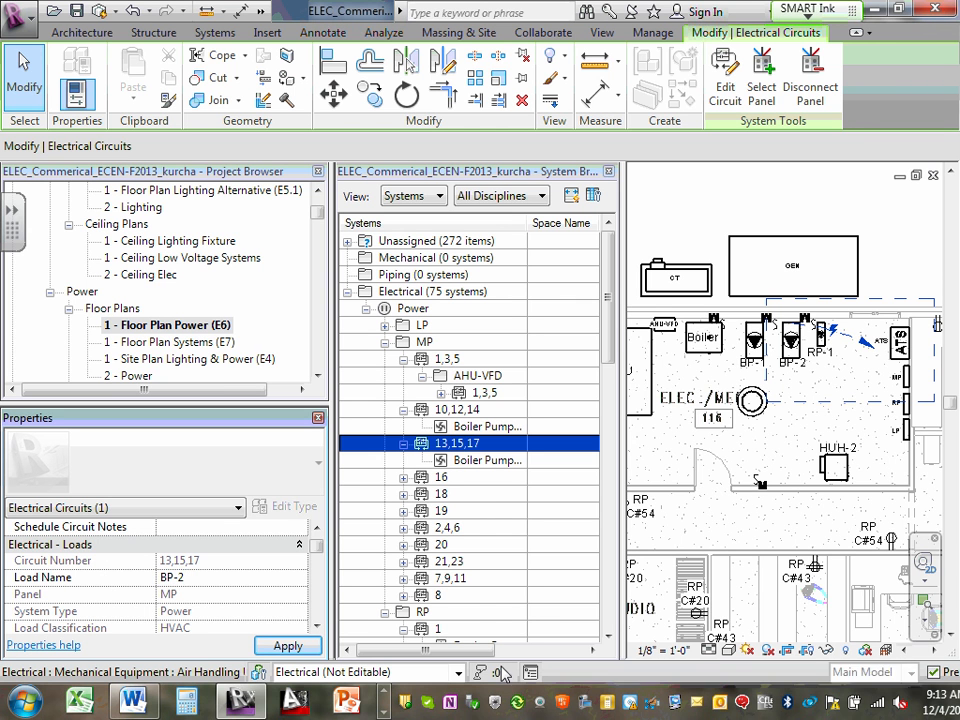
{"action": "left_click", "coordinate": [288, 645]}
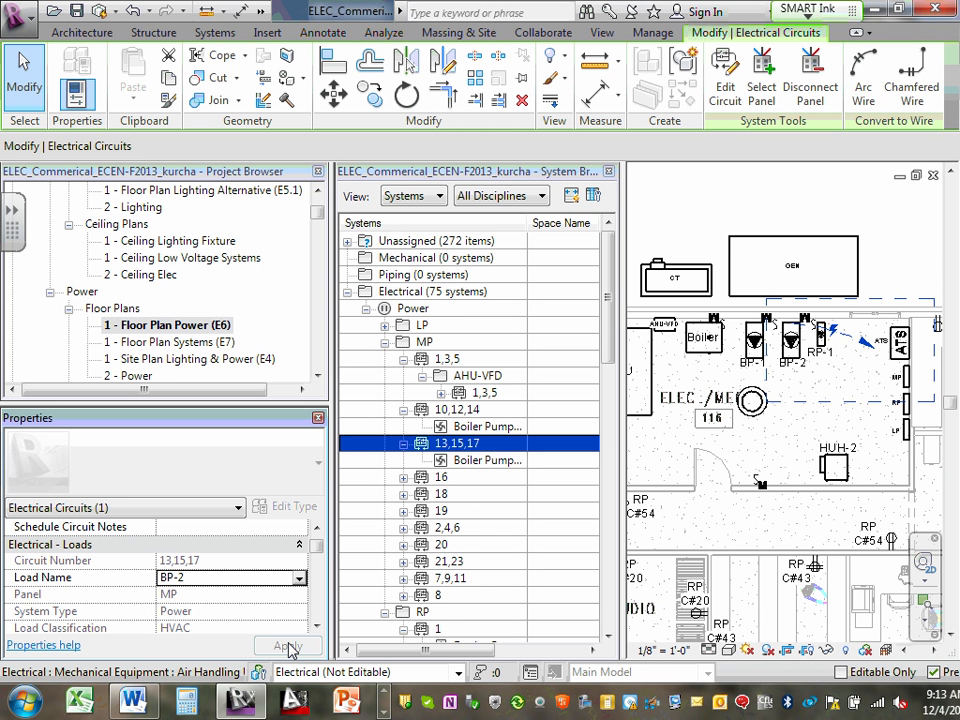
{"action": "left_click", "coordinate": [288, 646]}
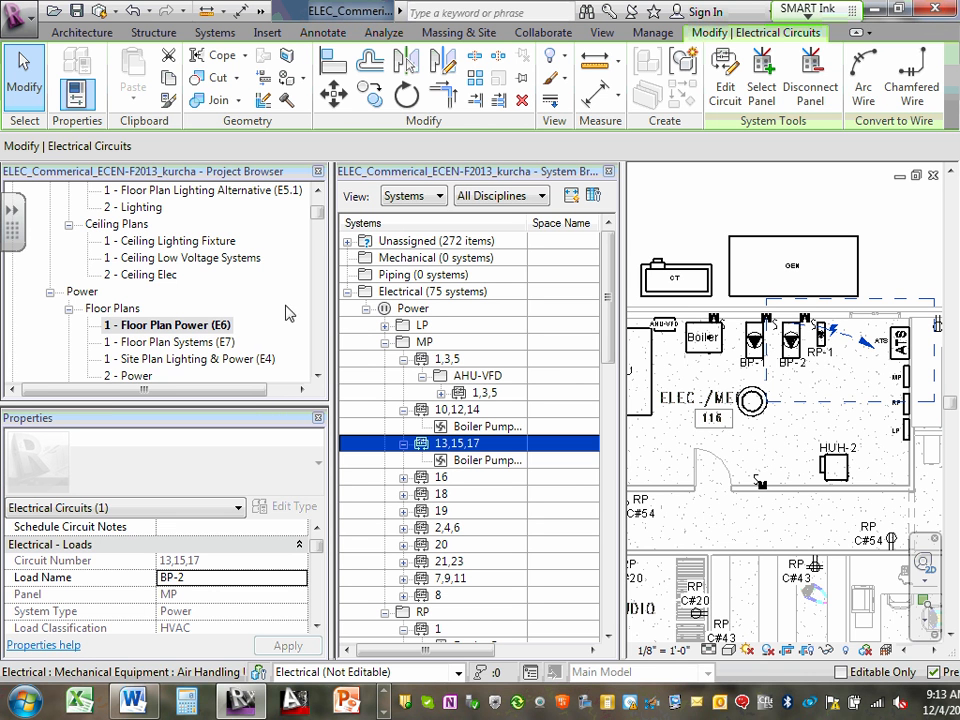
- Open the MP panel schedule and review its circuit descriptions, load classifications and panel totals
{"action": "mouse_move", "coordinate": [316, 212]}
{"action": "left_mouse_down"}
{"action": "mouse_move", "coordinate": [322, 270]}
{"action": "mouse_move", "coordinate": [320, 170]}
{"action": "mouse_move", "coordinate": [322, 235]}
{"action": "left_mouse_up"}
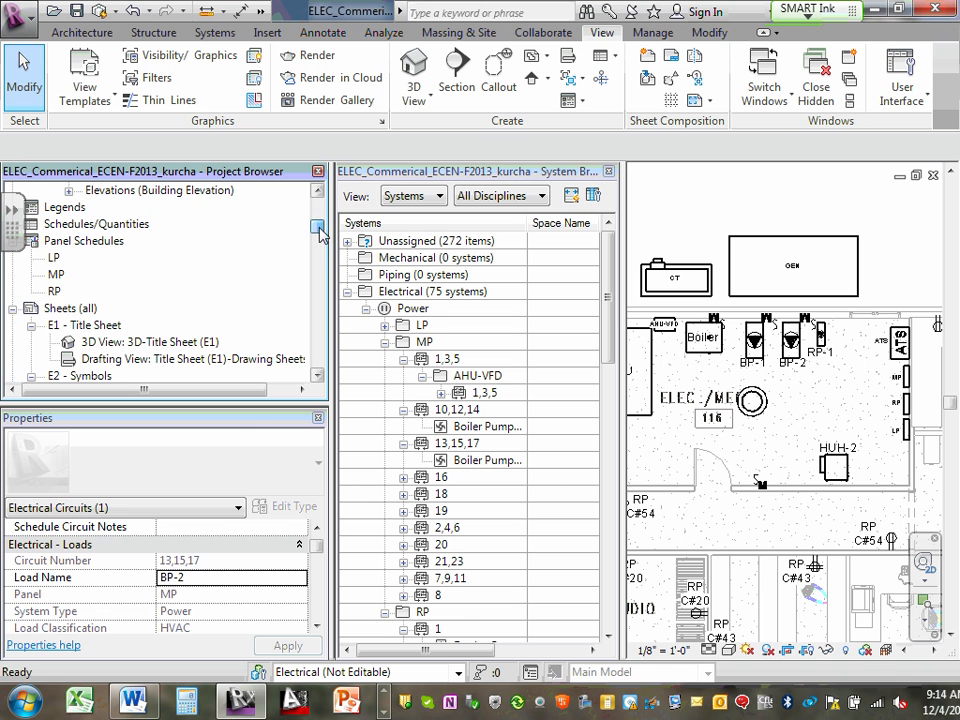
{"action": "double_click", "coordinate": [56, 274]}
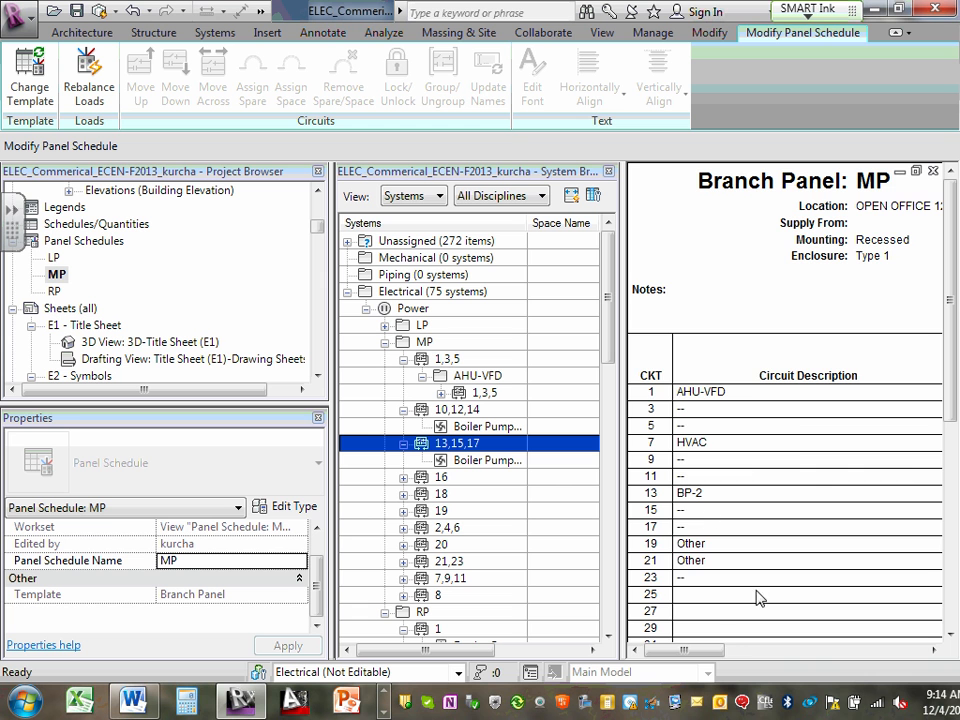
{"action": "mouse_move", "coordinate": [686, 652]}
{"action": "left_mouse_down"}
{"action": "mouse_move", "coordinate": [899, 654]}
{"action": "mouse_move", "coordinate": [686, 645]}
{"action": "left_mouse_up"}
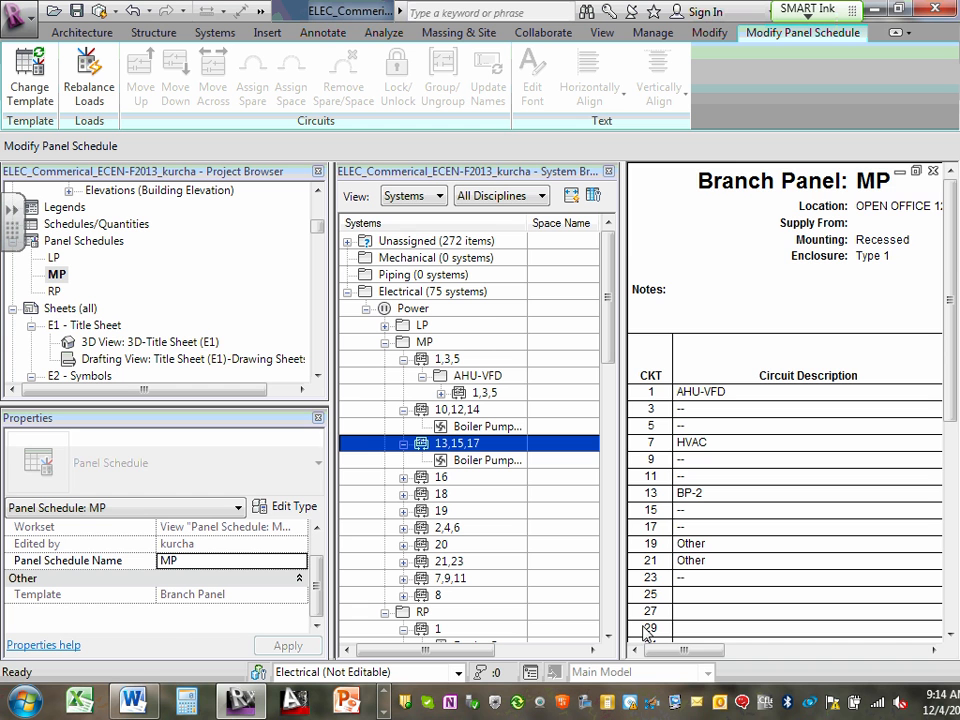
{"action": "left_click_drag", "start_coordinate": [955, 336], "coordinate": [957, 538]}
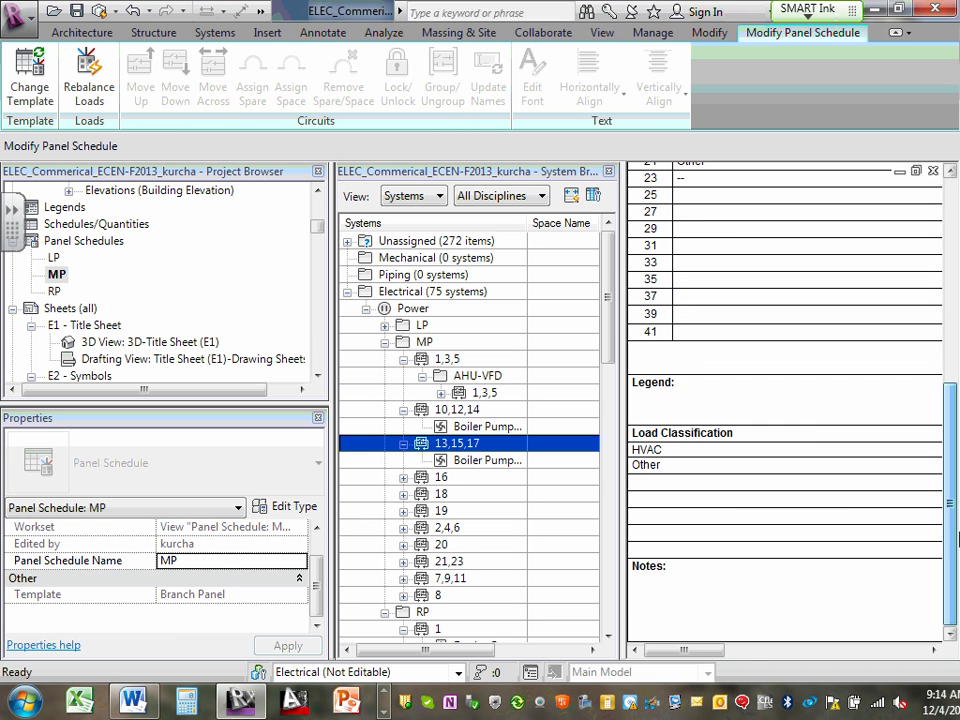
{"action": "left_click_drag", "start_coordinate": [692, 651], "coordinate": [943, 684]}
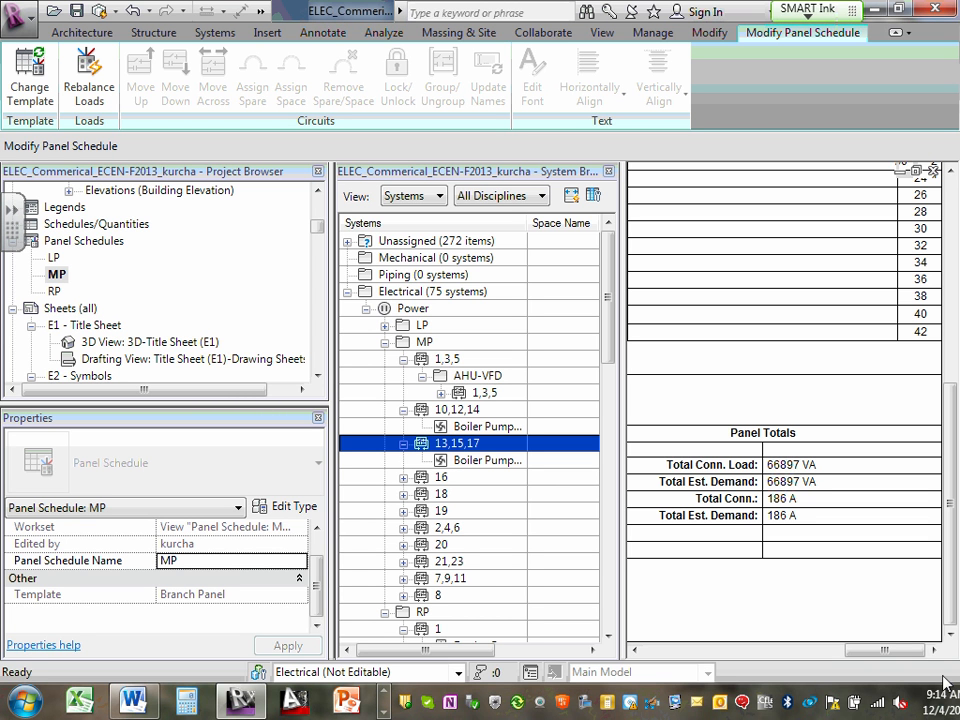
- Open the RP panel schedule, close the System Browser for more room, and review the circuit loads and panel totals
{"action": "double_click", "coordinate": [55, 291]}
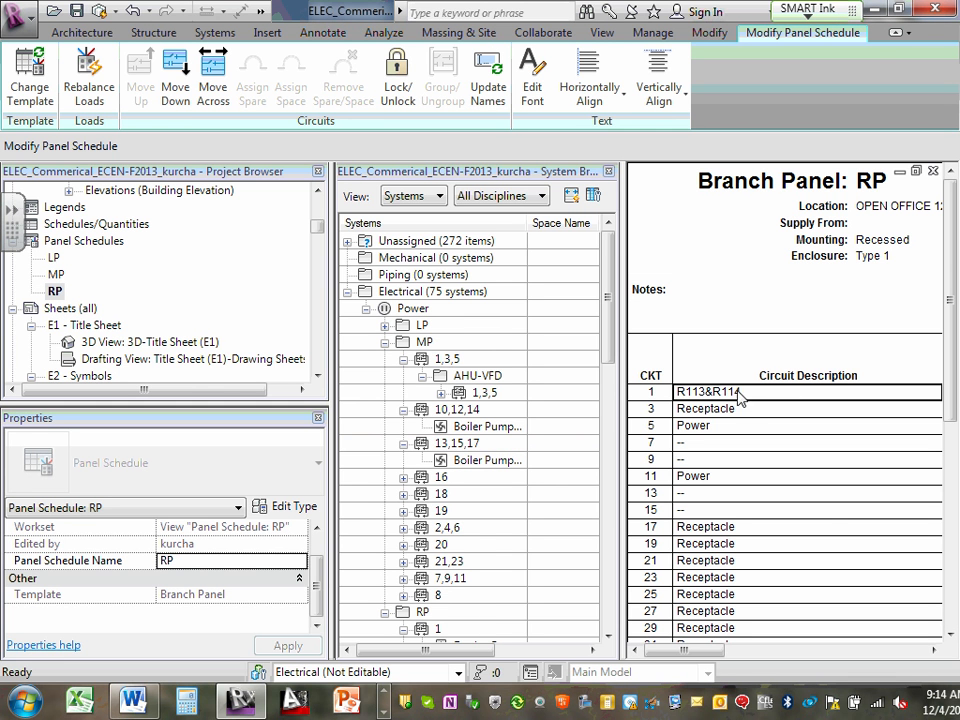
{"action": "left_click", "coordinate": [609, 175]}
{"action": "scroll", "coordinate": [628, 324], "scroll_direction": "down", "scroll_amount": 5}
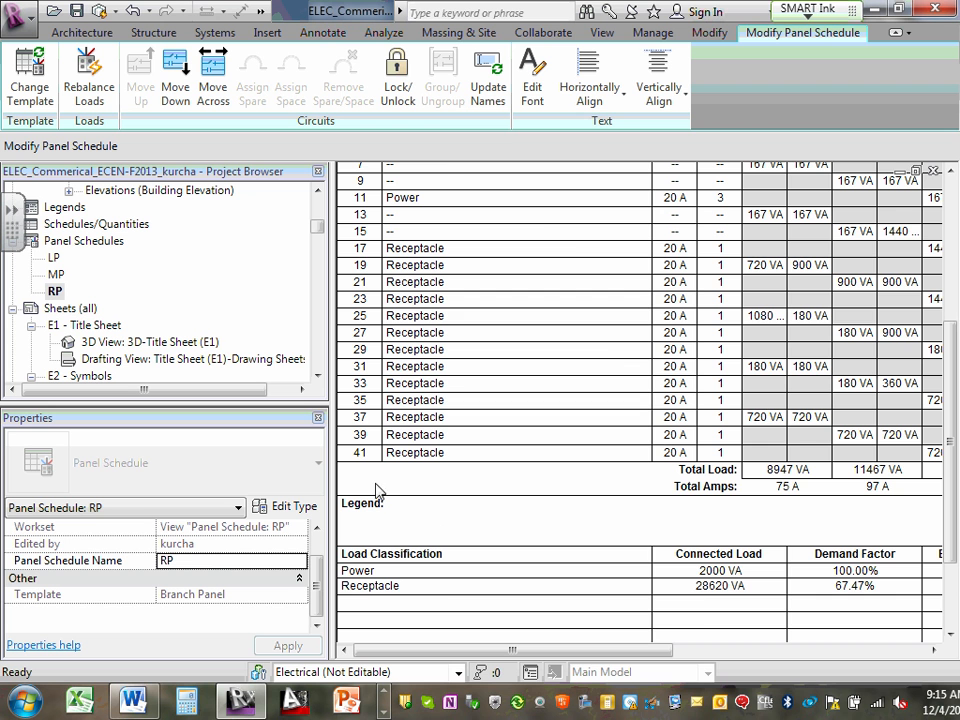
{"action": "left_click_drag", "start_coordinate": [658, 649], "coordinate": [911, 648]}
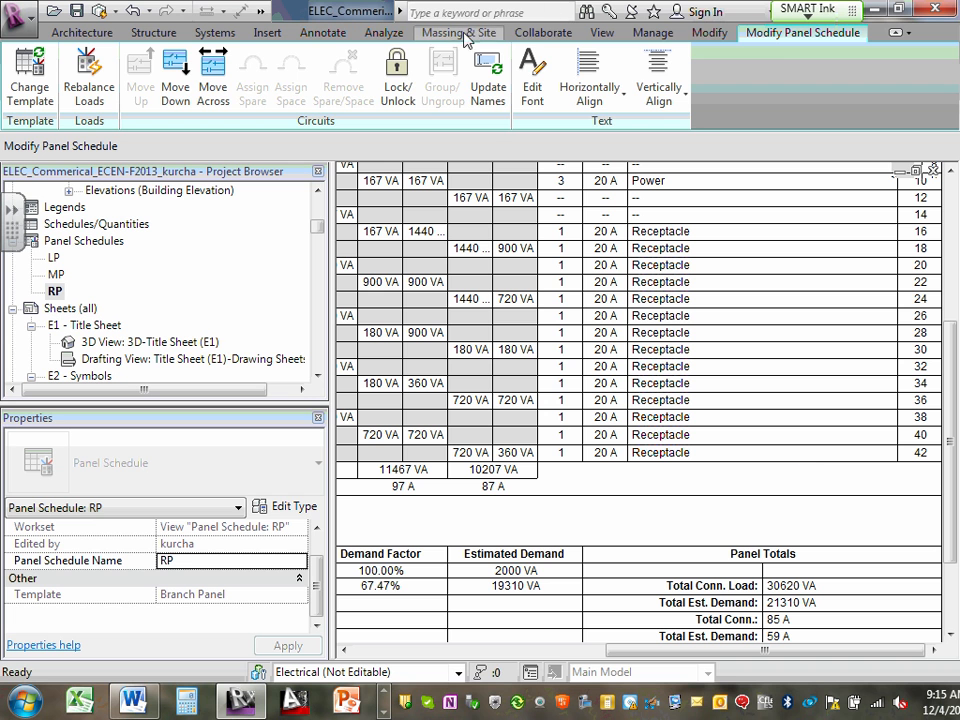
{"action": "left_click", "coordinate": [654, 33]}
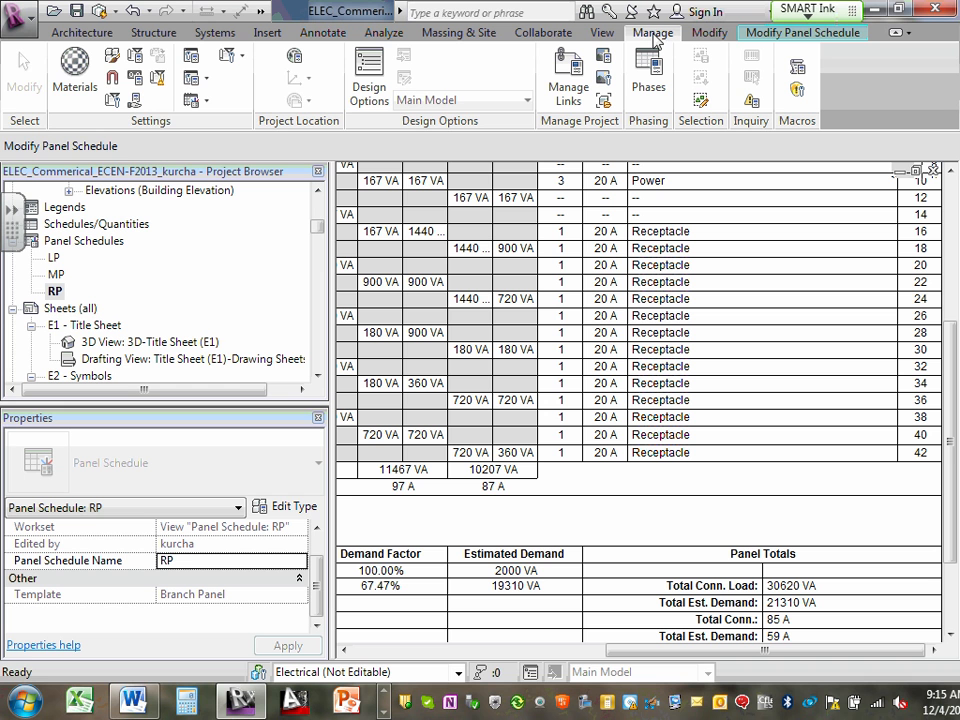
{"action": "left_click", "coordinate": [206, 103]}
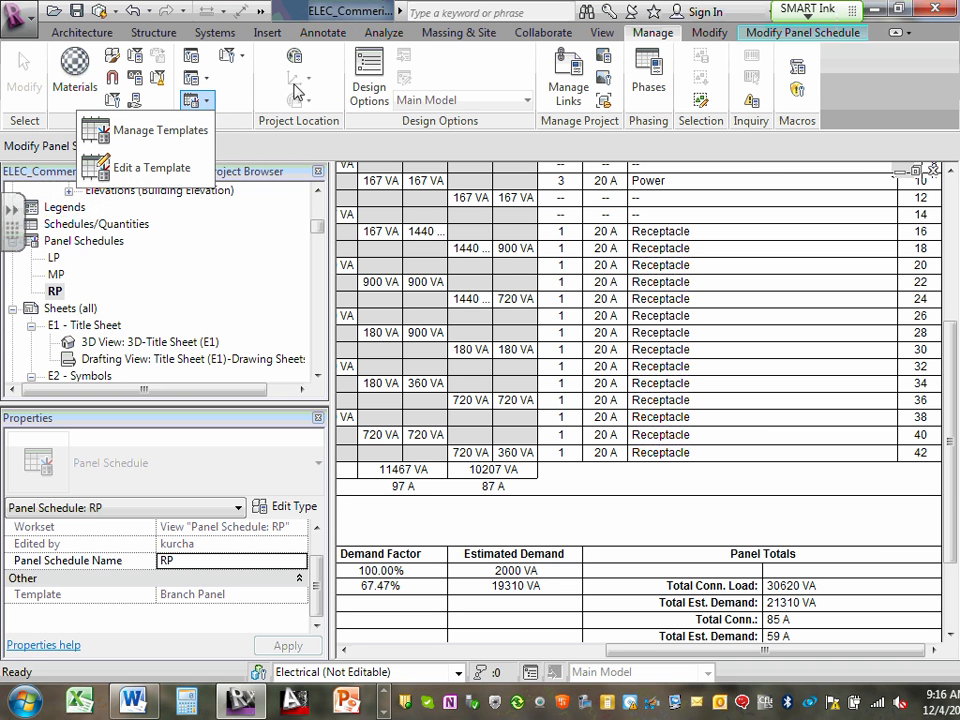
{"action": "left_click", "coordinate": [650, 38]}
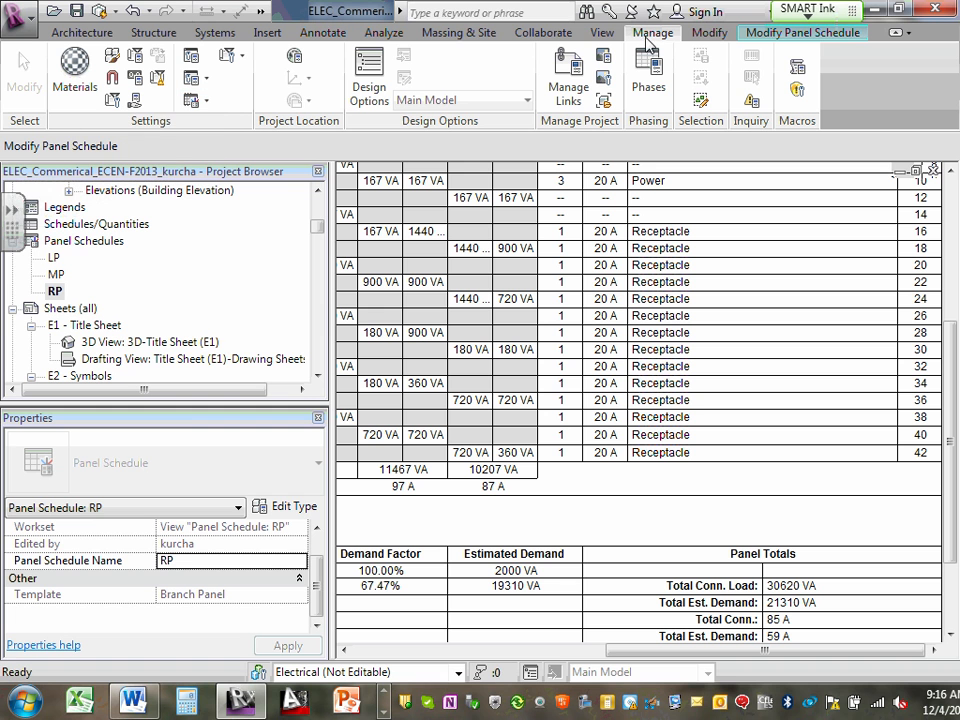
{"action": "left_click", "coordinate": [207, 103]}
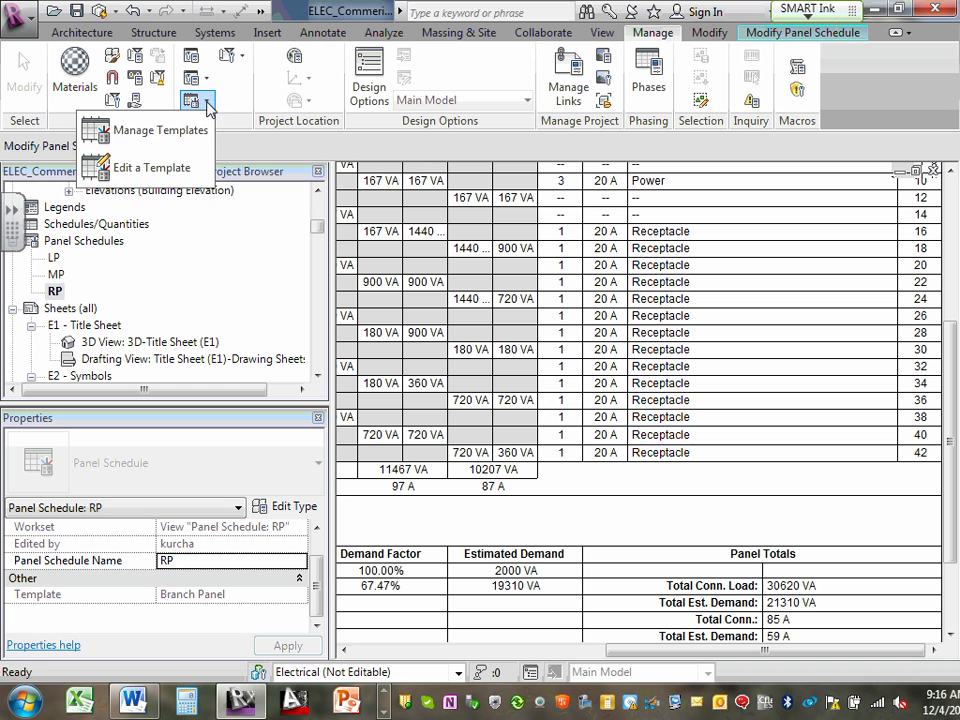
{"action": "left_click", "coordinate": [182, 167]}
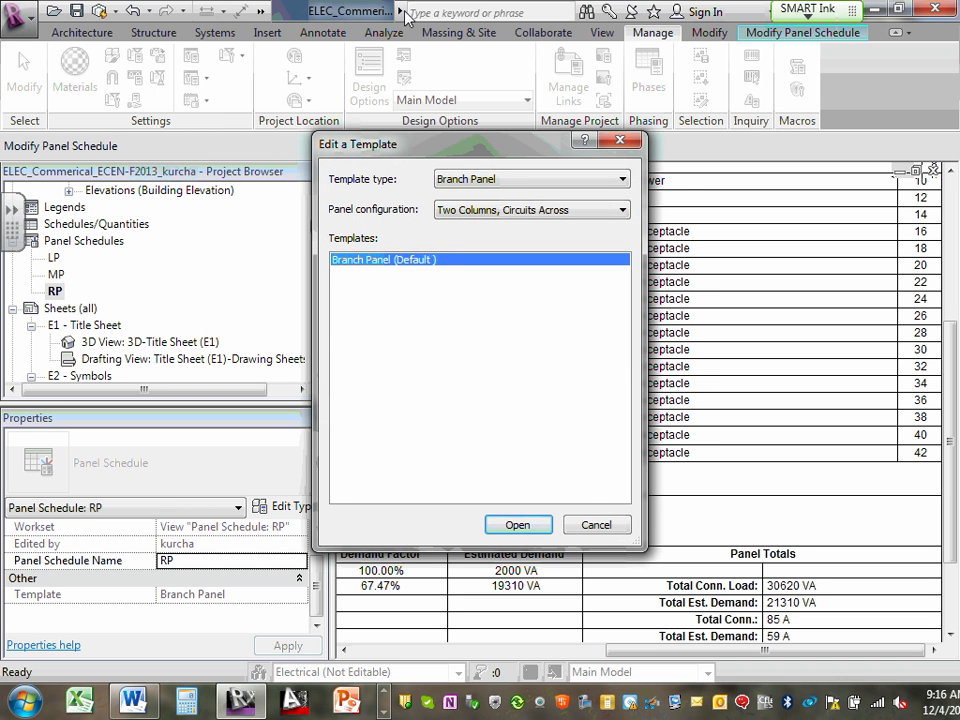
{"action": "left_click", "coordinate": [596, 525]}
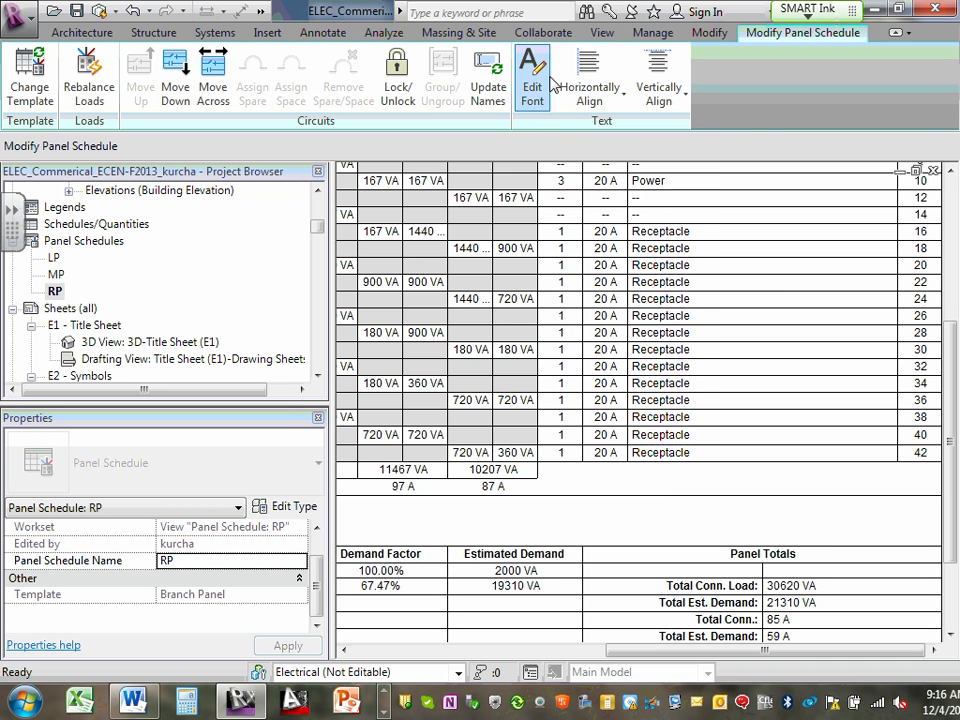
- Open the default Branch Panel template for editing from the template manager, examine its layout, and cancel the template editing
{"action": "left_click", "coordinate": [653, 32]}
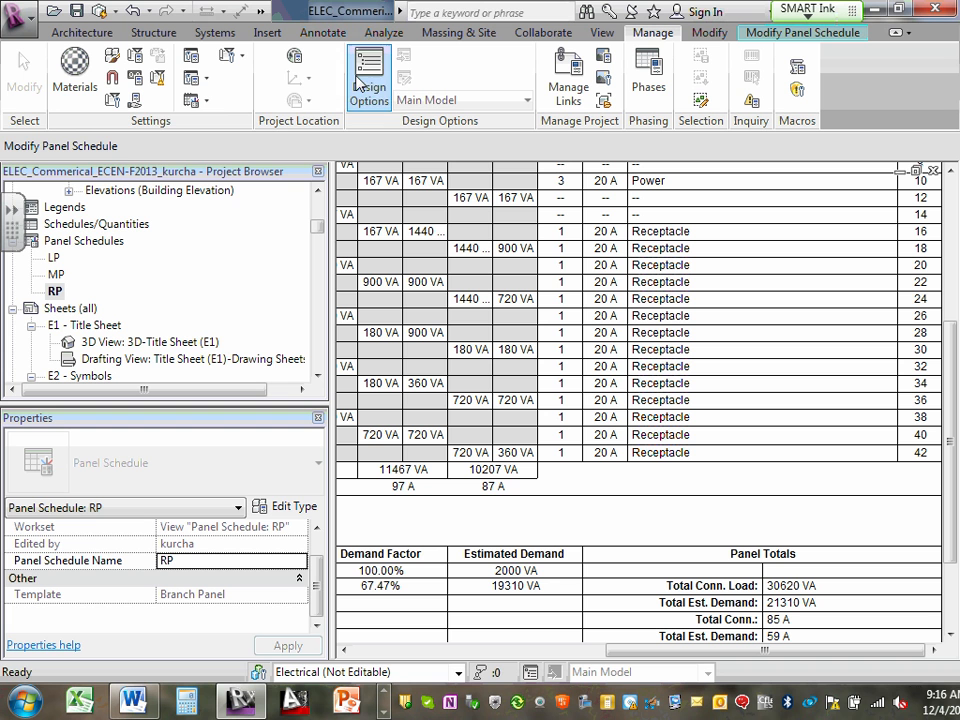
{"action": "left_click", "coordinate": [208, 101]}
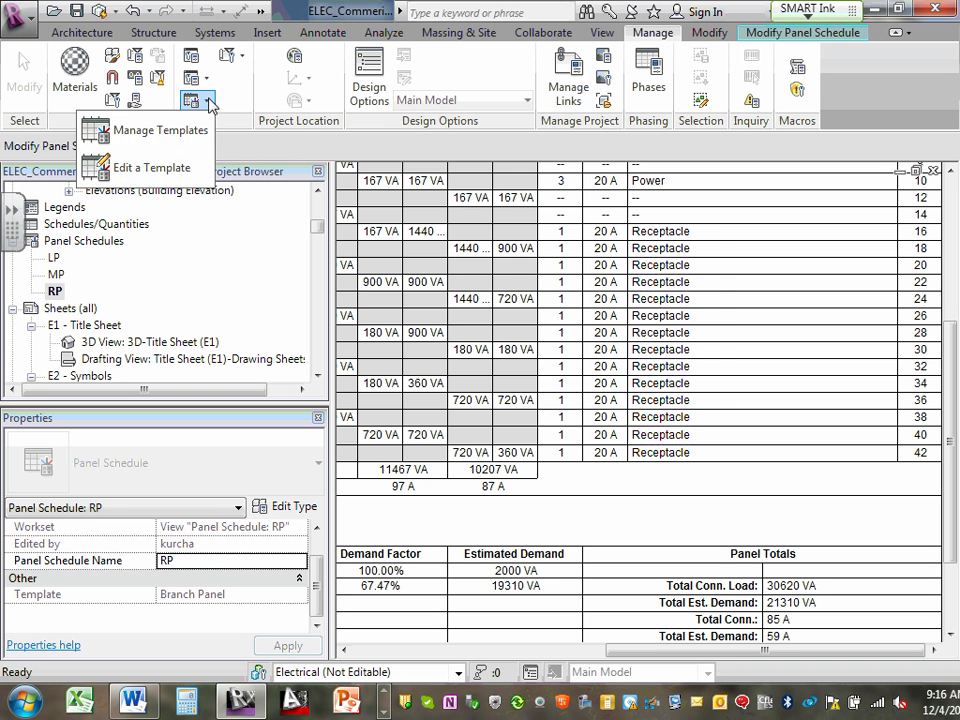
{"action": "left_click", "coordinate": [160, 132]}
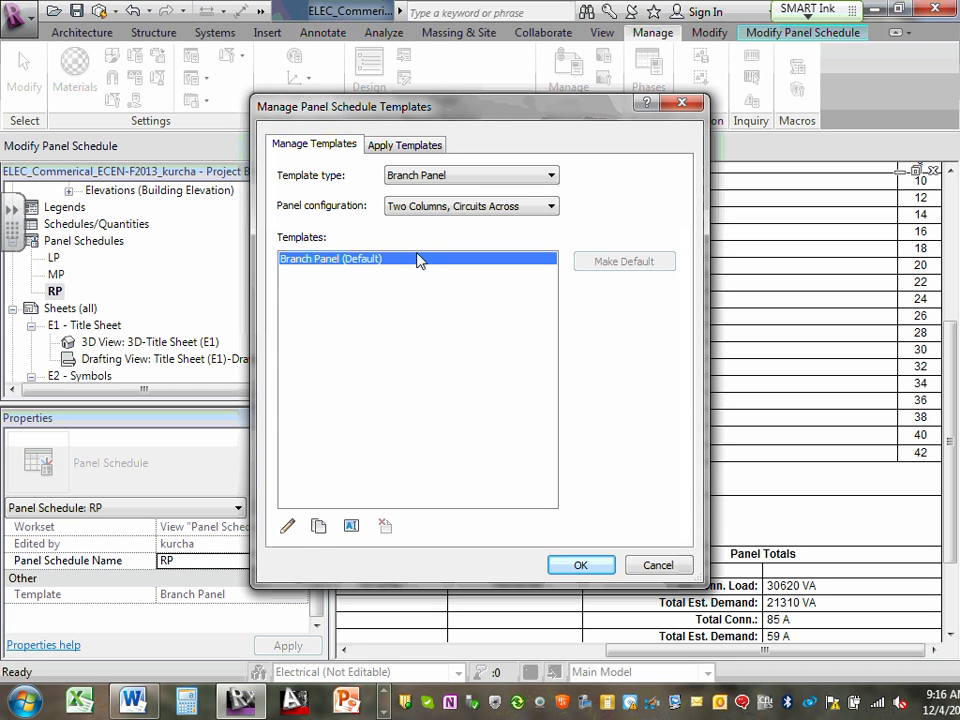
{"action": "left_click", "coordinate": [288, 527]}
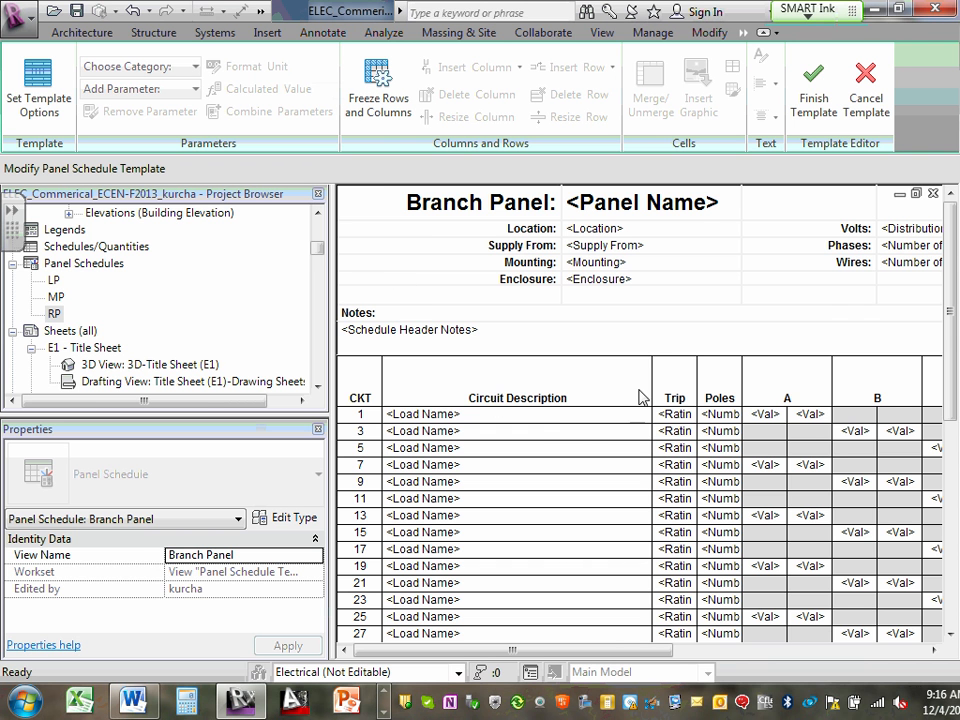
{"action": "scroll", "coordinate": [648, 352], "scroll_direction": "down", "scroll_amount": 10}
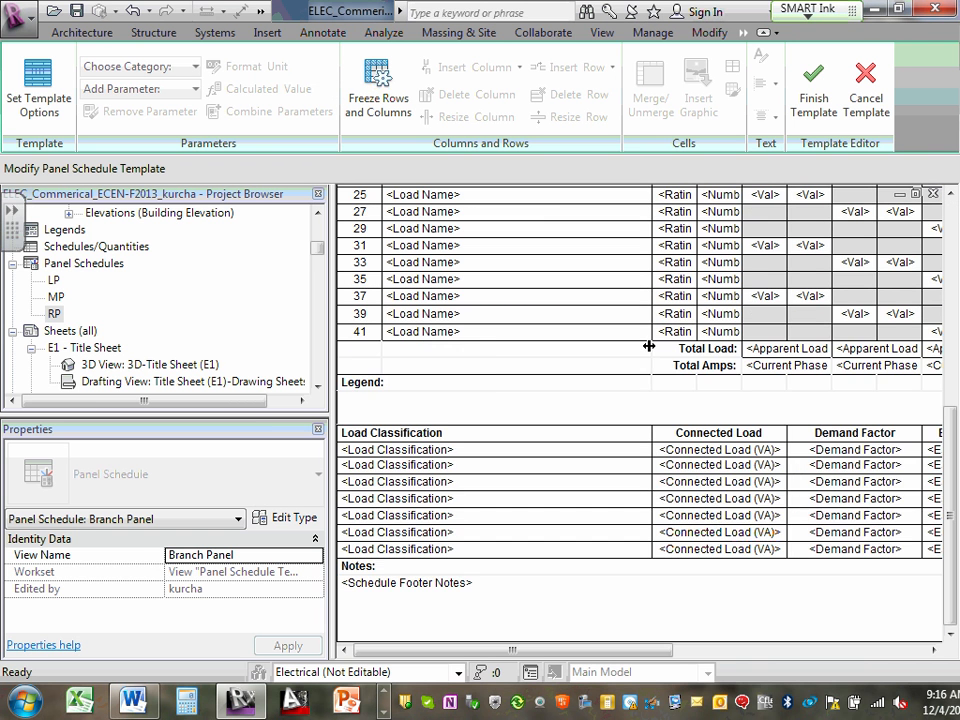
{"action": "scroll", "coordinate": [648, 346], "scroll_direction": "up", "scroll_amount": 5}
{"action": "scroll", "coordinate": [648, 346], "scroll_direction": "up", "scroll_amount": 4}
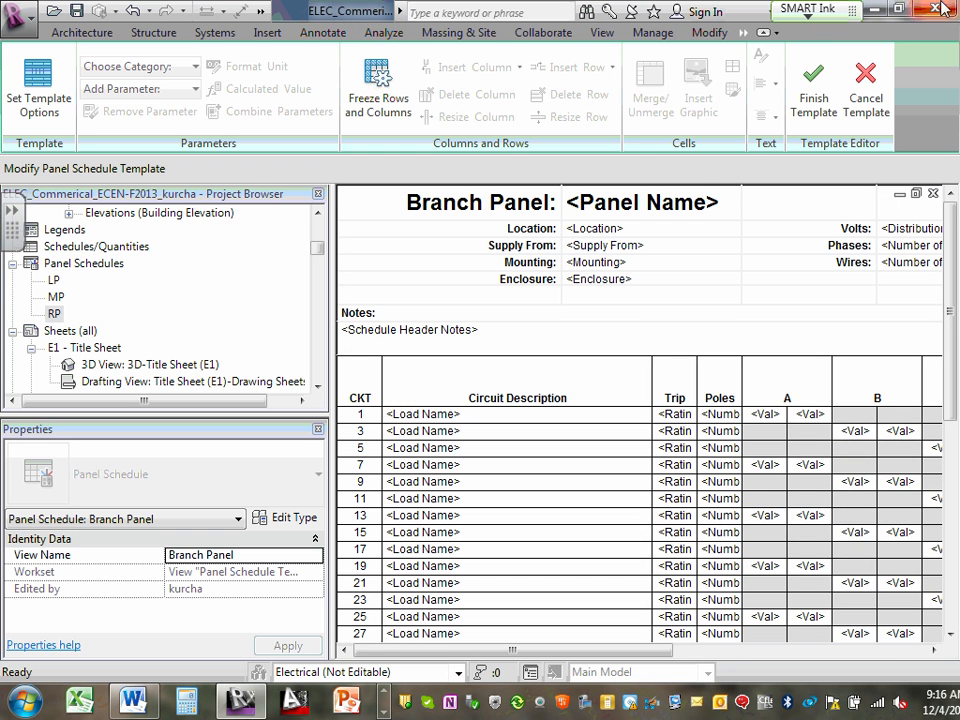
{"action": "left_click", "coordinate": [880, 100]}
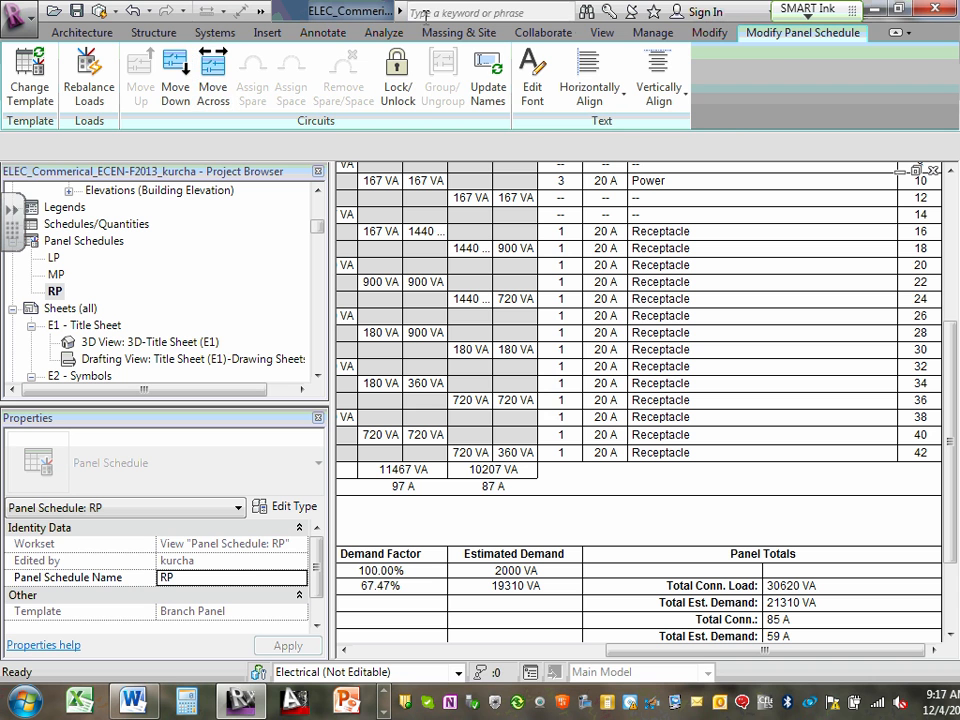
- Duplicate the default Branch Panel schedule template in the template manager and name the copy RP-82
{"action": "left_click", "coordinate": [650, 32]}
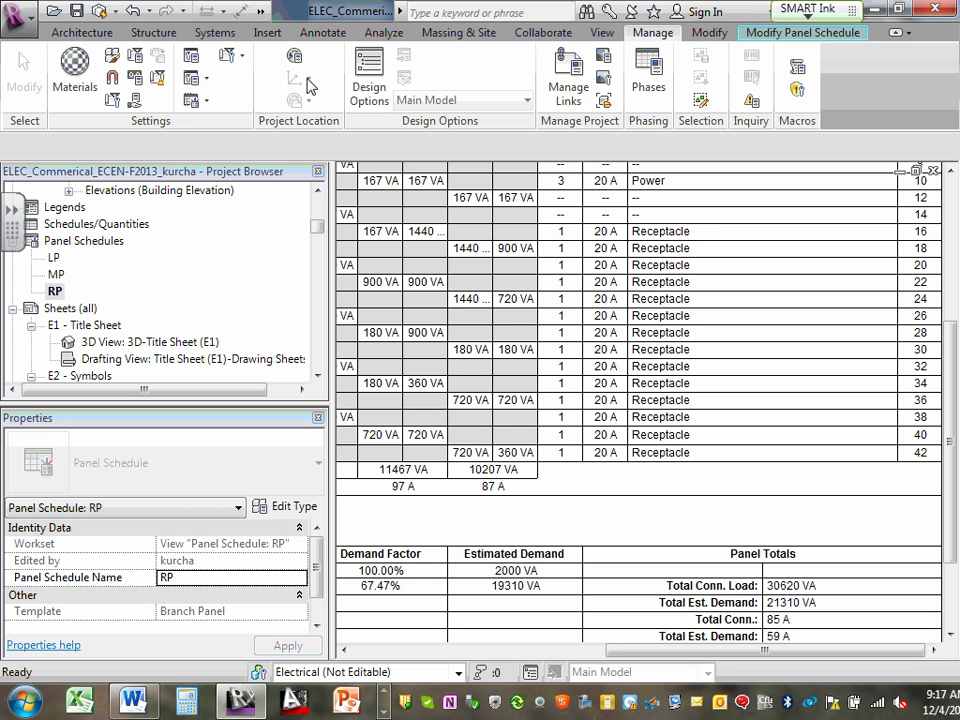
{"action": "left_click", "coordinate": [207, 101]}
{"action": "left_click", "coordinate": [148, 124]}
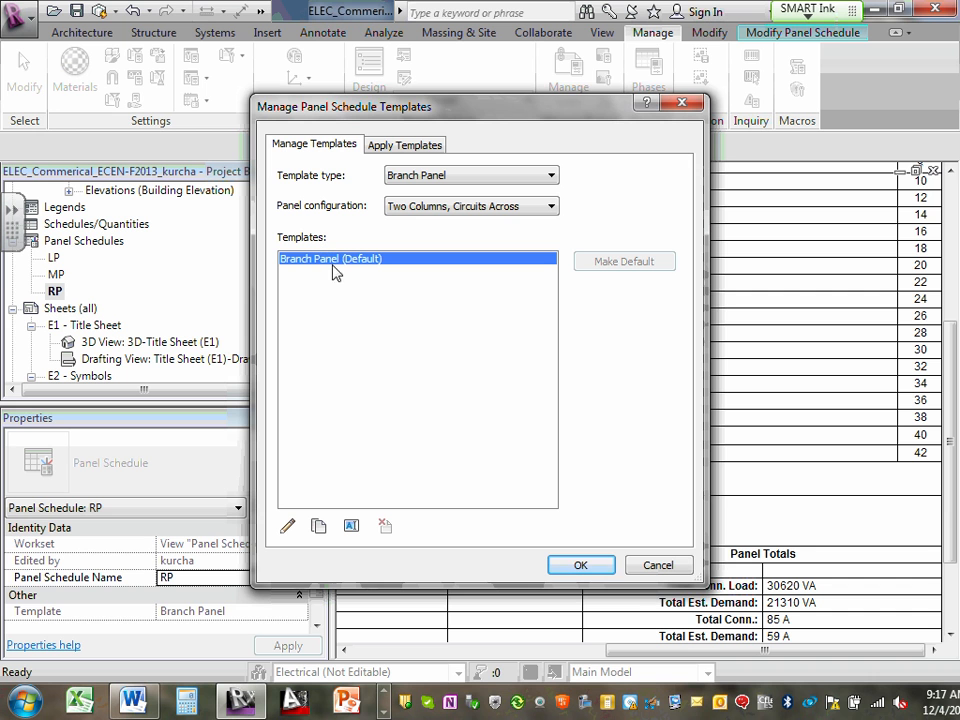
{"action": "left_click", "coordinate": [318, 525]}
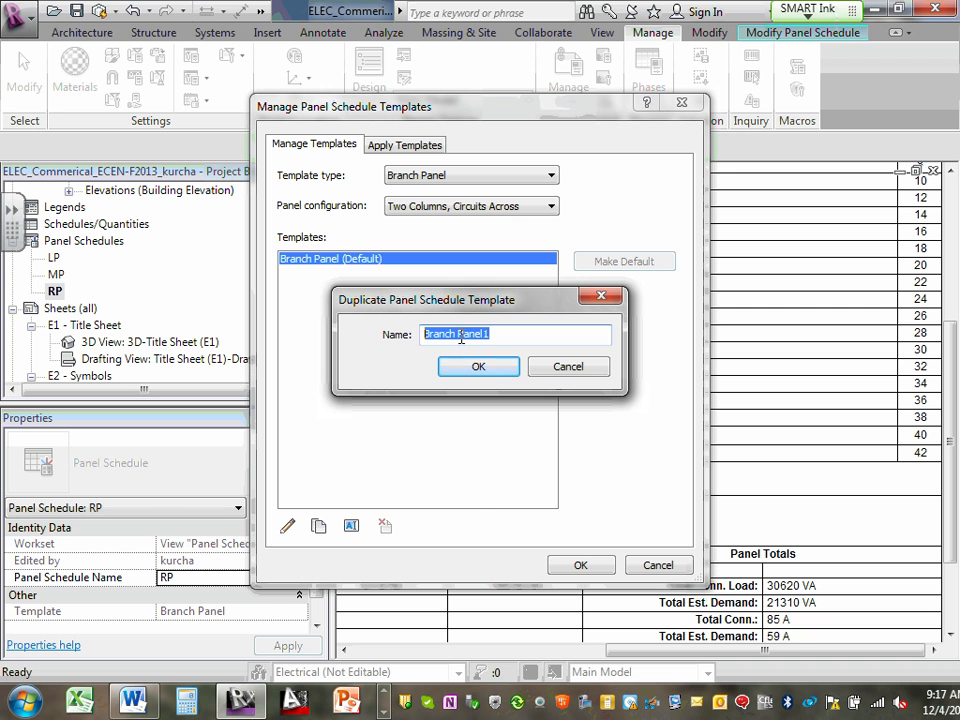
{"action": "type", "text": "RP-82"}
{"action": "left_click", "coordinate": [476, 366]}
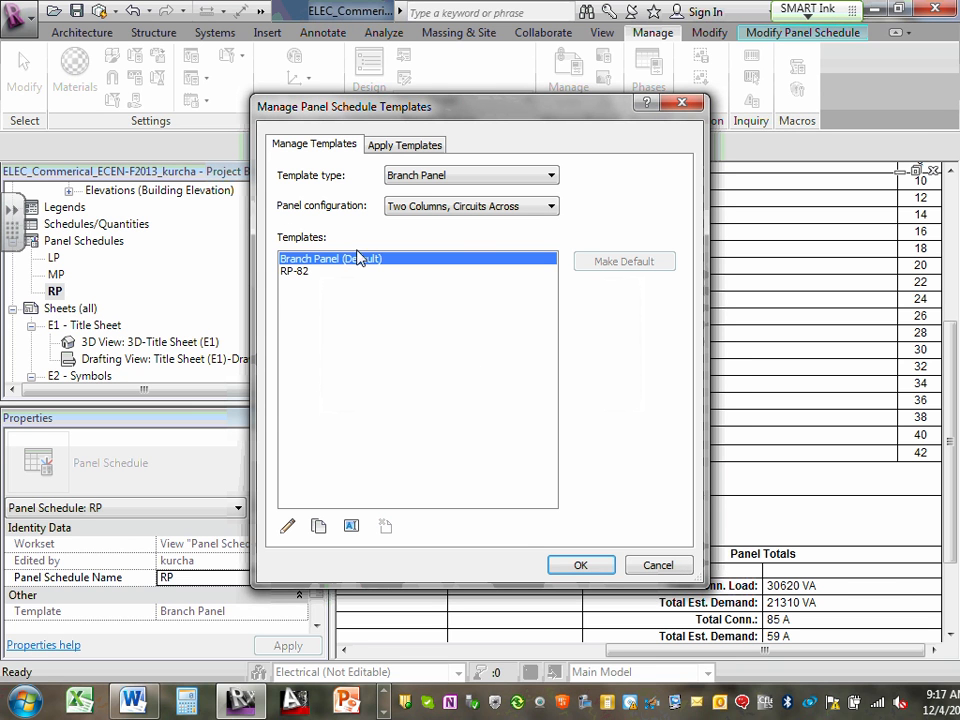
- Open the RP-82 template for editing and fix its number of slots shown to a constant value of 84
{"action": "left_click", "coordinate": [289, 272]}
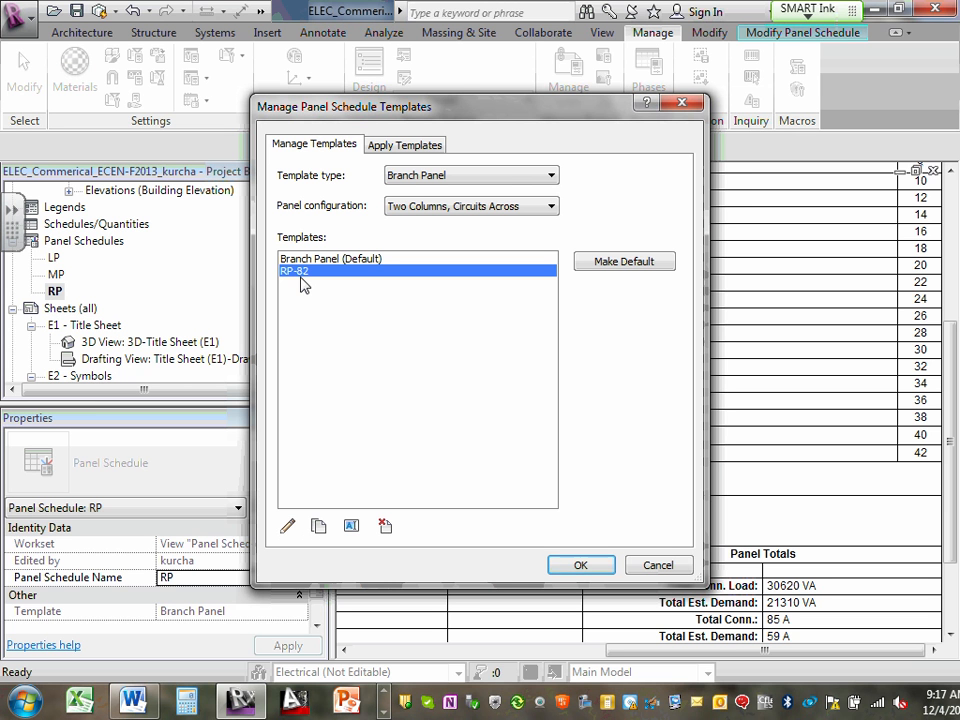
{"action": "left_click", "coordinate": [288, 526]}
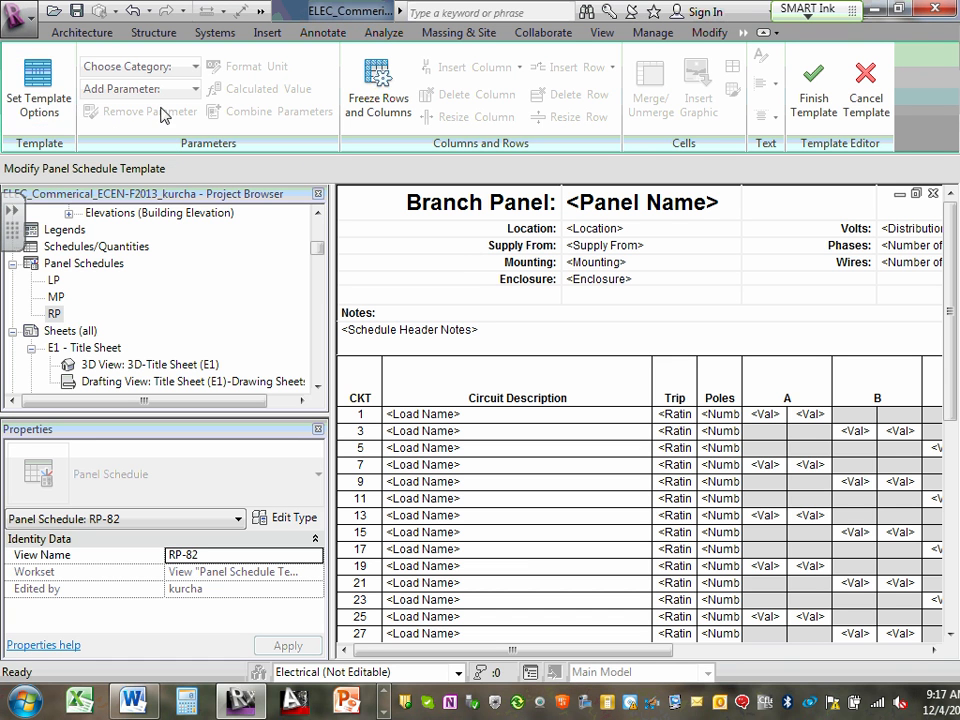
{"action": "left_click", "coordinate": [37, 80]}
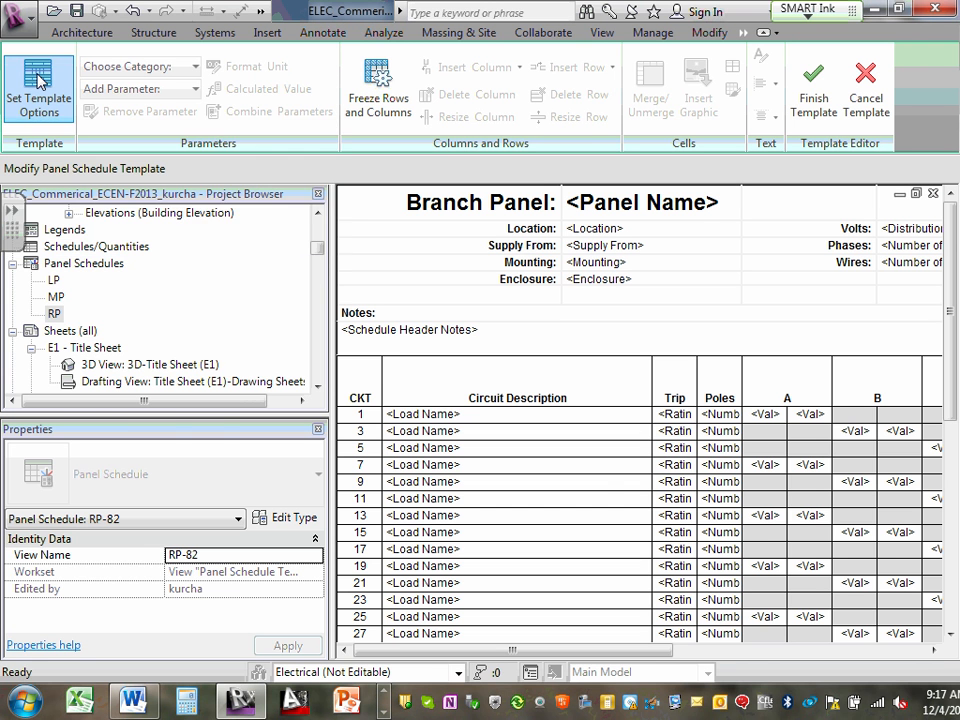
{"action": "left_click_drag", "start_coordinate": [606, 320], "coordinate": [594, 323]}
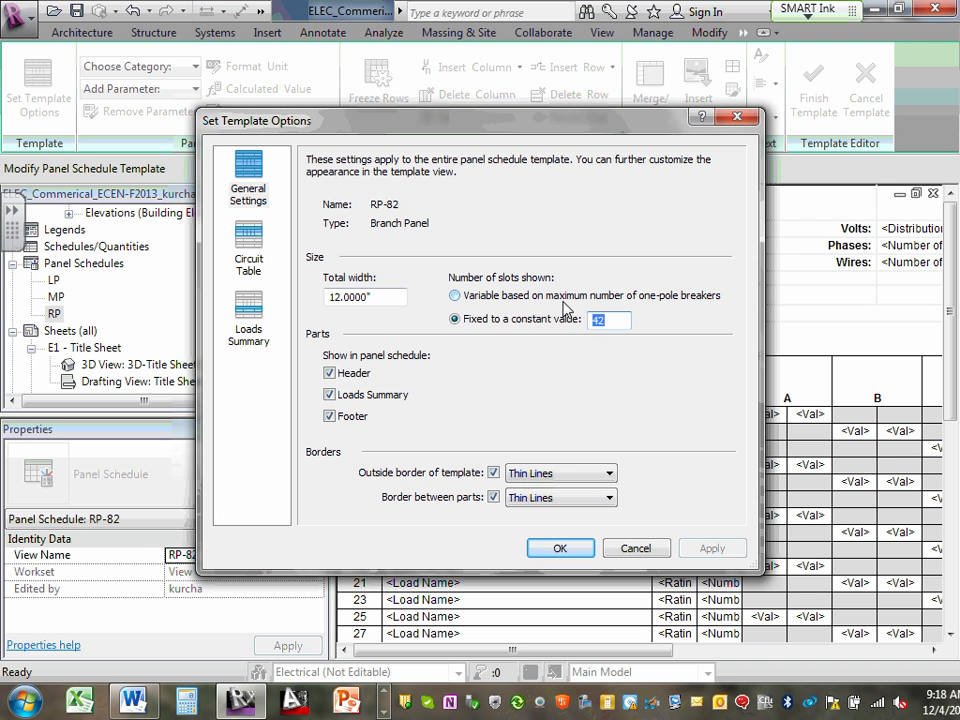
{"action": "type", "text": "8"}
{"action": "left_click_drag", "start_coordinate": [613, 322], "coordinate": [548, 315]}
{"action": "type", "text": "84"}
{"action": "left_click", "coordinate": [560, 548]}
- Check the circuit rows of the RP-82 template from slot 1 to the last slot, and finish the template to save it
{"action": "scroll", "coordinate": [692, 428], "scroll_direction": "down", "scroll_amount": 10}
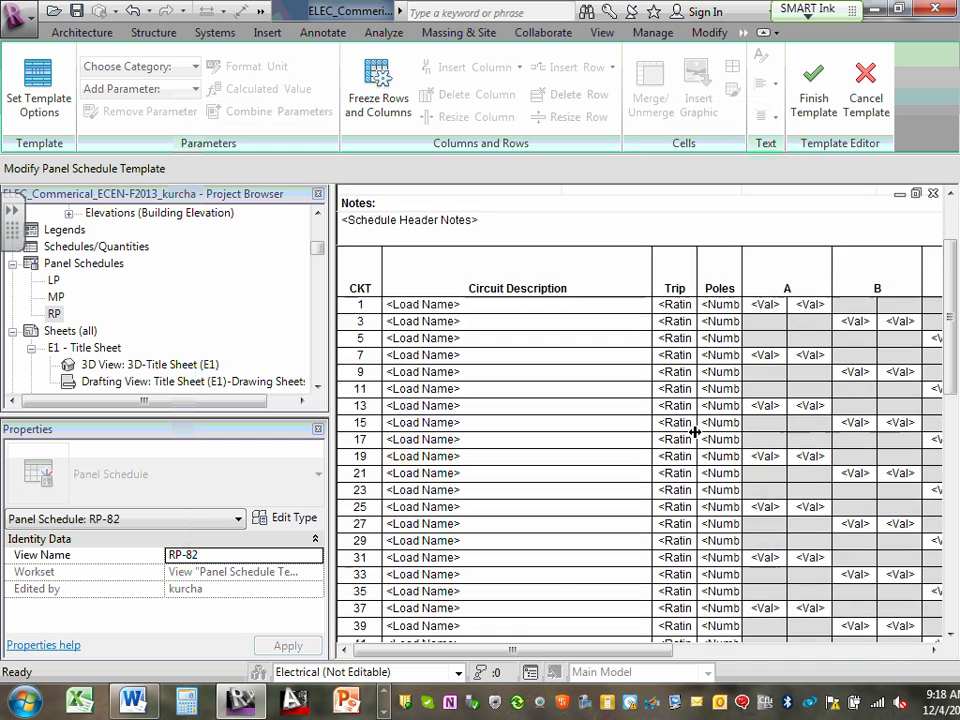
{"action": "scroll", "coordinate": [694, 431], "scroll_direction": "up", "scroll_amount": 3}
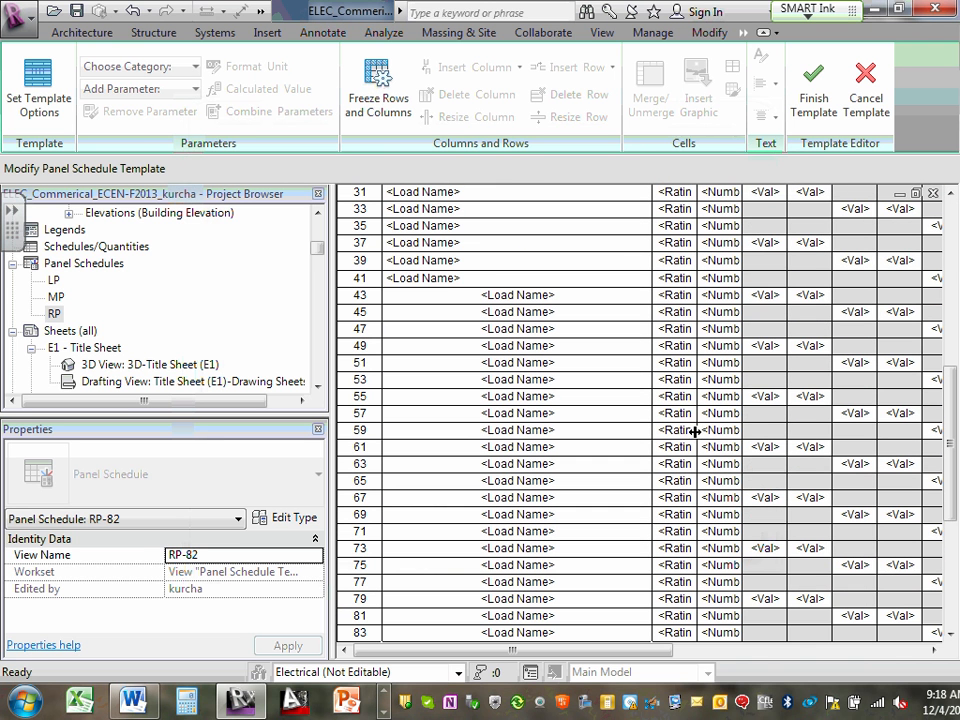
{"action": "left_click", "coordinate": [452, 298]}
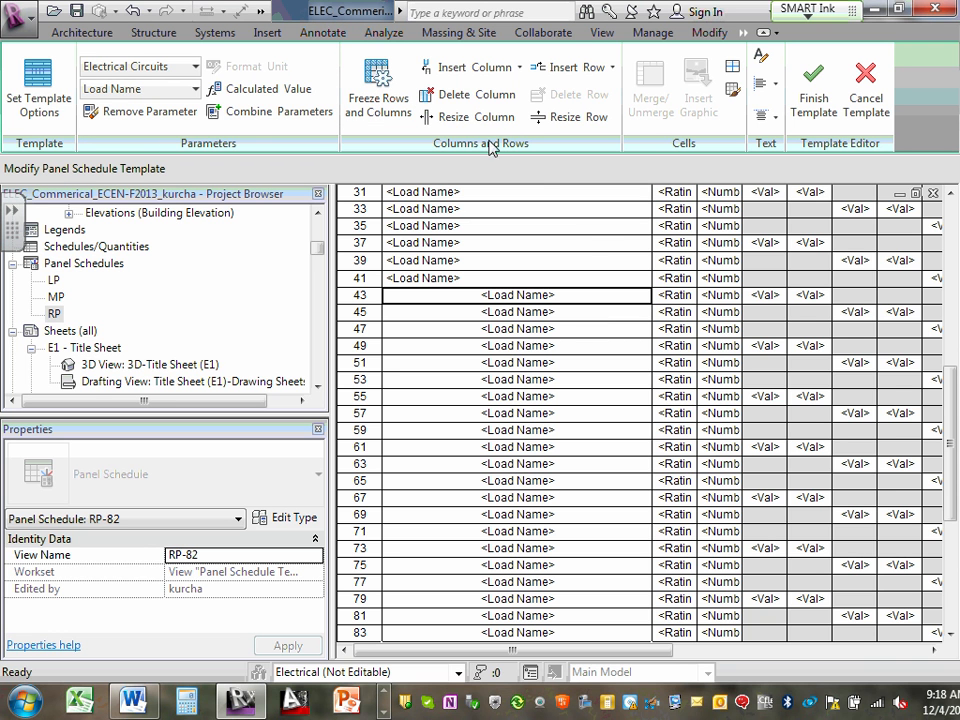
{"action": "scroll", "coordinate": [626, 330], "scroll_direction": "down", "scroll_amount": 5}
{"action": "scroll", "coordinate": [626, 371], "scroll_direction": "up", "scroll_amount": 8}
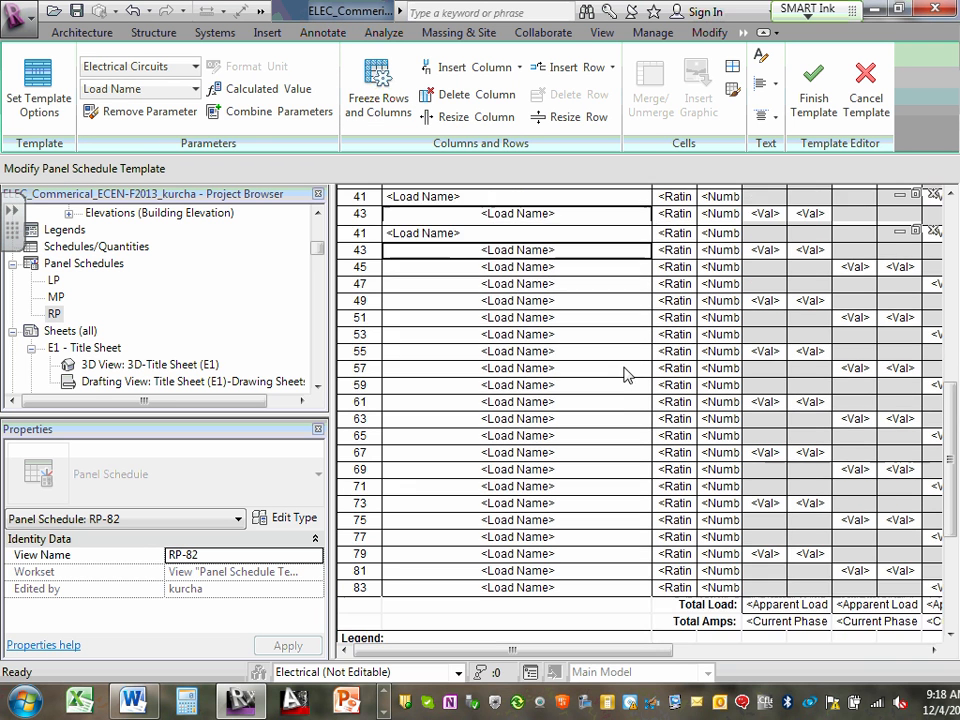
{"action": "scroll", "coordinate": [624, 374], "scroll_direction": "up", "scroll_amount": 3}
{"action": "scroll", "coordinate": [624, 374], "scroll_direction": "down", "scroll_amount": 3}
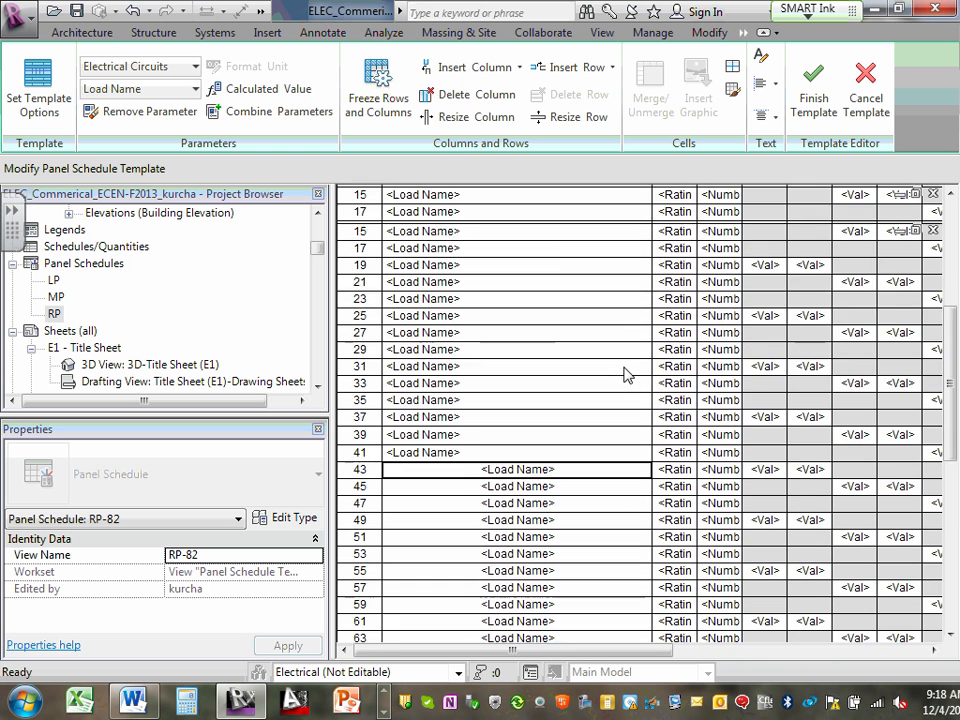
{"action": "scroll", "coordinate": [624, 374], "scroll_direction": "up", "scroll_amount": 3}
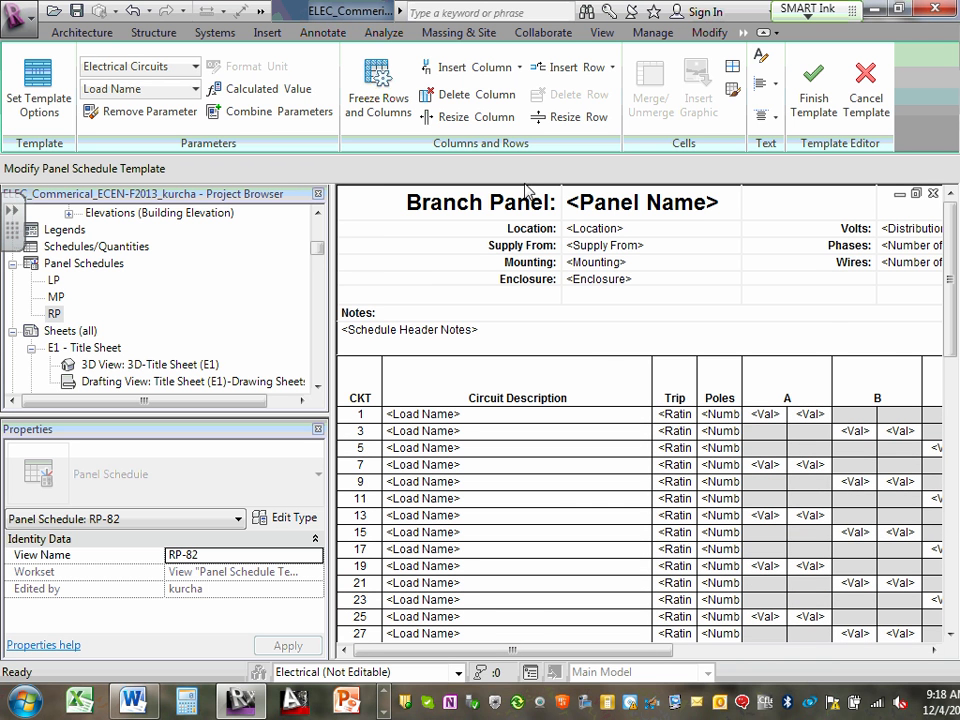
{"action": "scroll", "coordinate": [529, 285], "scroll_direction": "down", "scroll_amount": 3}
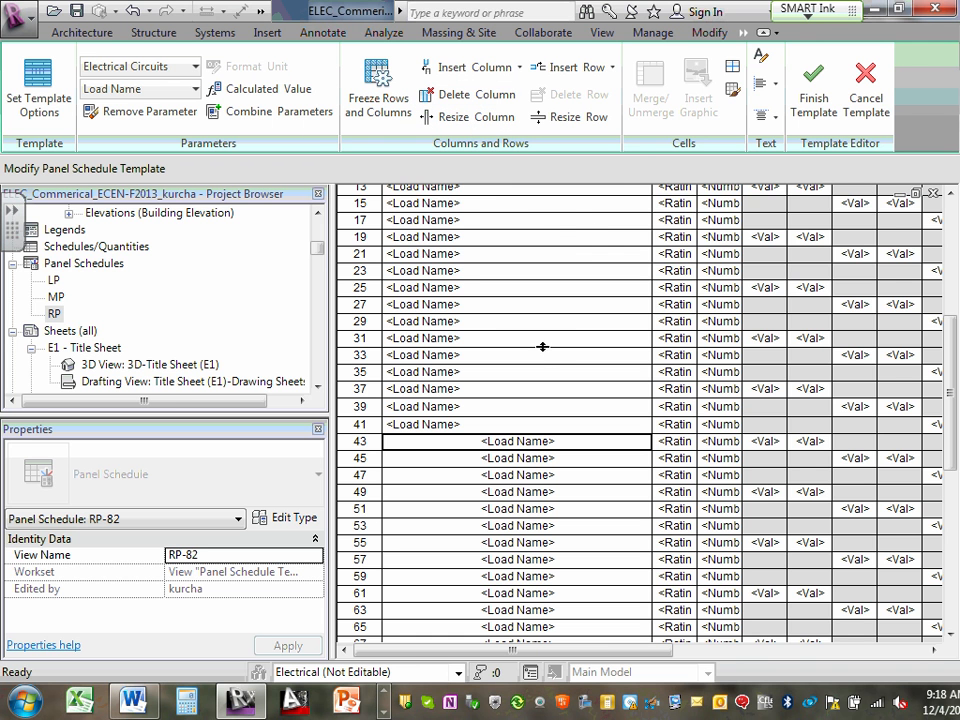
{"action": "scroll", "coordinate": [542, 346], "scroll_direction": "up", "scroll_amount": 3}
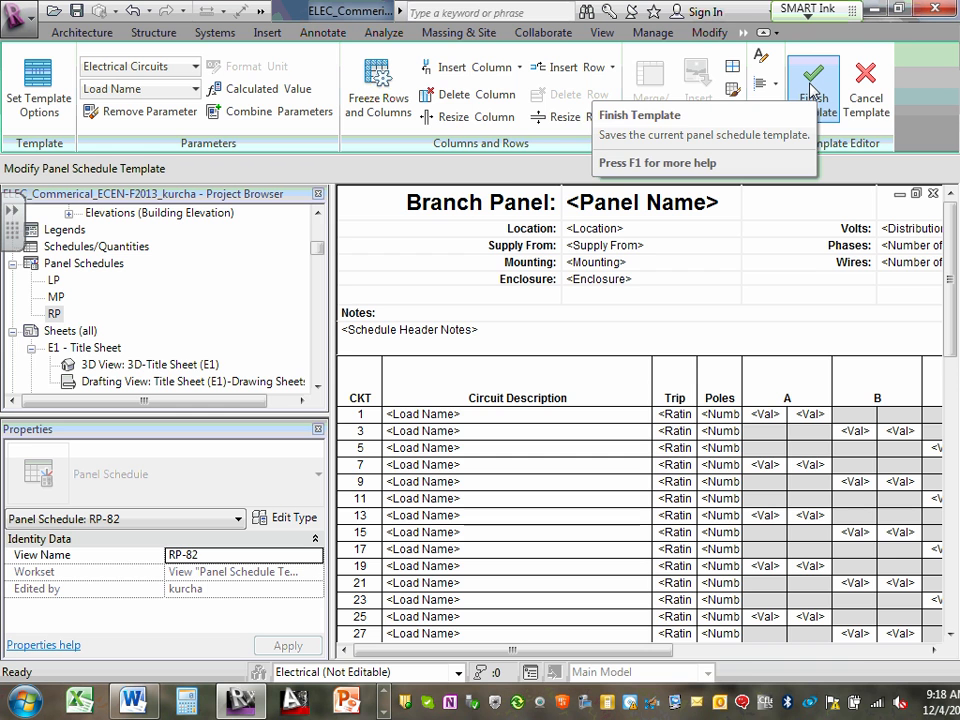
{"action": "left_click", "coordinate": [812, 92]}
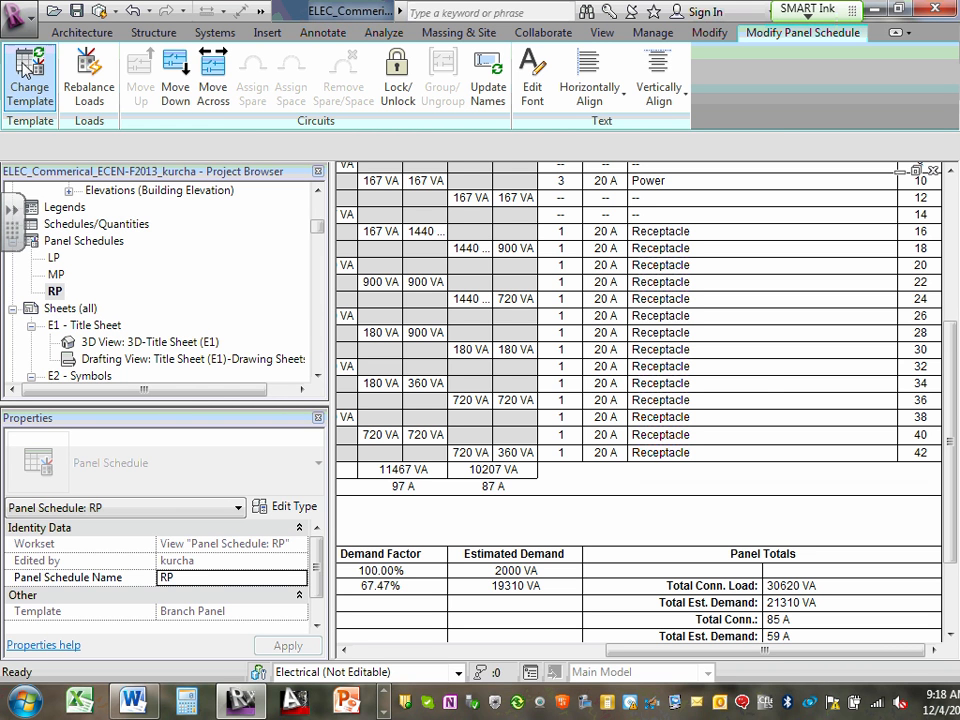
{"action": "left_click", "coordinate": [55, 291]}
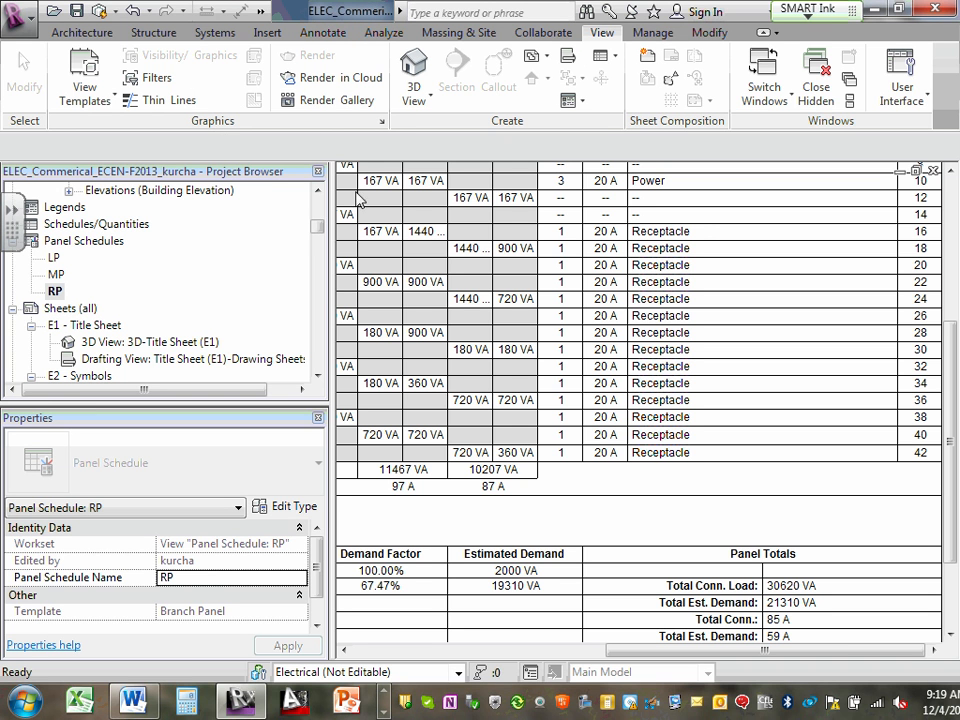
{"action": "left_click", "coordinate": [640, 33]}
{"action": "left_click", "coordinate": [706, 36]}
{"action": "left_click", "coordinate": [643, 36]}
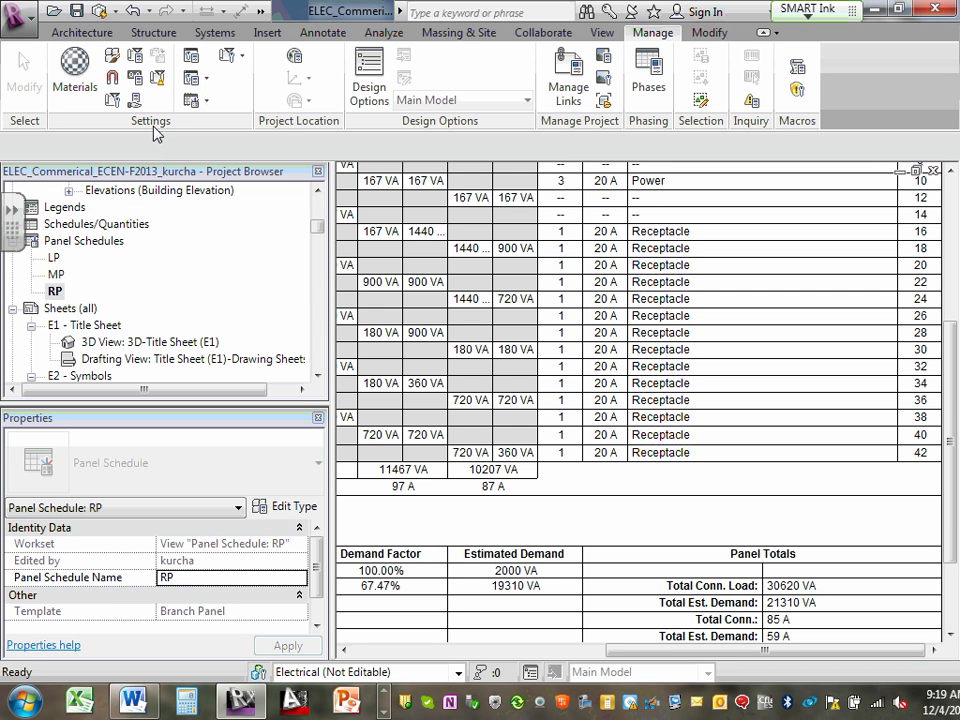
{"action": "left_click", "coordinate": [197, 106]}
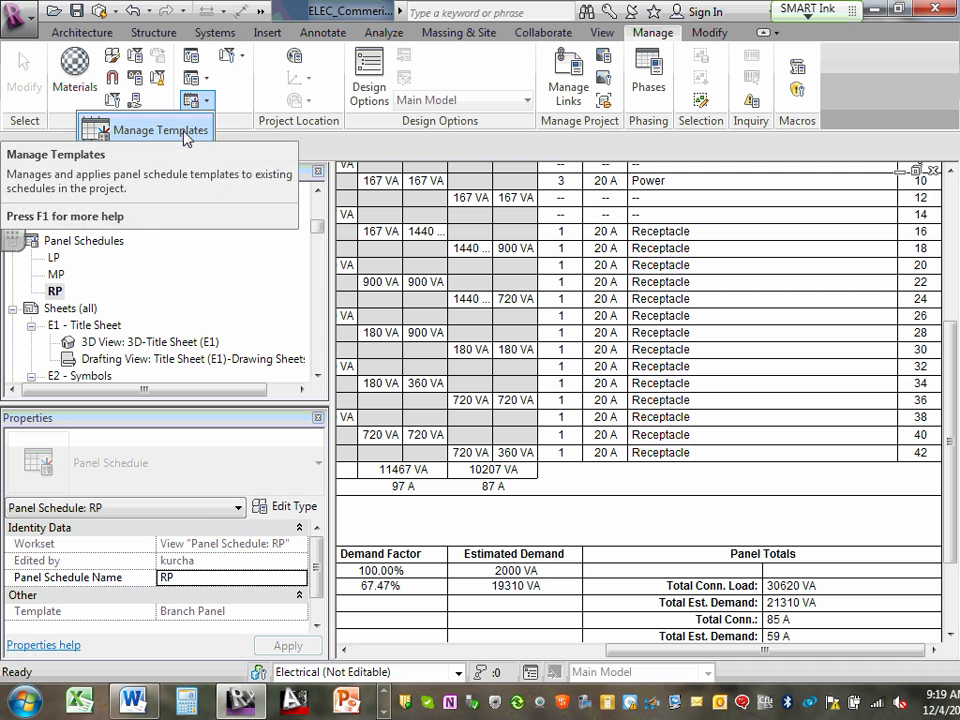
{"action": "left_click", "coordinate": [383, 36]}
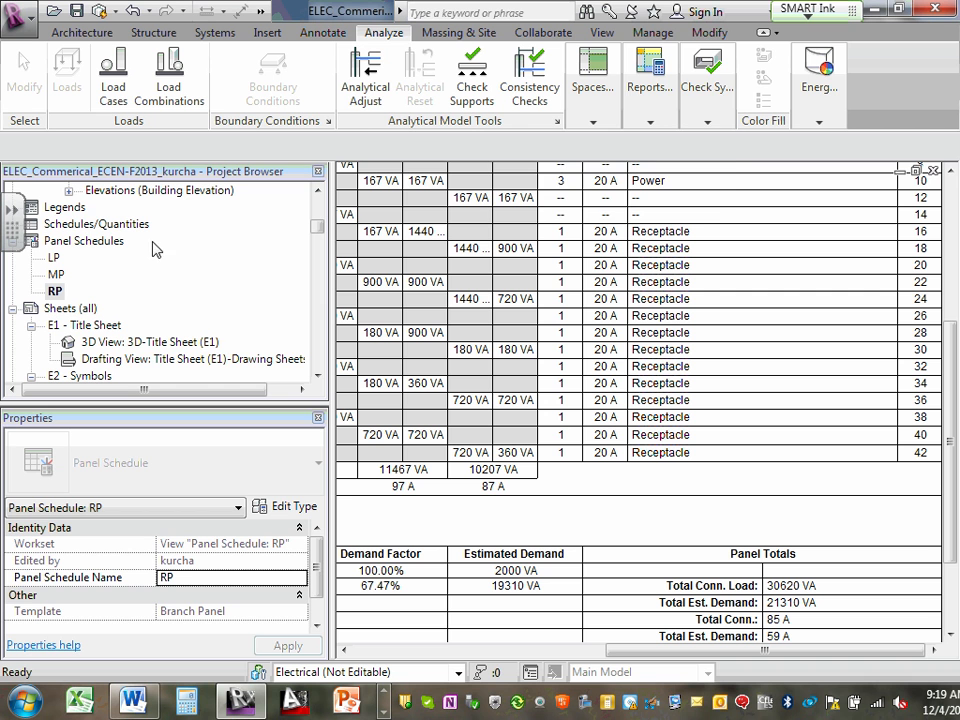
{"action": "left_click", "coordinate": [707, 92]}
{"action": "mouse_move", "coordinate": [657, 124]}
{"action": "left_click", "coordinate": [55, 291]}
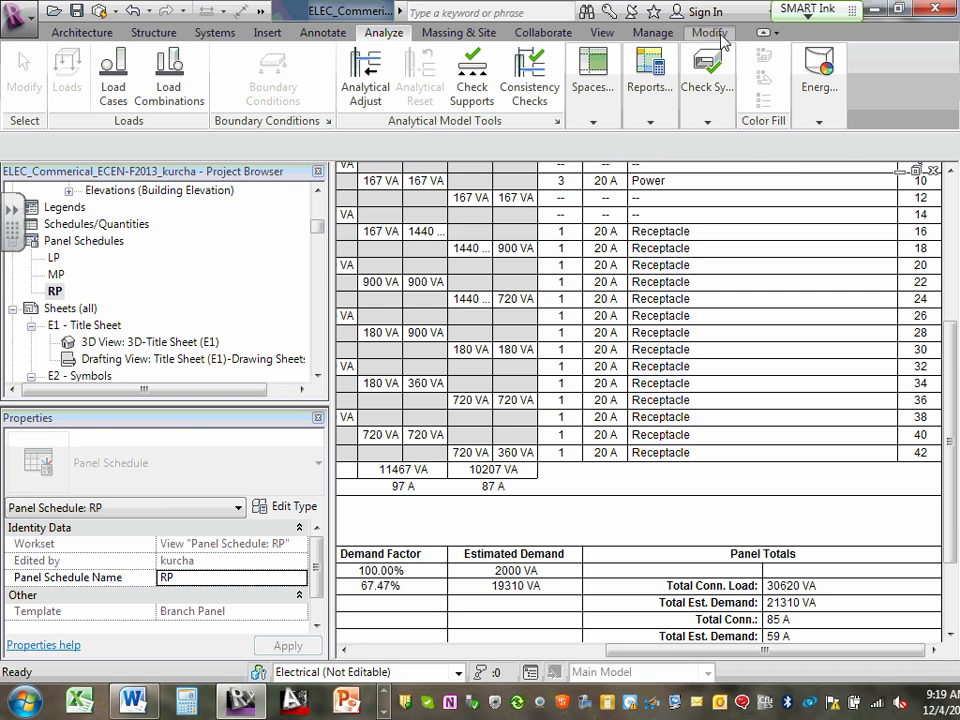
{"action": "left_click", "coordinate": [722, 35]}
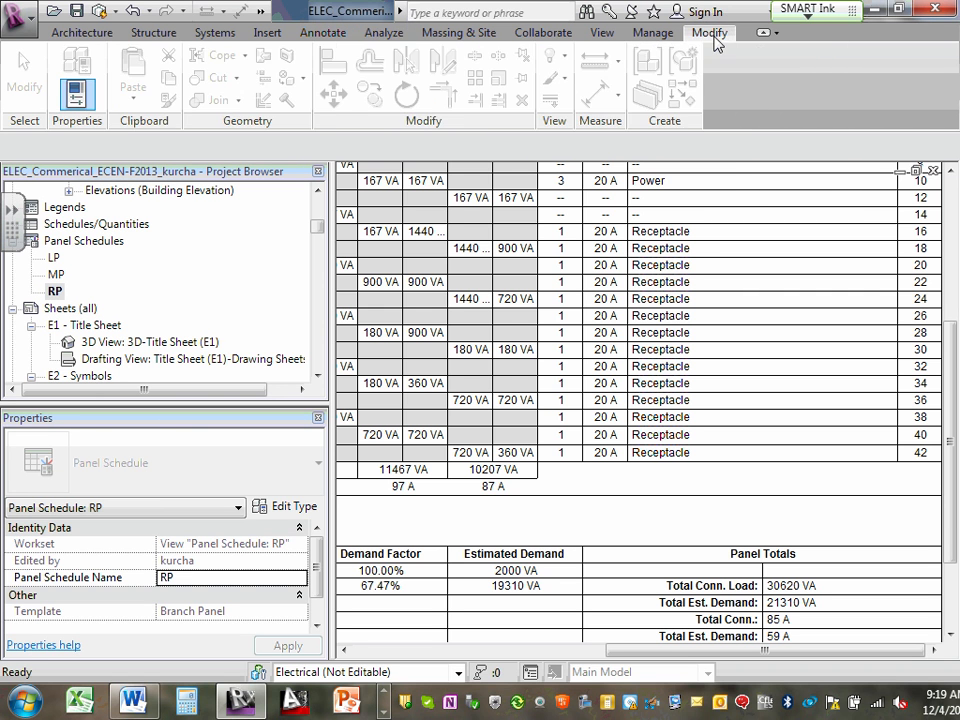
{"action": "left_click", "coordinate": [82, 96]}
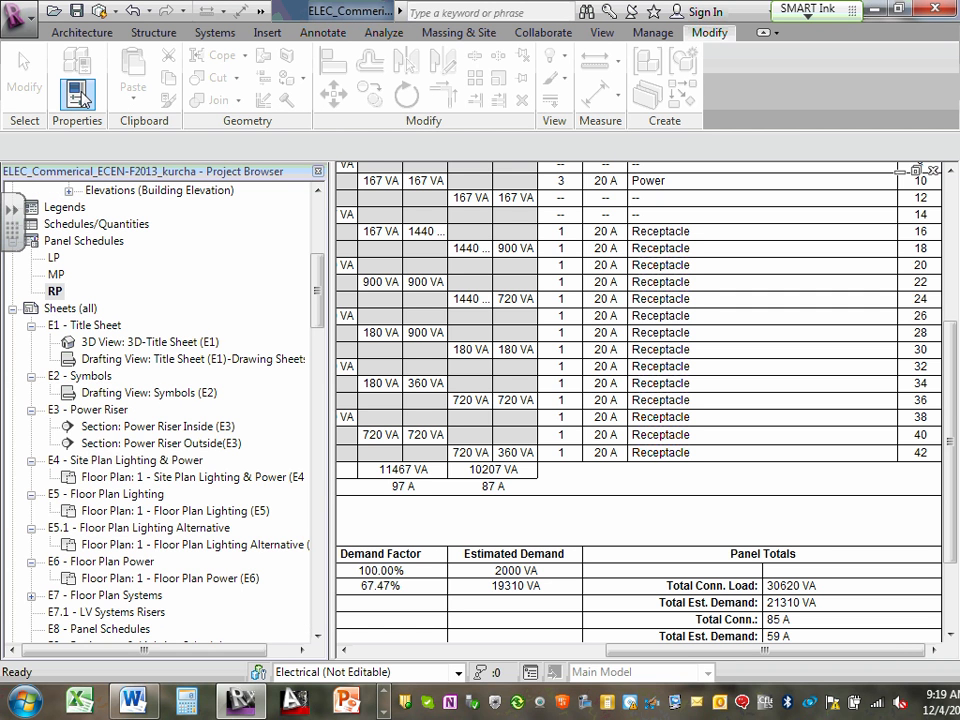
{"action": "left_click", "coordinate": [82, 96]}
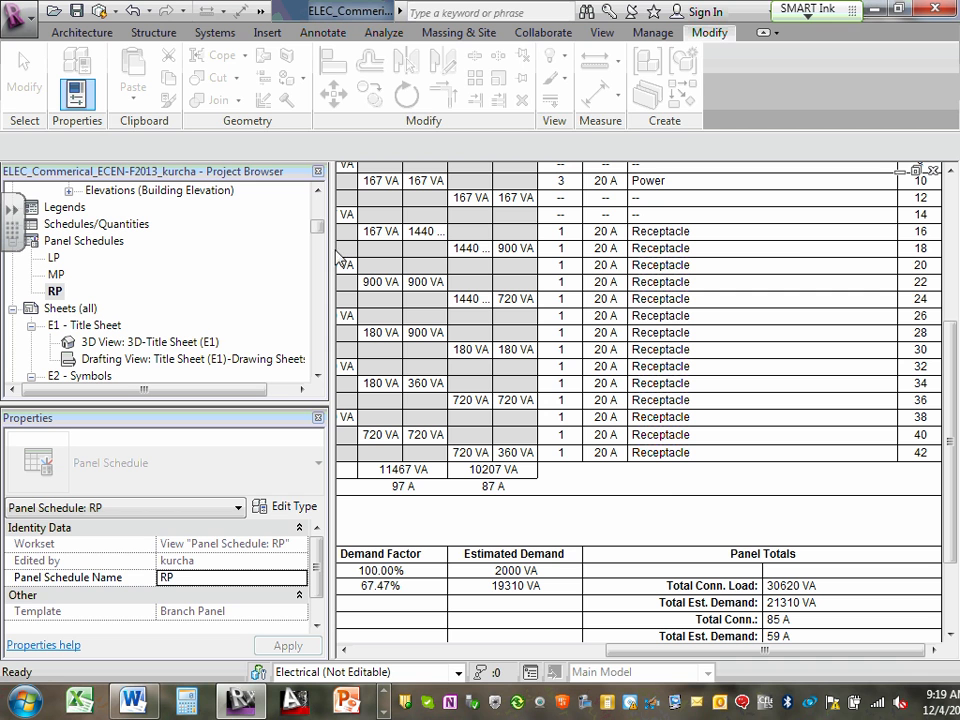
- Change the RP panel schedule's template to RP-82 and check its circuit rows beyond circuit 42
{"action": "left_click", "coordinate": [664, 488]}
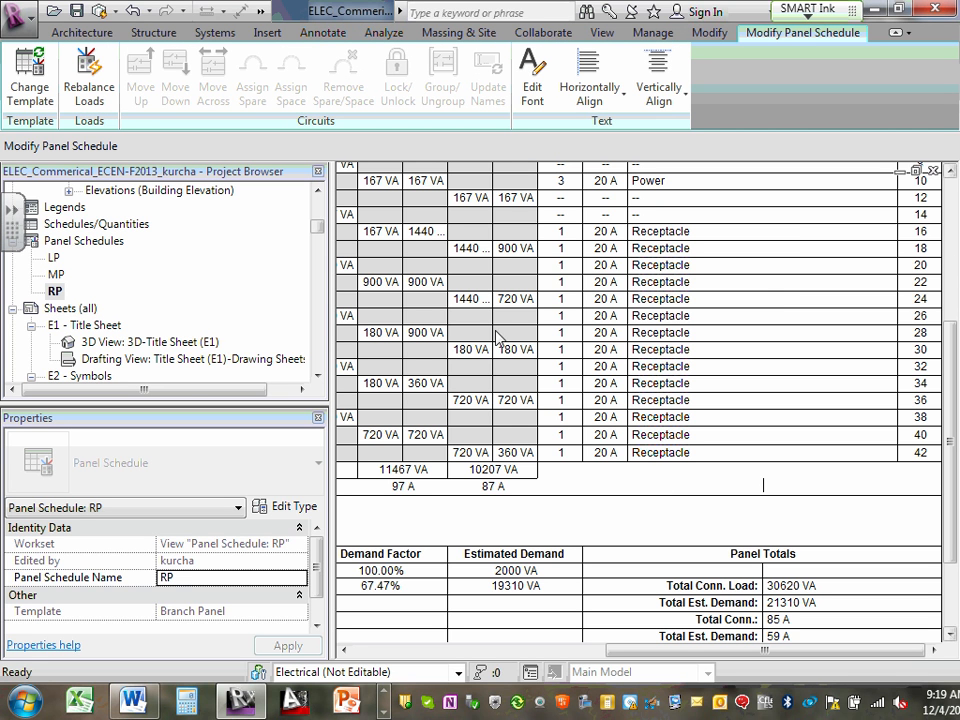
{"action": "left_click", "coordinate": [794, 278]}
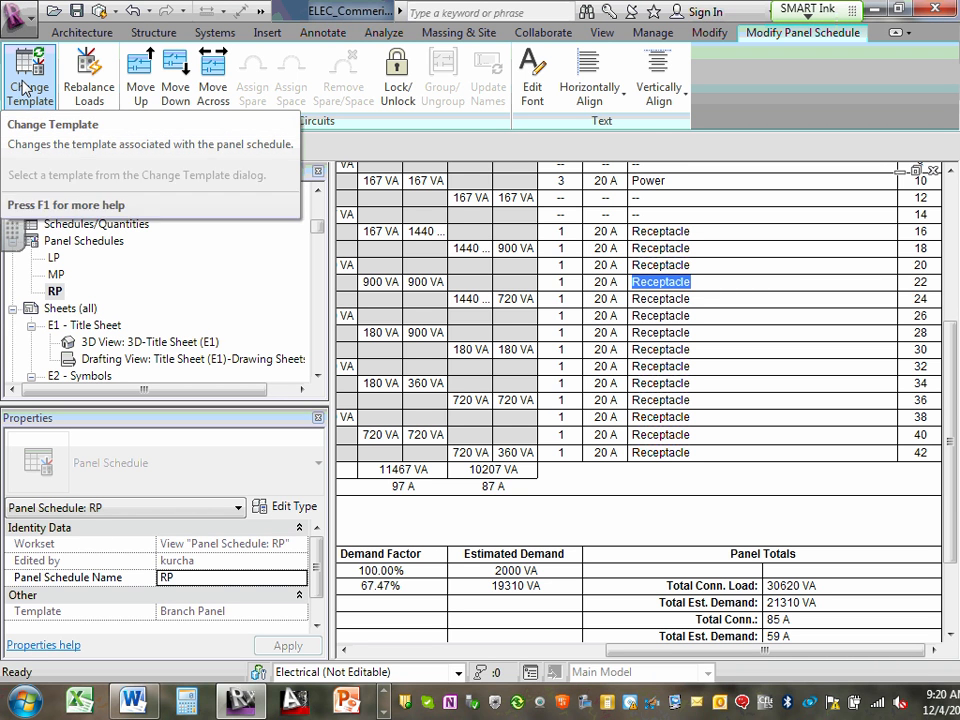
{"action": "left_click", "coordinate": [60, 291]}
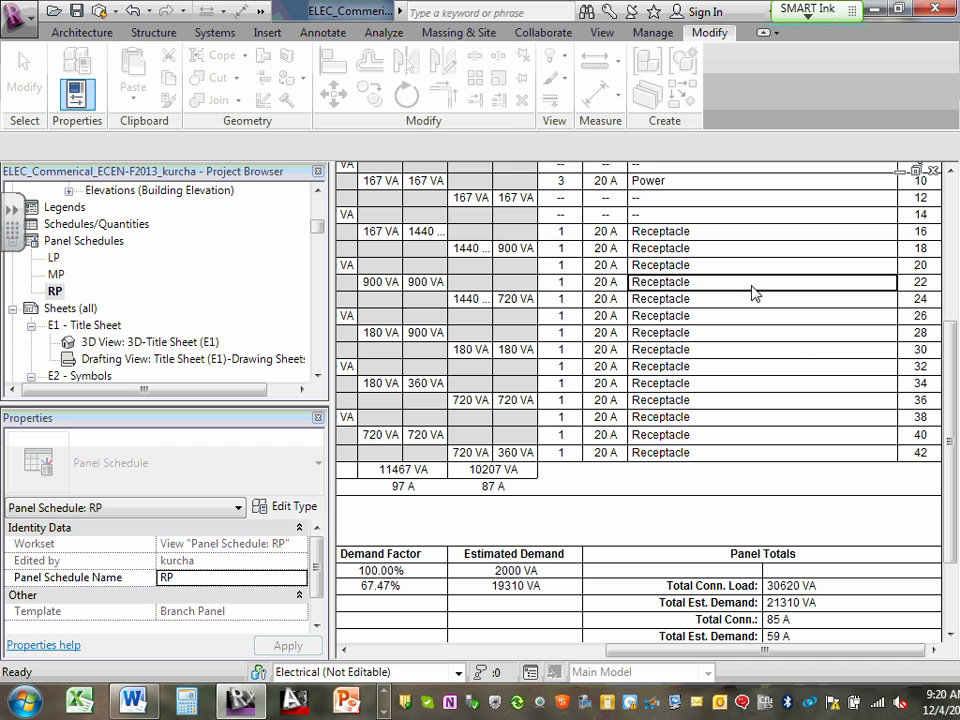
{"action": "left_click", "coordinate": [795, 334]}
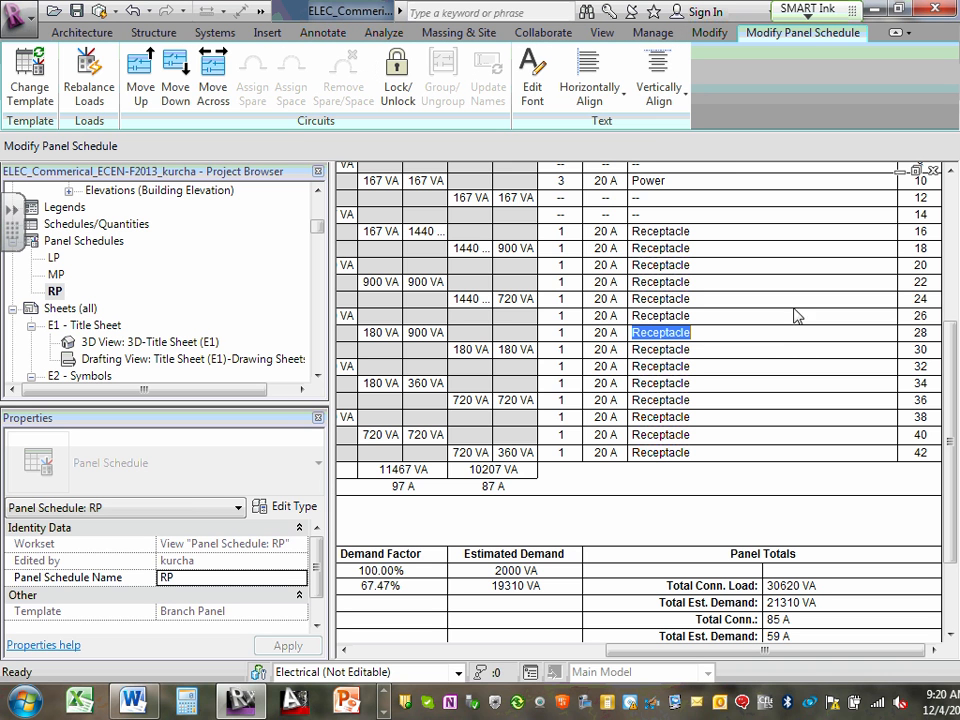
{"action": "left_click", "coordinate": [28, 86]}
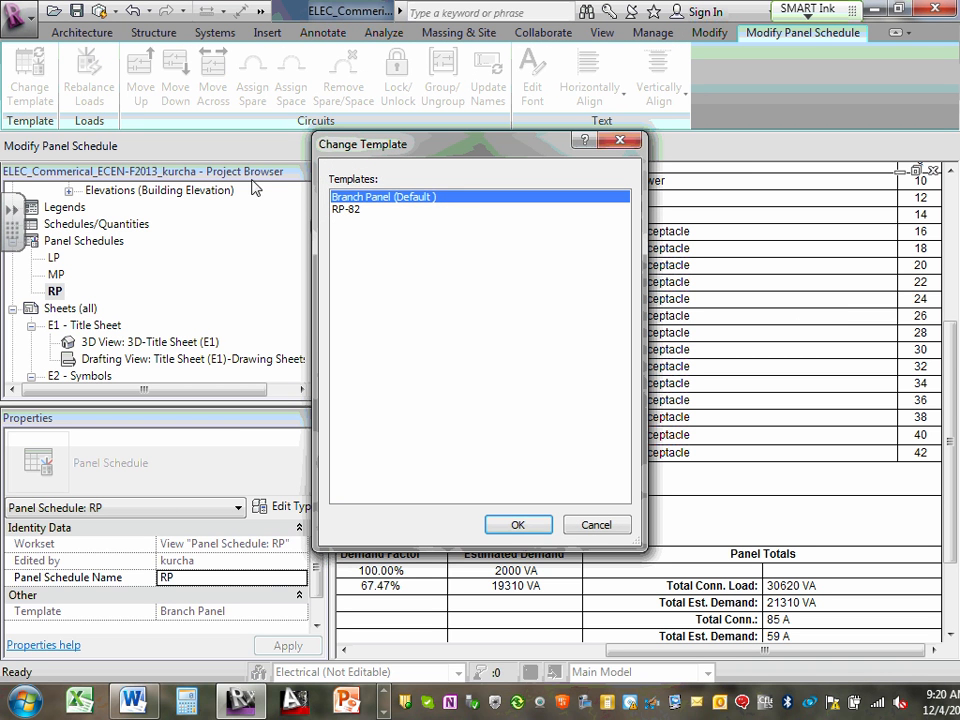
{"action": "left_click", "coordinate": [352, 210]}
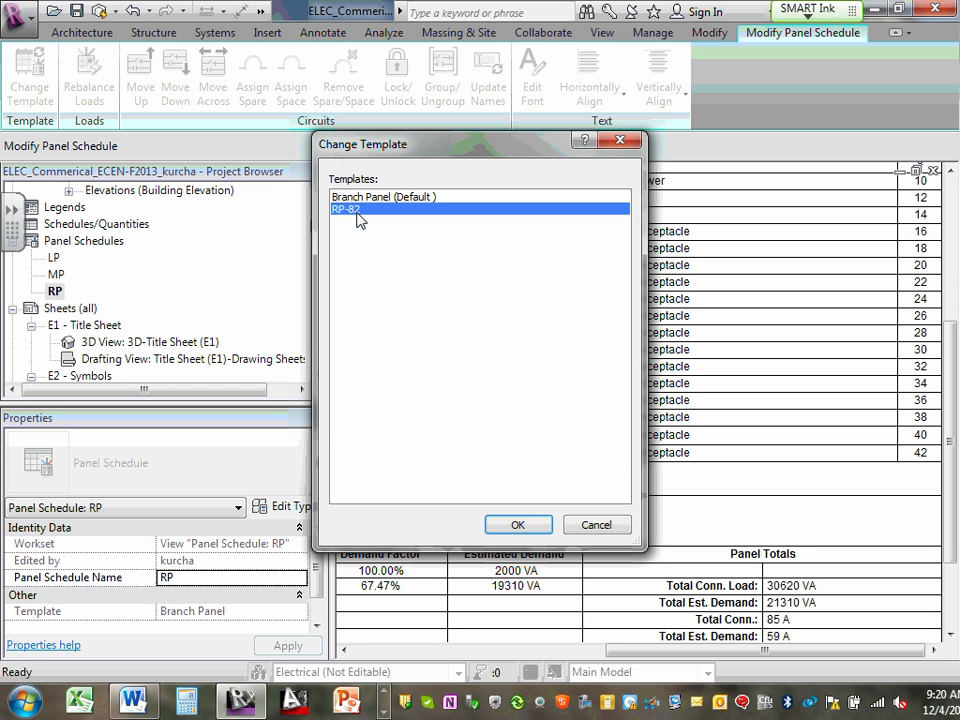
{"action": "left_click", "coordinate": [517, 526]}
{"action": "left_click", "coordinate": [553, 410]}
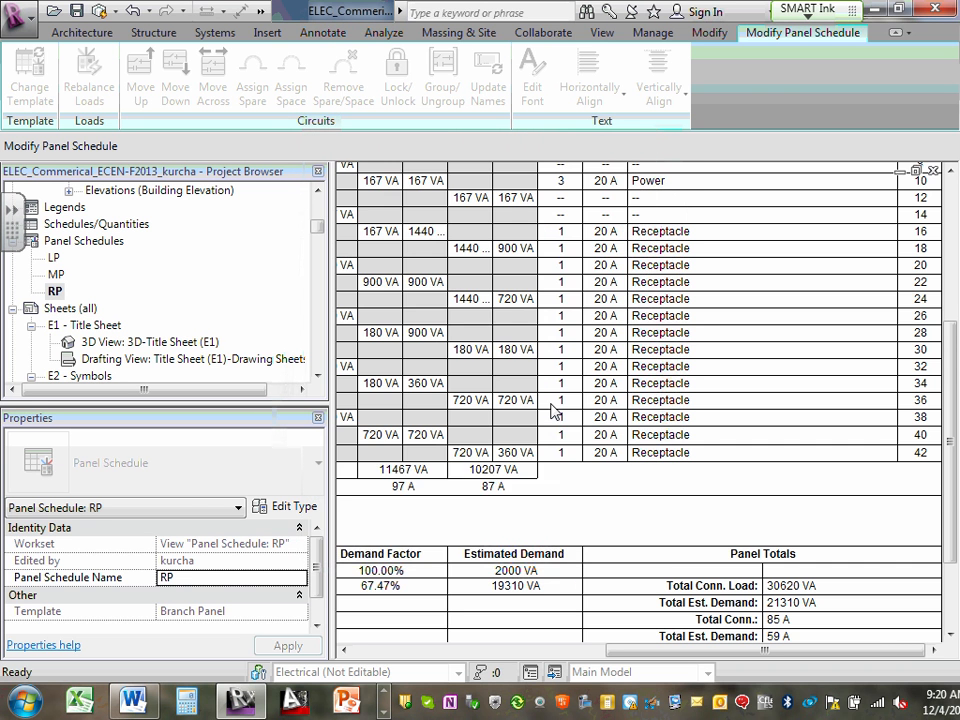
{"action": "scroll", "coordinate": [551, 403], "scroll_direction": "down", "scroll_amount": 5}
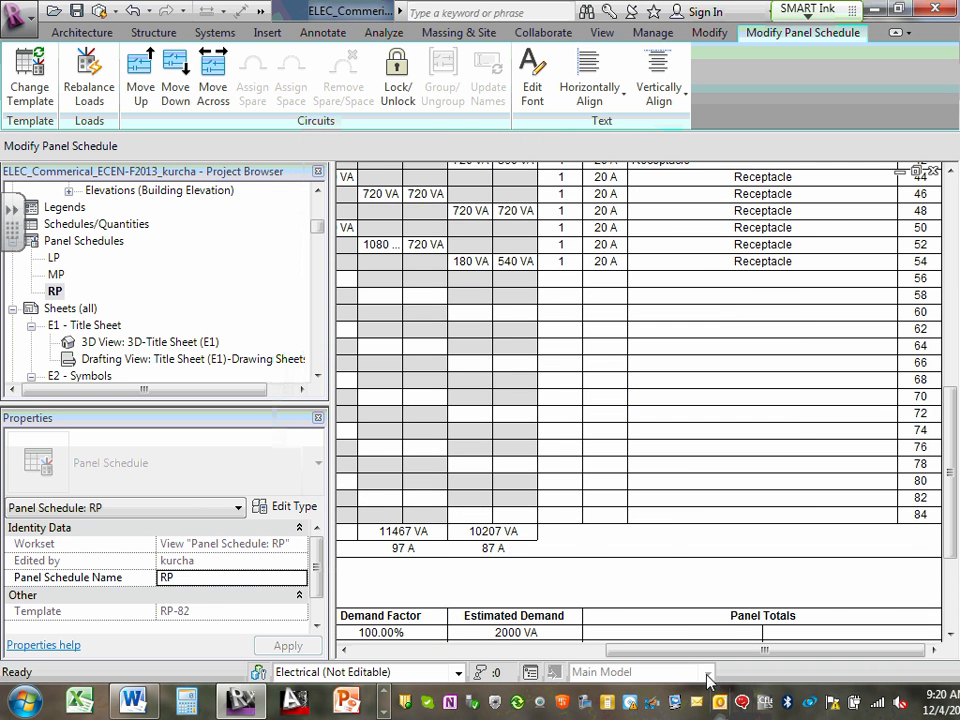
{"action": "left_click_drag", "start_coordinate": [701, 651], "coordinate": [820, 650]}
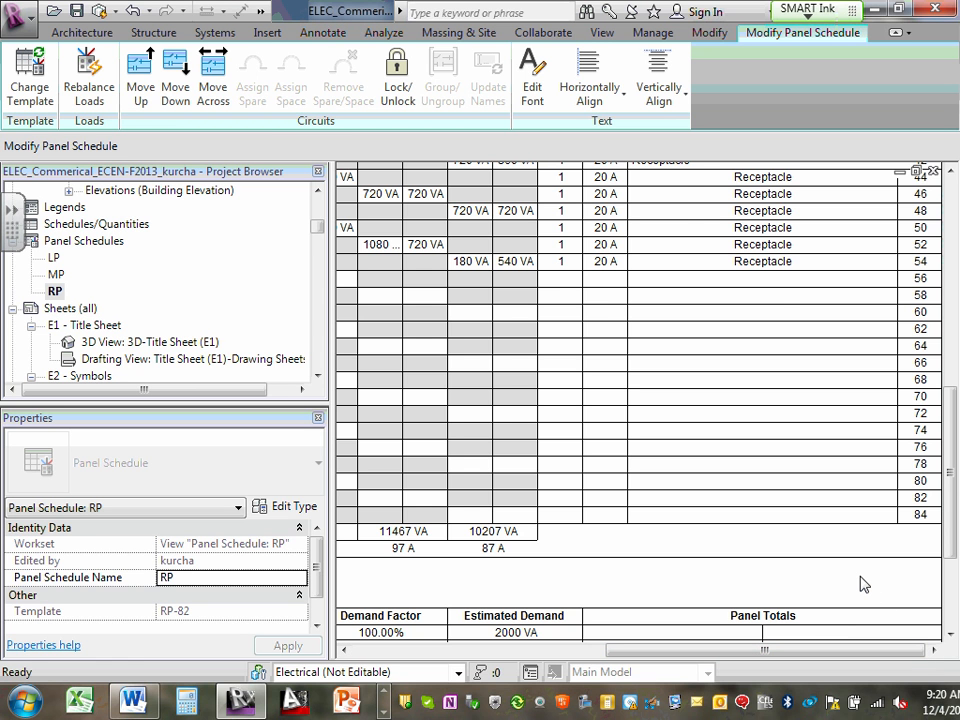
{"action": "scroll", "coordinate": [864, 584], "scroll_direction": "up", "scroll_amount": 3}
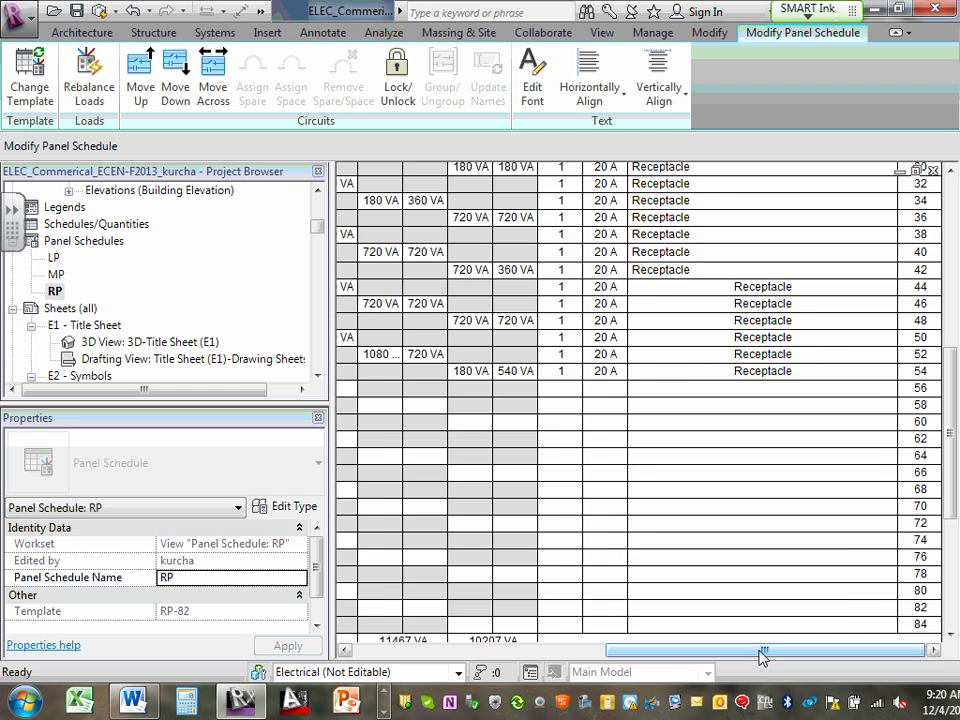
- Left-align the circuit descriptions of the odd-numbered circuits 43 to 53 in the RP panel schedule
{"action": "left_click_drag", "start_coordinate": [762, 655], "coordinate": [480, 660]}
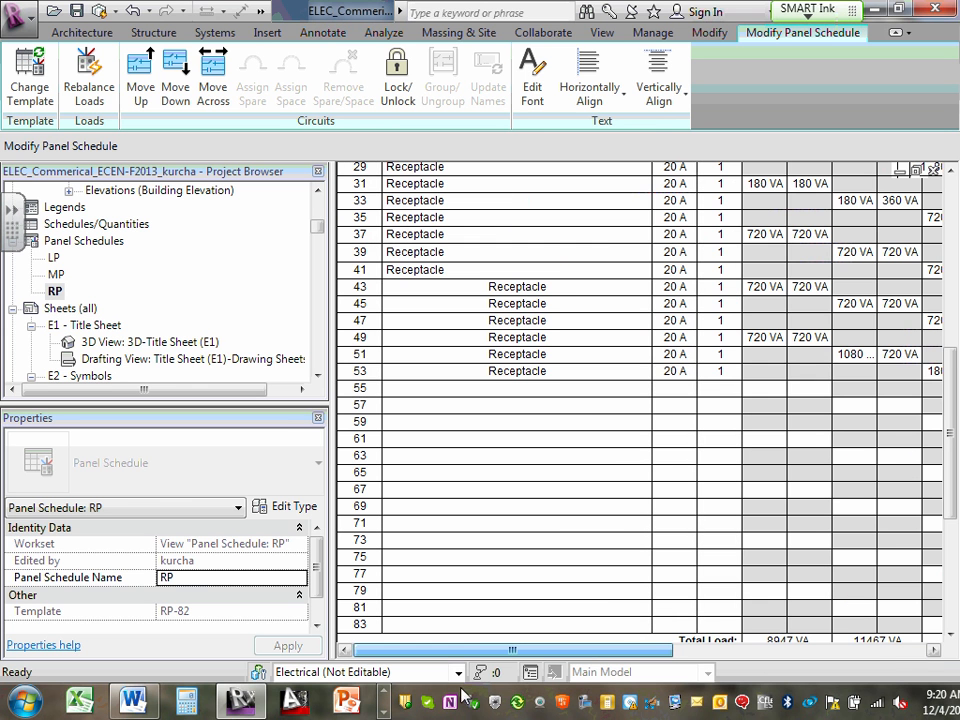
{"action": "left_click", "coordinate": [527, 292]}
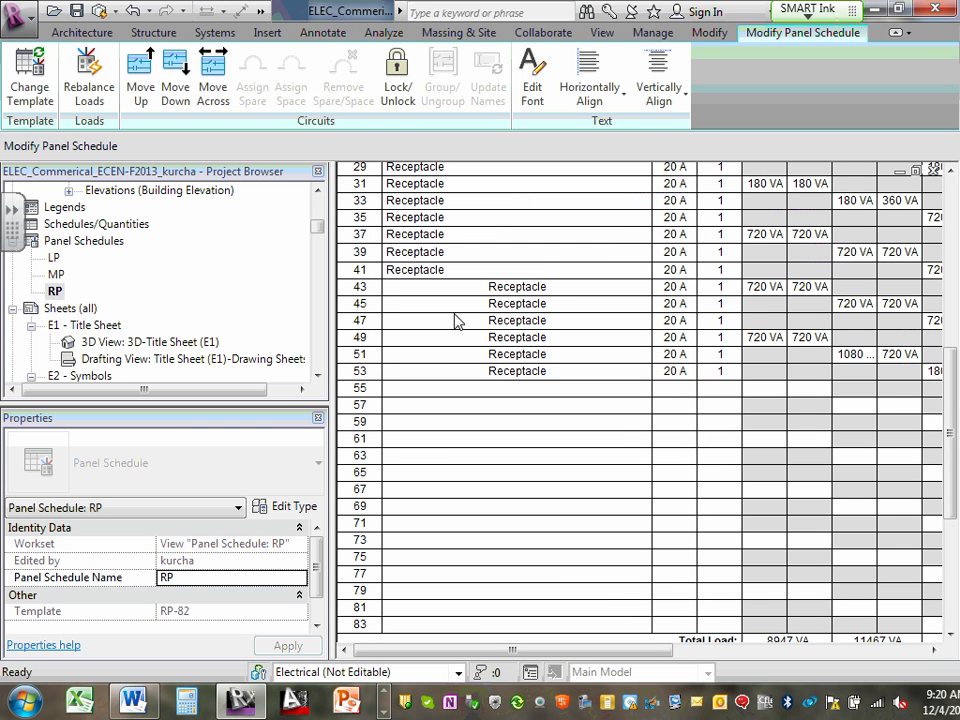
{"action": "left_click", "coordinate": [589, 72]}
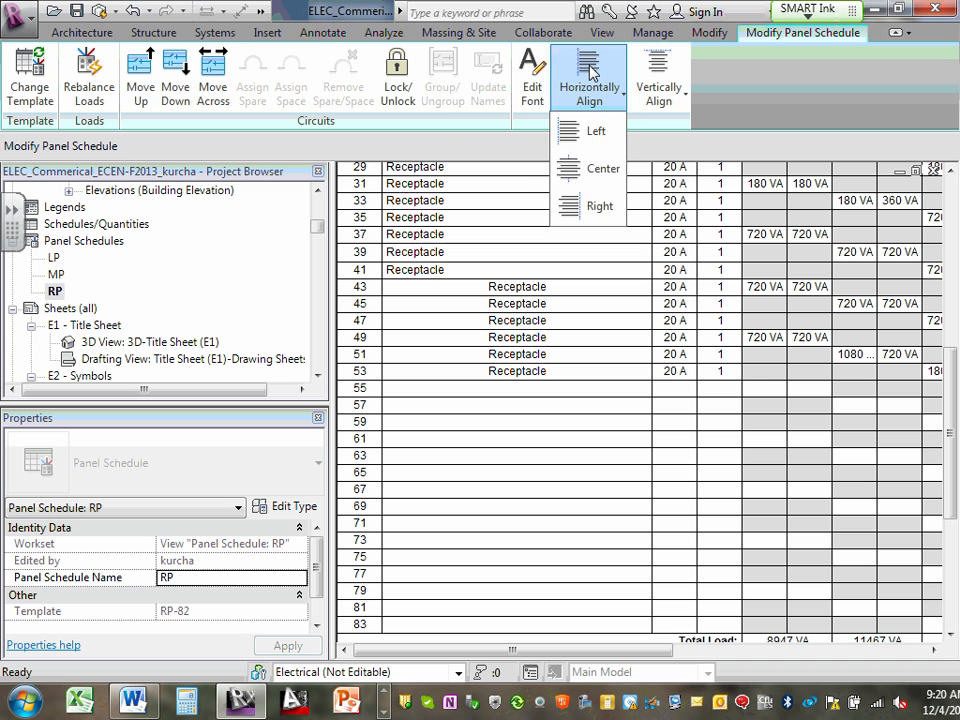
{"action": "left_click", "coordinate": [594, 131]}
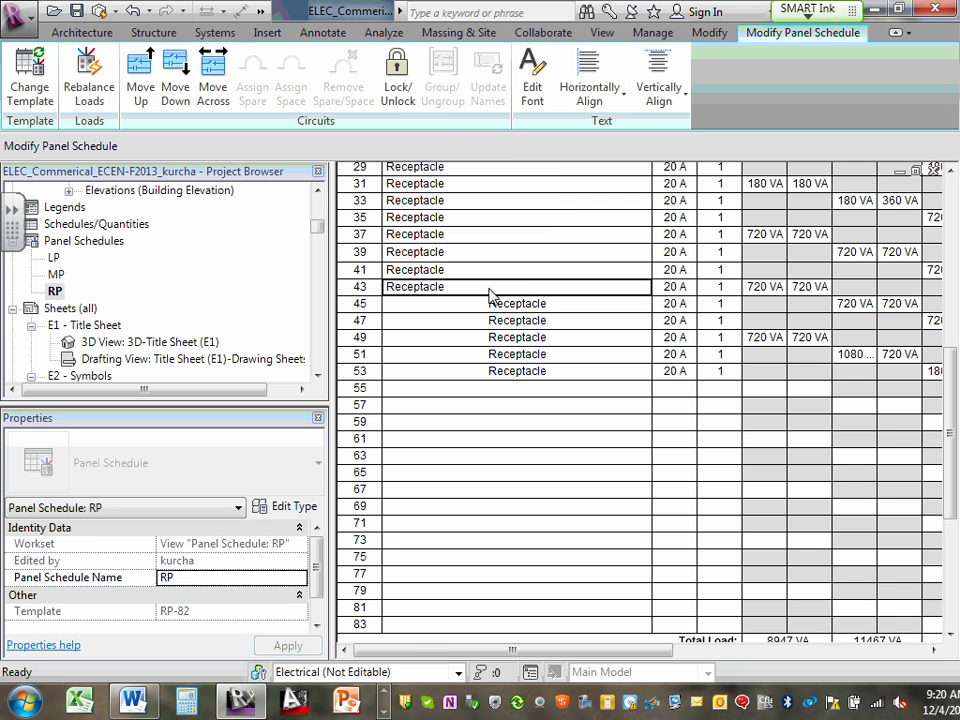
{"action": "left_click_drag", "start_coordinate": [490, 310], "coordinate": [503, 373]}
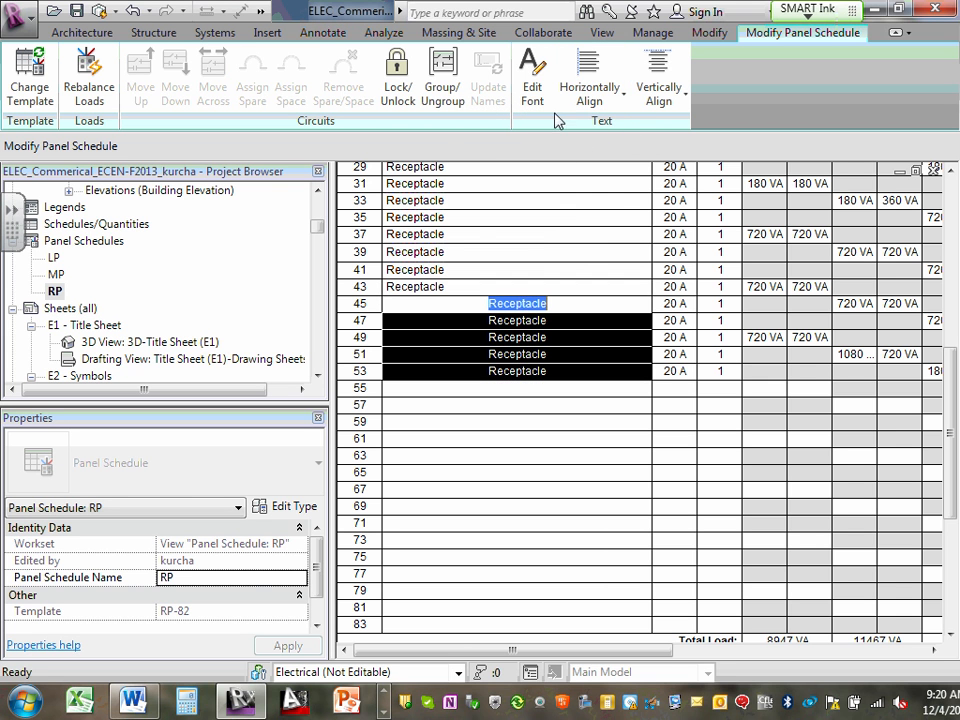
{"action": "left_click", "coordinate": [603, 72]}
{"action": "left_click", "coordinate": [585, 140]}
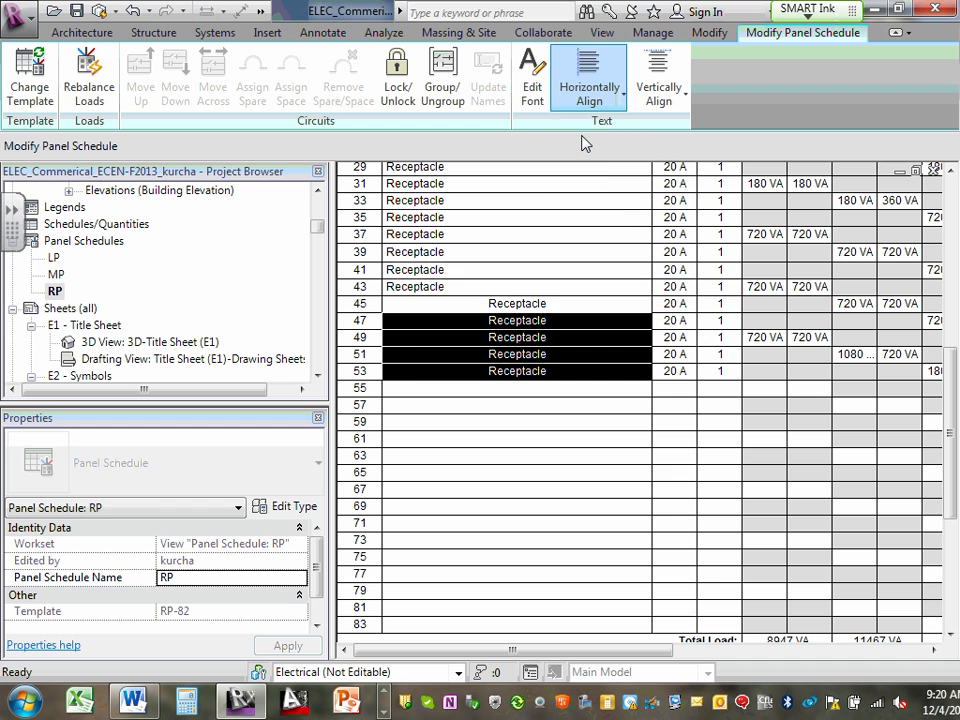
{"action": "left_click", "coordinate": [546, 425]}
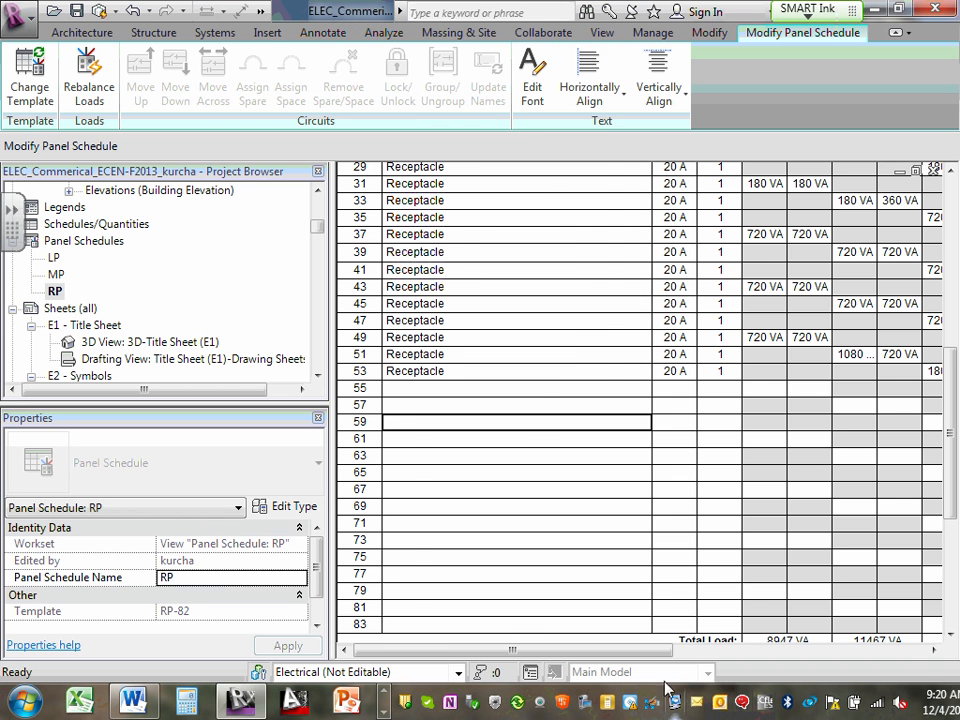
- Left-align the circuit descriptions of the even-numbered circuits 44 to 54 in the RP panel schedule
{"action": "left_click_drag", "start_coordinate": [636, 652], "coordinate": [888, 652]}
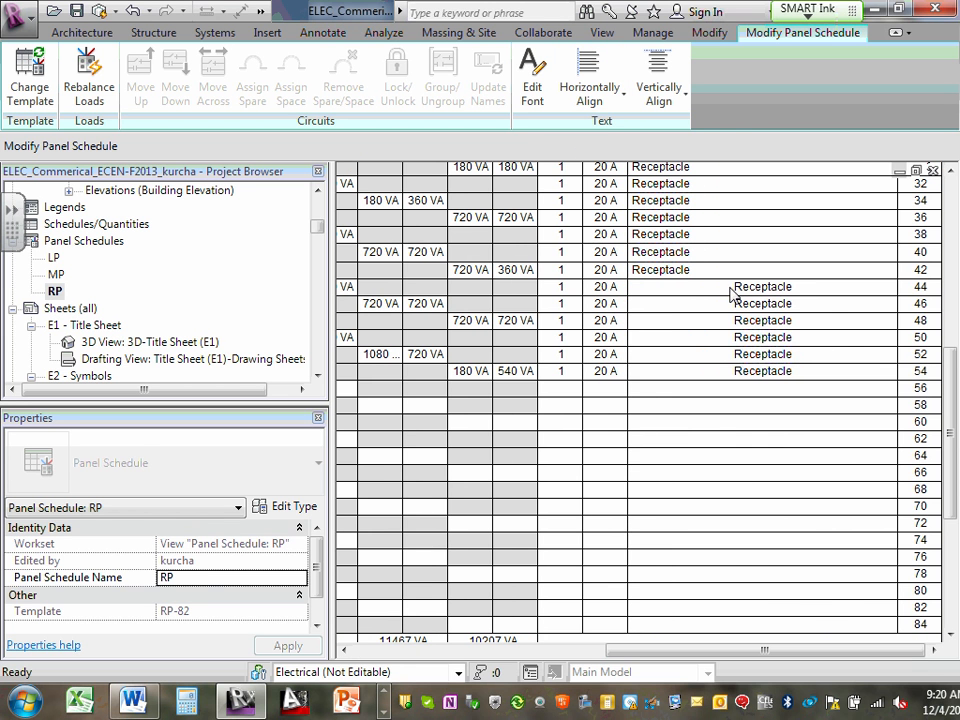
{"action": "left_click_drag", "start_coordinate": [733, 300], "coordinate": [842, 369]}
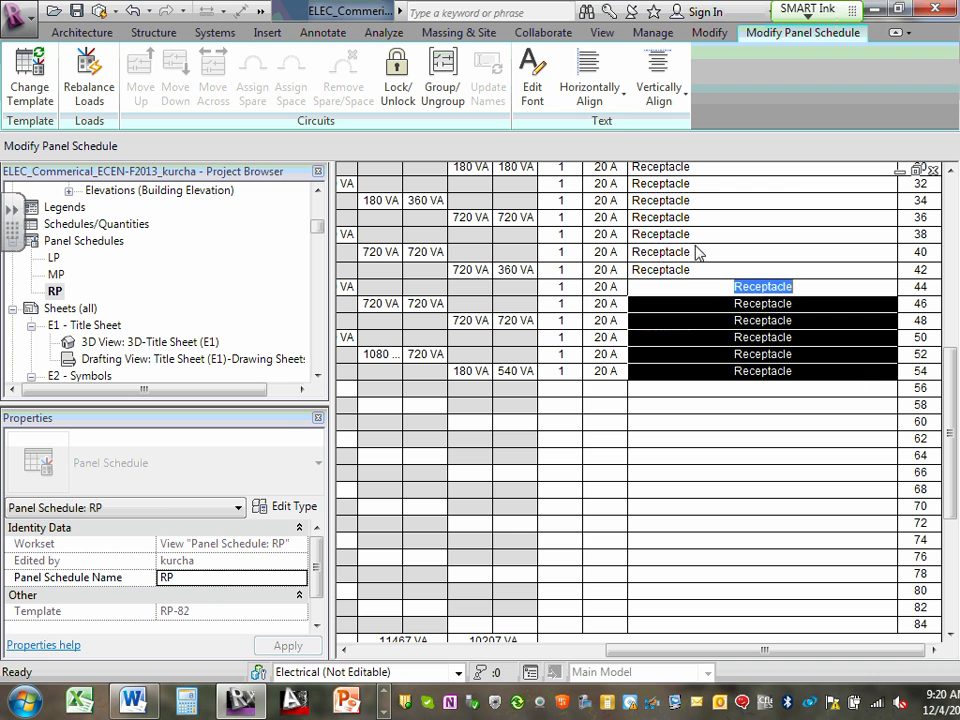
{"action": "left_click", "coordinate": [594, 70]}
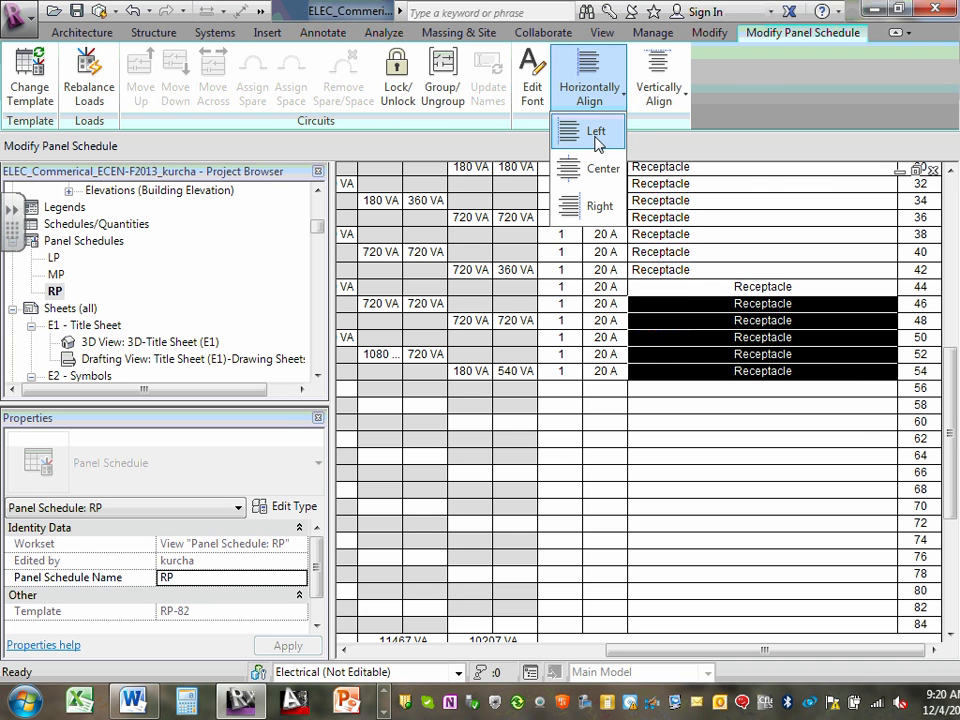
{"action": "left_click", "coordinate": [578, 129]}
{"action": "left_click", "coordinate": [776, 506]}
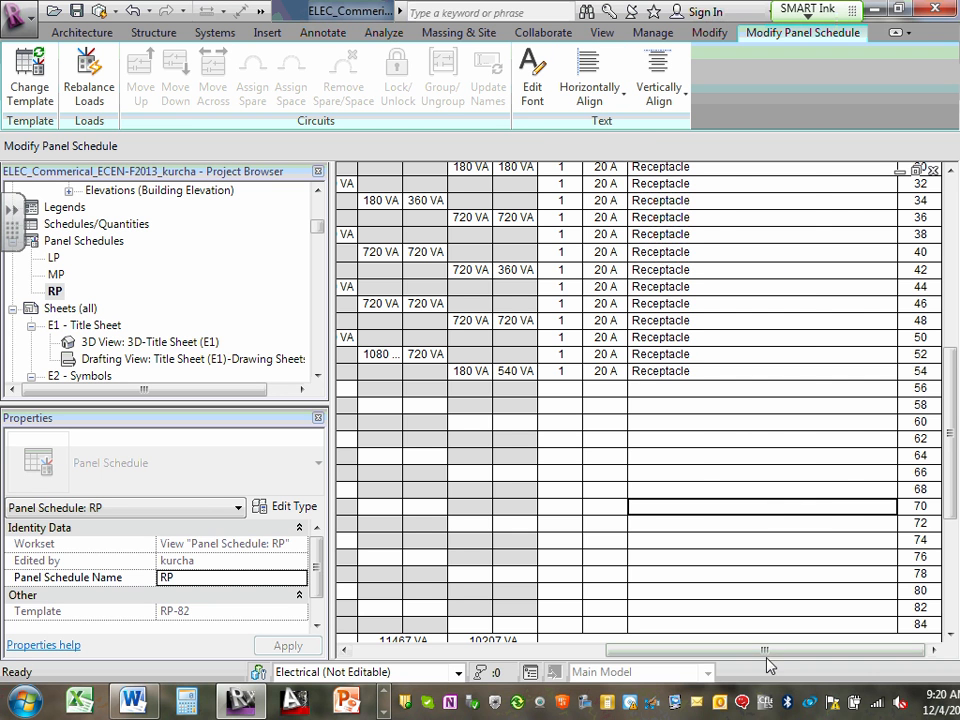
- Review the upper circuit rows of the RP schedule, open the LP and MP panel schedules in turn, and return to RP
{"action": "left_click_drag", "start_coordinate": [767, 652], "coordinate": [534, 633]}
{"action": "scroll", "coordinate": [514, 516], "scroll_direction": "up", "scroll_amount": 10}
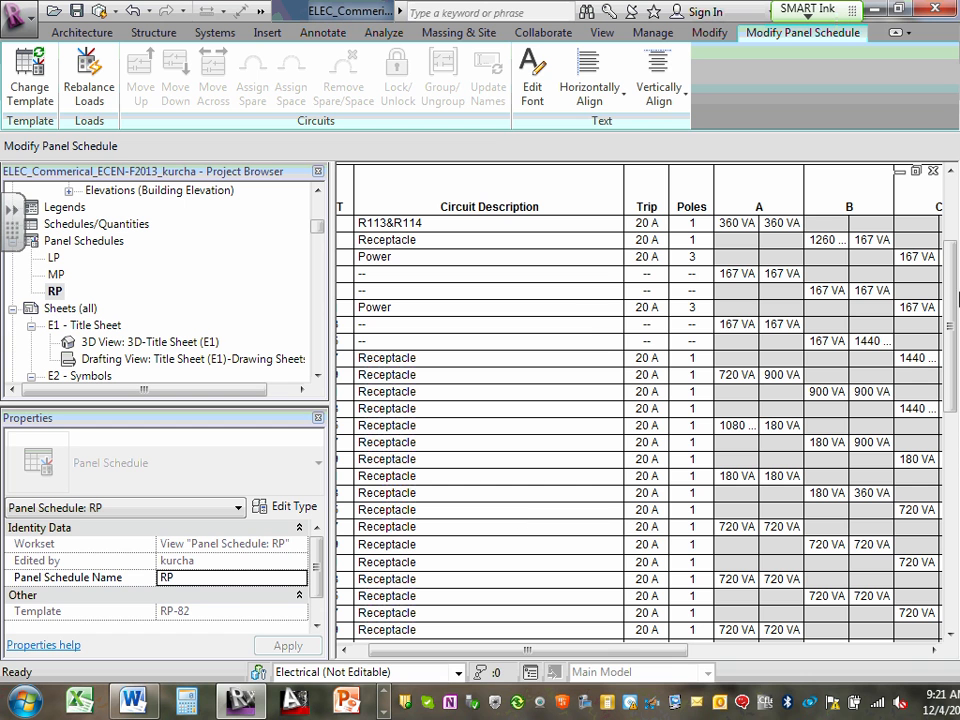
{"action": "double_click", "coordinate": [53, 257]}
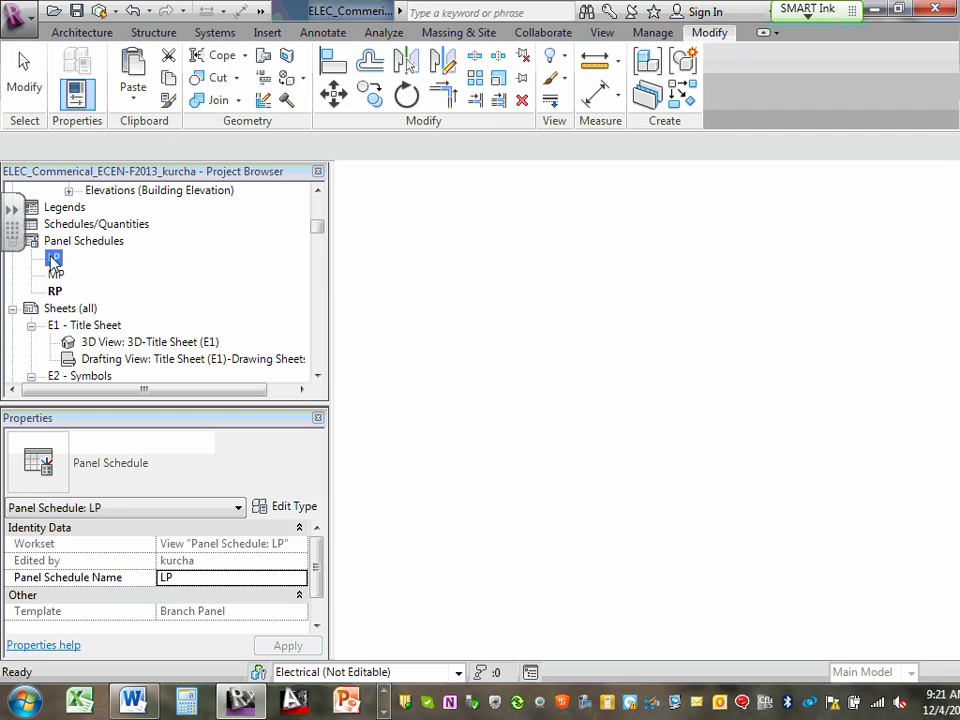
{"action": "double_click", "coordinate": [56, 274]}
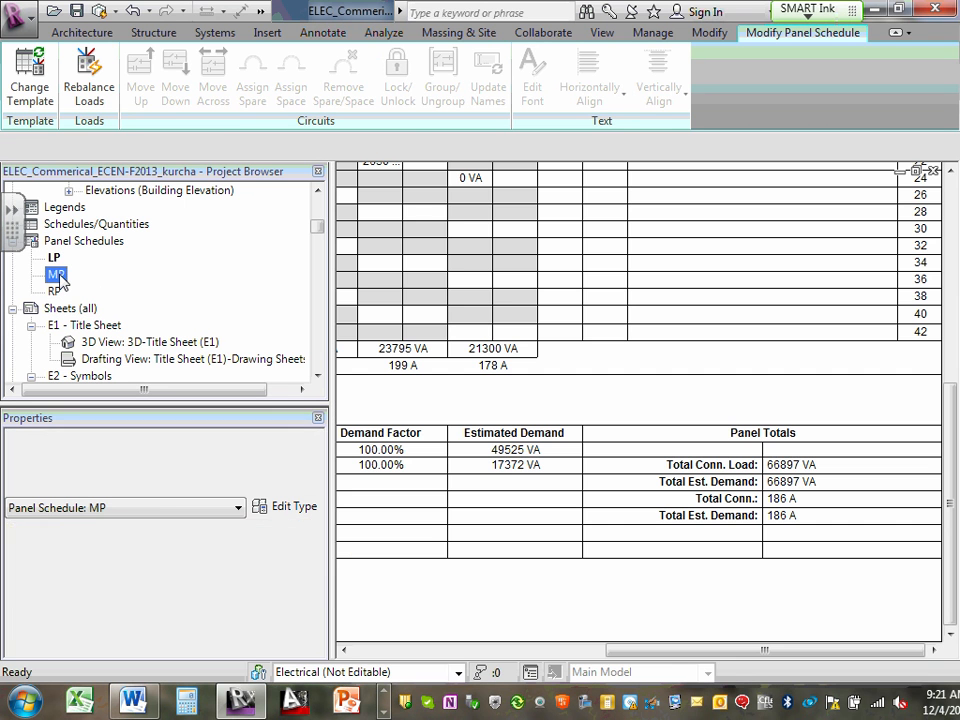
{"action": "double_click", "coordinate": [54, 291]}
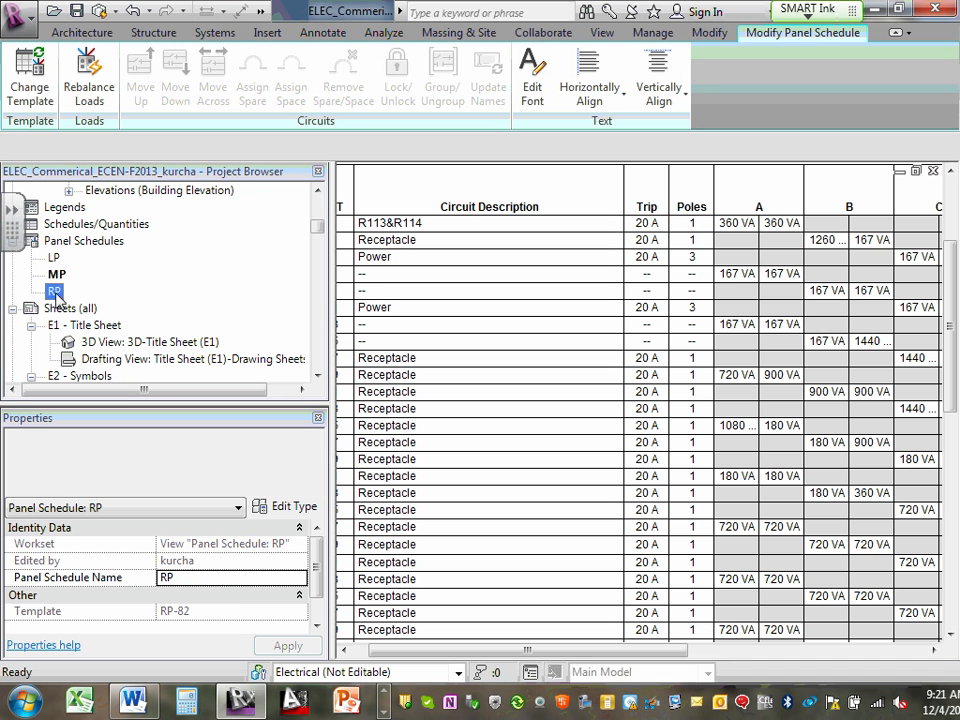
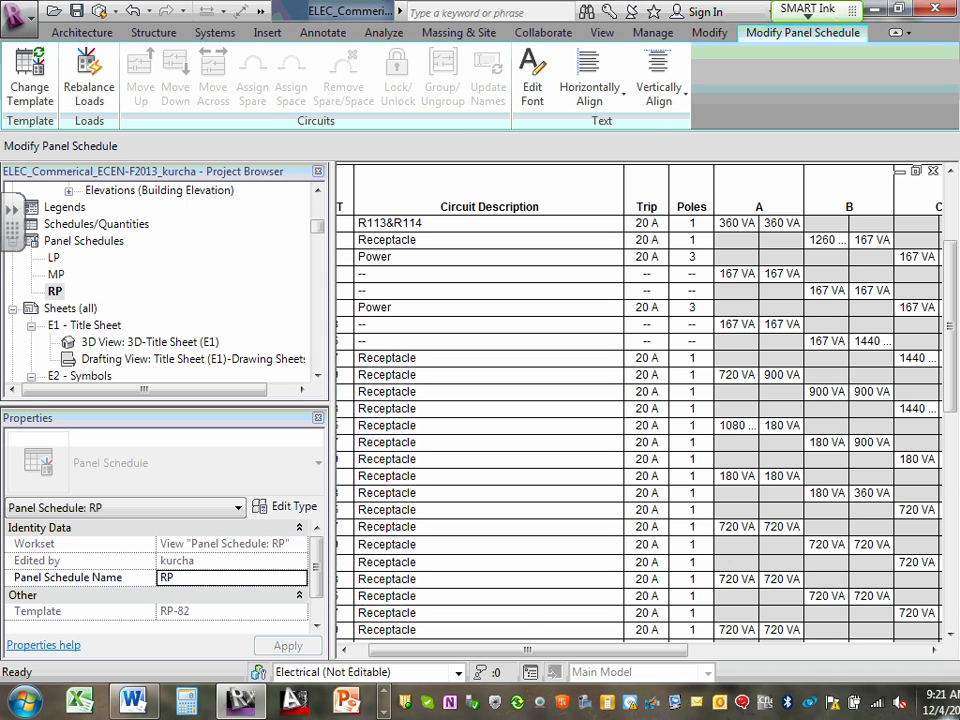
- Open the 1 - Floor Plan Power (E6) view and show the MP, RP and LP panels in the electrical room 116
{"action": "left_click_drag", "start_coordinate": [317, 228], "coordinate": [317, 198]}
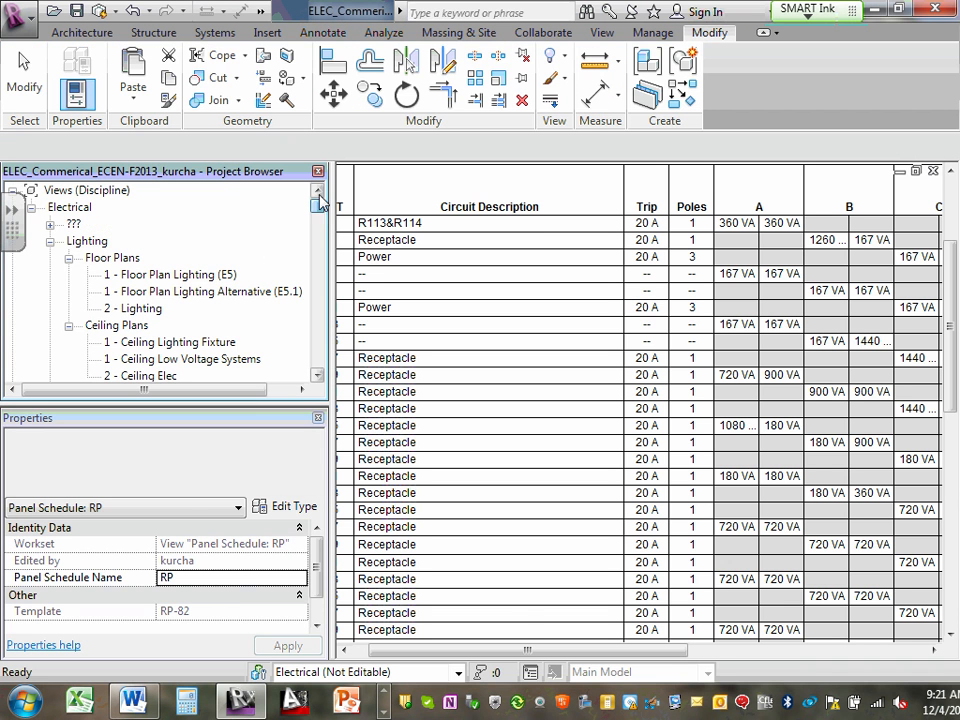
{"action": "scroll", "coordinate": [170, 292], "scroll_direction": "down", "scroll_amount": 1}
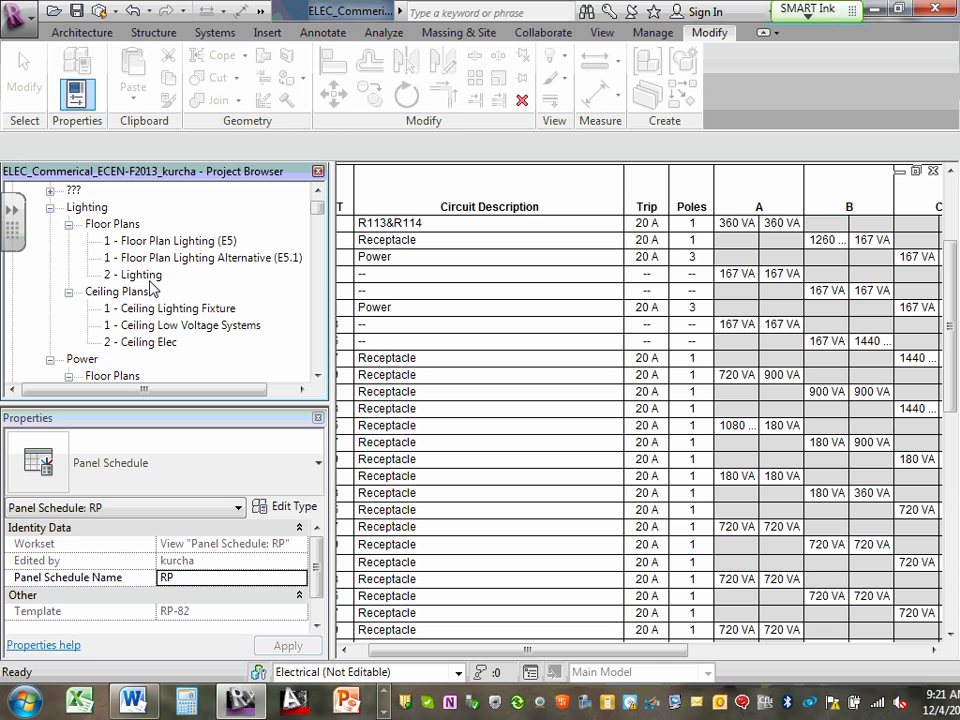
{"action": "scroll", "coordinate": [150, 288], "scroll_direction": "down", "scroll_amount": 1}
{"action": "scroll", "coordinate": [133, 326], "scroll_direction": "down", "scroll_amount": 1}
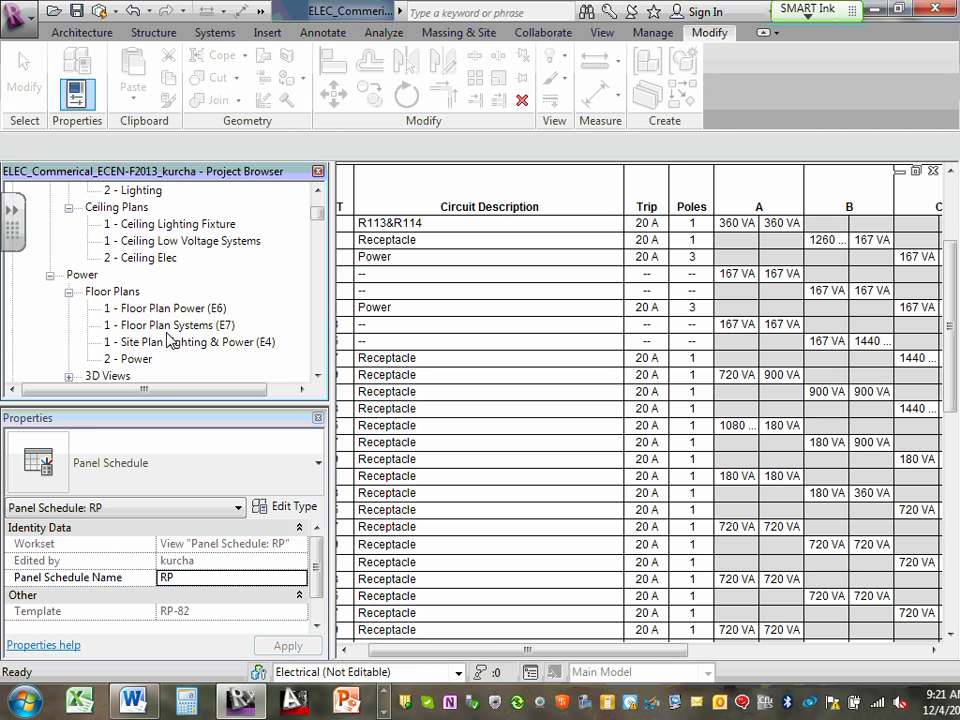
{"action": "double_click", "coordinate": [170, 308]}
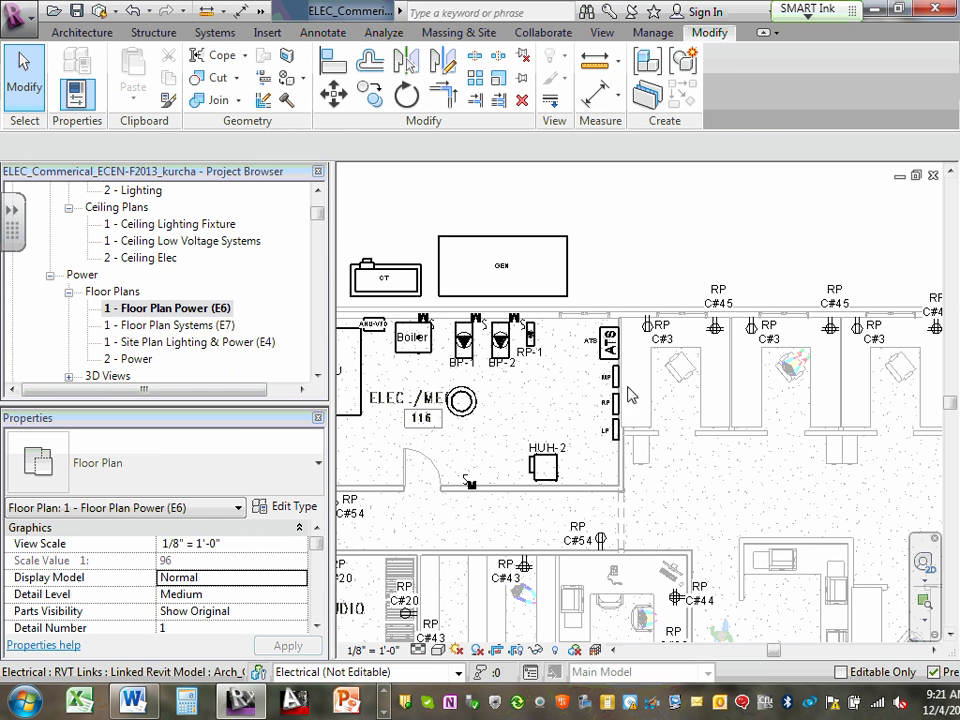
{"action": "scroll", "coordinate": [617, 405], "scroll_direction": "up", "scroll_amount": 2}
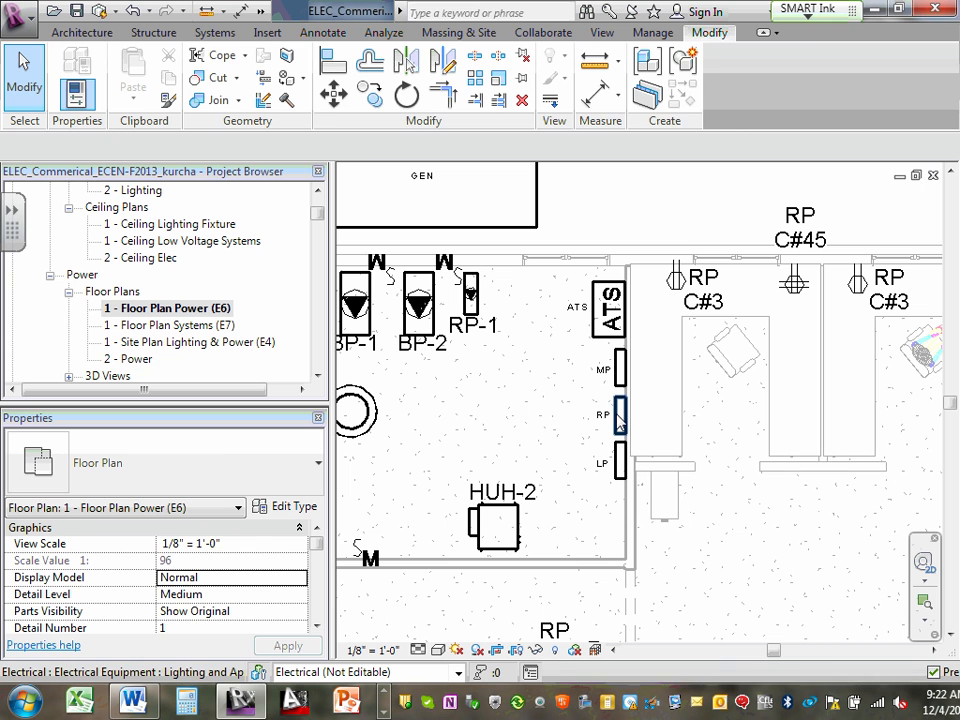
{"action": "left_click", "coordinate": [619, 418]}
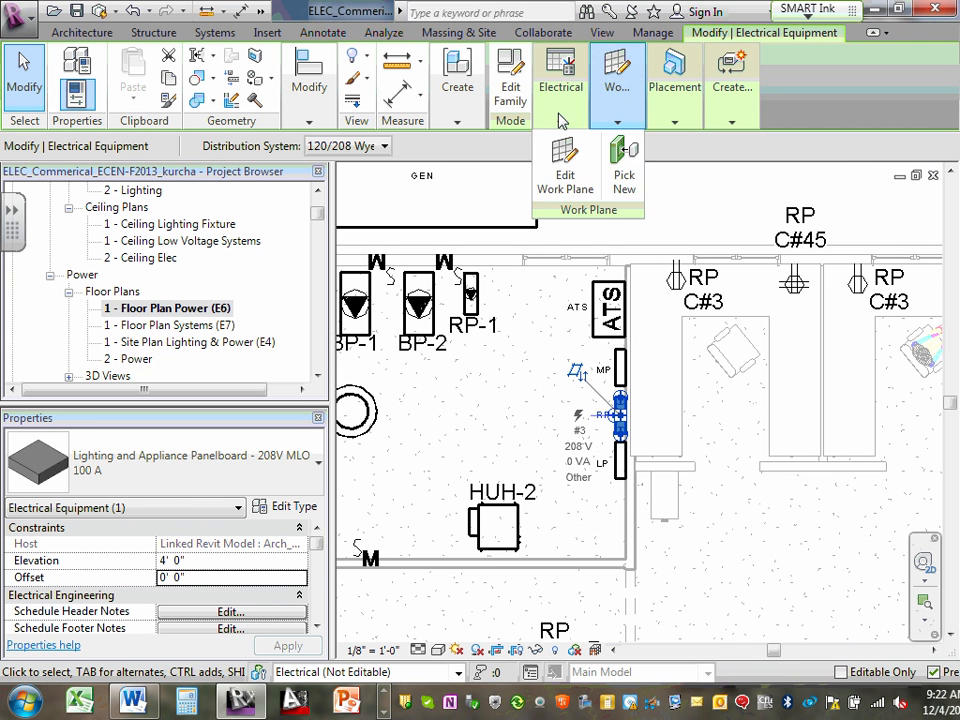
{"action": "mouse_move", "coordinate": [562, 130]}
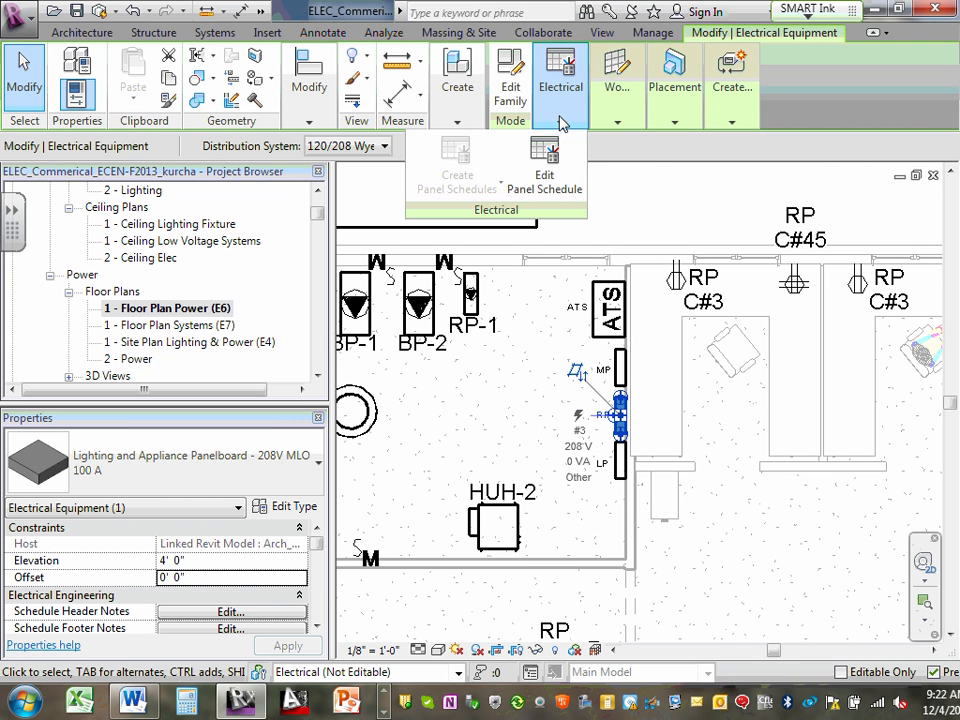
{"action": "left_click", "coordinate": [551, 168]}
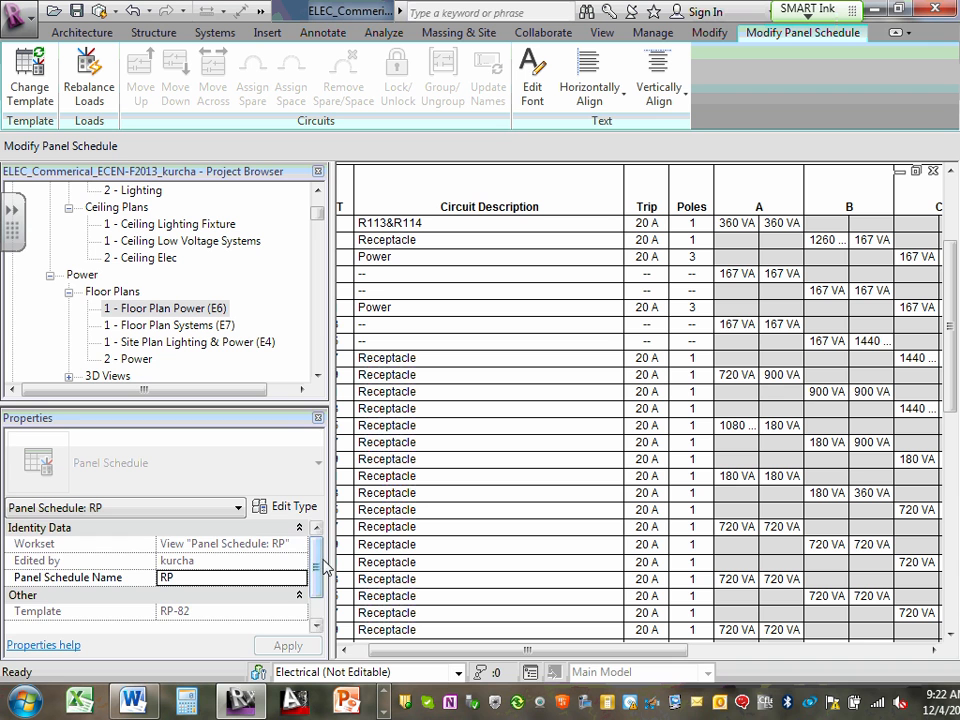
{"action": "mouse_move", "coordinate": [319, 566]}
{"action": "left_mouse_down"}
{"action": "mouse_move", "coordinate": [317, 582]}
{"action": "mouse_move", "coordinate": [314, 550]}
{"action": "left_mouse_up"}
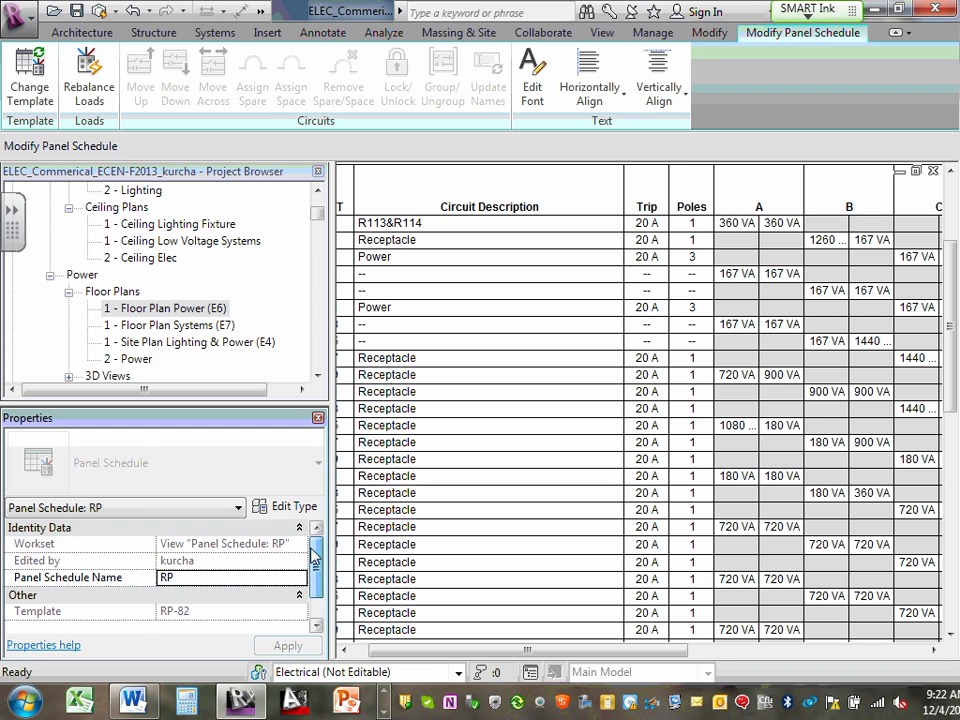
{"action": "double_click", "coordinate": [200, 308]}
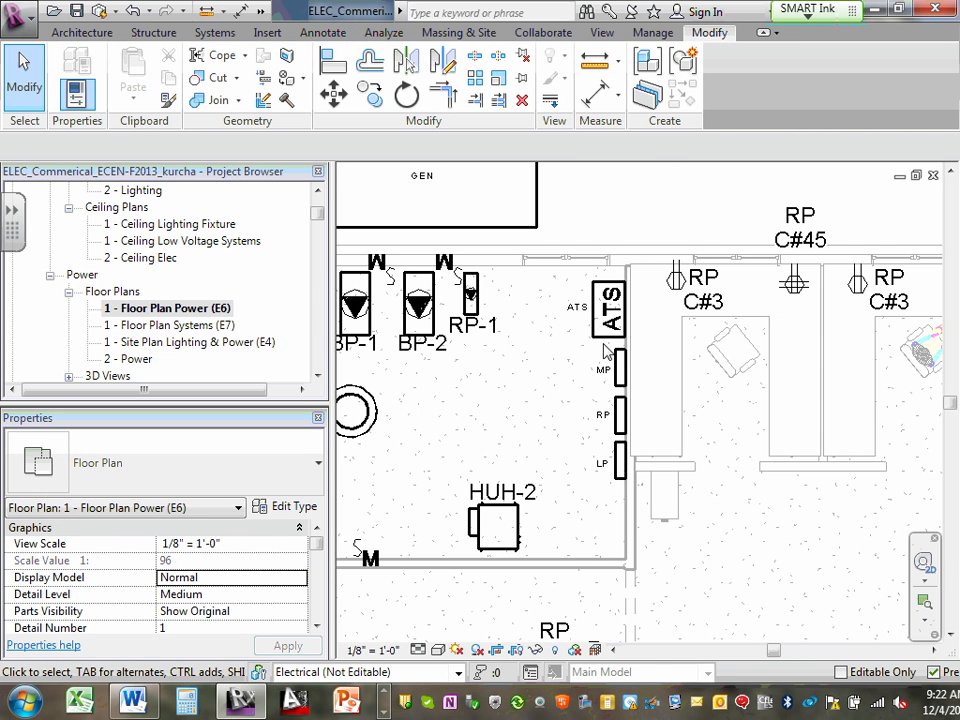
- Create a power circuit for the RP panel and connect it to panel MP
{"action": "left_click", "coordinate": [618, 411]}
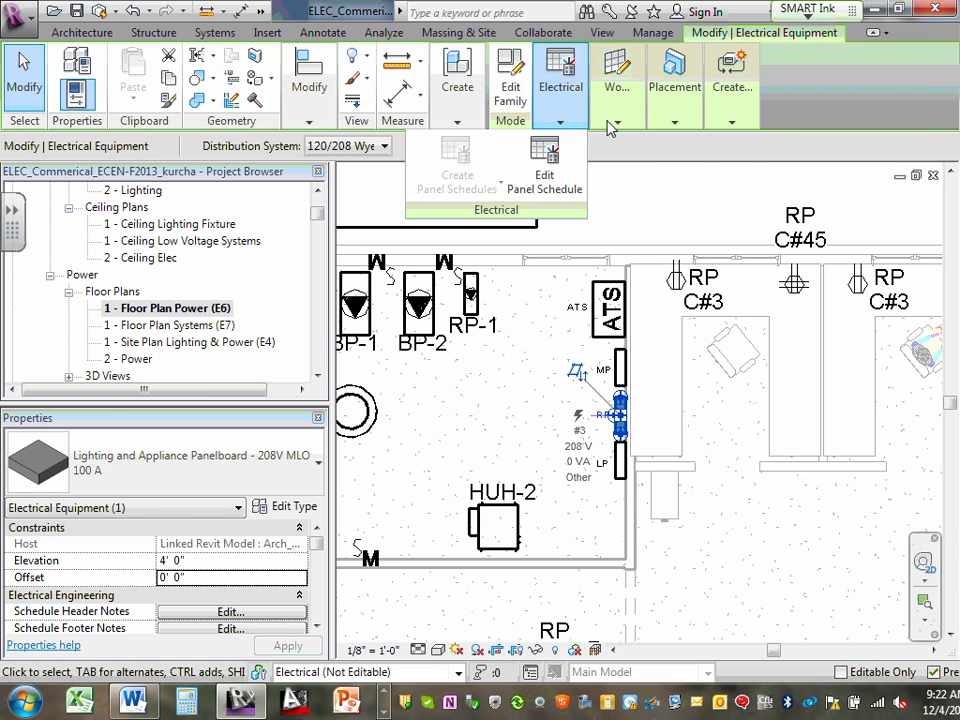
{"action": "mouse_move", "coordinate": [737, 127]}
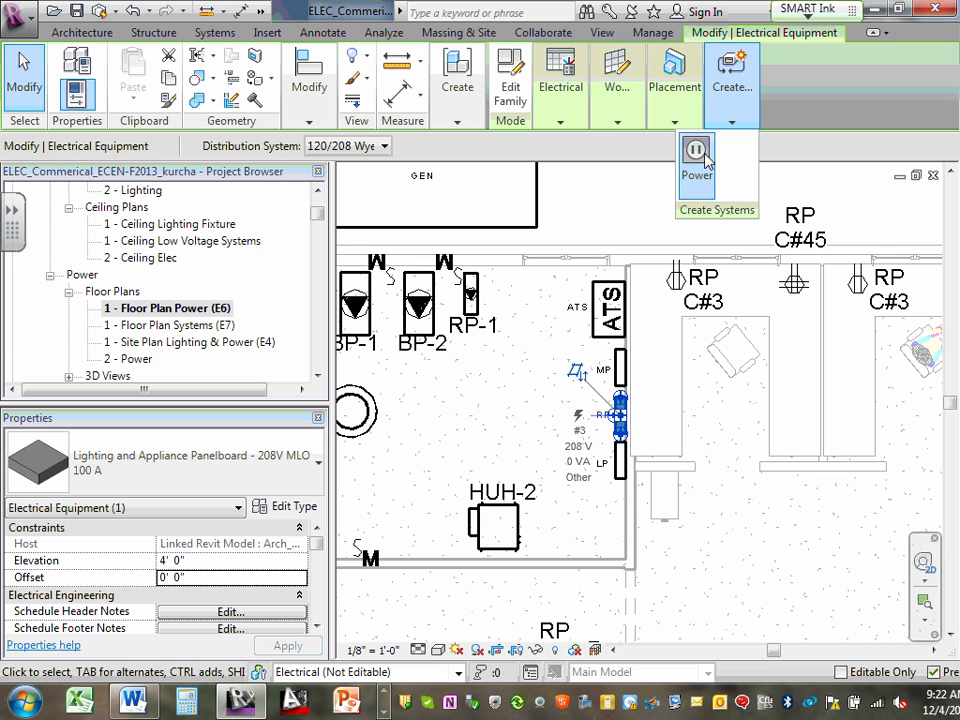
{"action": "left_click", "coordinate": [706, 160]}
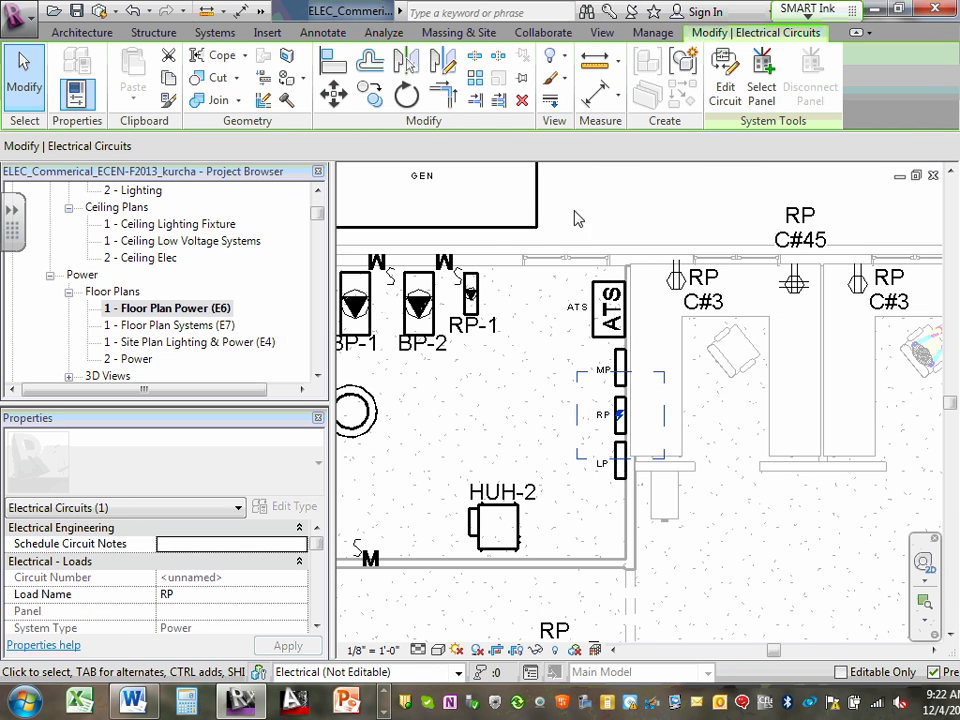
{"action": "left_click", "coordinate": [735, 78]}
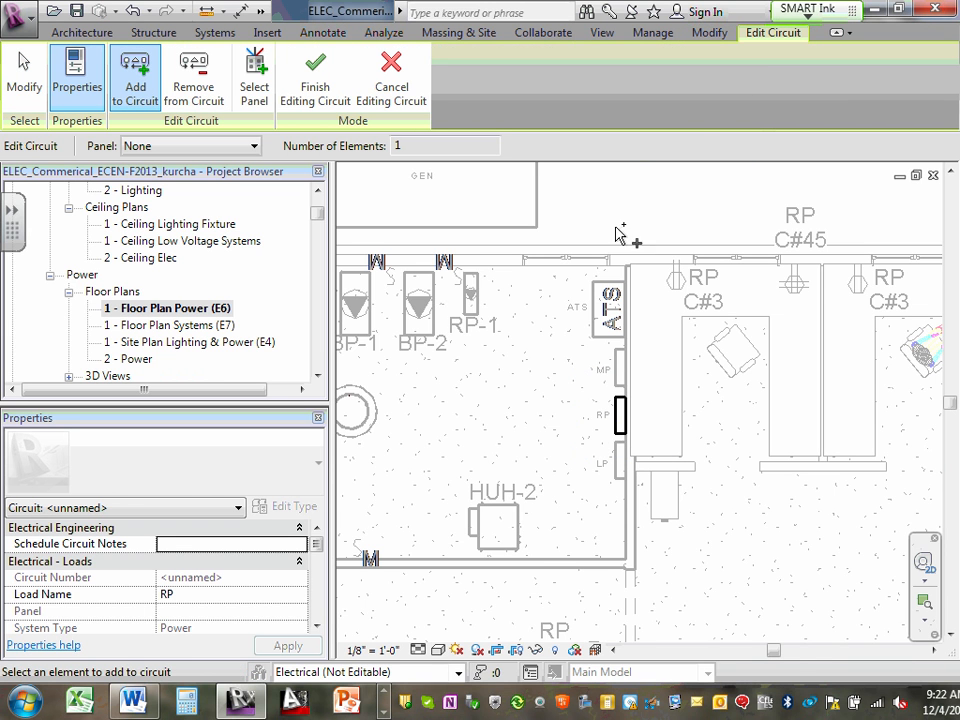
{"action": "left_click", "coordinate": [255, 146]}
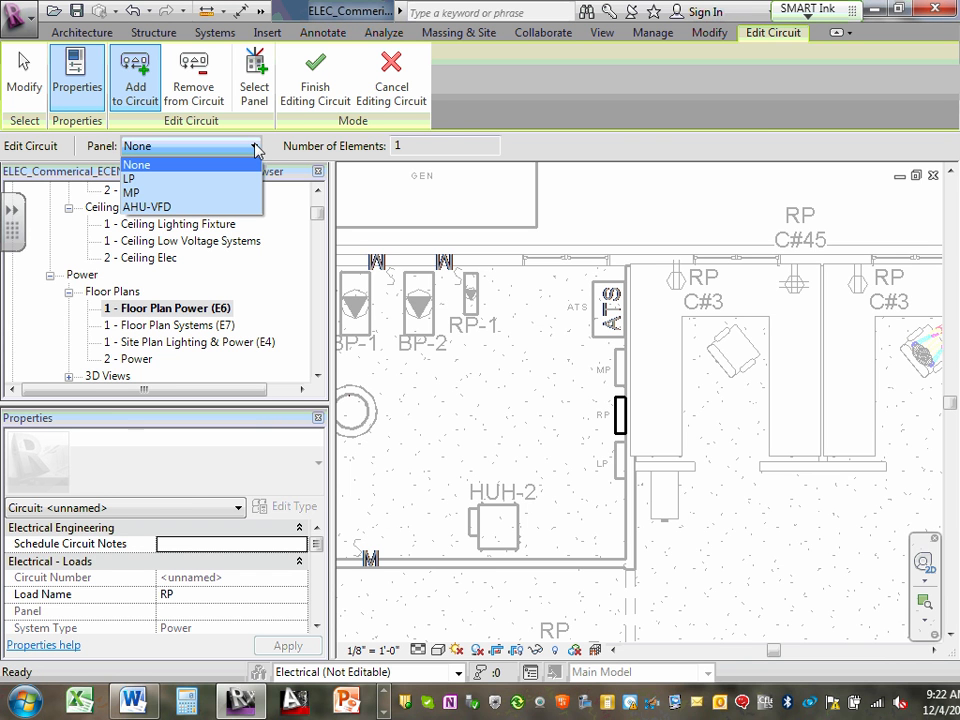
{"action": "left_click", "coordinate": [215, 193]}
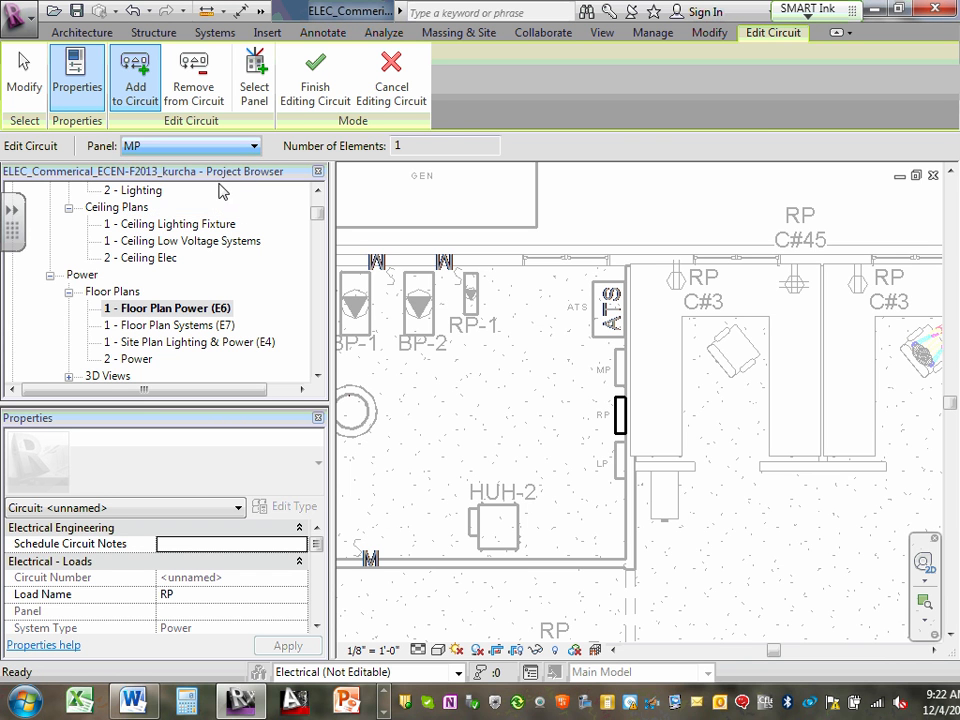
{"action": "left_click", "coordinate": [318, 84]}
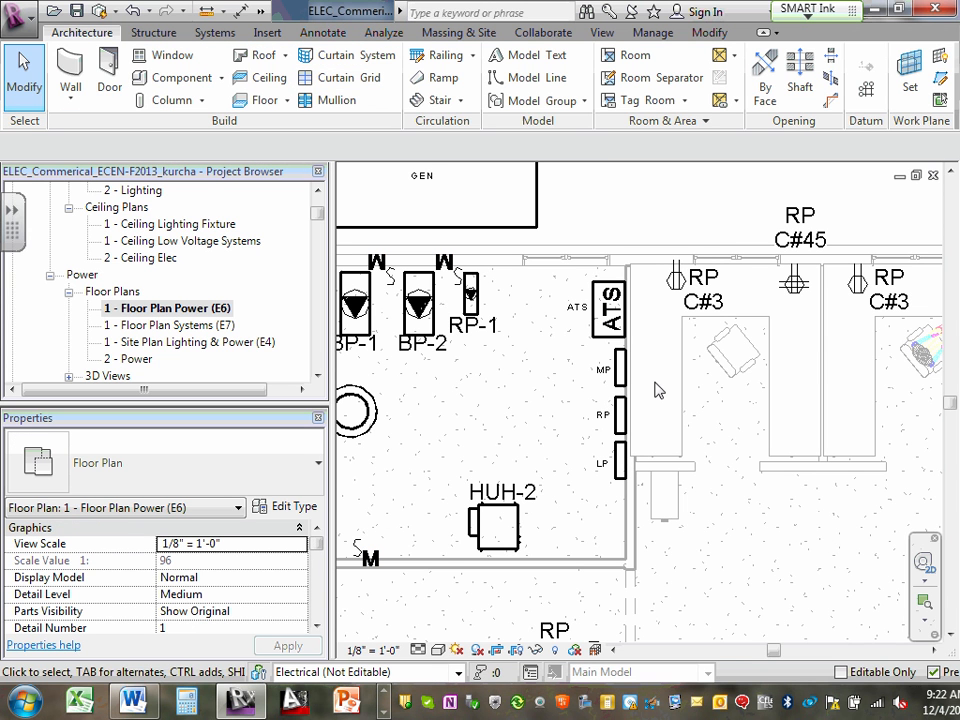
- Examine the RP panel's properties and available electrical commands to check its circuit connection
{"action": "left_click", "coordinate": [621, 415]}
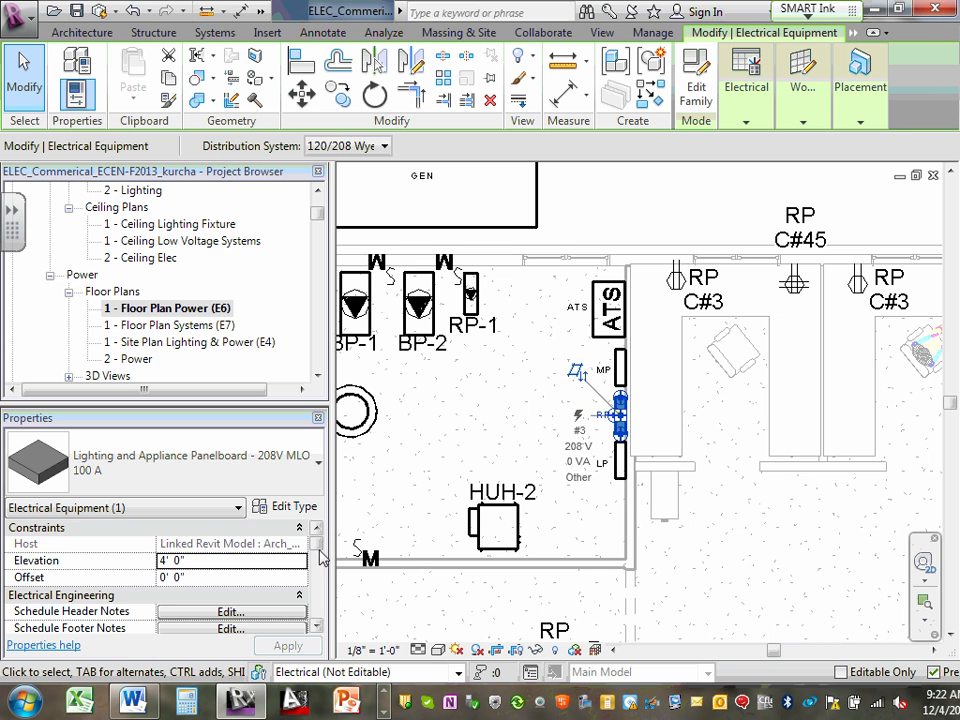
{"action": "scroll", "coordinate": [319, 555], "scroll_direction": "down", "scroll_amount": 4}
{"action": "scroll", "coordinate": [317, 553], "scroll_direction": "up", "scroll_amount": 2}
{"action": "scroll", "coordinate": [320, 555], "scroll_direction": "down", "scroll_amount": 6}
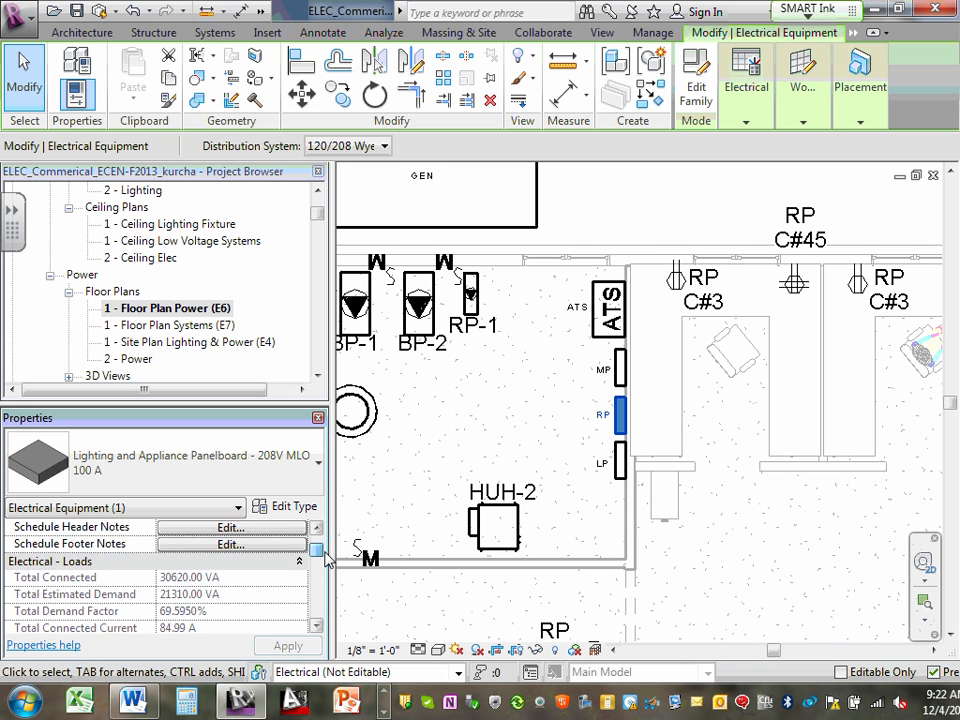
{"action": "scroll", "coordinate": [330, 577], "scroll_direction": "down", "scroll_amount": 5}
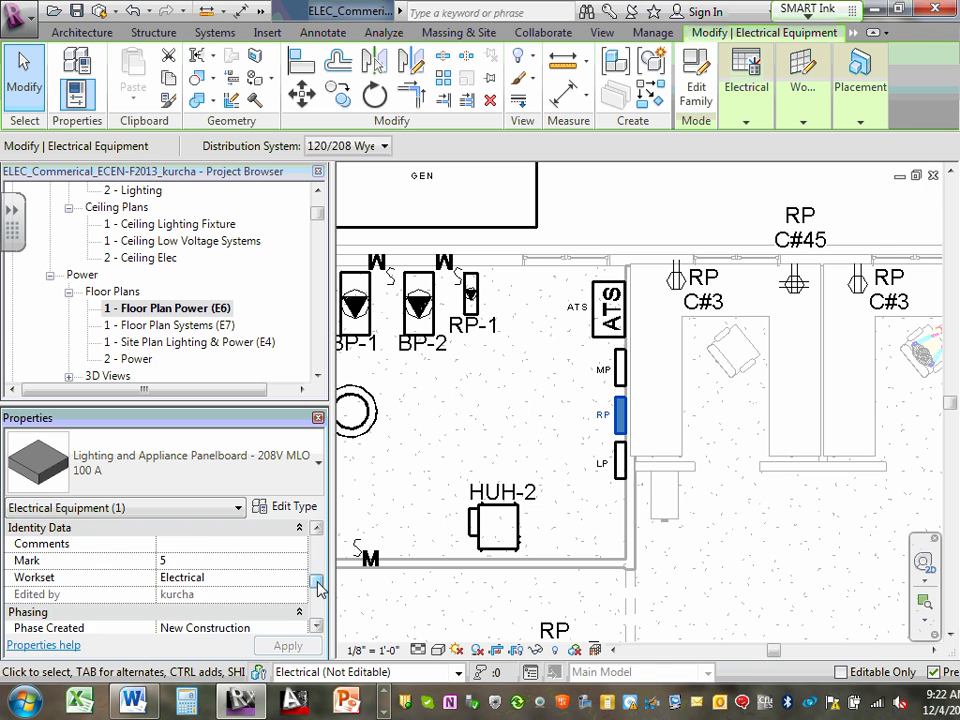
{"action": "scroll", "coordinate": [319, 577], "scroll_direction": "up", "scroll_amount": 5}
{"action": "left_click", "coordinate": [619, 413]}
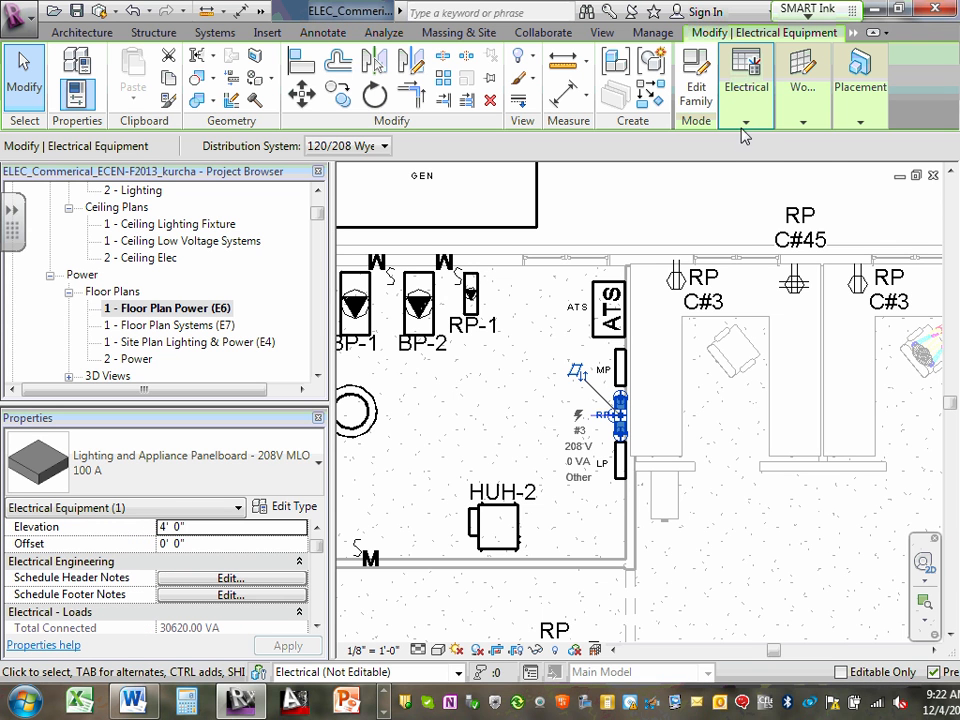
{"action": "left_click", "coordinate": [745, 122]}
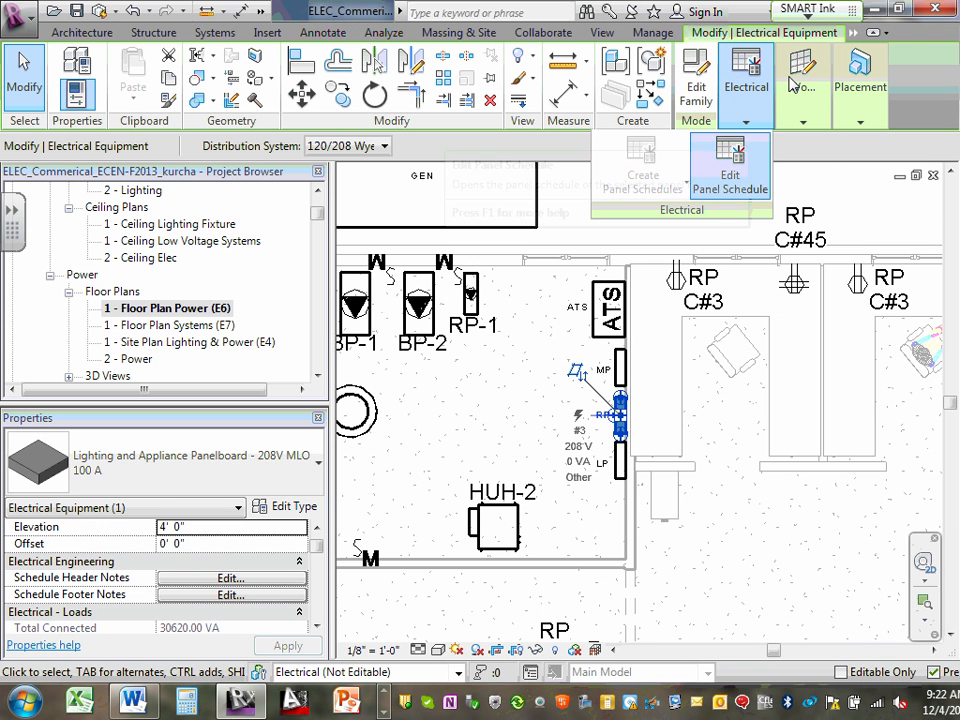
{"action": "mouse_move", "coordinate": [859, 108]}
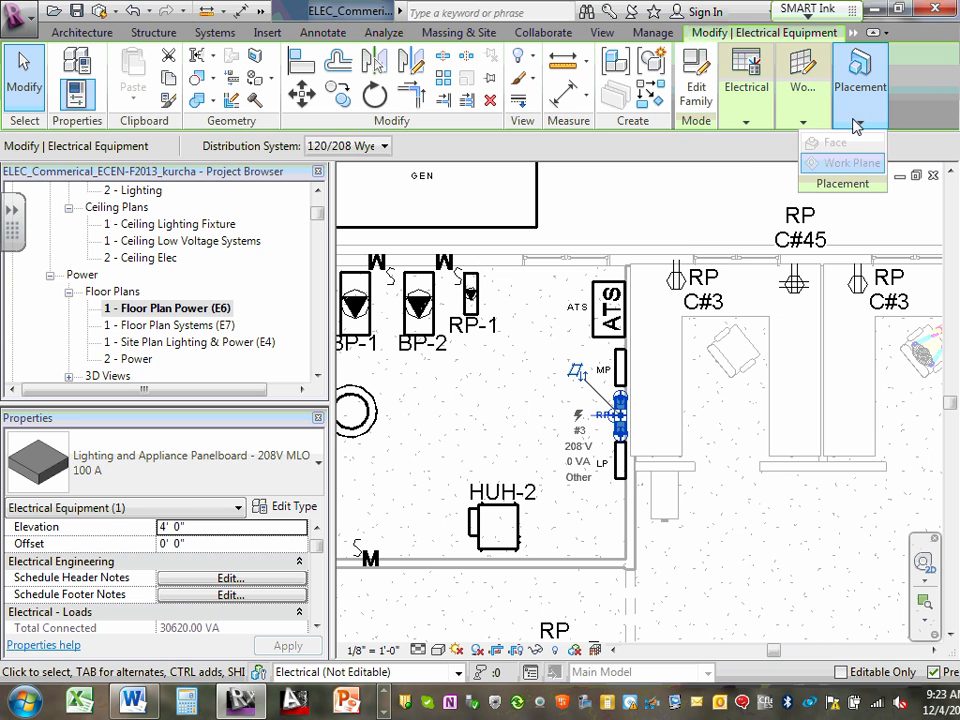
{"action": "mouse_move", "coordinate": [763, 122]}
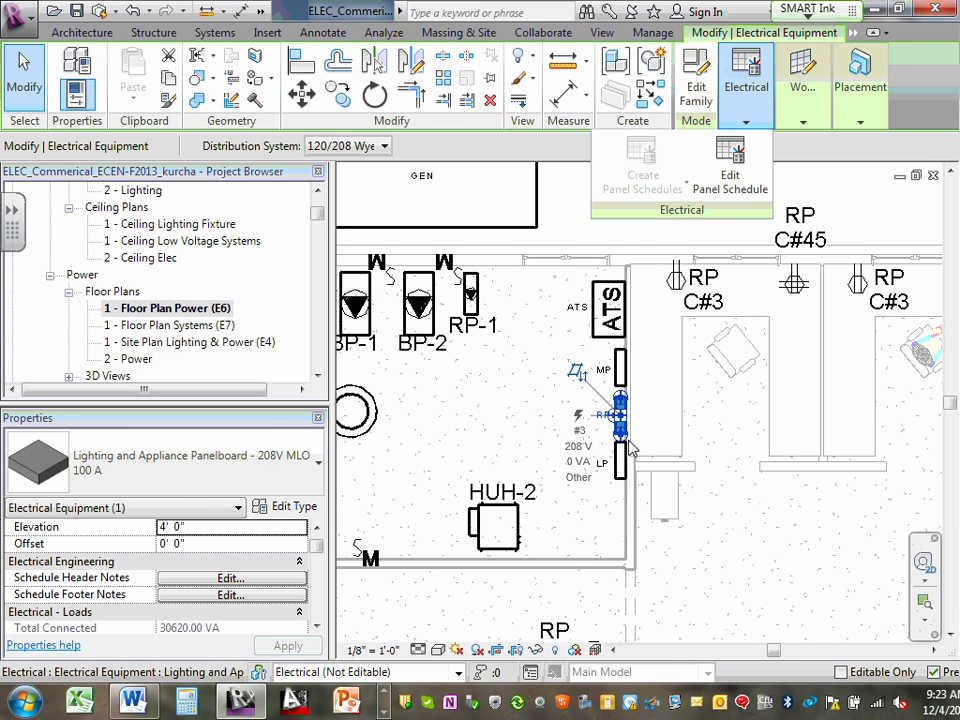
{"action": "left_click", "coordinate": [535, 397]}
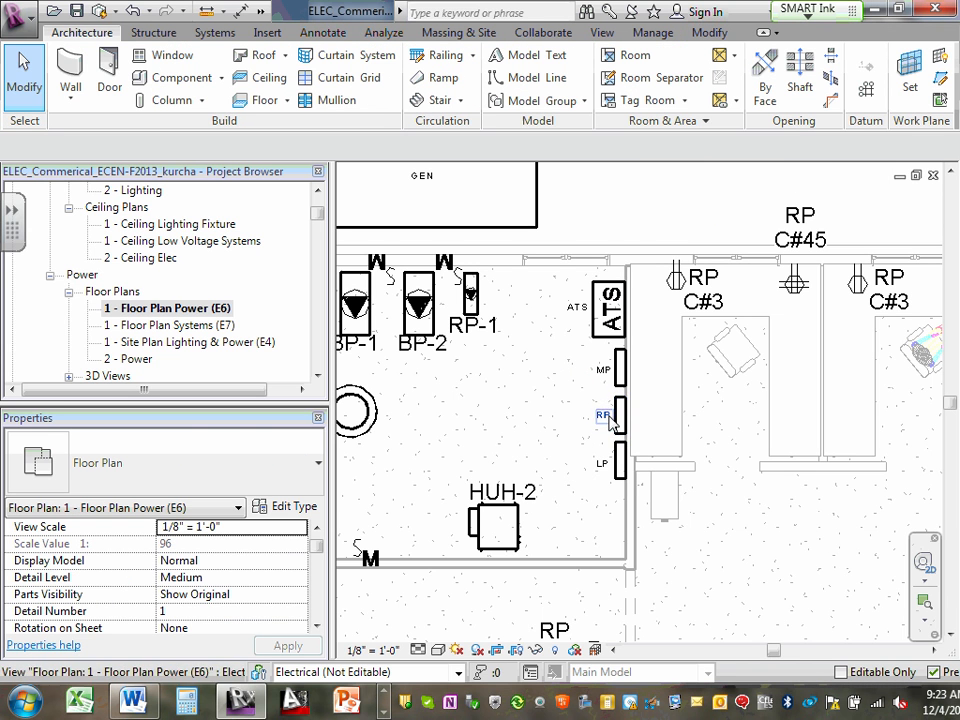
{"action": "left_click", "coordinate": [620, 420]}
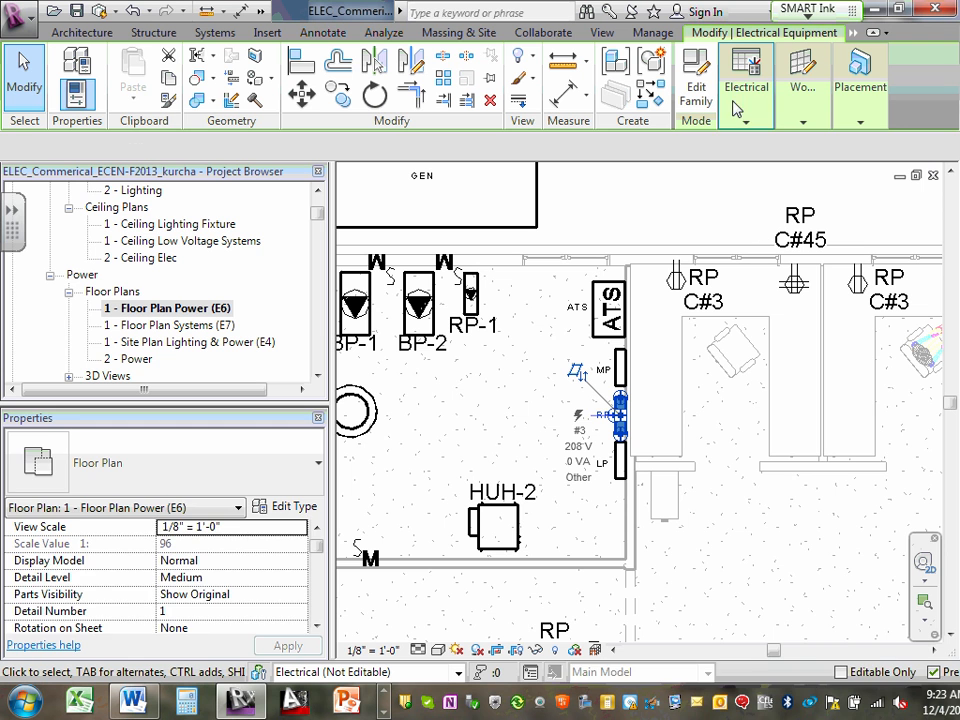
{"action": "mouse_move", "coordinate": [748, 104]}
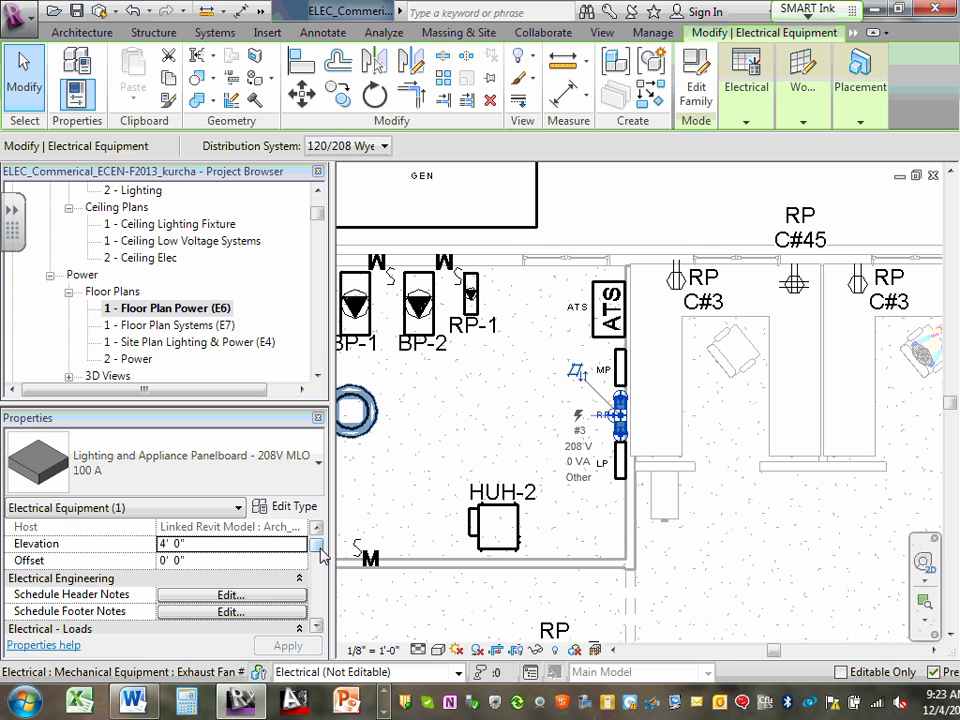
{"action": "left_click_drag", "start_coordinate": [320, 556], "coordinate": [348, 618]}
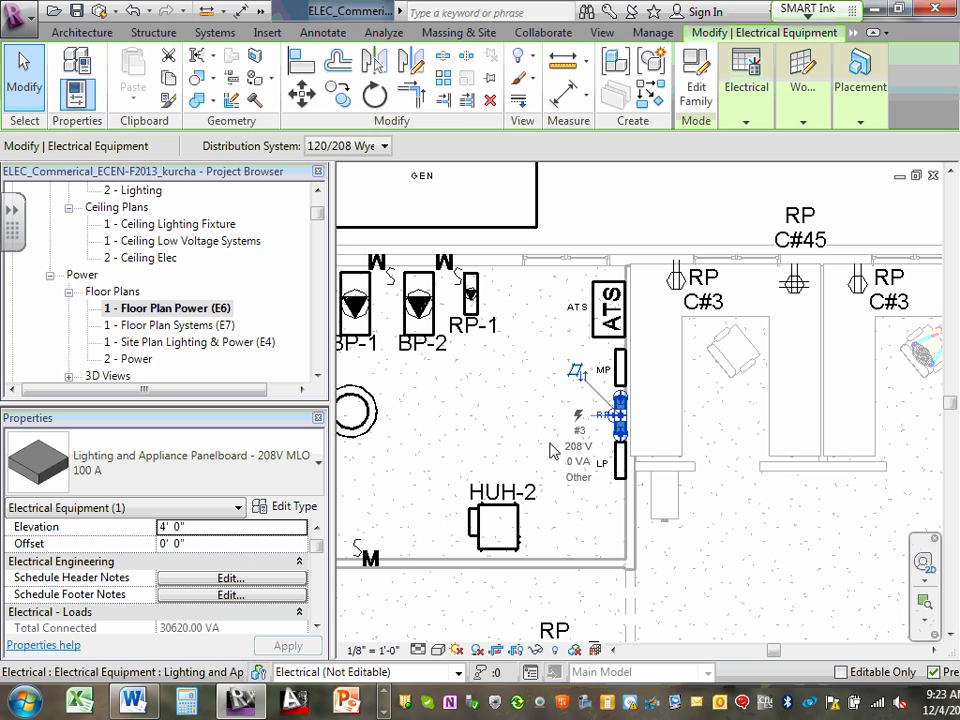
{"action": "left_click", "coordinate": [467, 392]}
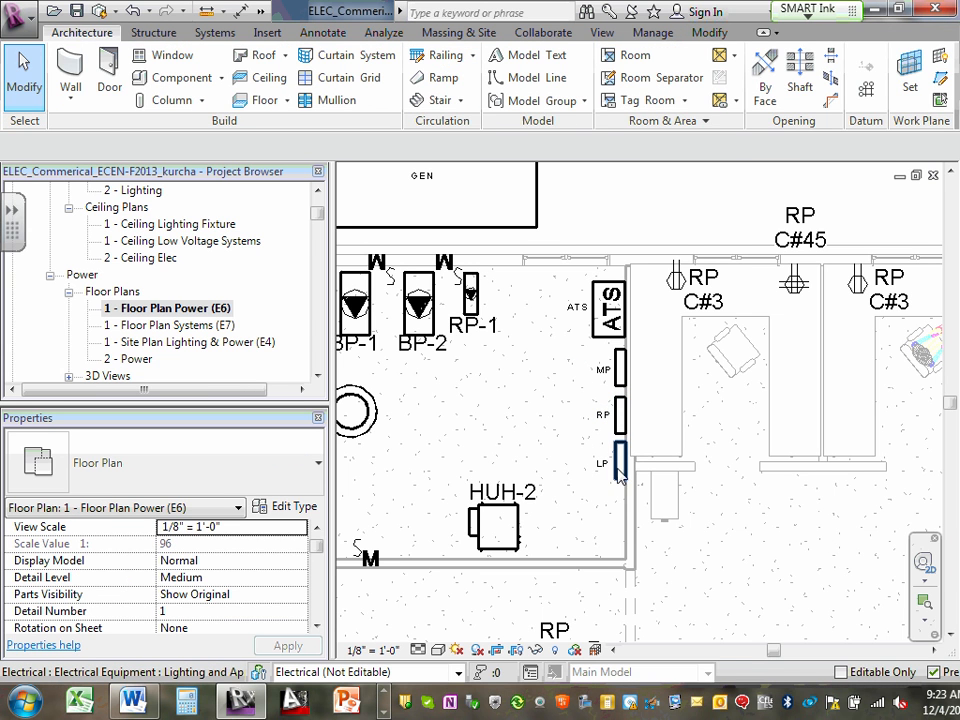
- Create a power circuit for the LP panel and connect it to panel MP
{"action": "left_click", "coordinate": [619, 460]}
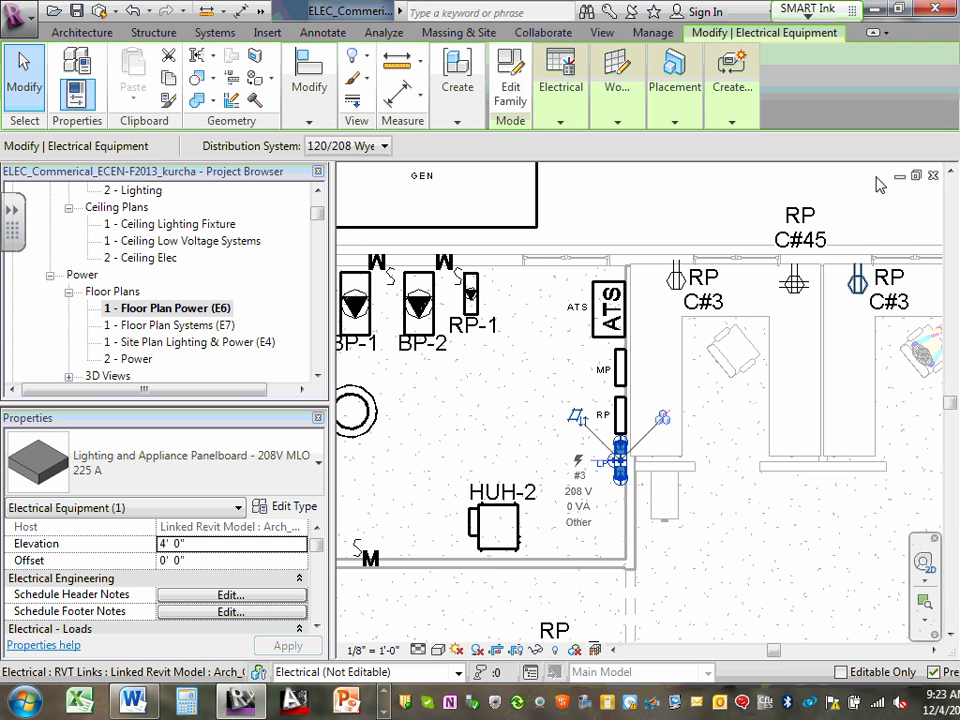
{"action": "left_click", "coordinate": [733, 126]}
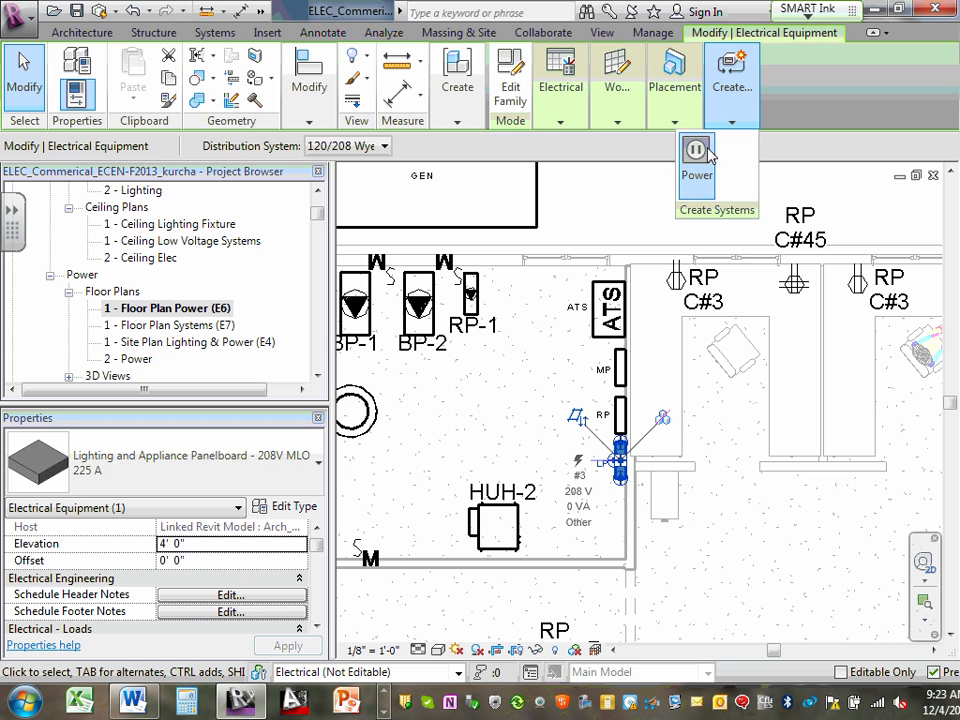
{"action": "left_click", "coordinate": [696, 151]}
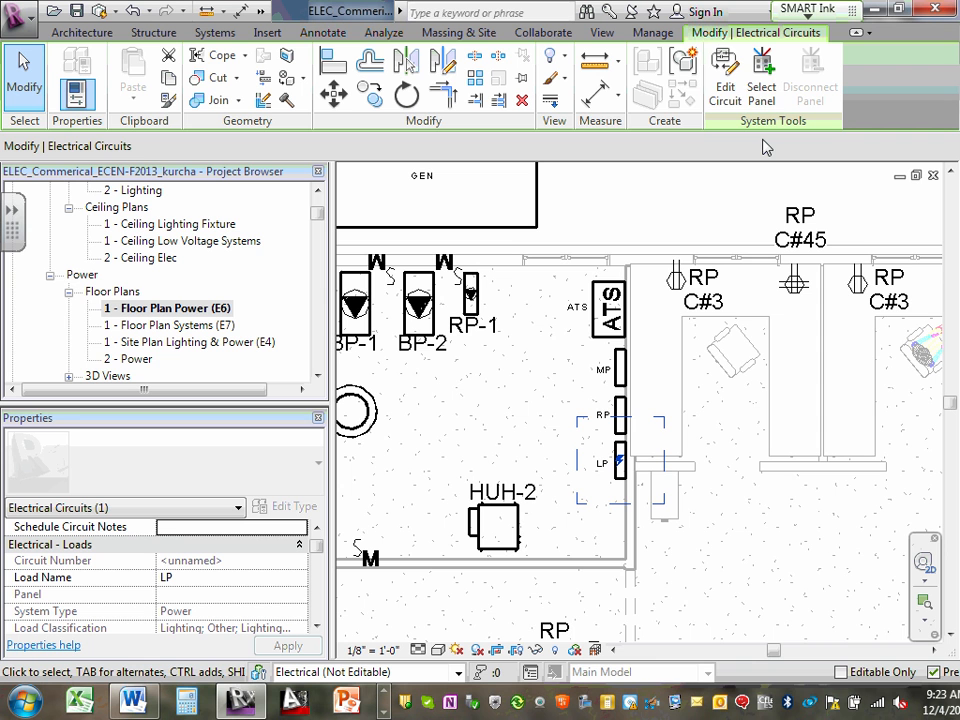
{"action": "left_click", "coordinate": [729, 88]}
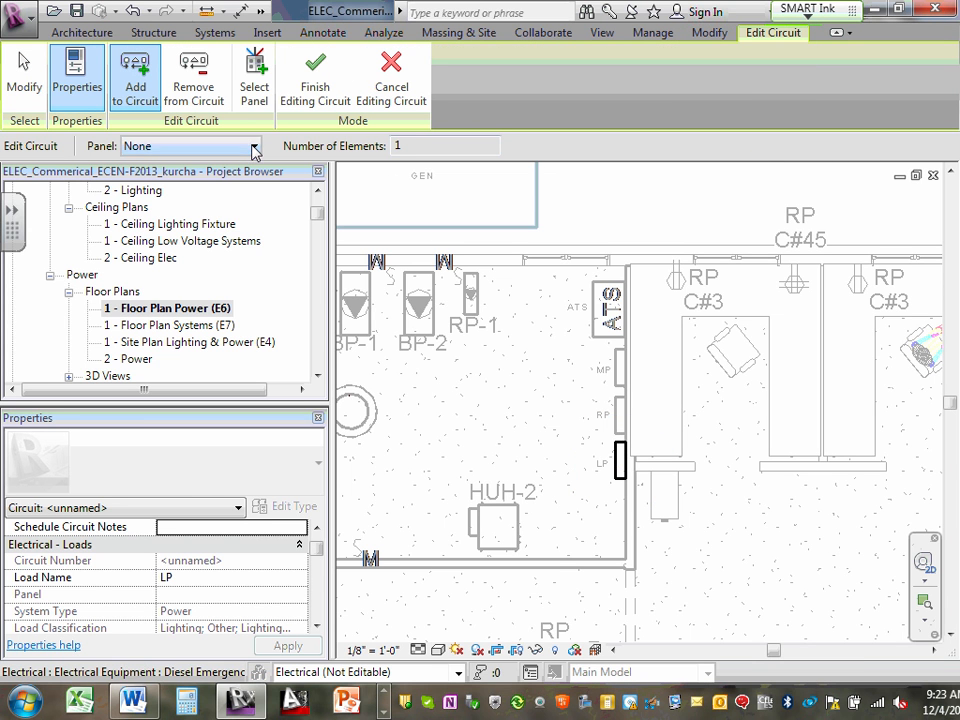
{"action": "left_click", "coordinate": [255, 147]}
{"action": "left_click", "coordinate": [196, 176]}
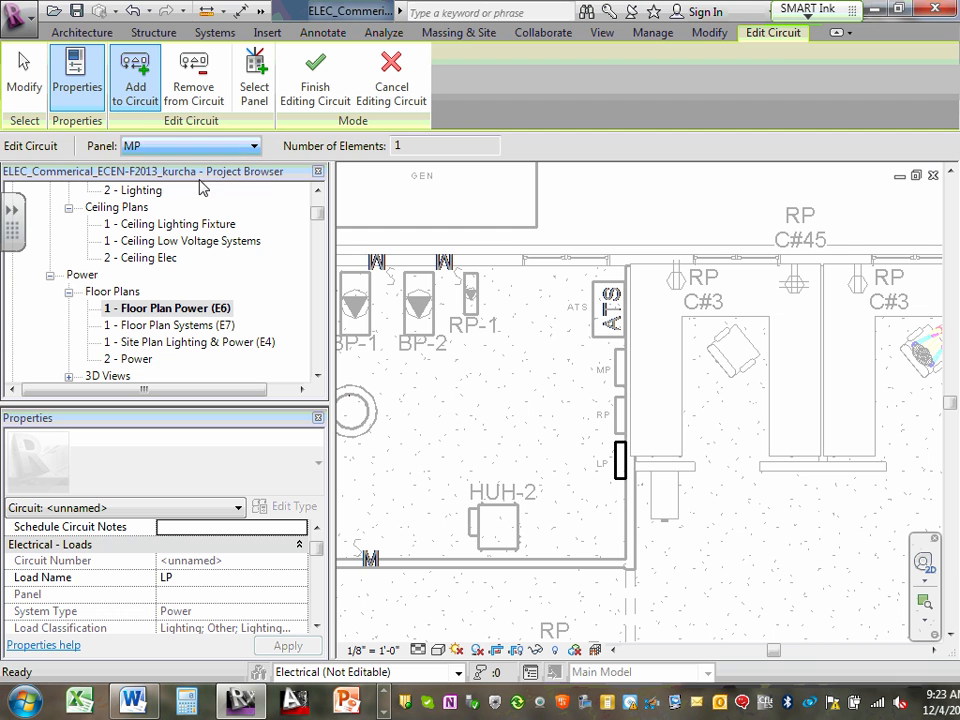
{"action": "left_click", "coordinate": [320, 95]}
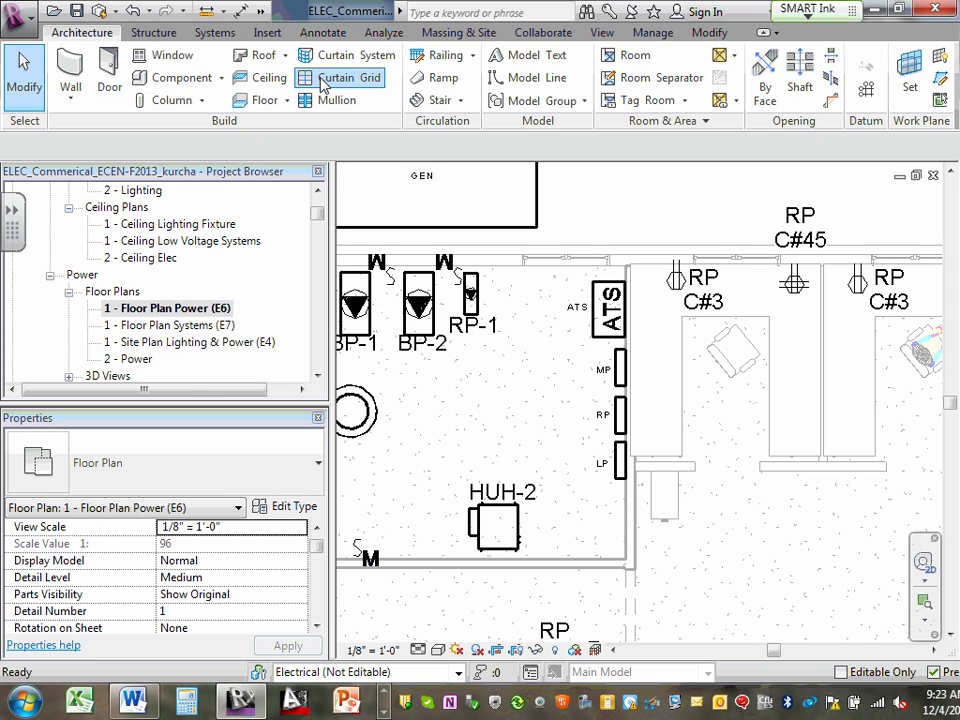
- Examine the LP panel's circuit connection and the electrical, work plane and placement commands available for it
{"action": "left_click", "coordinate": [619, 468]}
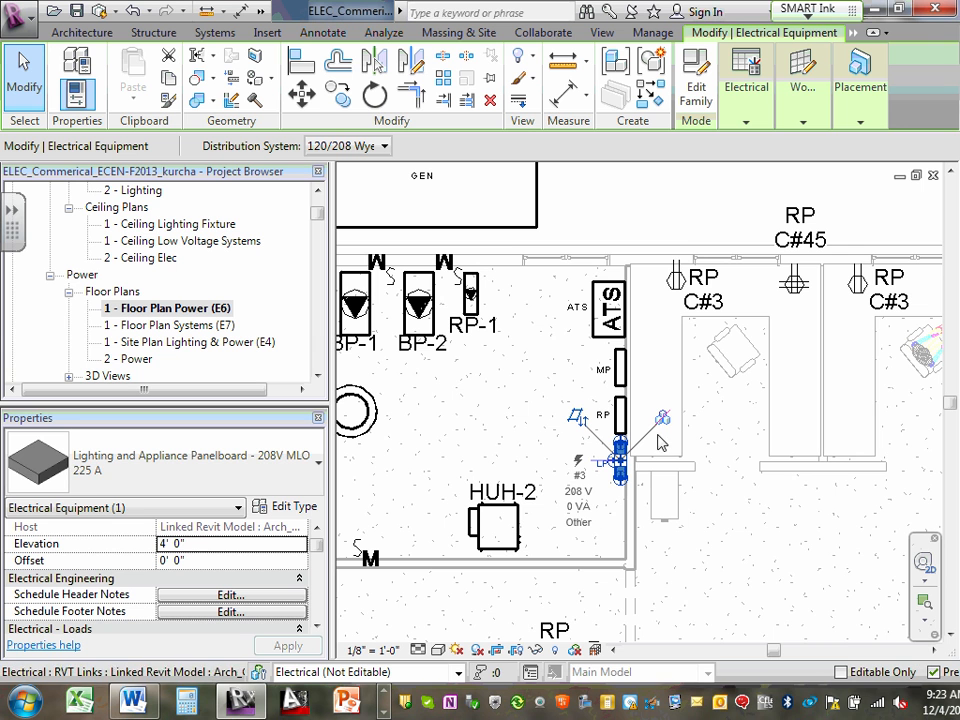
{"action": "left_click", "coordinate": [744, 123]}
{"action": "mouse_move", "coordinate": [782, 133]}
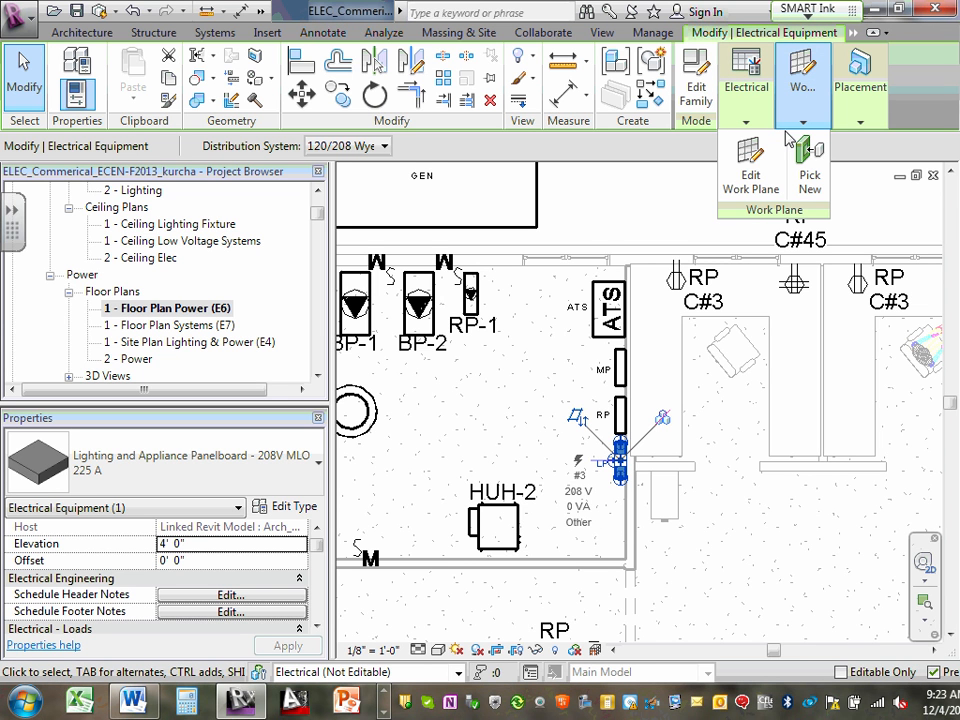
{"action": "left_click", "coordinate": [867, 126]}
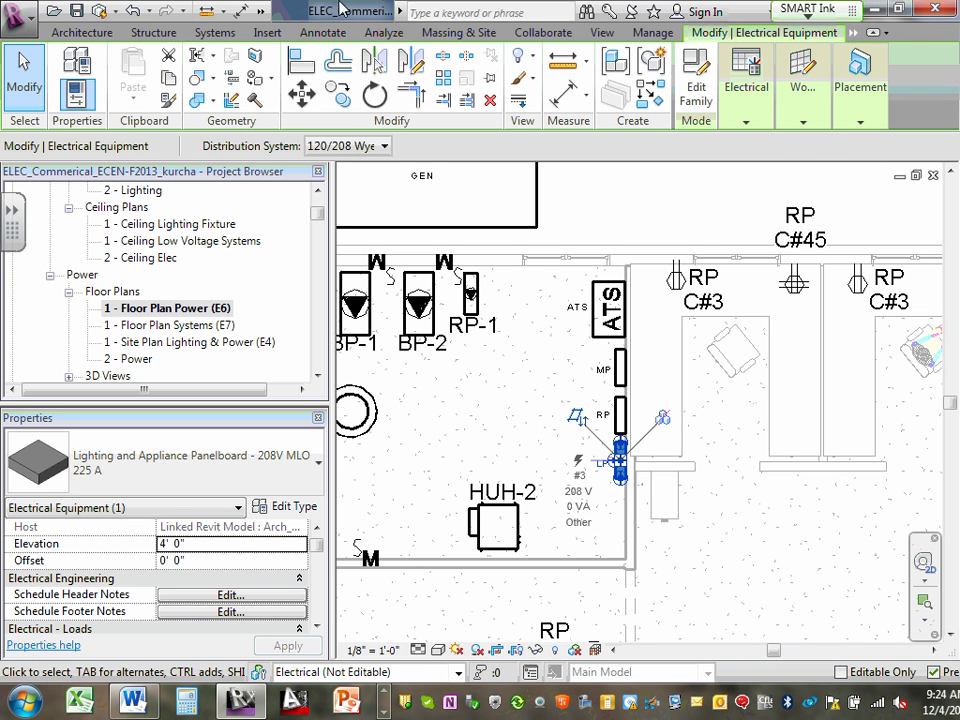
{"action": "left_click", "coordinate": [210, 33]}
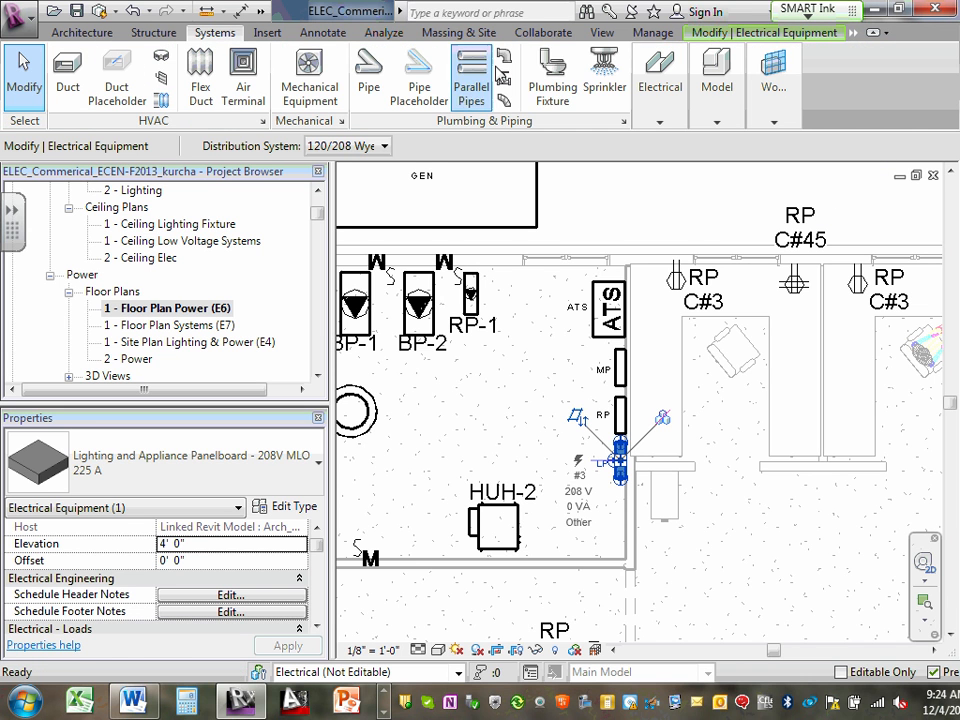
{"action": "left_click", "coordinate": [497, 386]}
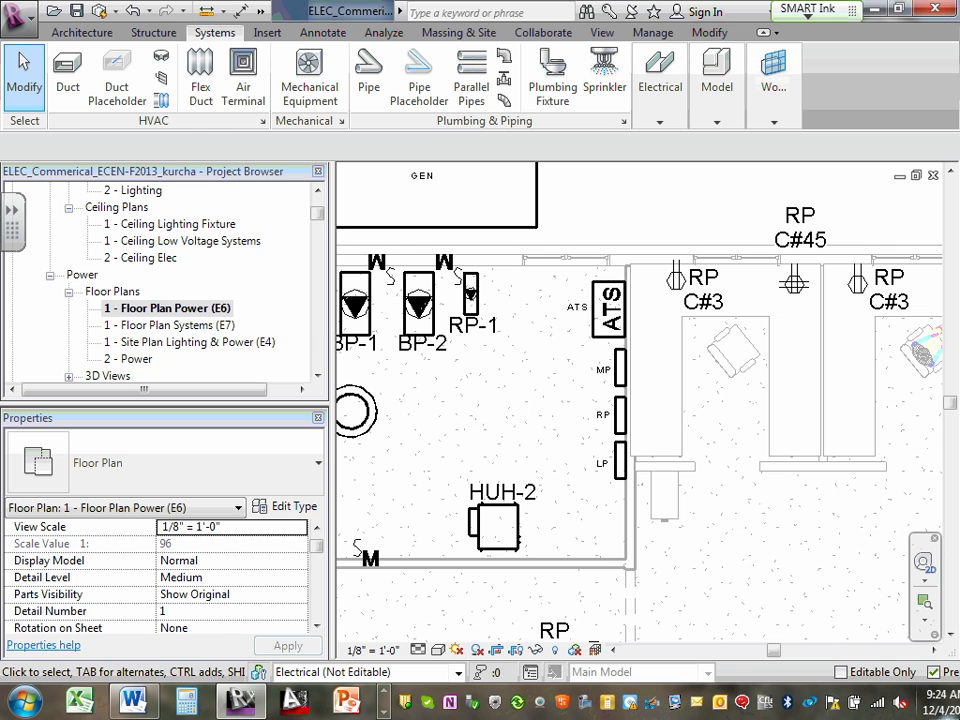
{"action": "left_click", "coordinate": [384, 692]}
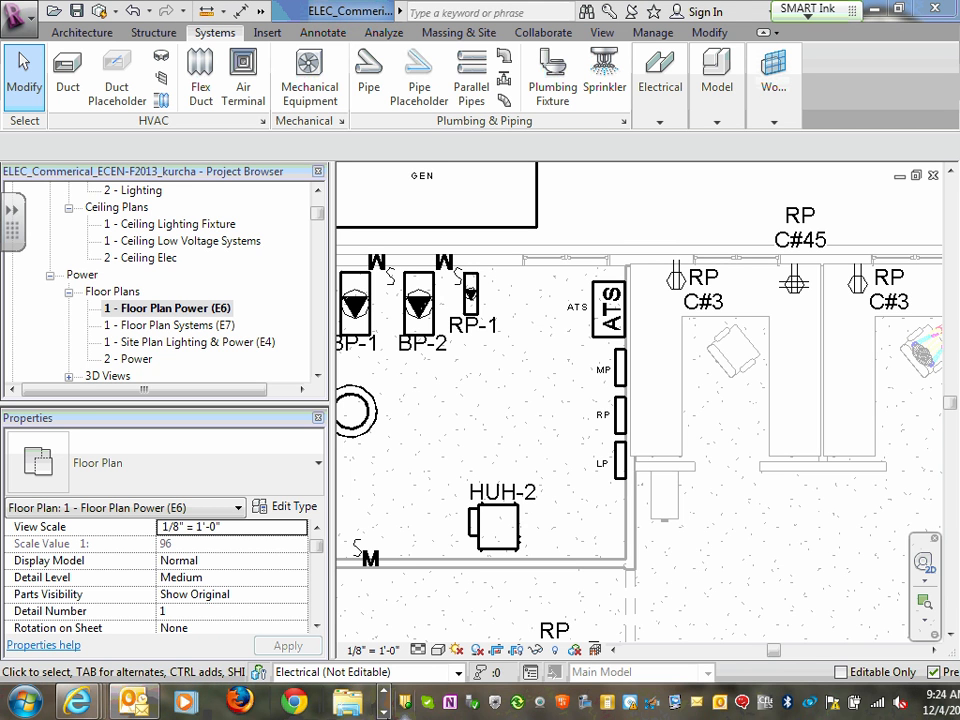
{"action": "left_click", "coordinate": [384, 703]}
{"action": "left_click", "coordinate": [385, 701]}
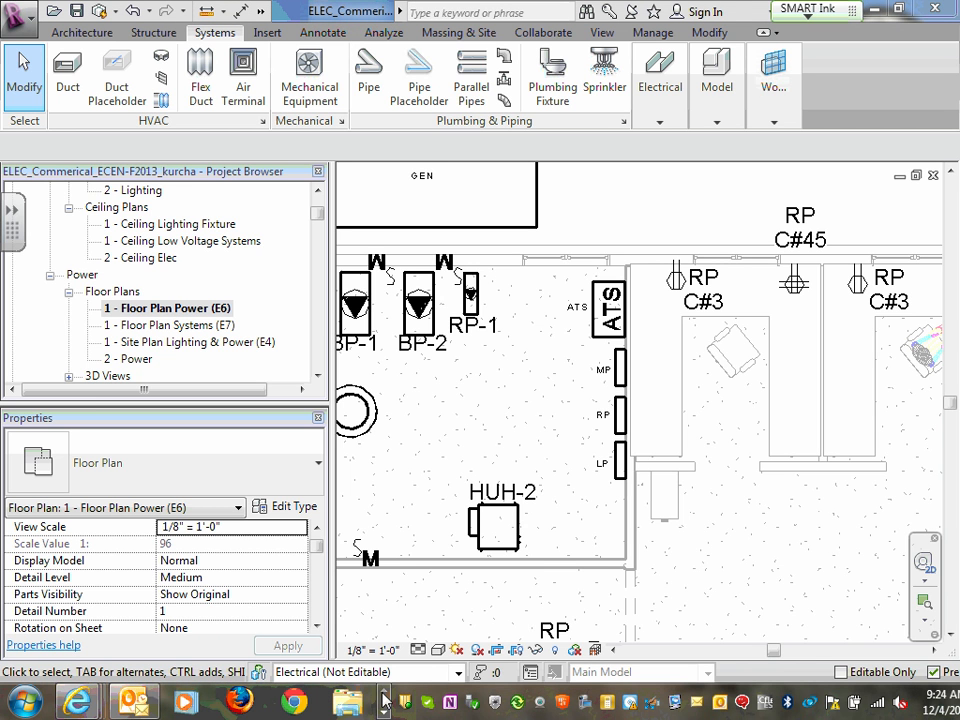
{"action": "left_click", "coordinate": [384, 710]}
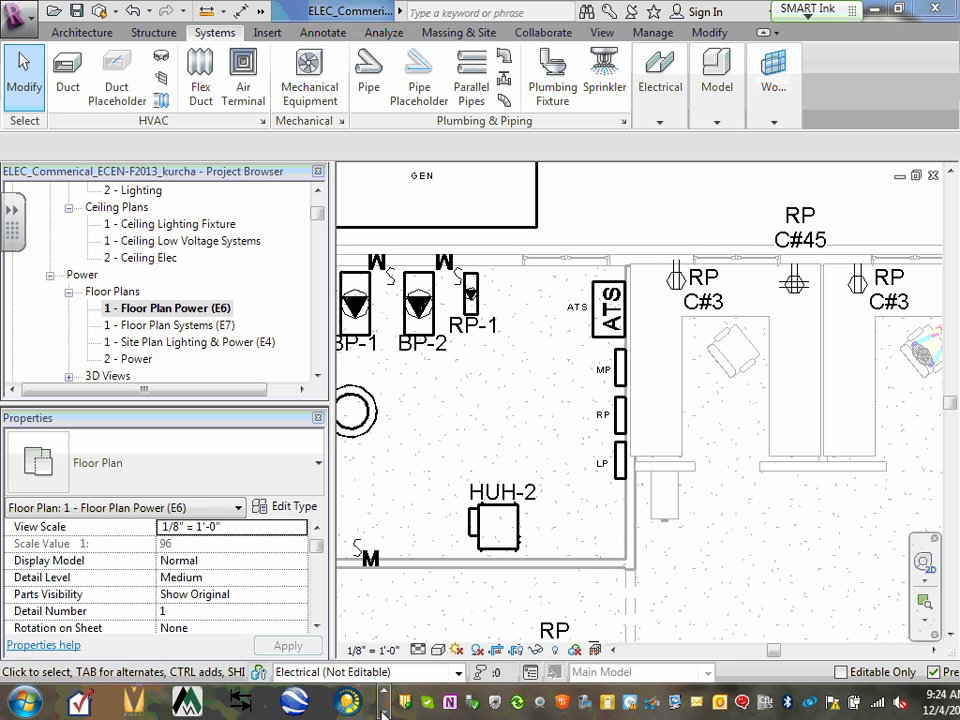
{"action": "left_click", "coordinate": [80, 703]}
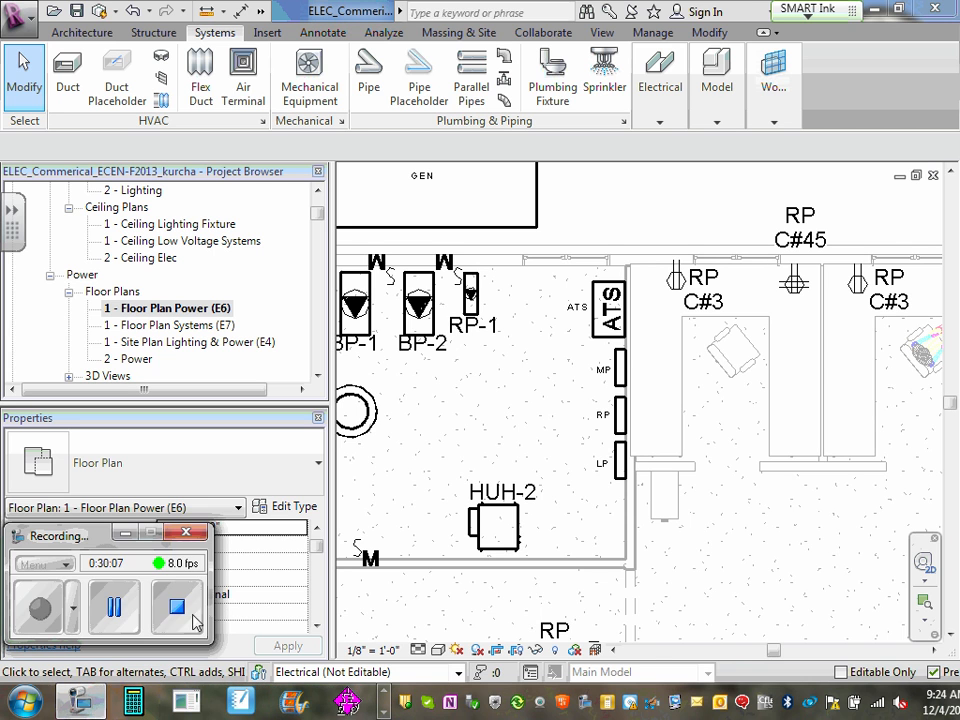